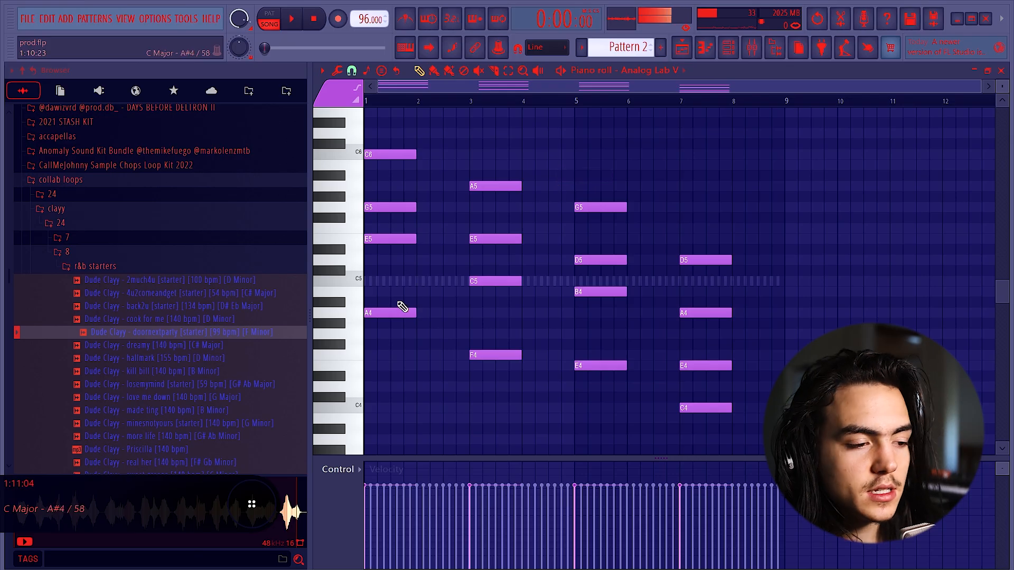
Step: Clear the existing notes and enter a four-note chord of G#4, B4, D#5 and F#5 at bar 1
{"action": "key", "text": "ctrl+a"}
{"action": "key", "text": "Delete"}
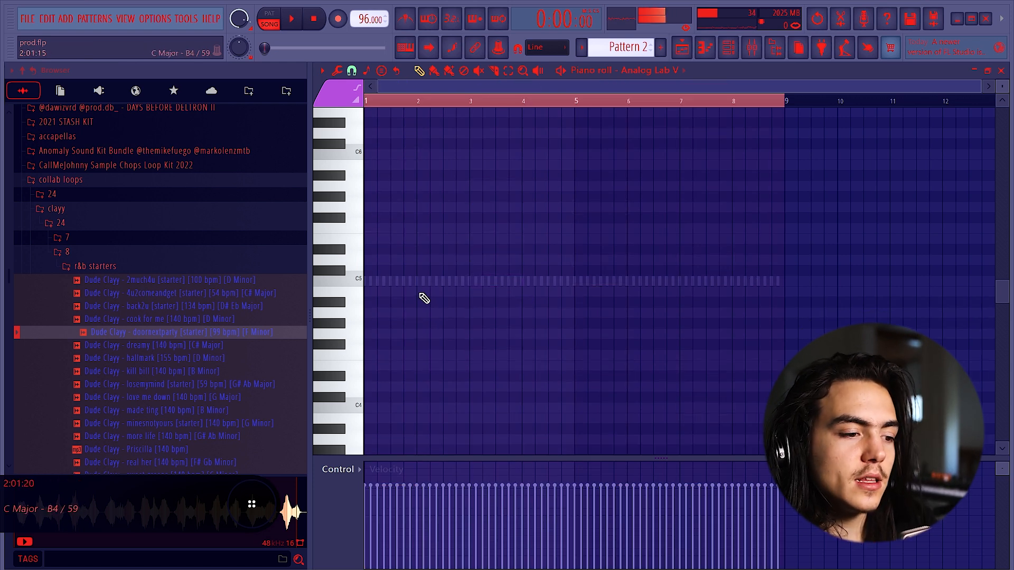
{"action": "left_click", "coordinate": [371, 323]}
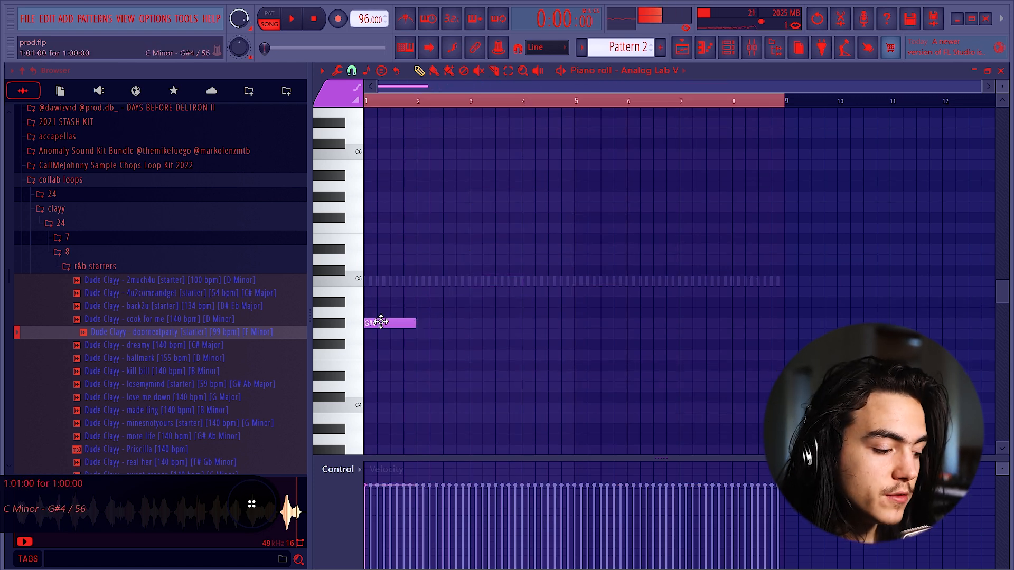
{"action": "left_click_drag", "start_coordinate": [449, 292], "coordinate": [373, 215]}
Step: Duplicate the bar 1 chord so that a copy starts at bar 3
{"action": "key", "text": "ctrl+a"}
{"action": "left_click_drag", "start_coordinate": [470, 102], "coordinate": [367, 103]}
{"action": "key", "text": "ctrl+b"}
{"action": "key", "text": "ctrl+a"}
{"action": "left_click", "coordinate": [502, 155]}
{"action": "right_click", "coordinate": [502, 154]}
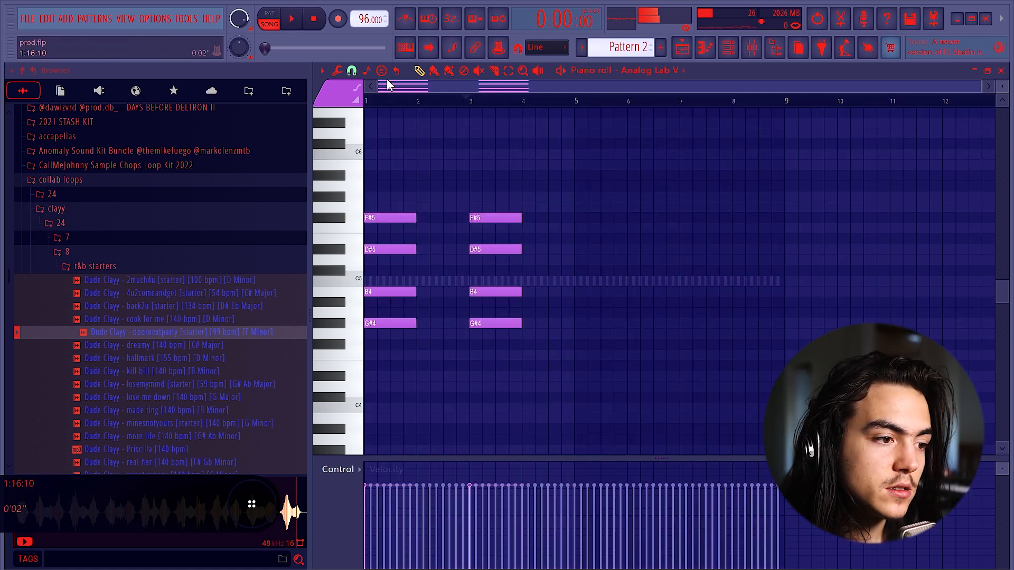
Step: Switch playback to pattern mode and play the chords briefly
{"action": "left_click", "coordinate": [271, 19]}
{"action": "key", "text": "space"}
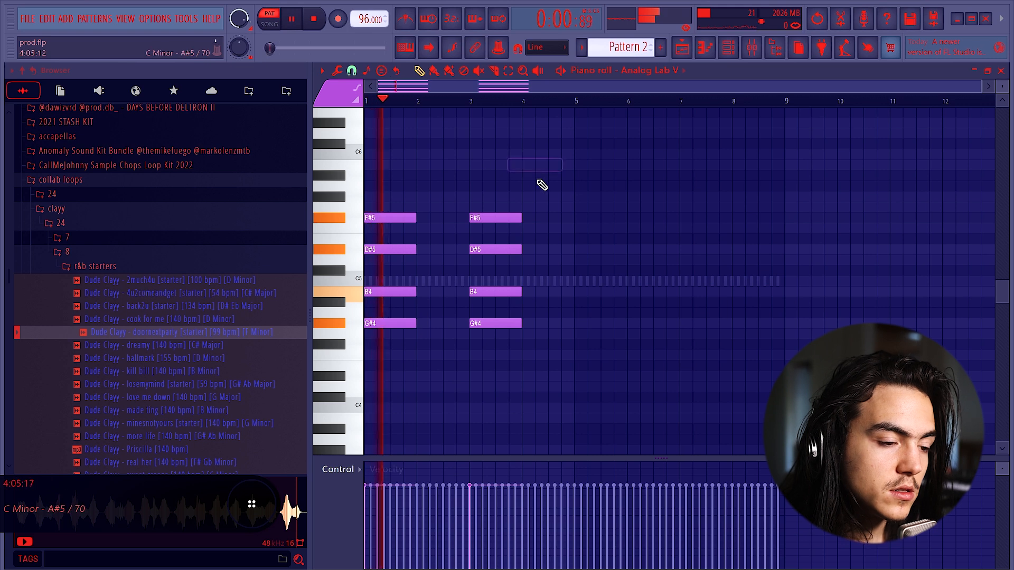
{"action": "key", "text": "space"}
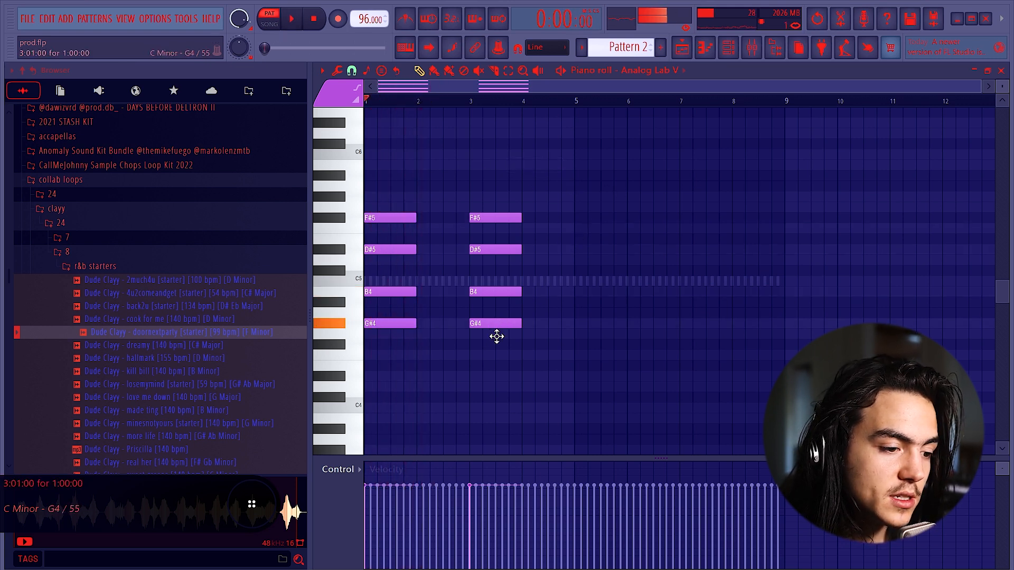
Step: Lower the two bottom notes of the bar 3 chord to F#4 and A#4 and play the result
{"action": "left_click_drag", "start_coordinate": [497, 331], "coordinate": [496, 353]}
{"action": "mouse_move", "coordinate": [500, 294]}
{"action": "left_mouse_down"}
{"action": "mouse_move", "coordinate": [496, 350]}
{"action": "mouse_move", "coordinate": [500, 302]}
{"action": "left_mouse_up"}
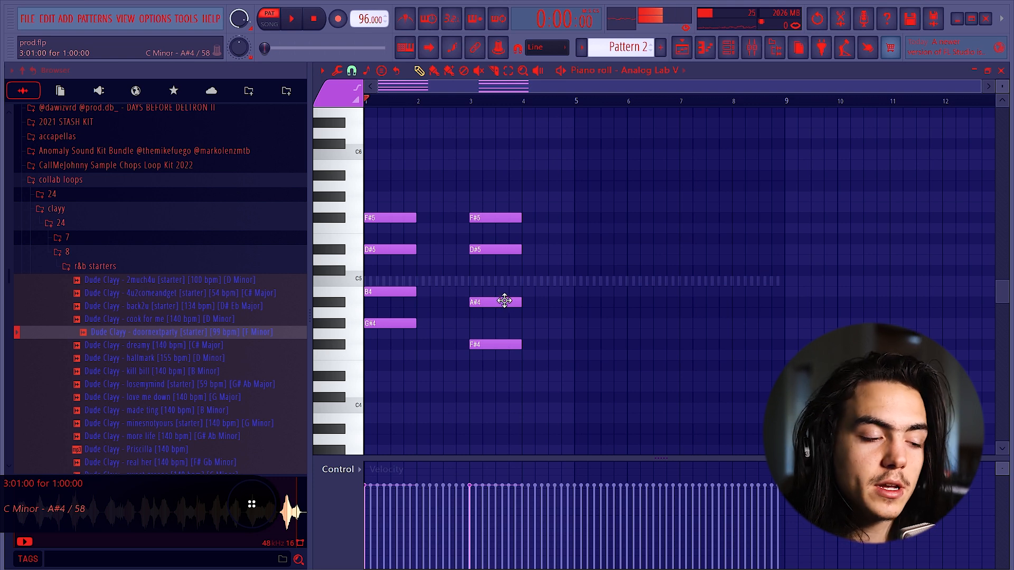
{"action": "key", "text": "space"}
{"action": "left_click", "coordinate": [576, 302]}
{"action": "right_click", "coordinate": [581, 302]}
{"action": "left_click", "coordinate": [607, 323]}
{"action": "right_click", "coordinate": [628, 322]}
{"action": "key", "text": "space"}
Step: Lower the two upper notes of the bar 3 chord to C#5 and F5 and play the pattern
{"action": "mouse_move", "coordinate": [499, 252]}
{"action": "left_mouse_down"}
{"action": "mouse_move", "coordinate": [500, 302]}
{"action": "mouse_move", "coordinate": [501, 269]}
{"action": "left_mouse_up"}
{"action": "mouse_move", "coordinate": [501, 219]}
{"action": "left_mouse_down"}
{"action": "mouse_move", "coordinate": [498, 253]}
{"action": "mouse_move", "coordinate": [498, 226]}
{"action": "left_mouse_up"}
{"action": "left_click", "coordinate": [544, 249]}
{"action": "key", "text": "space"}
{"action": "right_click", "coordinate": [544, 250]}
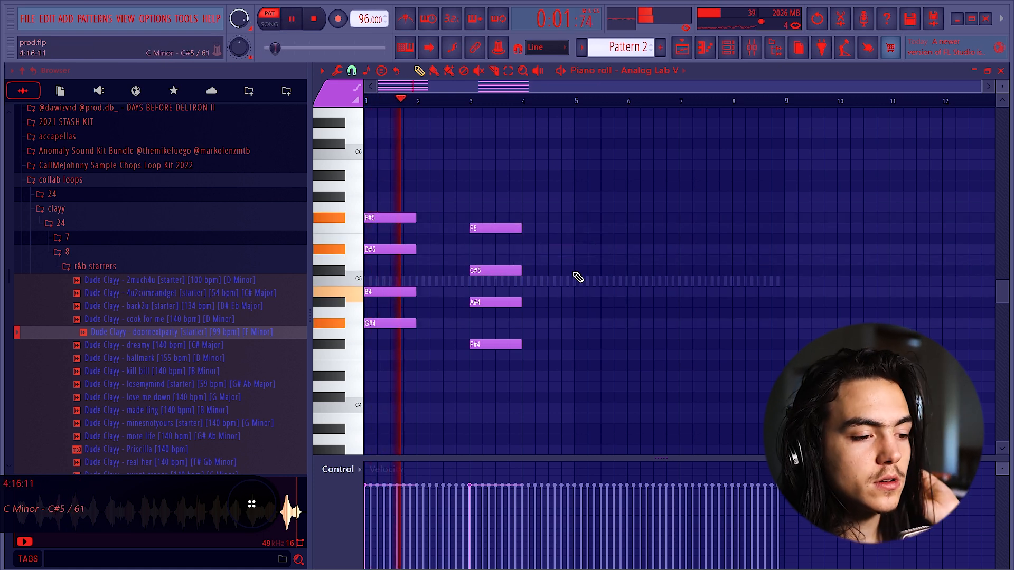
{"action": "left_click_drag", "start_coordinate": [577, 282], "coordinate": [599, 333]}
{"action": "right_click", "coordinate": [601, 335]}
{"action": "left_click", "coordinate": [571, 314]}
{"action": "right_click", "coordinate": [580, 316]}
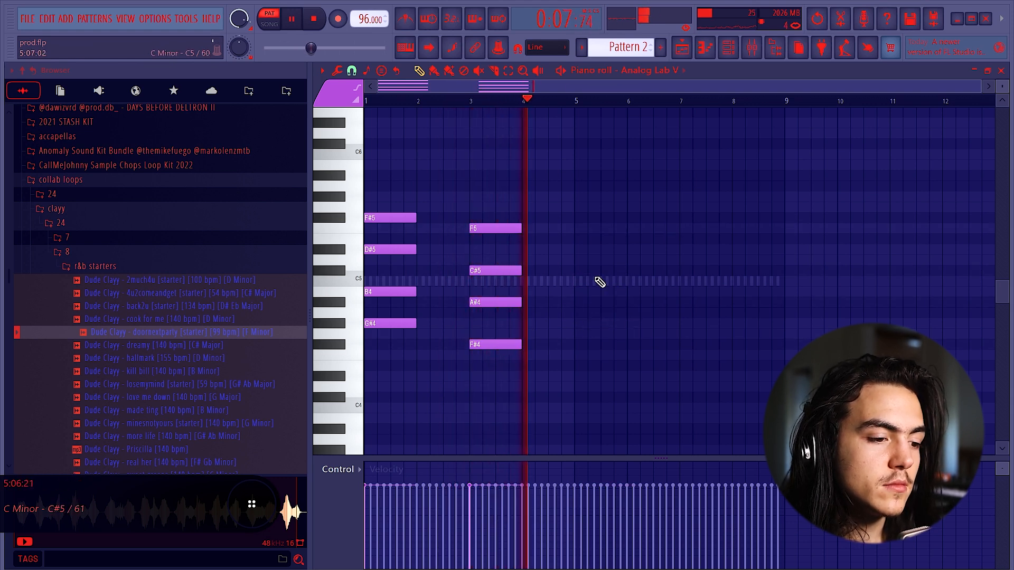
Step: Stop playback and duplicate both chords so that the copies start at bars 5 and 7
{"action": "key", "text": "space"}
{"action": "key", "text": "ctrl+a"}
{"action": "key", "text": "ctrl+b"}
{"action": "key", "text": "ctrl+d"}
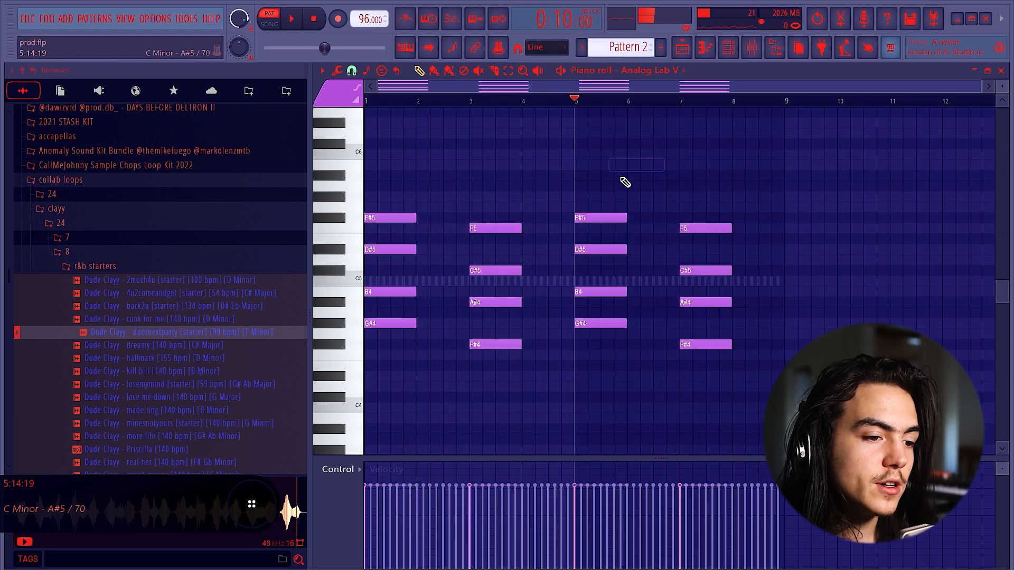
Step: Lower the notes of the bar 5 chord to D#4, F#4, A#4 and C#5
{"action": "left_click_drag", "start_coordinate": [590, 326], "coordinate": [591, 379]}
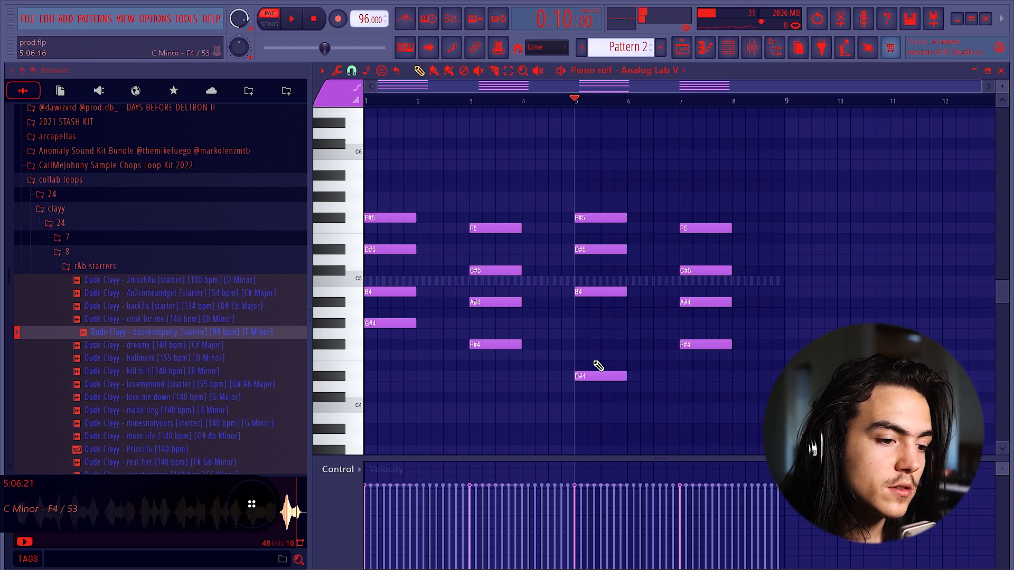
{"action": "left_click_drag", "start_coordinate": [599, 293], "coordinate": [598, 344]}
{"action": "left_click_drag", "start_coordinate": [599, 250], "coordinate": [597, 299]}
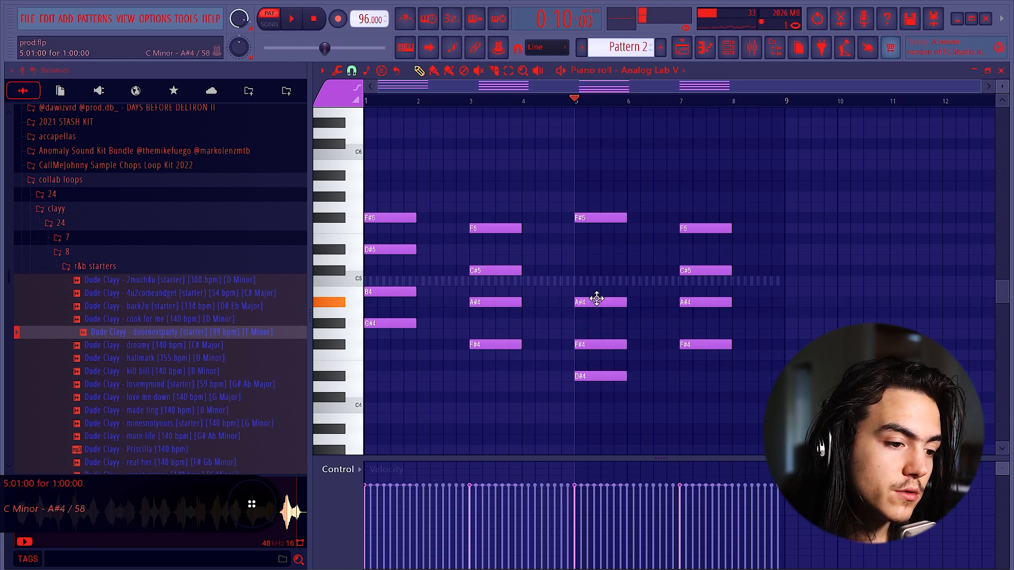
{"action": "left_click_drag", "start_coordinate": [596, 216], "coordinate": [609, 237]}
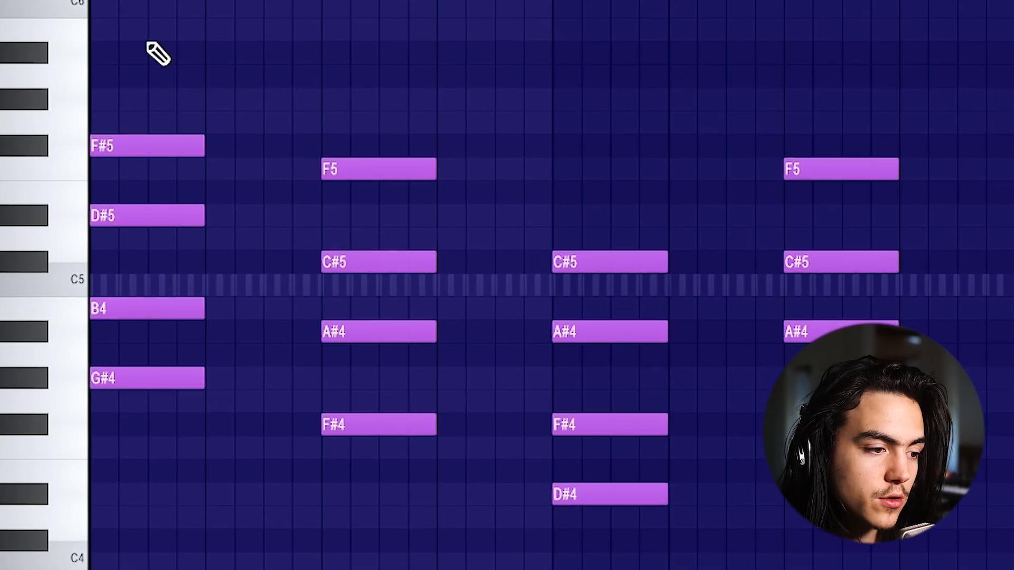
Step: Listen to the chords of the progression one after another
{"action": "key", "text": "space"}
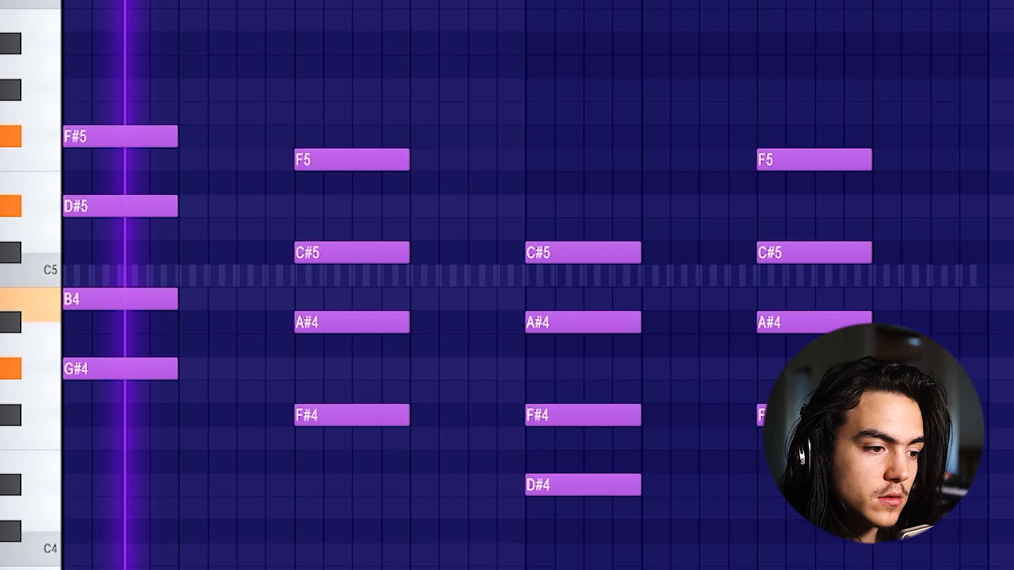
{"action": "key", "text": "space"}
{"action": "right_click", "coordinate": [330, 0]}
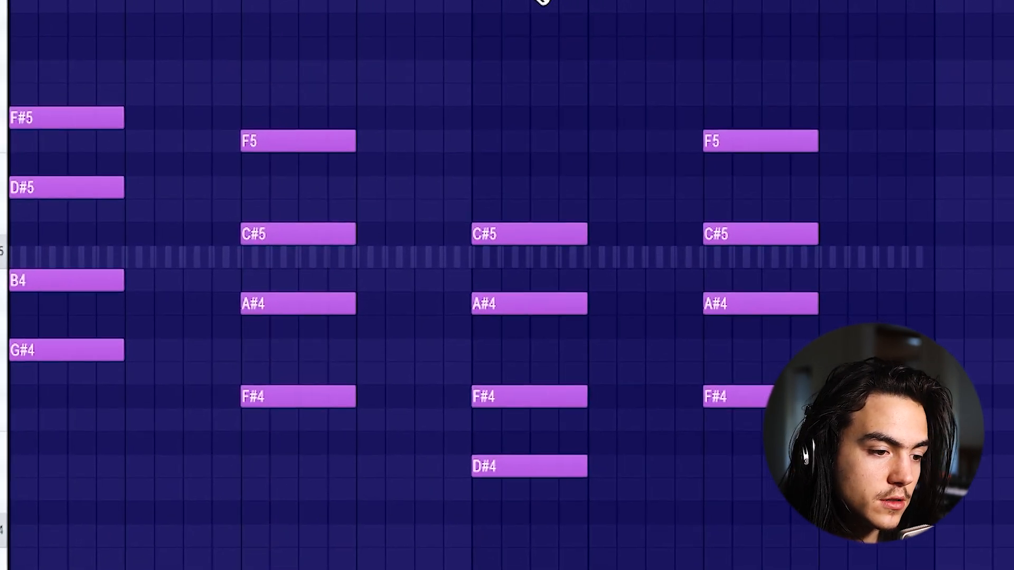
{"action": "right_click", "coordinate": [533, 0]}
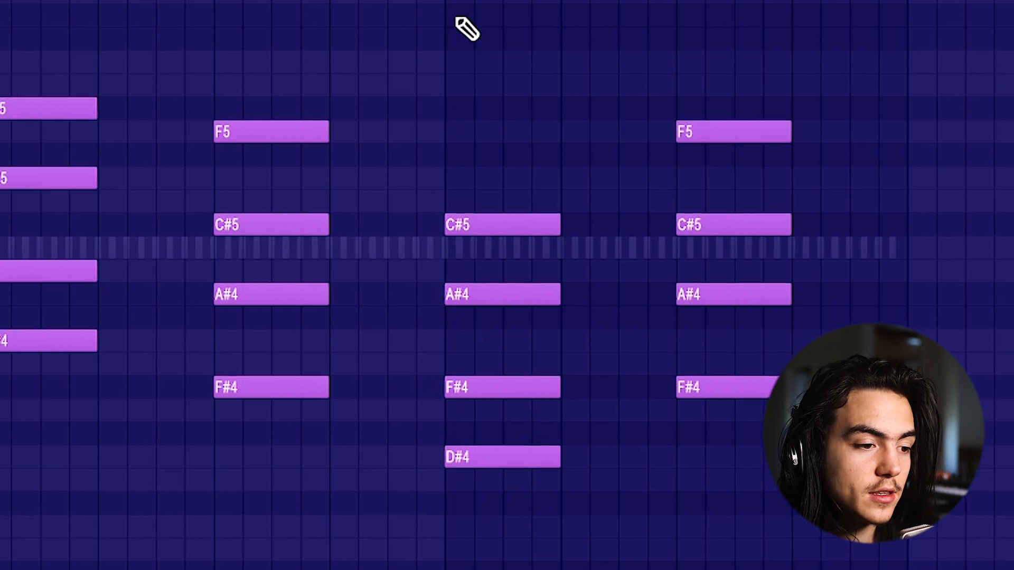
{"action": "right_click", "coordinate": [712, 0]}
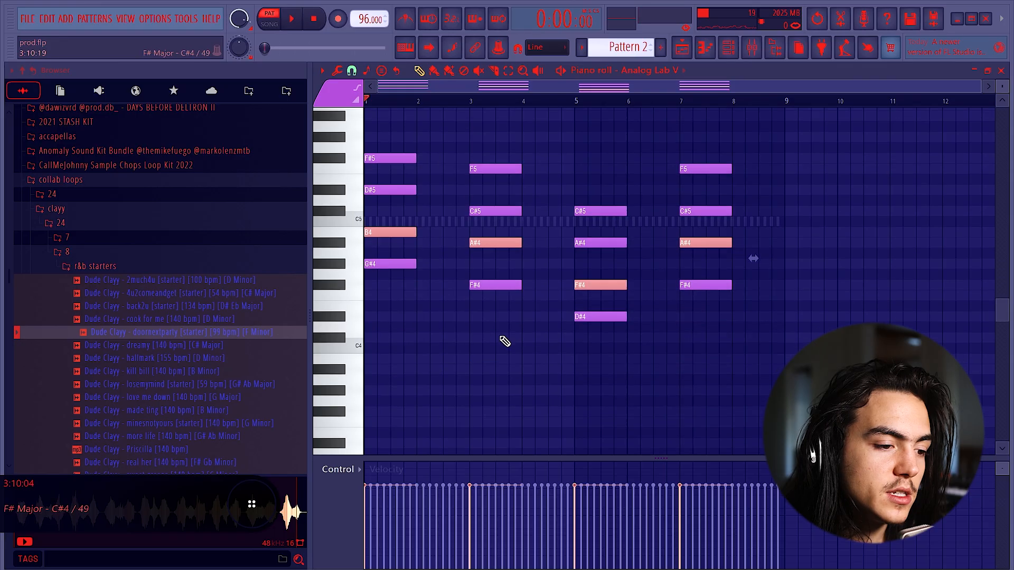
Step: Try transposing the selected inner chord notes up one octave and undo the change
{"action": "scroll", "coordinate": [505, 342], "scroll_direction": "up", "scroll_amount": 3}
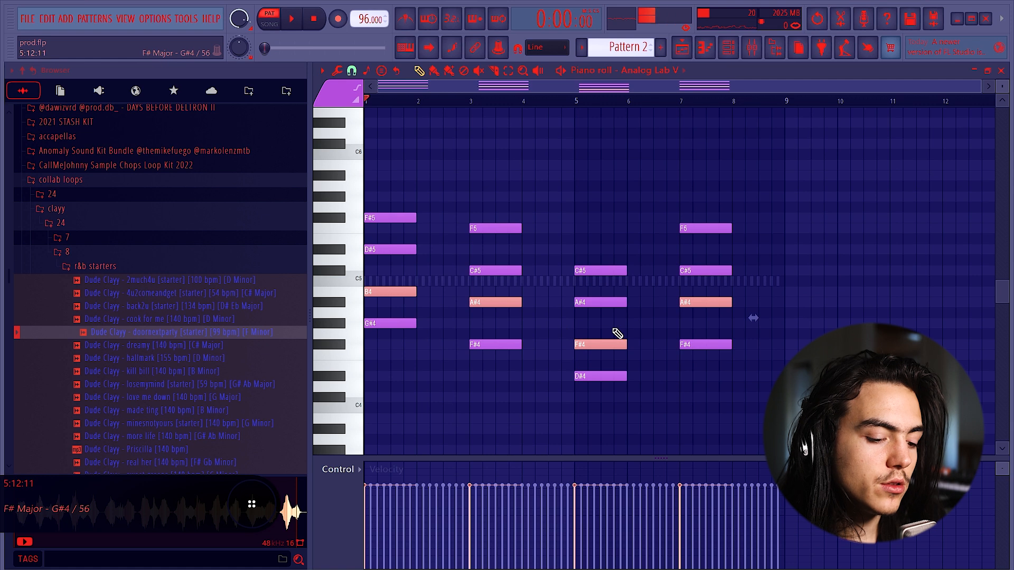
{"action": "key", "text": "ctrl+Up"}
{"action": "scroll", "coordinate": [649, 236], "scroll_direction": "up", "scroll_amount": 1}
{"action": "left_click", "coordinate": [640, 187]}
{"action": "right_click", "coordinate": [640, 188]}
{"action": "key", "text": "ctrl+z"}
{"action": "key", "text": "ctrl+z"}
{"action": "key", "text": "ctrl+z"}
{"action": "key", "text": "ctrl+z"}
{"action": "key", "text": "ctrl+z"}
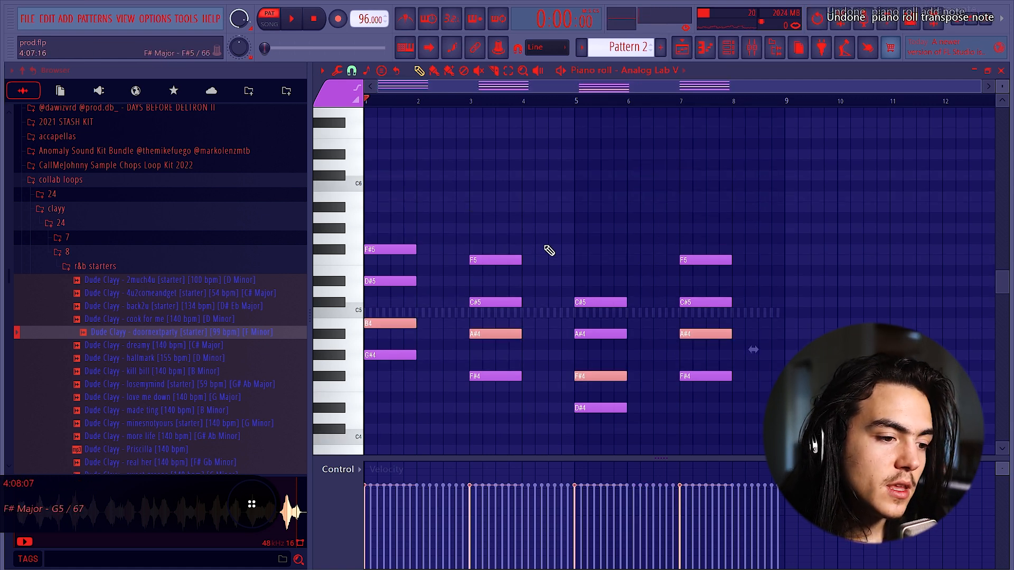
Step: Raise the second-lowest note of each of the four chords by one octave and play the progression
{"action": "left_click", "coordinate": [552, 242]}
{"action": "right_click", "coordinate": [554, 241]}
{"action": "left_click", "coordinate": [389, 323], "text": "ctrl+shift"}
{"action": "left_click", "coordinate": [493, 334], "text": "ctrl+shift"}
{"action": "left_click", "coordinate": [600, 375], "text": "ctrl+shift"}
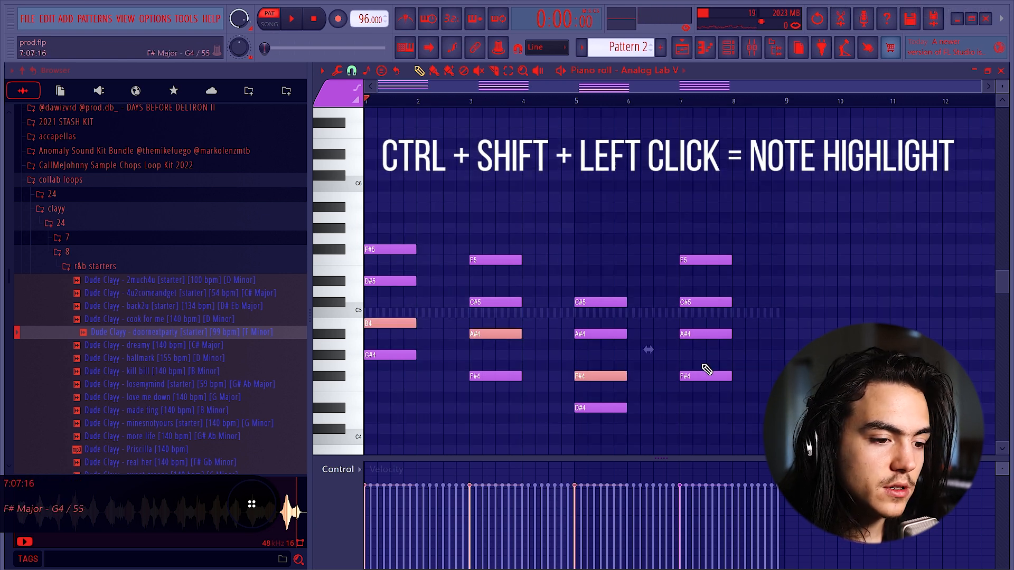
{"action": "left_click", "coordinate": [706, 335], "text": "ctrl+shift"}
{"action": "key", "text": "ctrl+Up"}
{"action": "left_click", "coordinate": [798, 240]}
{"action": "right_click", "coordinate": [800, 242]}
{"action": "key", "text": "space"}
{"action": "key", "text": "space"}
Step: Revoice the bar 7 chord as F4, A#4, C#5 and F5 and audition the chords individually
{"action": "right_click", "coordinate": [390, 158], "text": "alt"}
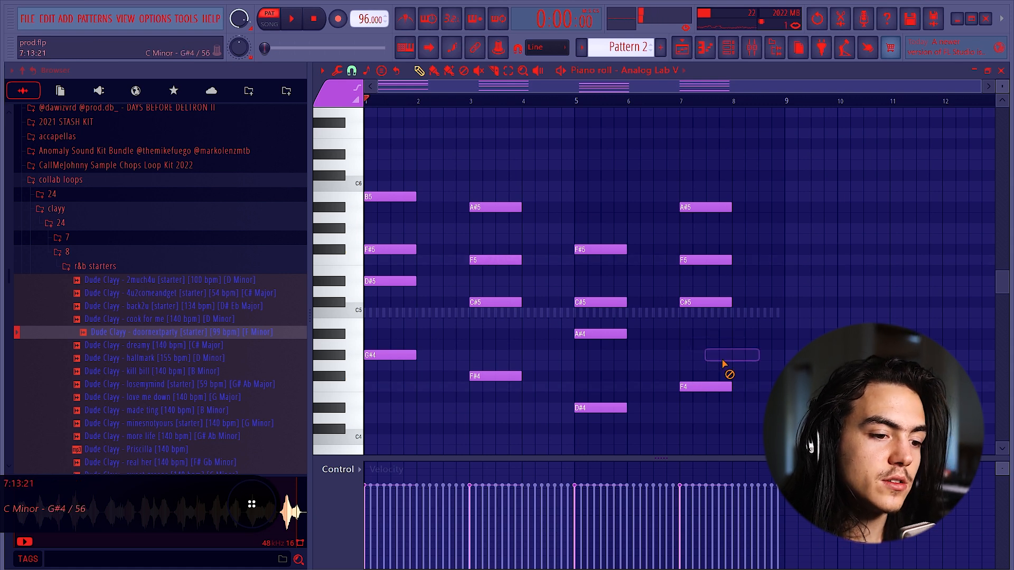
{"action": "left_click_drag", "start_coordinate": [723, 361], "coordinate": [708, 338]}
{"action": "right_click", "coordinate": [383, 153], "text": "alt"}
{"action": "right_click", "coordinate": [489, 163], "text": "alt"}
{"action": "left_click", "coordinate": [596, 172]}
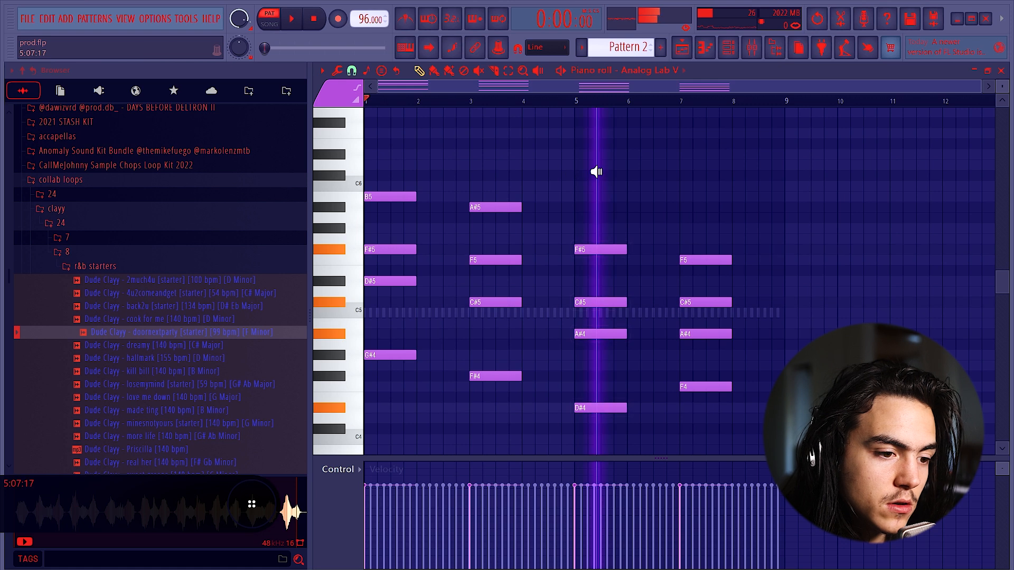
{"action": "left_click", "coordinate": [708, 188]}
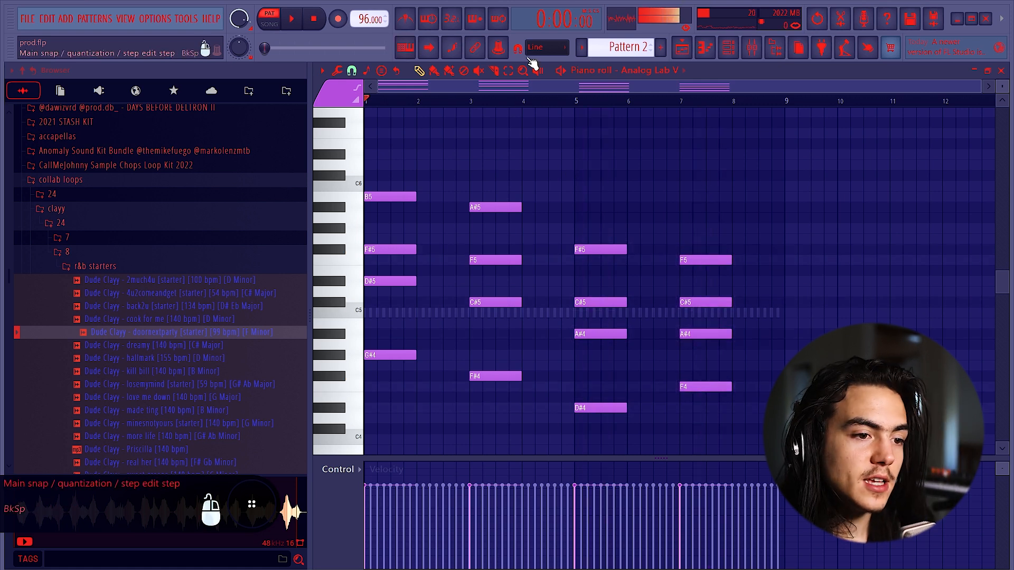
Step: Play the full four-chord progression of Pattern 1 in the partynext project
{"action": "left_click", "coordinate": [681, 48]}
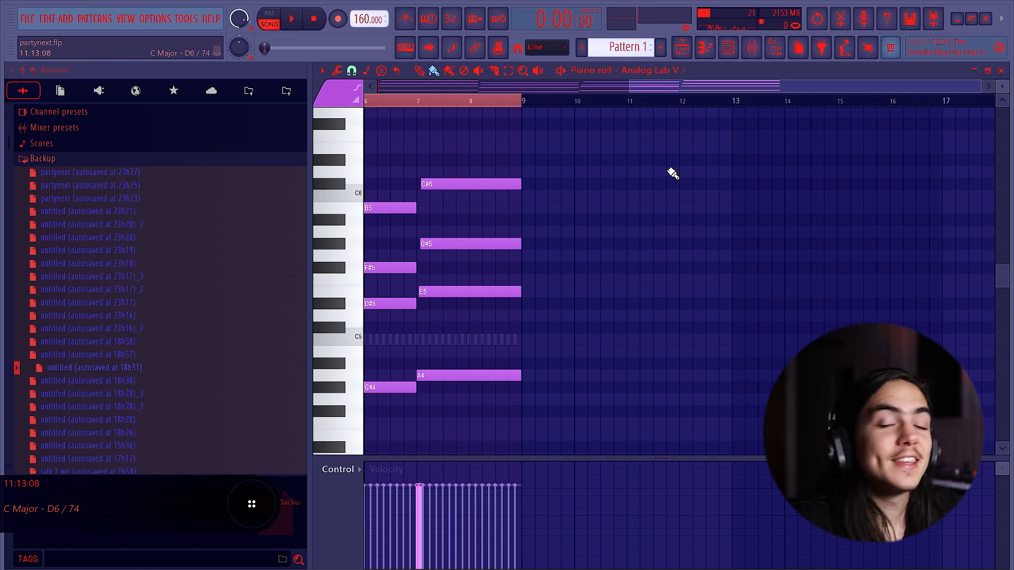
{"action": "scroll", "coordinate": [598, 176], "scroll_direction": "left", "scroll_amount": 5}
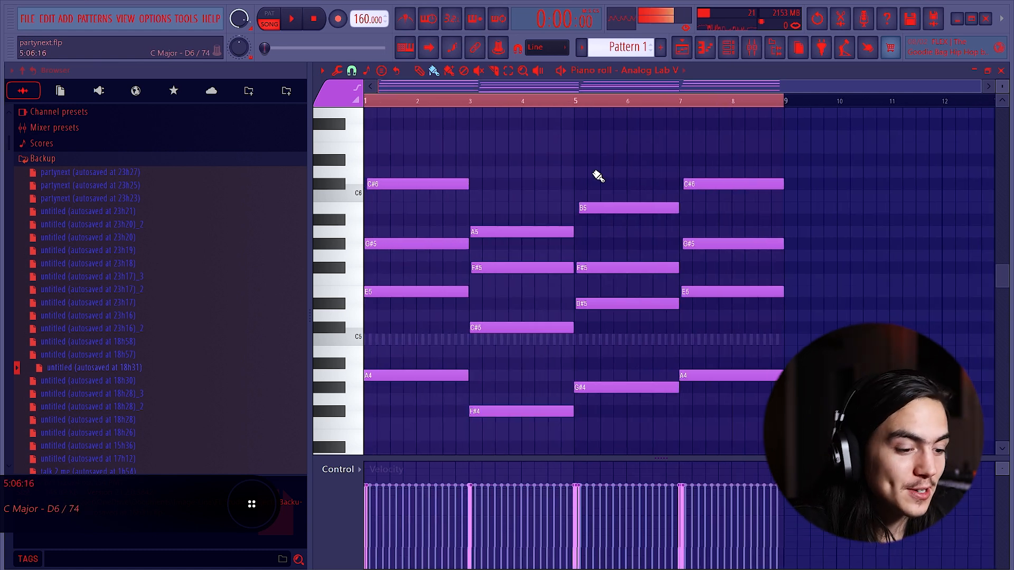
{"action": "key", "text": "ctrl+a"}
{"action": "key", "text": "ctrl+d"}
{"action": "key", "text": "space"}
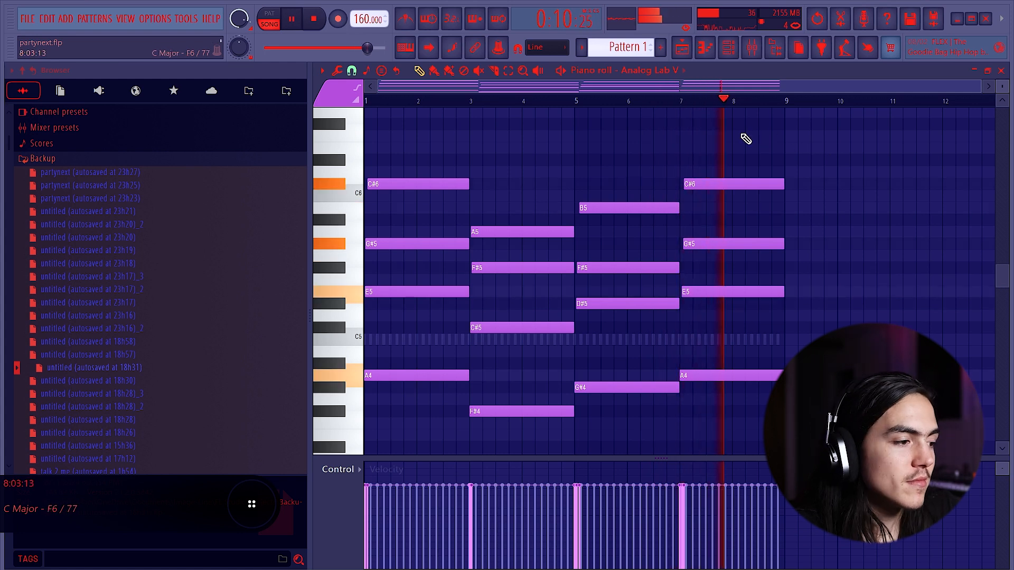
{"action": "key", "text": "space"}
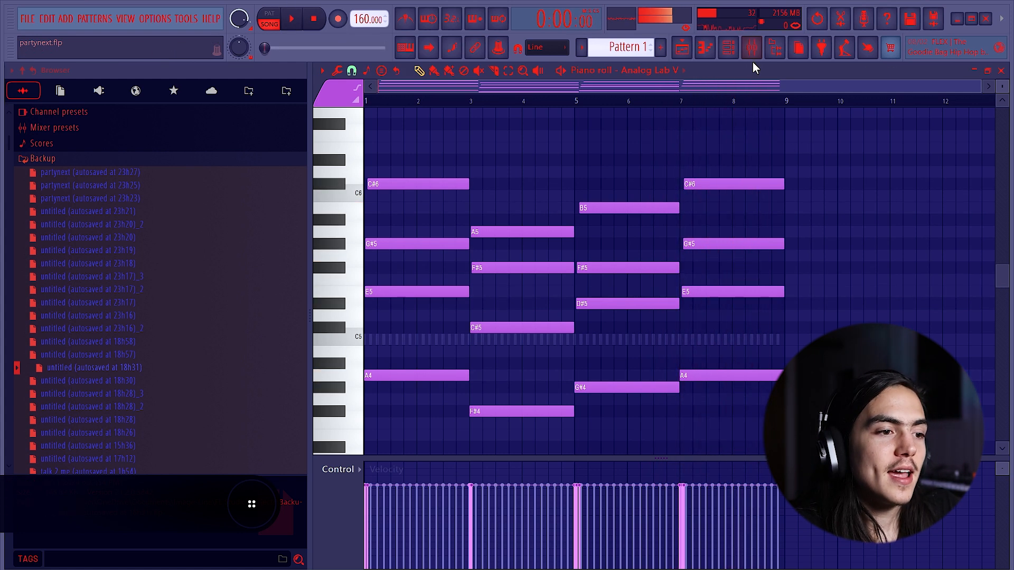
Step: Examine the Decimort2, RC-20 Retro Color, ValhallaVintageVerb and Renaissance Axx effects on the Analog Lab V mixer track
{"action": "left_click", "coordinate": [753, 47]}
{"action": "left_click", "coordinate": [400, 127]}
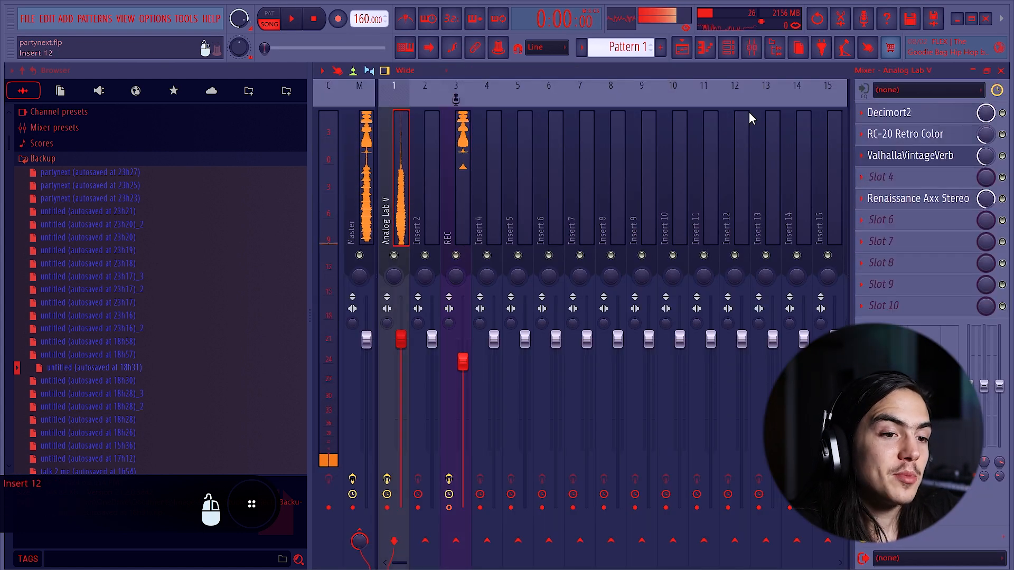
{"action": "left_click", "coordinate": [907, 112]}
{"action": "left_click_drag", "start_coordinate": [814, 185], "coordinate": [792, 176]}
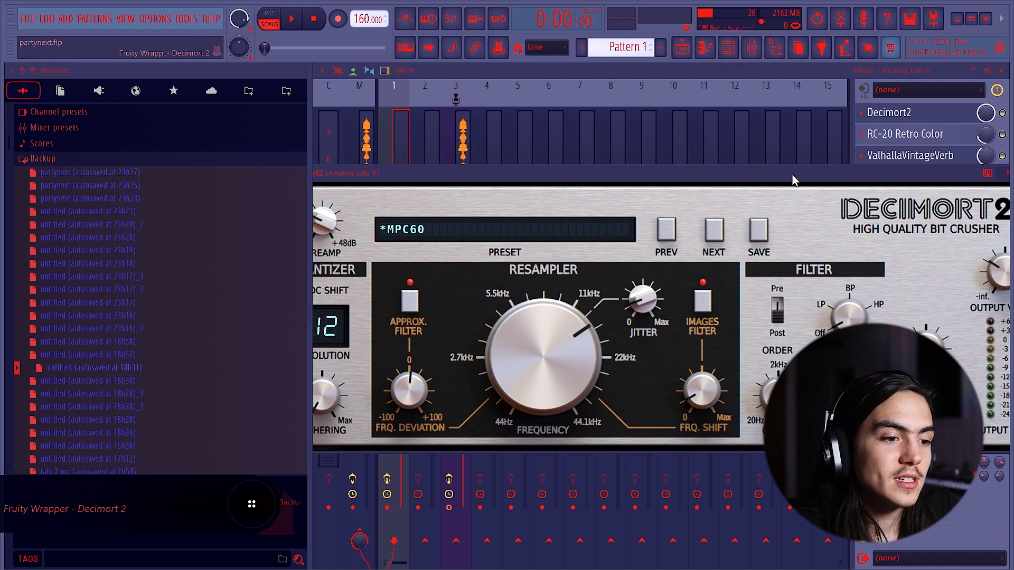
{"action": "left_click", "coordinate": [936, 121]}
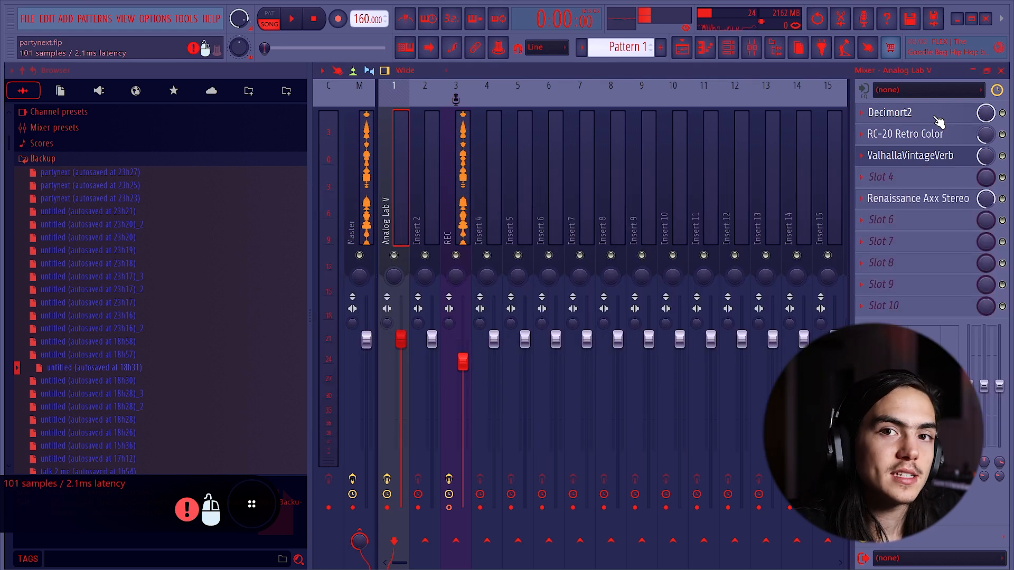
{"action": "left_click", "coordinate": [922, 138]}
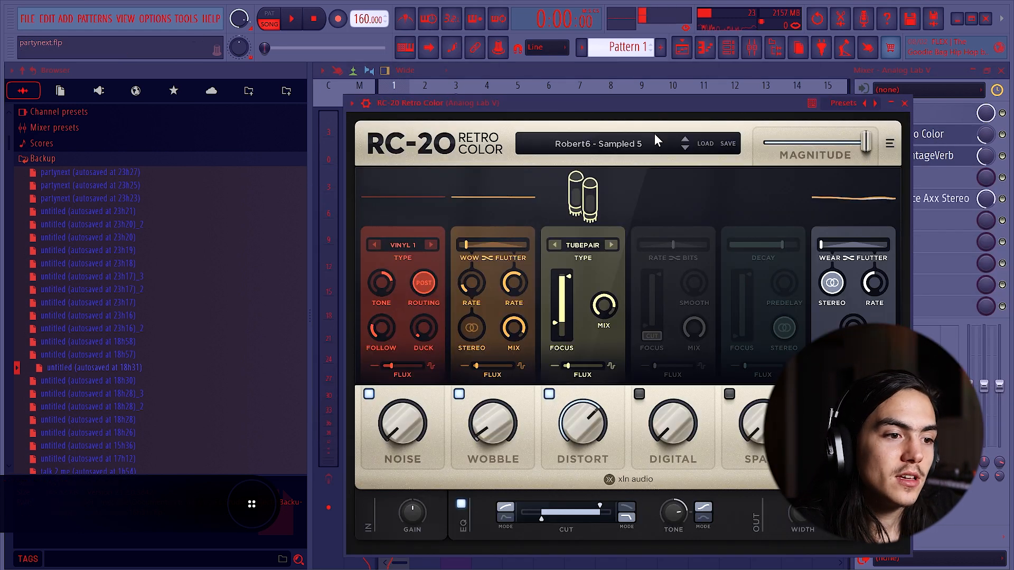
{"action": "left_click", "coordinate": [938, 155]}
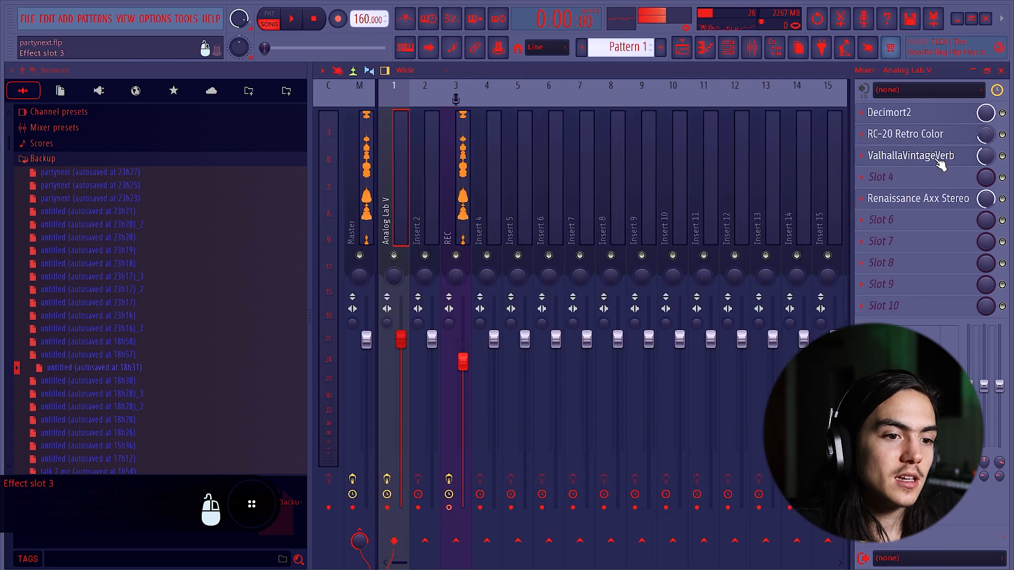
{"action": "left_click", "coordinate": [942, 157]}
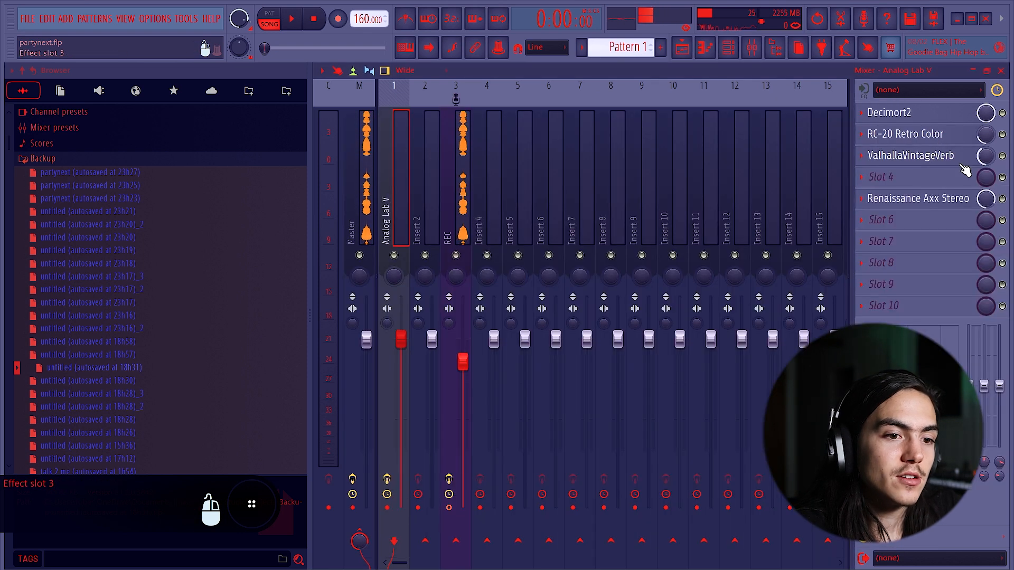
{"action": "left_click", "coordinate": [943, 202]}
{"action": "left_click", "coordinate": [945, 201]}
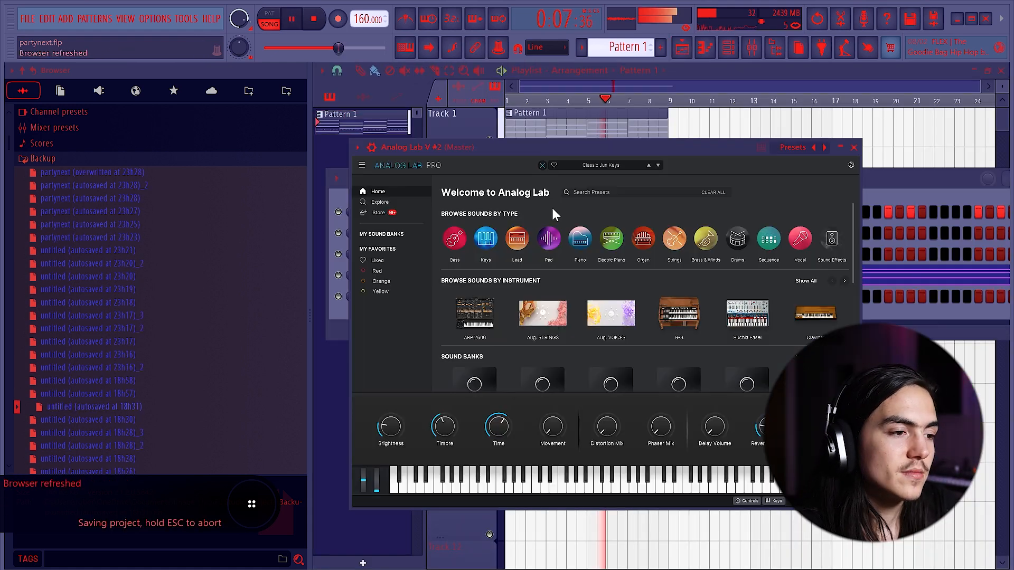
Step: Browse the Pad sounds in Analog Lab V #2 and choose a preset for the melody
{"action": "left_click", "coordinate": [548, 239]}
{"action": "left_click", "coordinate": [514, 370]}
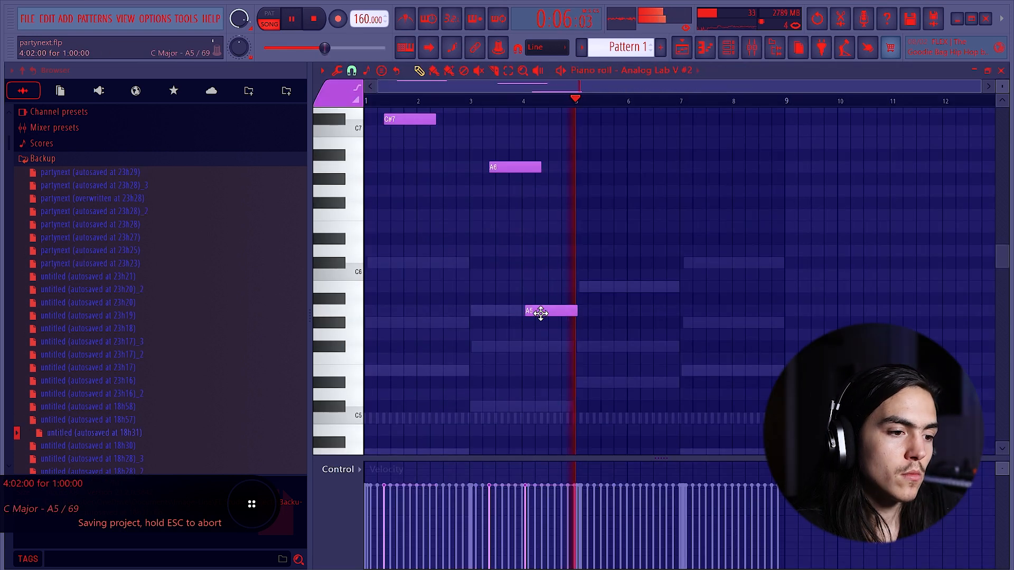
Step: Delete the A5 melody note in bar 4 and add one-bar notes B5 in bar 5 and C#6 in bar 7
{"action": "right_click", "coordinate": [541, 312]}
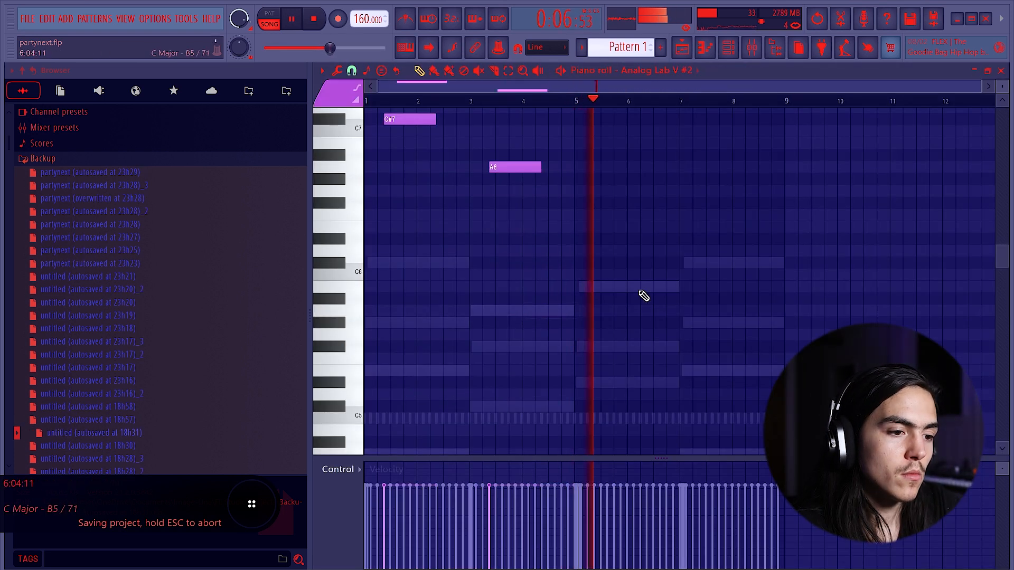
{"action": "key", "text": "space"}
{"action": "left_click", "coordinate": [620, 289]}
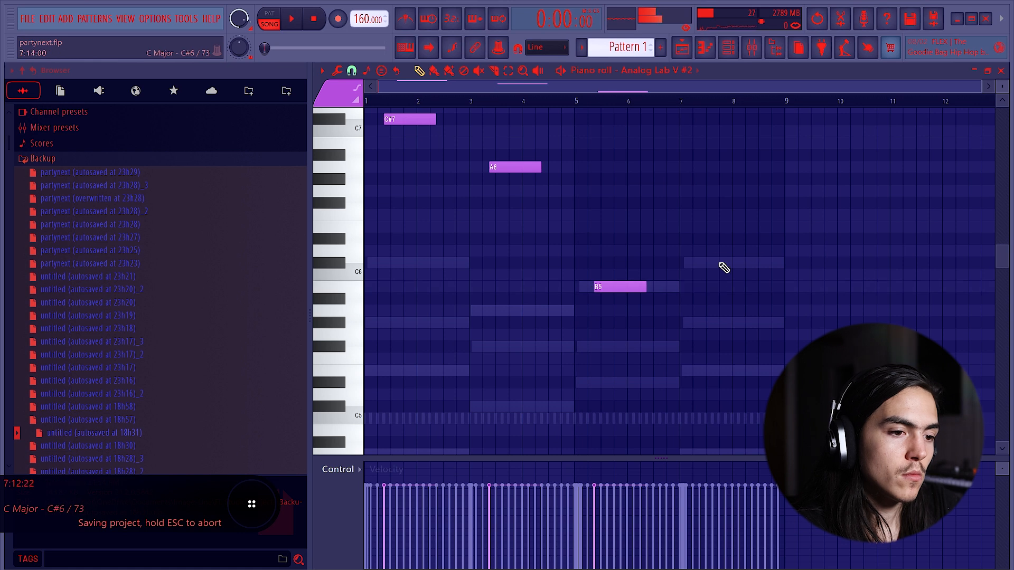
{"action": "left_click", "coordinate": [697, 264]}
Step: Raise the B5 and C#6 notes by one octave, play the melody and lower all four notes by one octave
{"action": "left_click_drag", "start_coordinate": [727, 262], "coordinate": [624, 303]}
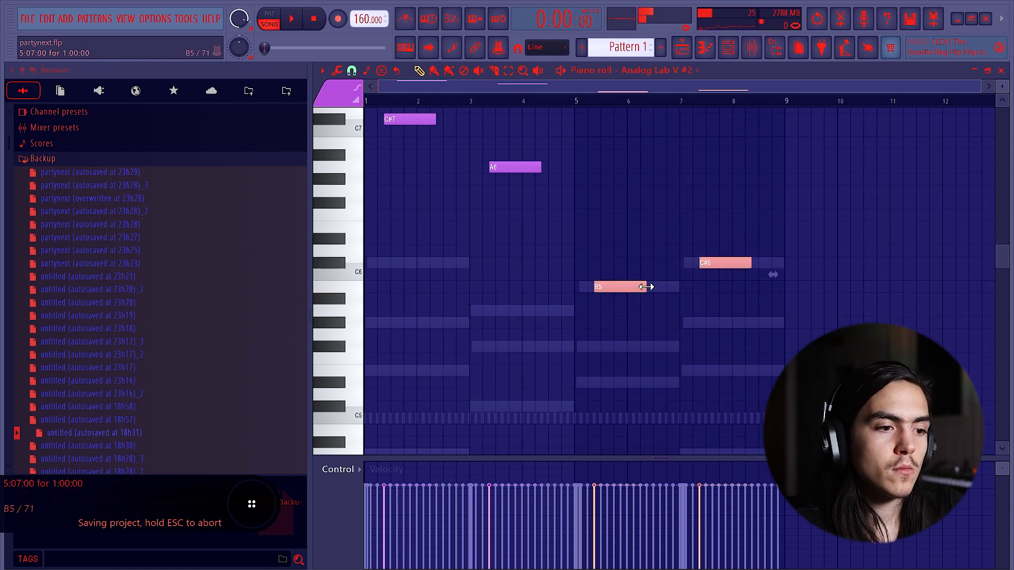
{"action": "key", "text": "ctrl+Up"}
{"action": "key", "text": "space"}
{"action": "key", "text": "ctrl+a"}
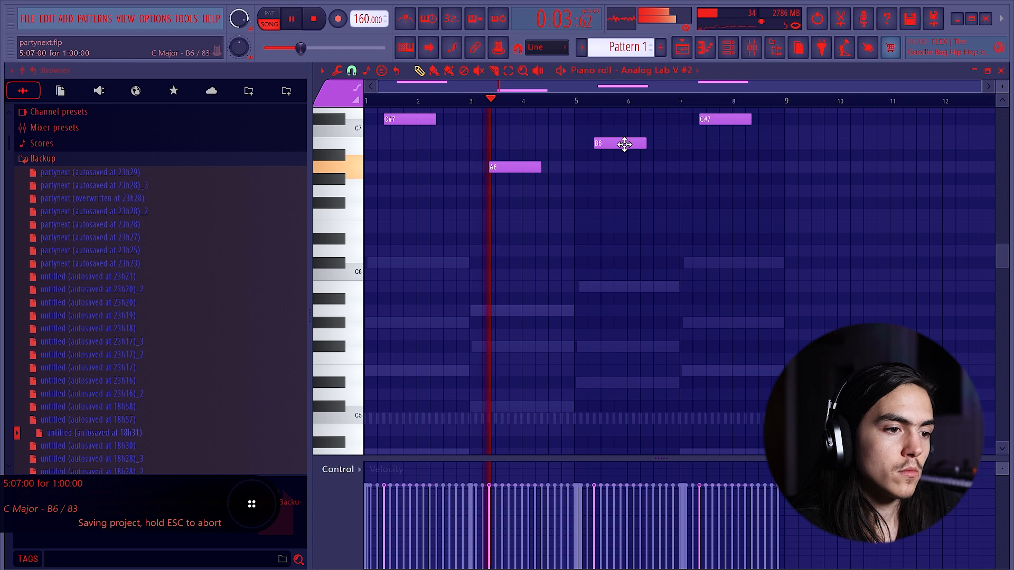
{"action": "key", "text": "ctrl+Down"}
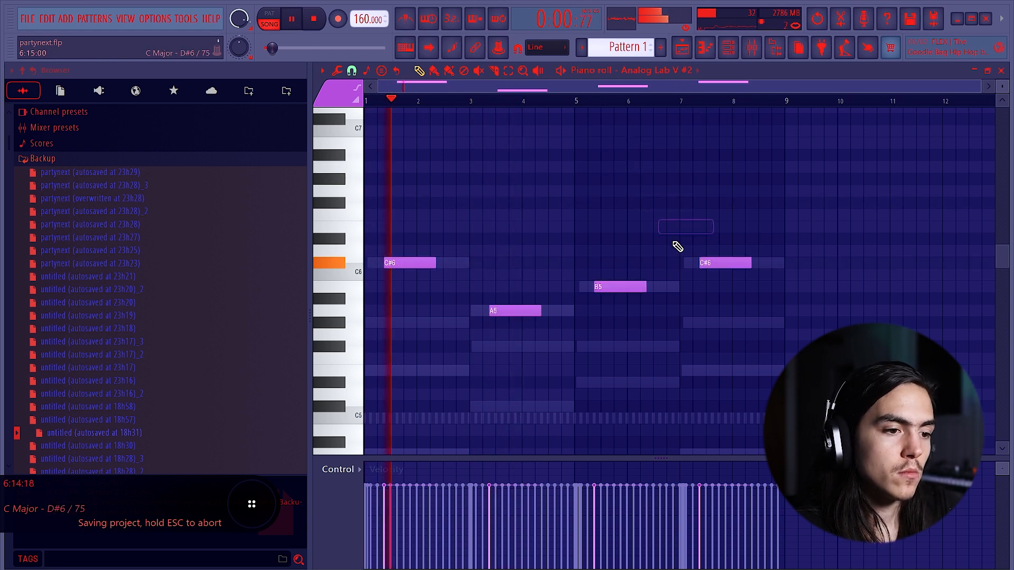
Step: Lower the second Analog Lab V mixer track's volume and listen to Pattern 1 before stopping playback
{"action": "left_click", "coordinate": [752, 47]}
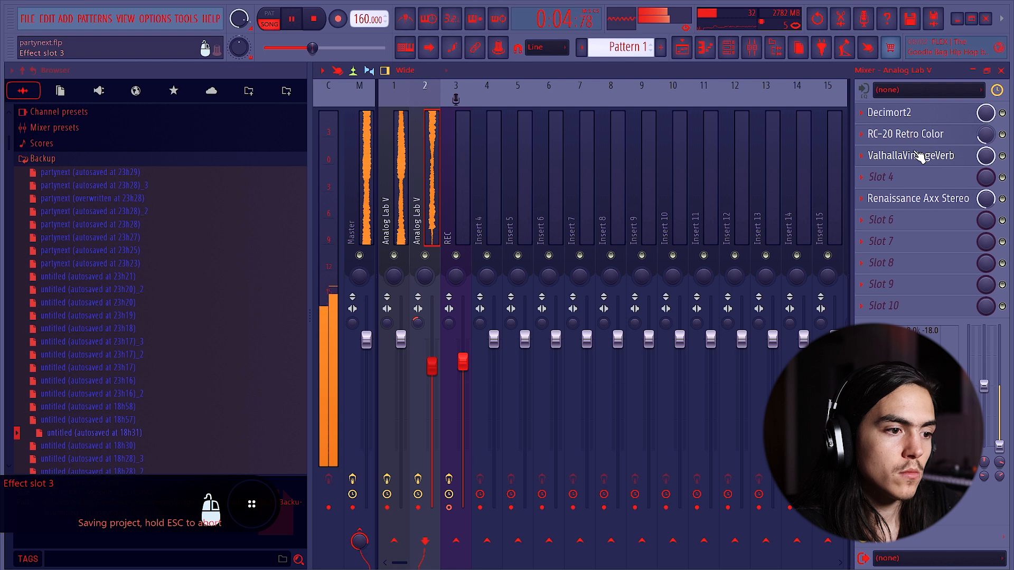
{"action": "left_click_drag", "start_coordinate": [432, 379], "coordinate": [432, 388]}
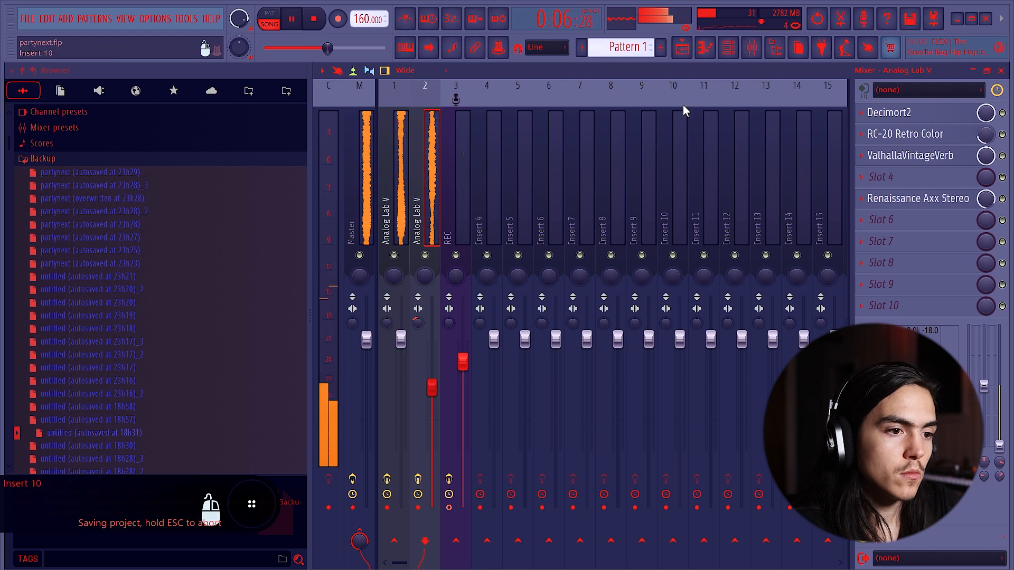
{"action": "left_click", "coordinate": [687, 52]}
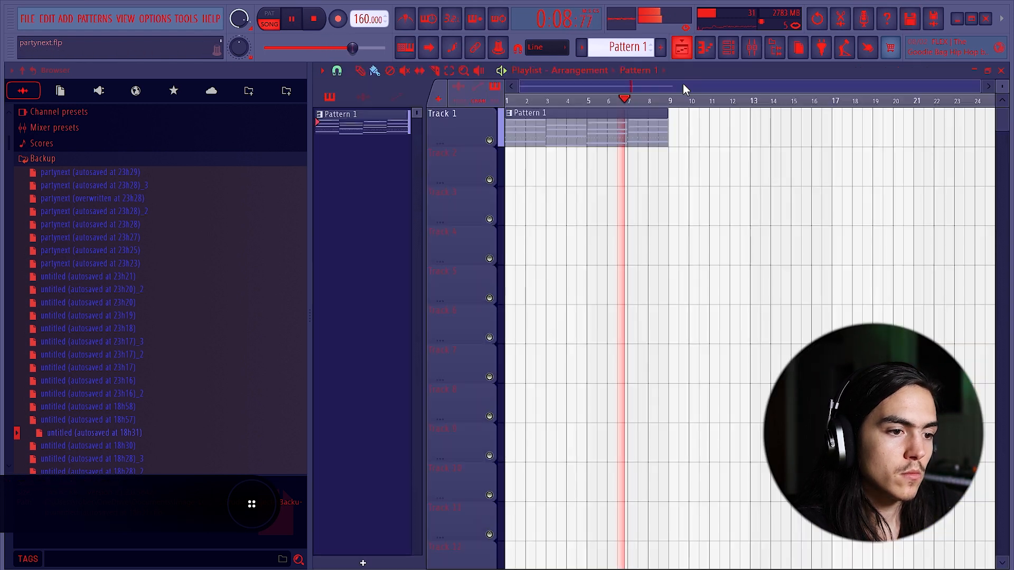
{"action": "left_click", "coordinate": [730, 47]}
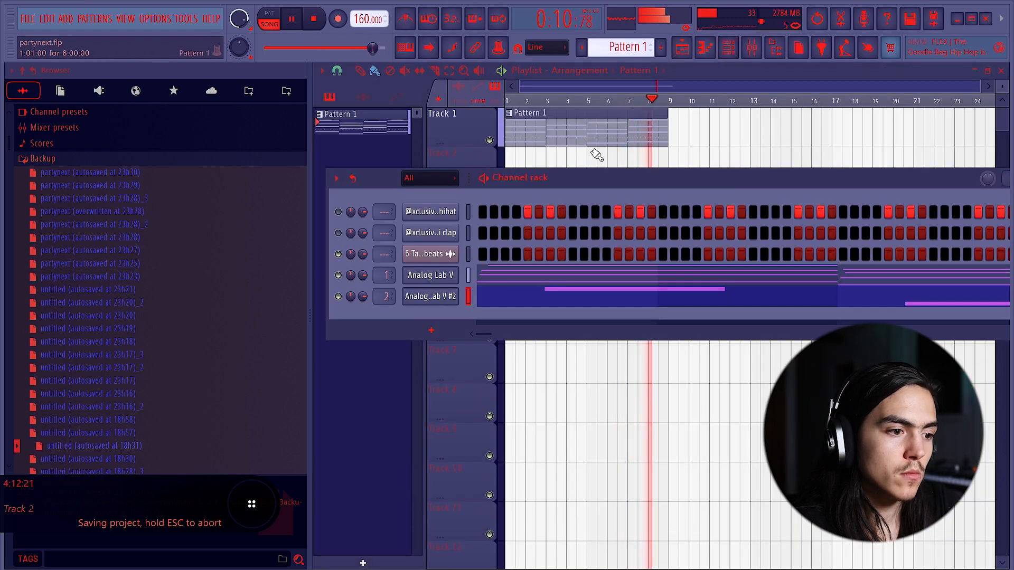
{"action": "key", "text": "space"}
{"action": "left_click", "coordinate": [729, 48]}
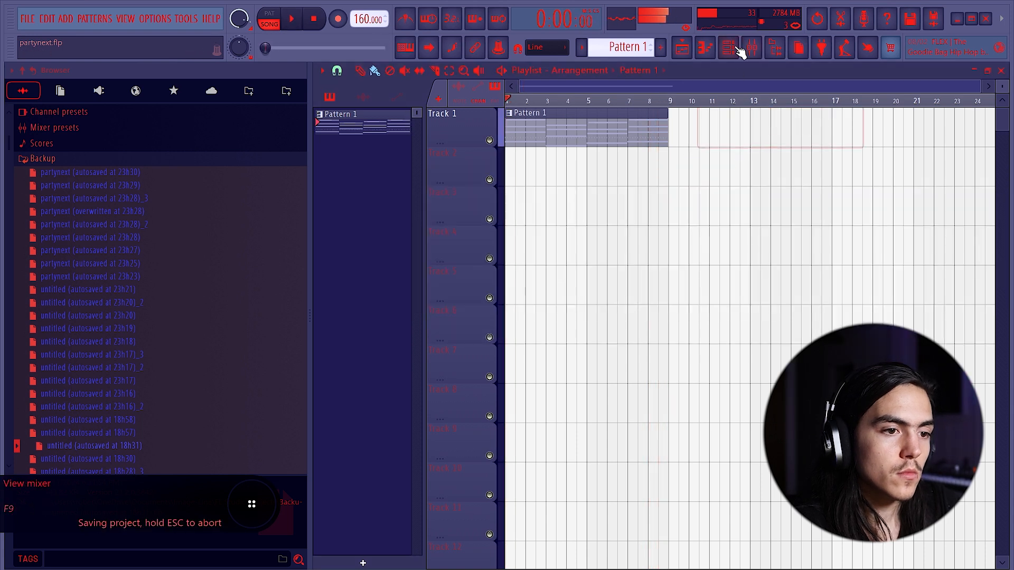
Step: Inspect the effect chains on the first and second Analog Lab V mixer tracks
{"action": "left_click", "coordinate": [753, 47]}
{"action": "left_click", "coordinate": [938, 124]}
{"action": "left_click", "coordinate": [938, 124]}
{"action": "left_click", "coordinate": [407, 125]}
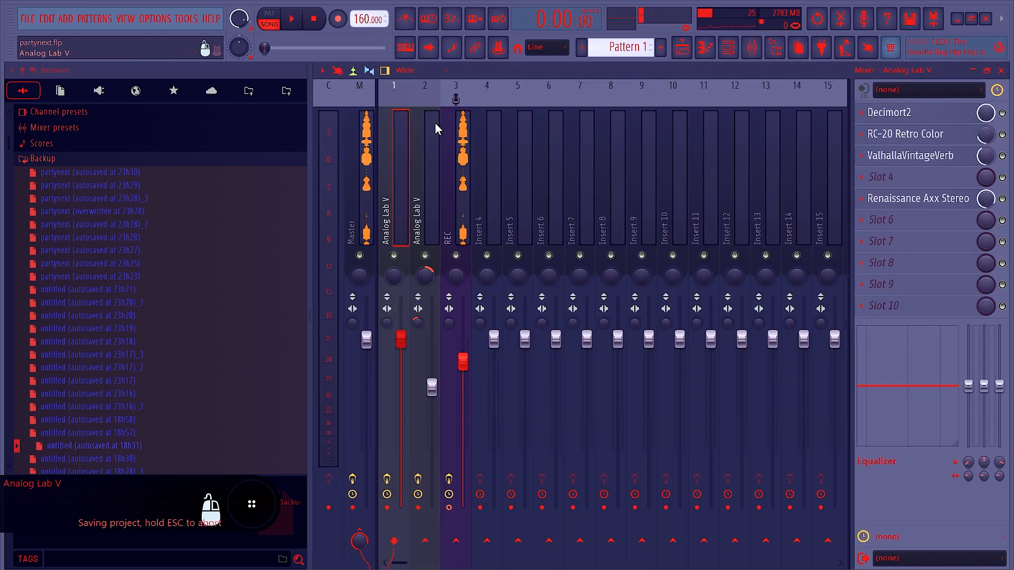
{"action": "left_click", "coordinate": [418, 129]}
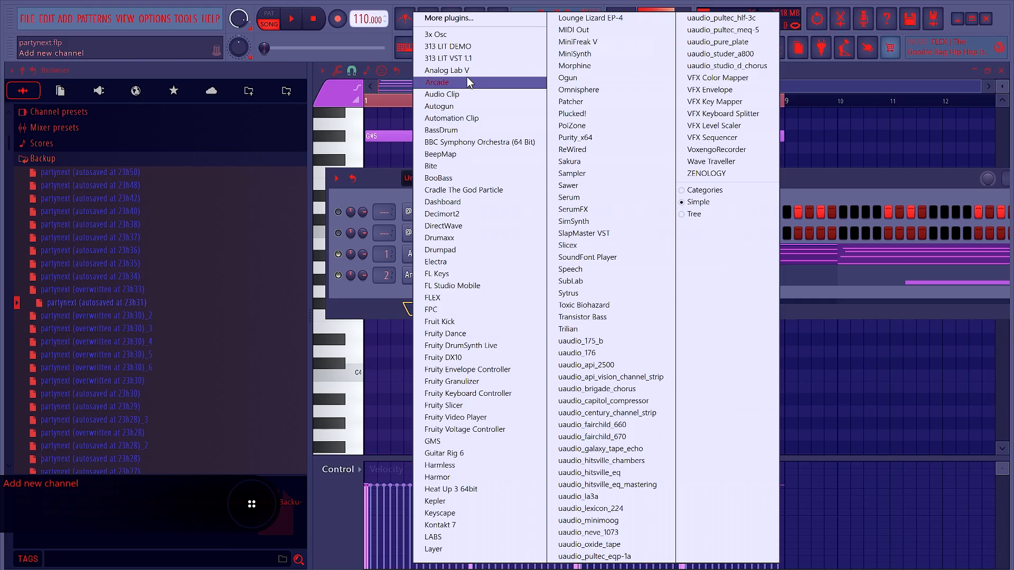
Step: Add Analog Lab V #3 as a new channel and load the Bass - Sauce preset from the bass sounds sorted by type
{"action": "left_click", "coordinate": [467, 72]}
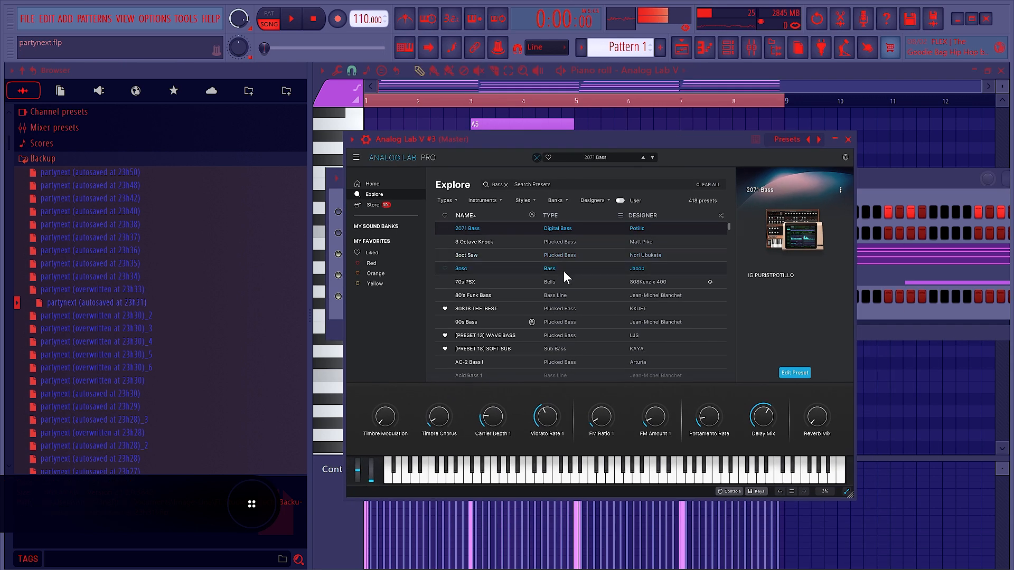
{"action": "left_click", "coordinate": [575, 215]}
{"action": "left_click", "coordinate": [581, 351]}
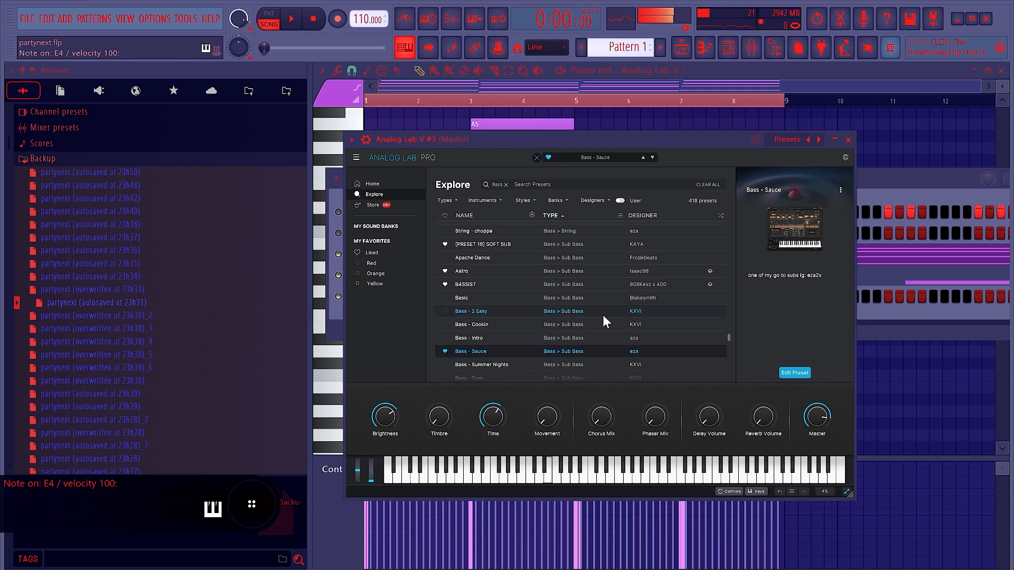
{"action": "scroll", "coordinate": [604, 321], "scroll_direction": "down", "scroll_amount": 1}
{"action": "left_click", "coordinate": [603, 86]}
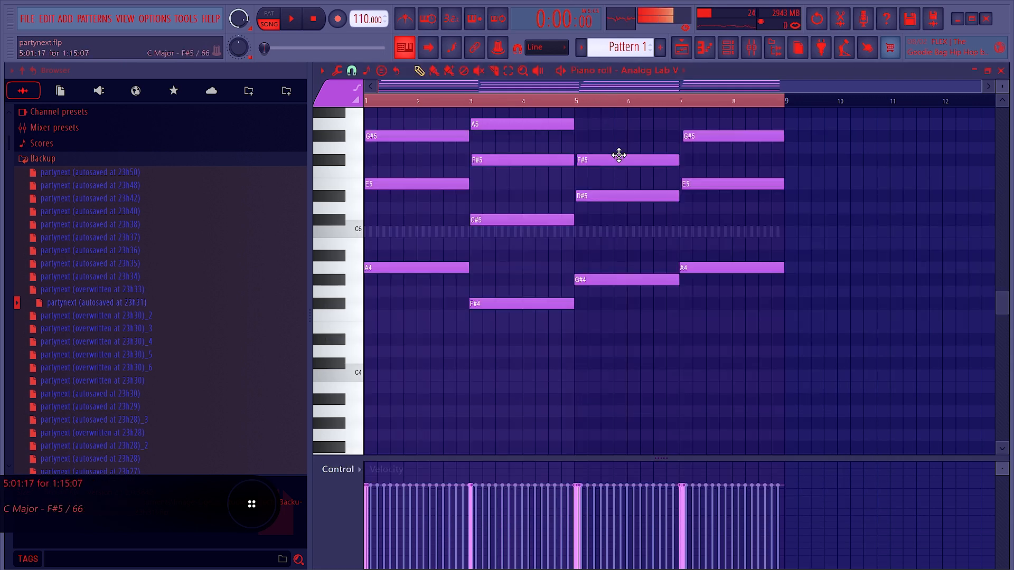
Step: Copy the lowest note of each Analog Lab V chord into the piano roll of Analog Lab V #3
{"action": "key", "text": "ctrl+a"}
{"action": "left_click_drag", "start_coordinate": [782, 238], "coordinate": [441, 368]}
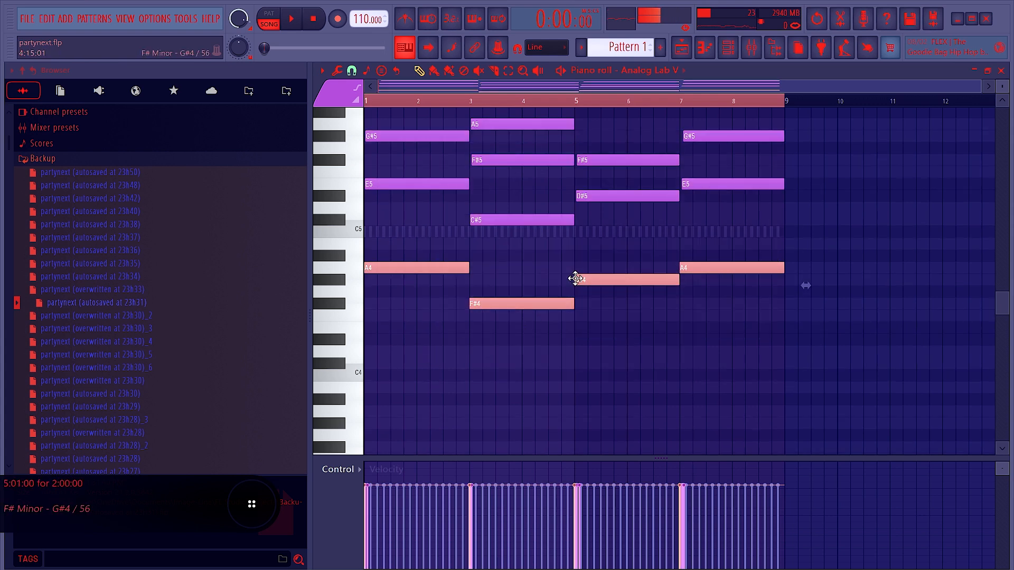
{"action": "left_click_drag", "start_coordinate": [752, 238], "coordinate": [414, 336]}
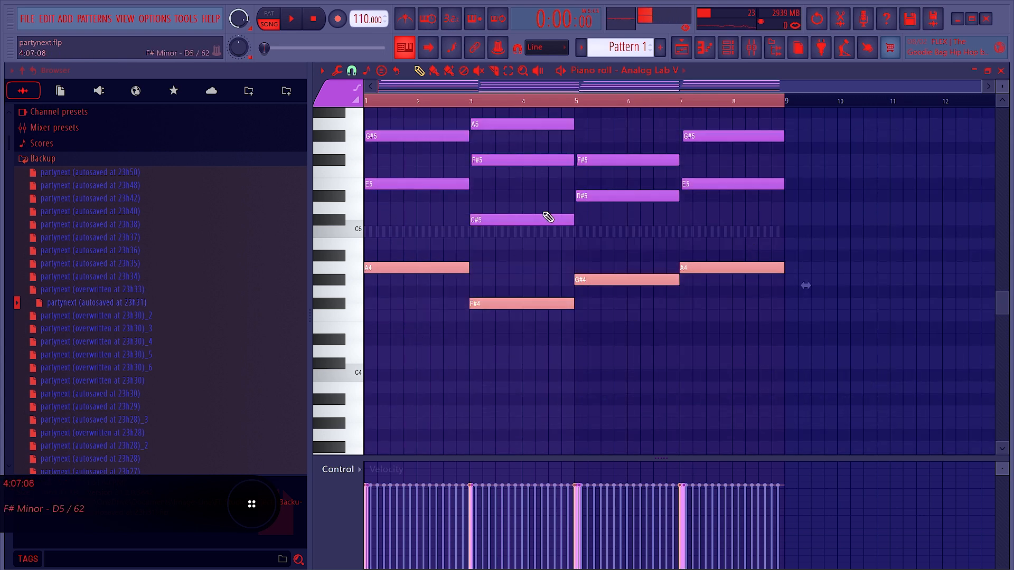
{"action": "left_click", "coordinate": [671, 77]}
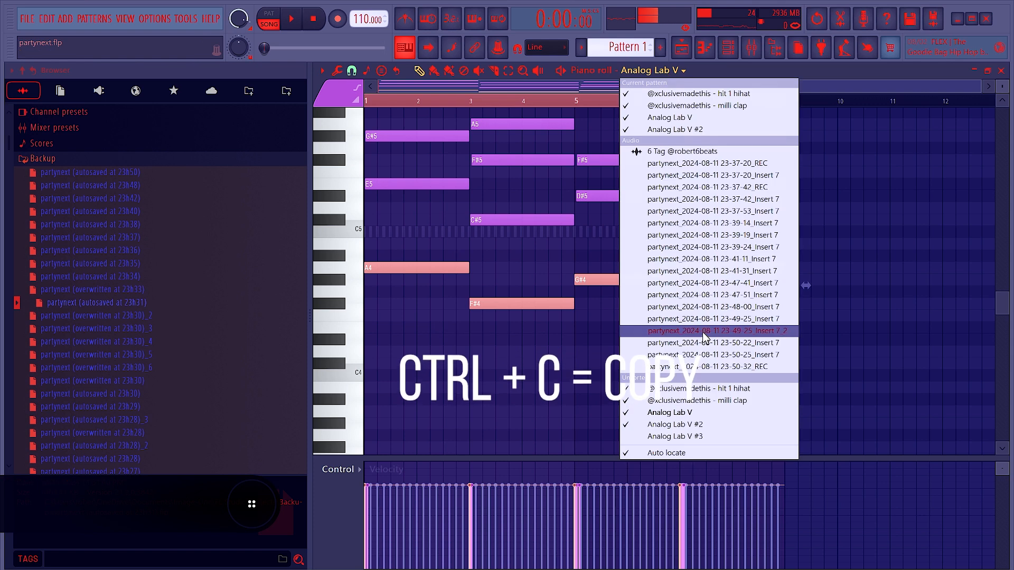
{"action": "left_click", "coordinate": [686, 437]}
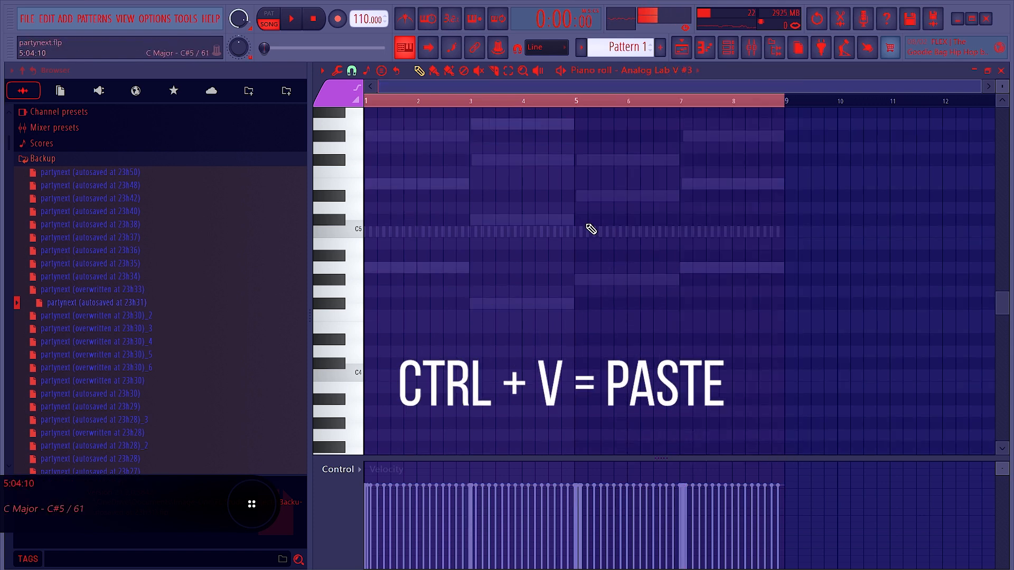
{"action": "key", "text": "ctrl+v"}
Step: Lower the copied bass notes in Analog Lab V #3 by one octave and play the pattern
{"action": "left_click", "coordinate": [404, 48]}
{"action": "left_click", "coordinate": [544, 196]}
{"action": "left_click", "coordinate": [406, 268]}
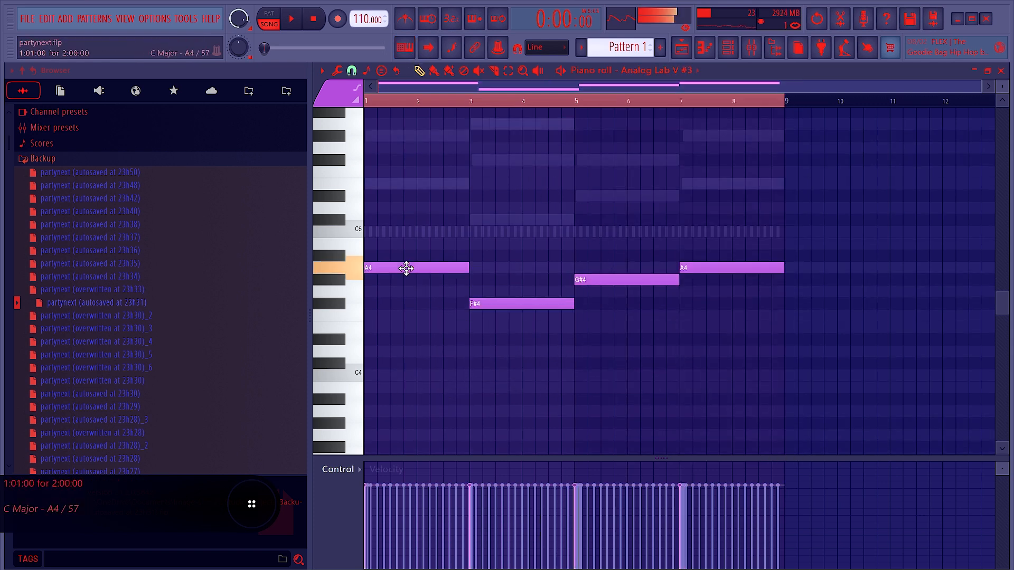
{"action": "key", "text": "ctrl+Down"}
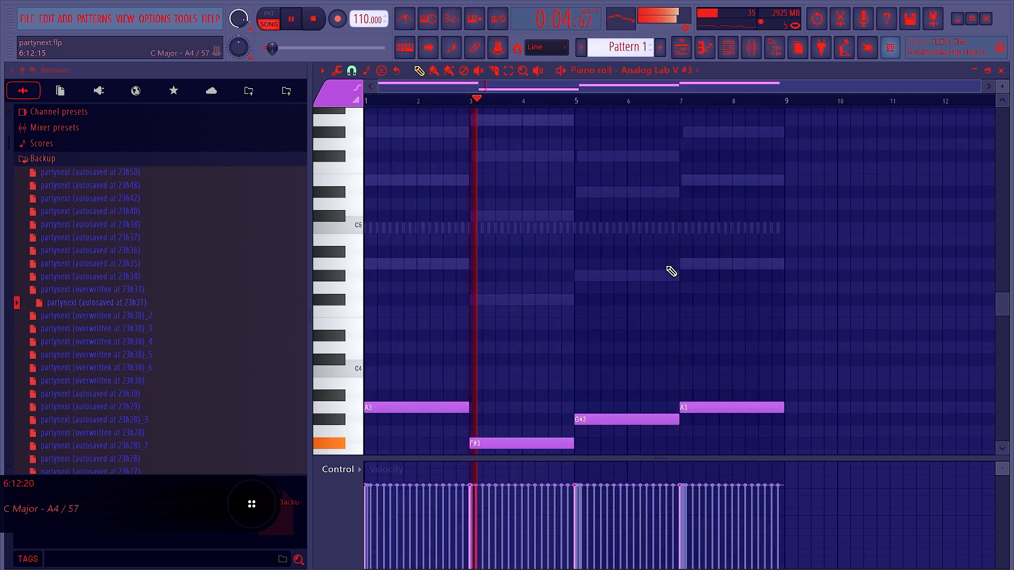
{"action": "key", "text": "space"}
Step: Open the piano roll of the Analog Lab V #4 channel and stop playback
{"action": "left_click", "coordinate": [728, 49]}
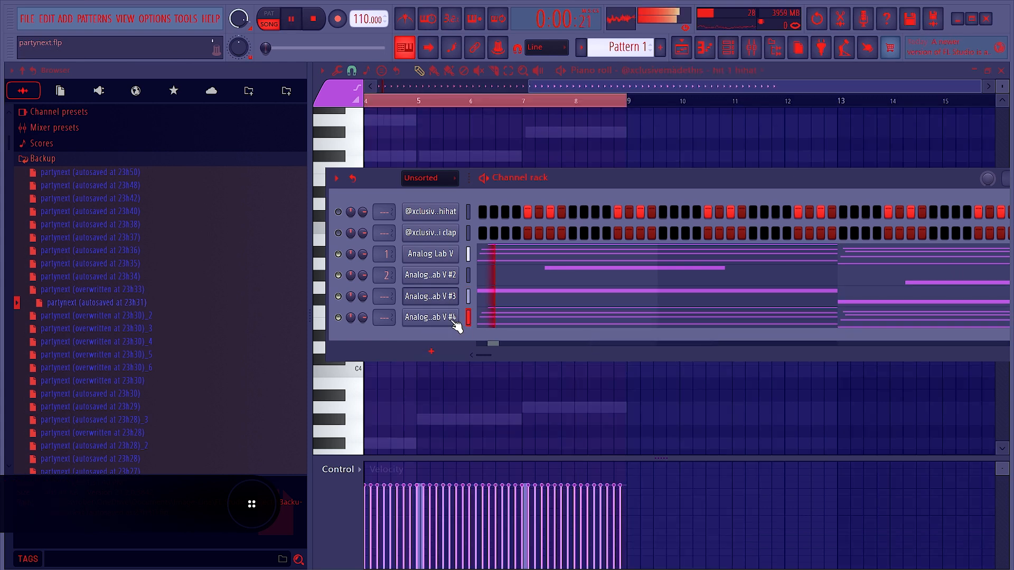
{"action": "right_click", "coordinate": [453, 321]}
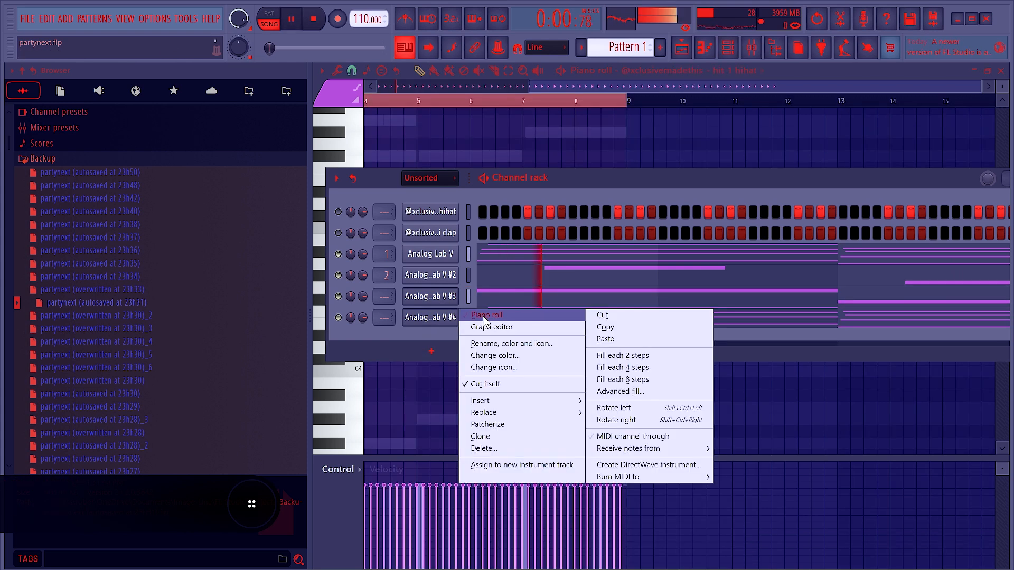
{"action": "left_click", "coordinate": [482, 315]}
{"action": "key", "text": "space"}
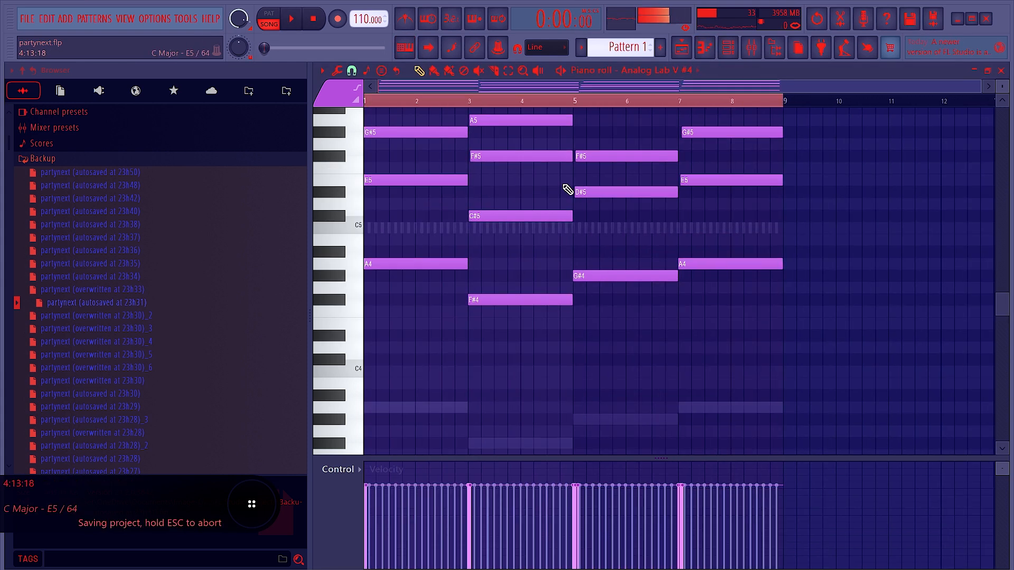
{"action": "scroll", "coordinate": [581, 206], "scroll_direction": "up", "scroll_amount": 3}
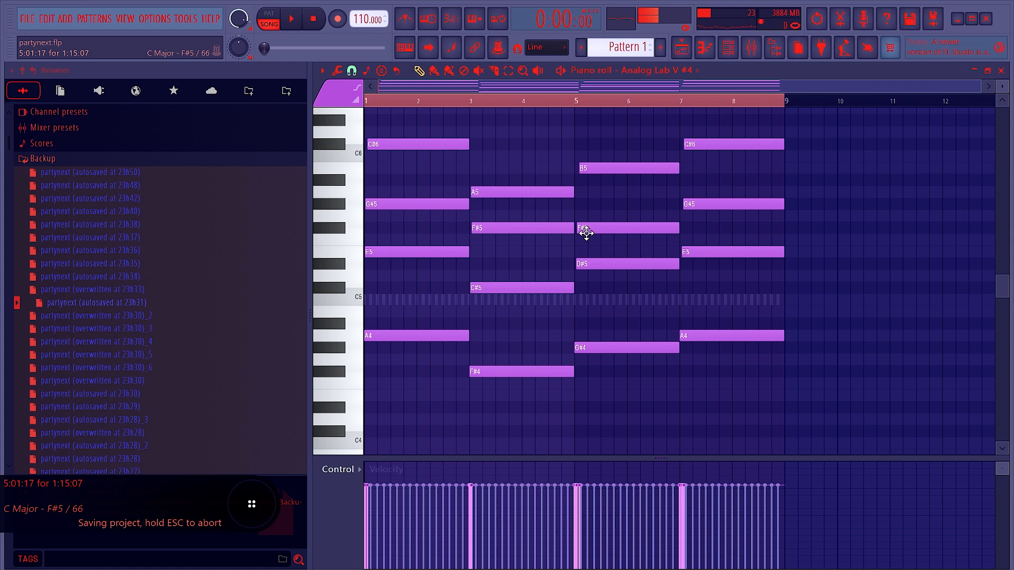
Step: Raise all chord notes of Analog Lab V #4 by one octave and audition the pattern
{"action": "key", "text": "ctrl+Up"}
{"action": "scroll", "coordinate": [581, 227], "scroll_direction": "up", "scroll_amount": 6}
{"action": "left_click", "coordinate": [505, 153]}
{"action": "right_click", "coordinate": [521, 158]}
{"action": "key", "text": "ctrl+a"}
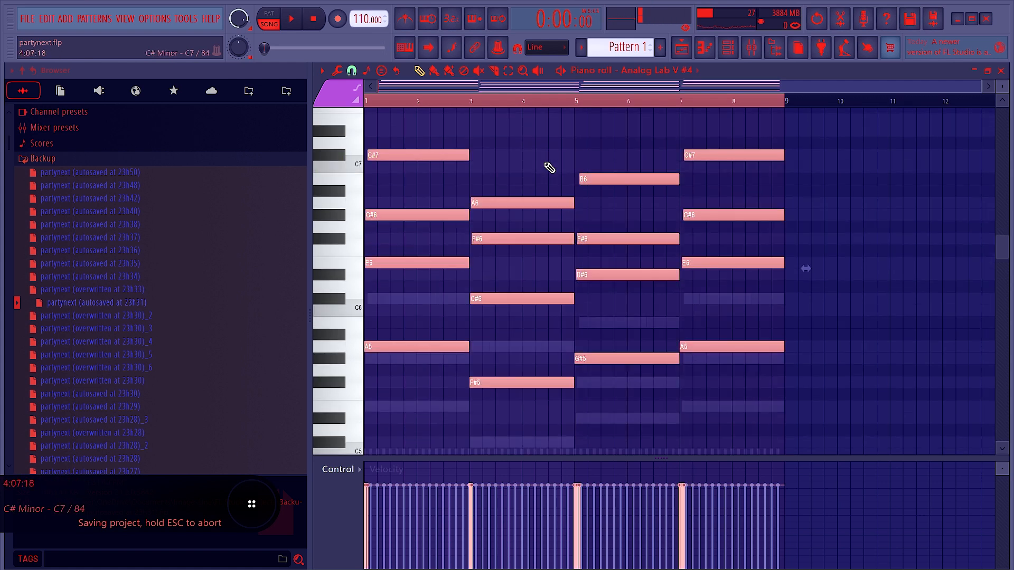
{"action": "key", "text": "ctrl+d"}
{"action": "key", "text": "space"}
{"action": "key", "text": "ctrl+a"}
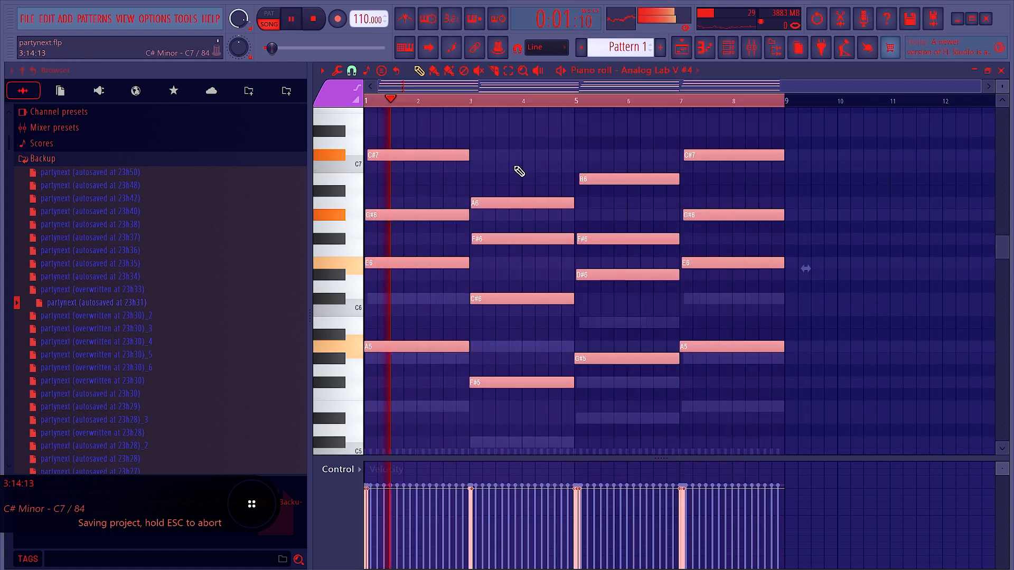
{"action": "key", "text": "space"}
Step: Route Analog Lab V #4 to mixer track 4 and add EchoBoy in its first effect slot during playback
{"action": "left_click", "coordinate": [728, 48]}
{"action": "key", "text": "ctrl+l"}
{"action": "left_click", "coordinate": [938, 119]}
{"action": "key", "text": "e"}
{"action": "key", "text": "Return"}
{"action": "key", "text": "space"}
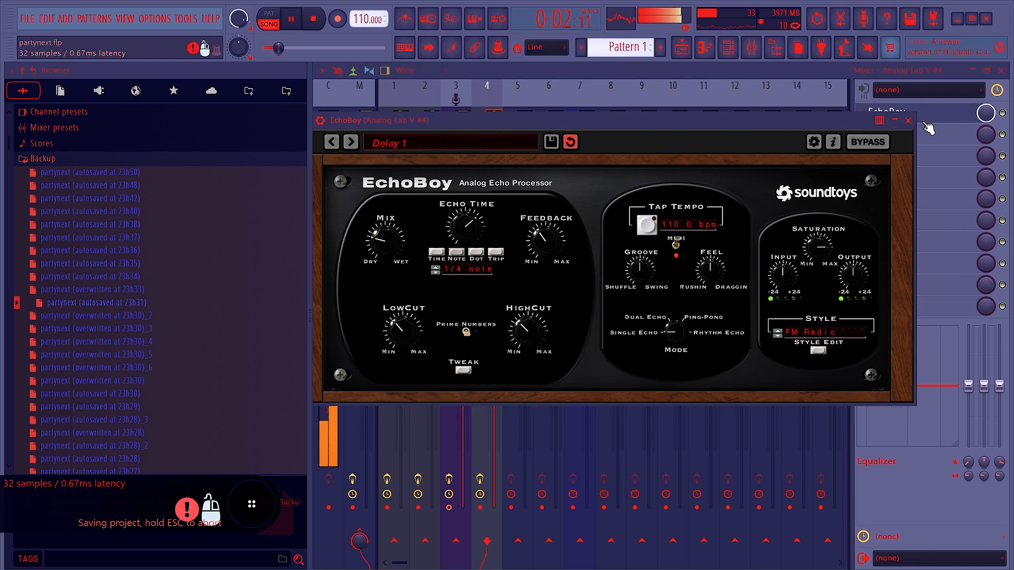
{"action": "left_click", "coordinate": [908, 121]}
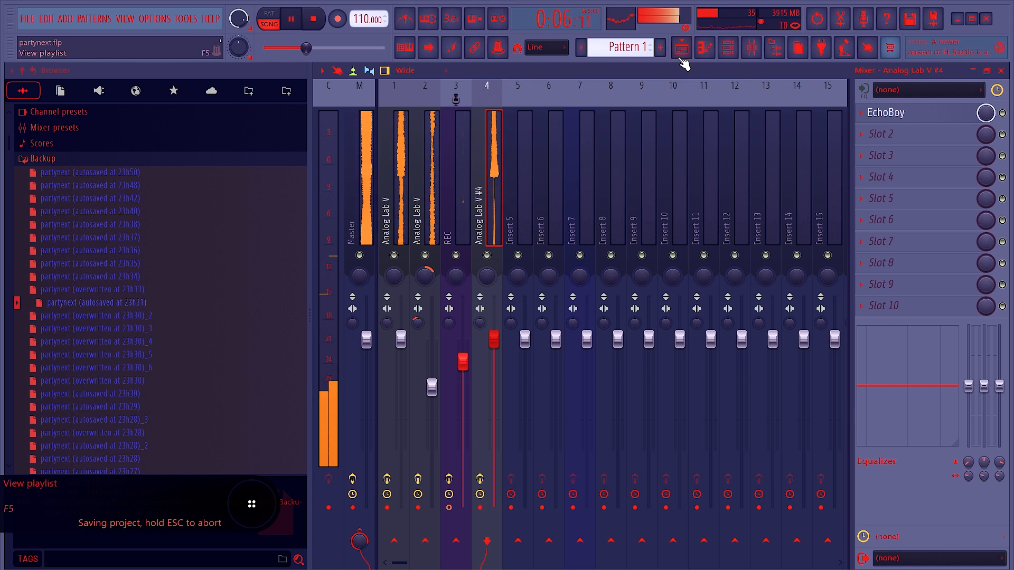
Step: Move the REC mixer track to position 5, return to the playlist and stop playback
{"action": "left_click_drag", "start_coordinate": [447, 141], "coordinate": [521, 153]}
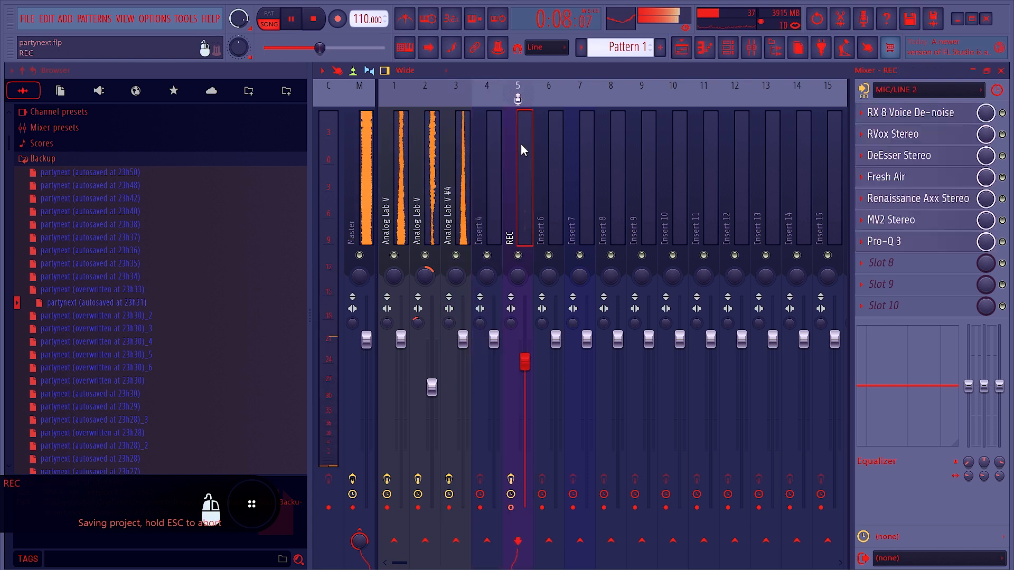
{"action": "left_click", "coordinate": [681, 48]}
{"action": "key", "text": "space"}
Step: Open the Analog Lab V #4 notes of Pattern 1 in the piano roll and play them
{"action": "double_click", "coordinate": [556, 129]}
{"action": "left_click", "coordinate": [698, 70]}
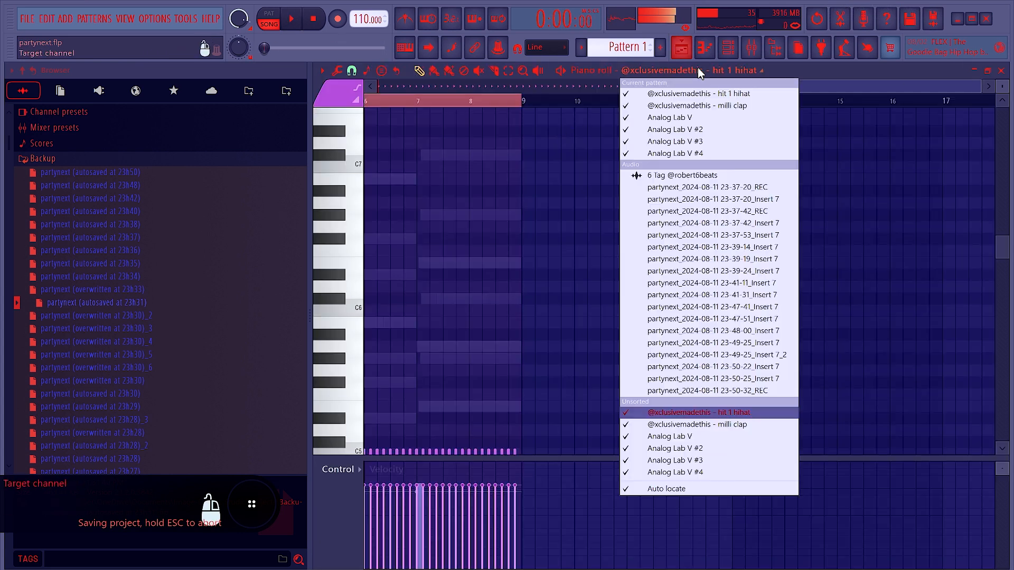
{"action": "left_click", "coordinate": [725, 473]}
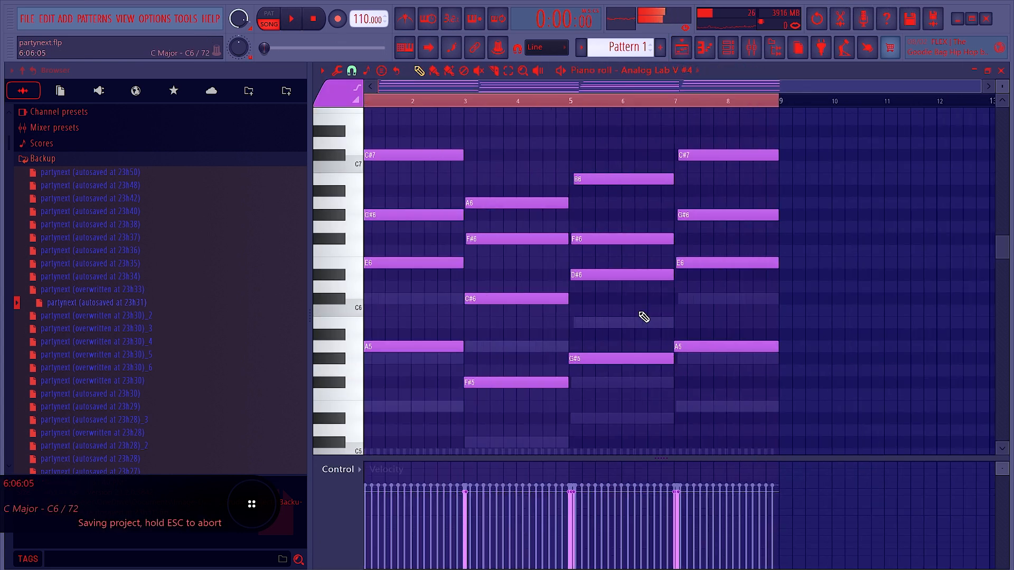
{"action": "scroll", "coordinate": [523, 222], "scroll_direction": "up", "scroll_amount": 2}
{"action": "key", "text": "space"}
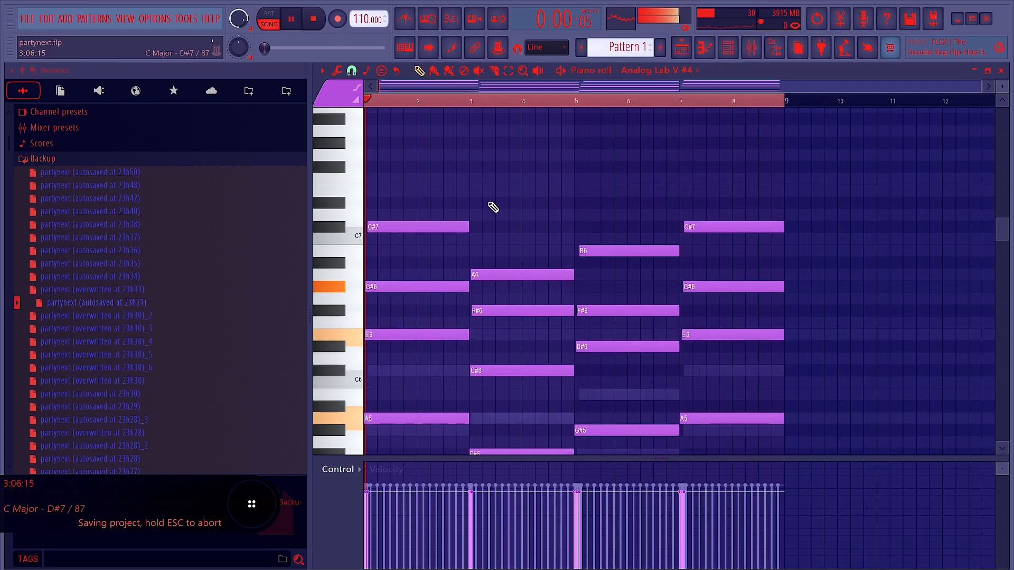
Step: Try an extra high note above the first Analog Lab V #4 chord, remove it and replay the pattern
{"action": "key", "text": "space"}
{"action": "left_click", "coordinate": [393, 181]}
{"action": "scroll", "coordinate": [372, 190], "scroll_direction": "up", "scroll_amount": 2}
{"action": "right_click", "coordinate": [407, 182]}
{"action": "key", "text": "space"}
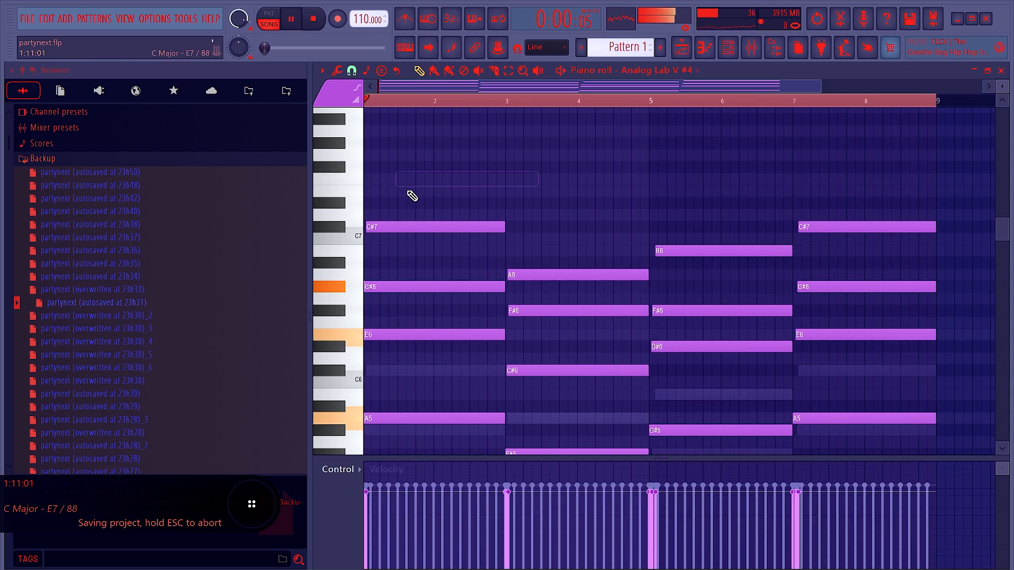
Step: Draw a short melody run of E7, F#7, G#7, F#7, E7 and C#7 above the first chord around bar 2 and play it
{"action": "left_click", "coordinate": [395, 191]}
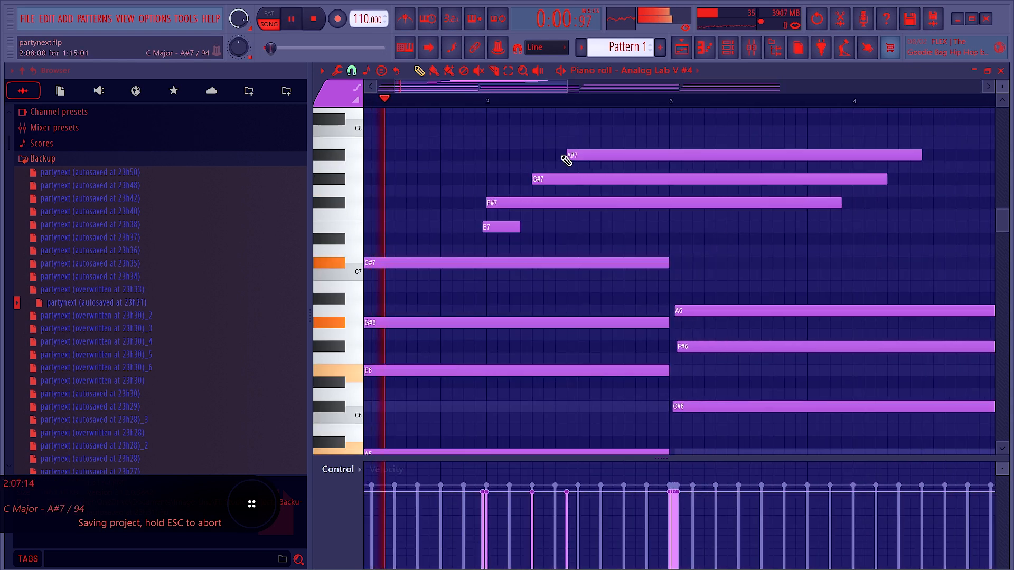
{"action": "right_click", "coordinate": [567, 158]}
{"action": "left_click_drag", "start_coordinate": [537, 195], "coordinate": [535, 212]}
{"action": "key", "text": "b"}
{"action": "right_click", "coordinate": [551, 204]}
{"action": "left_click", "coordinate": [567, 158]}
{"action": "right_click", "coordinate": [569, 157]}
{"action": "left_click", "coordinate": [568, 156]}
{"action": "right_click", "coordinate": [569, 157]}
{"action": "key", "text": "space"}
{"action": "key", "text": "space"}
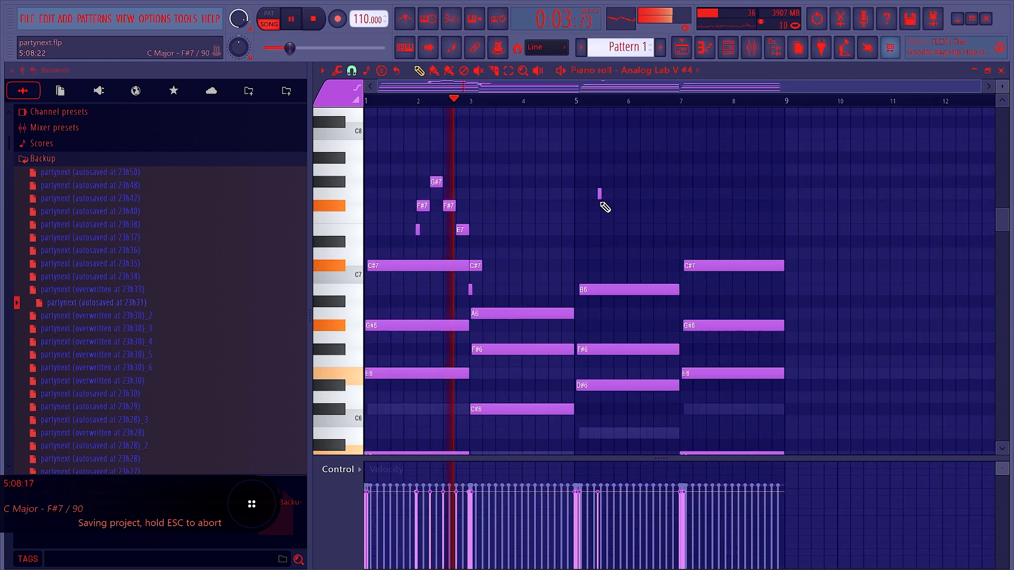
Step: Add a descending run of E7, C#7, B6 and G#6 across bar 4 above the second chord
{"action": "left_click", "coordinate": [579, 194]}
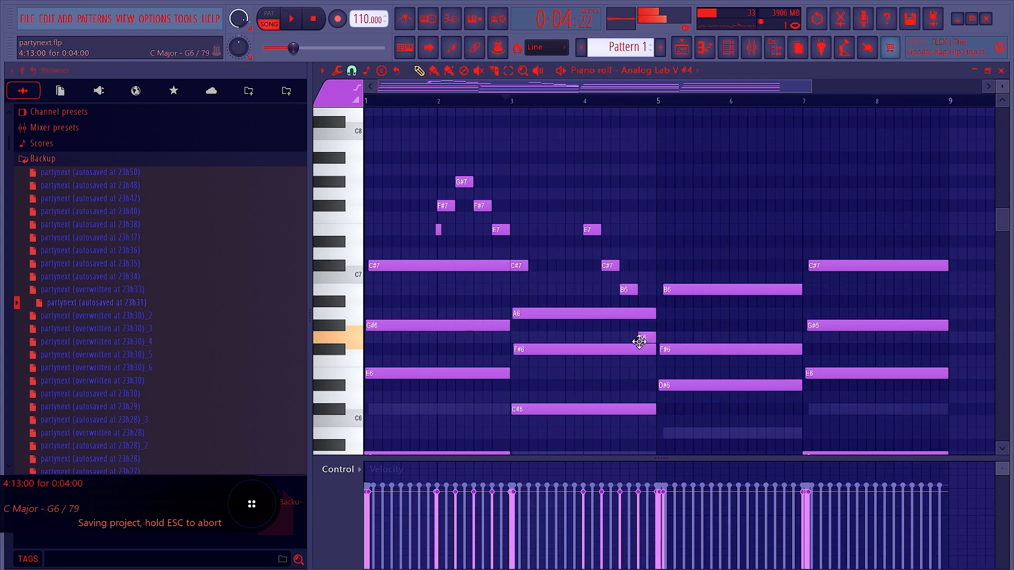
{"action": "left_click_drag", "start_coordinate": [640, 347], "coordinate": [640, 306]}
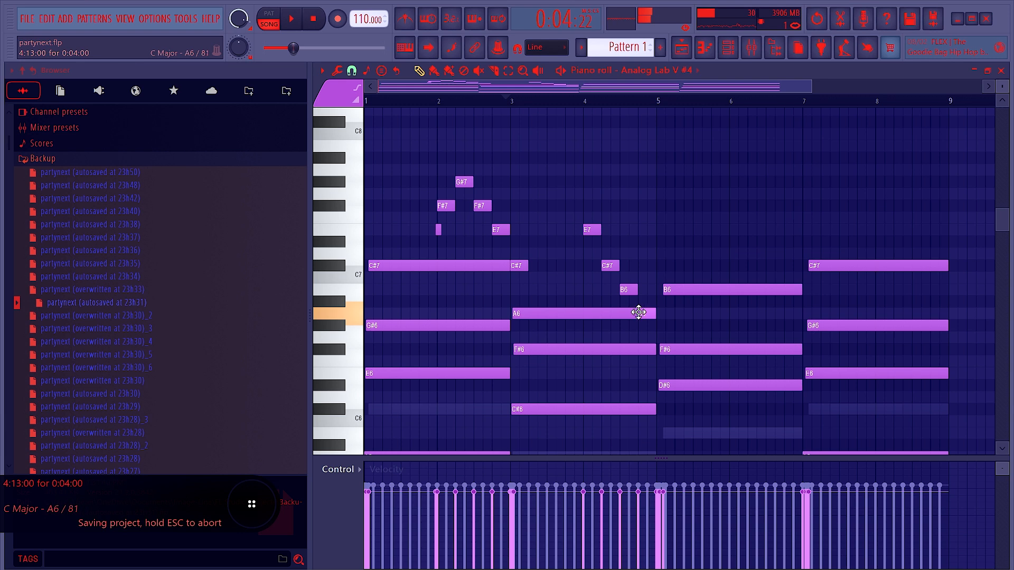
{"action": "left_click", "coordinate": [640, 327]}
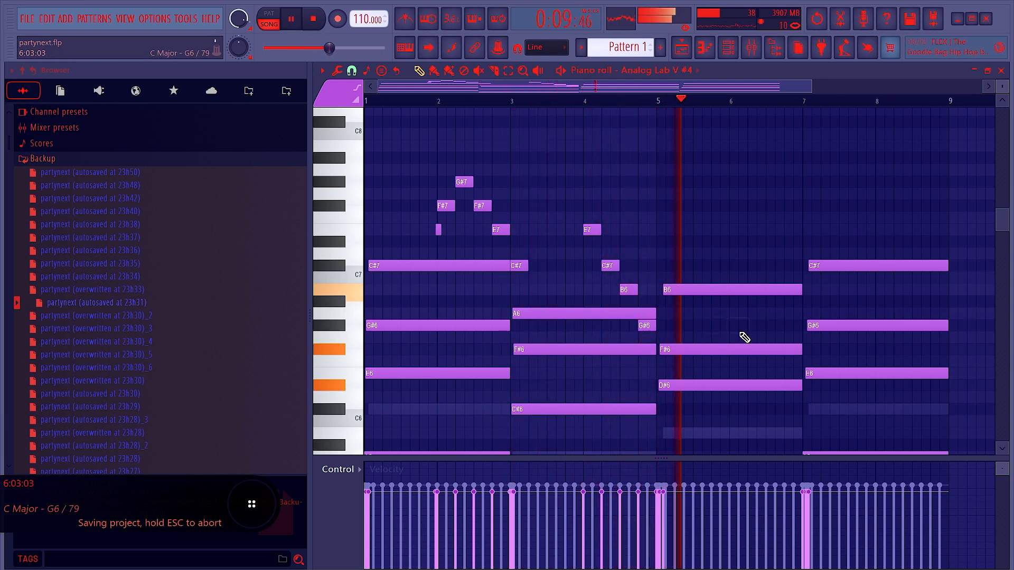
Step: Copy both melody runs into bars 5 to 8, with D#7, C#7, B6 and G#6 as the last run
{"action": "left_click_drag", "start_coordinate": [407, 165], "coordinate": [511, 241]}
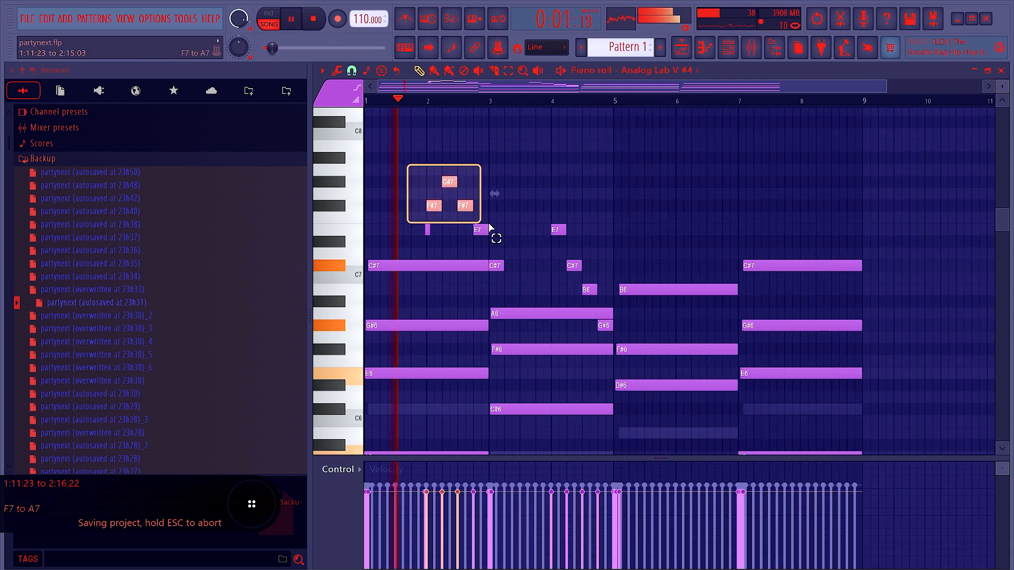
{"action": "left_click_drag", "start_coordinate": [543, 200], "coordinate": [604, 292]}
{"action": "left_click_drag", "start_coordinate": [561, 212], "coordinate": [607, 322]}
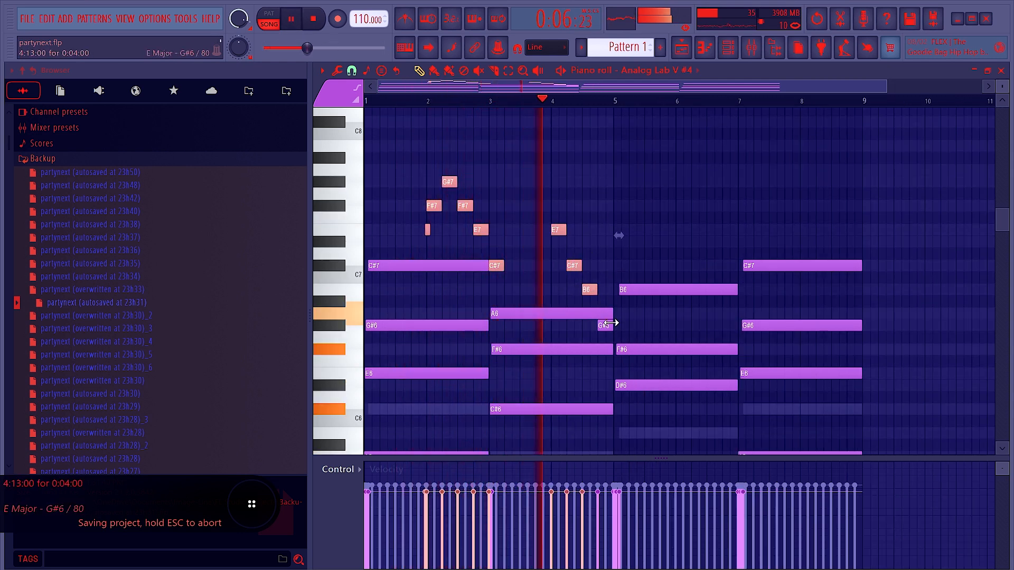
{"action": "left_click_drag", "start_coordinate": [590, 287], "coordinate": [838, 290]}
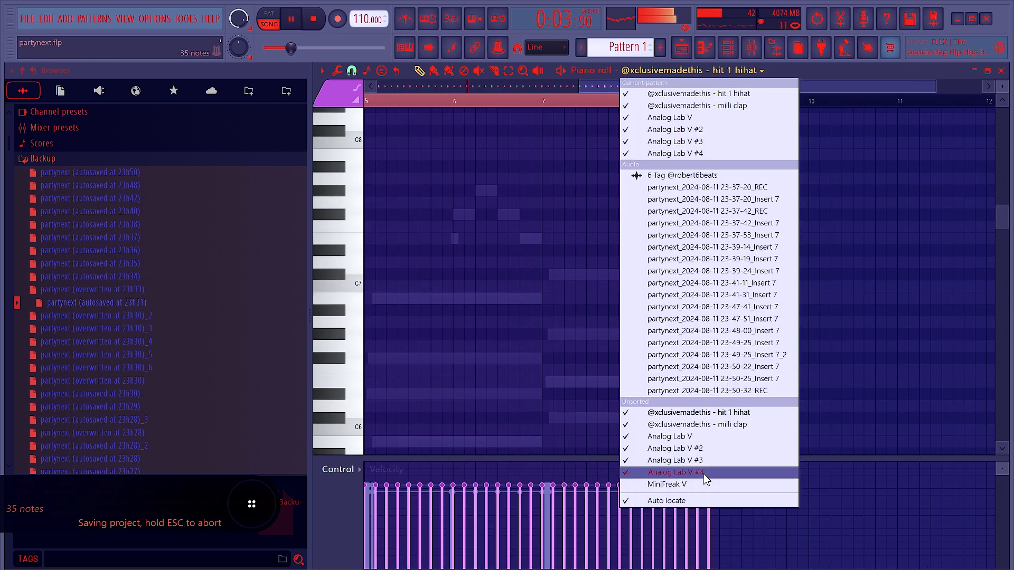
Step: Return to the Analog Lab V #4 notes, select all the short melody notes, lower their velocity and play the pattern
{"action": "left_click", "coordinate": [704, 474]}
{"action": "key", "text": "space"}
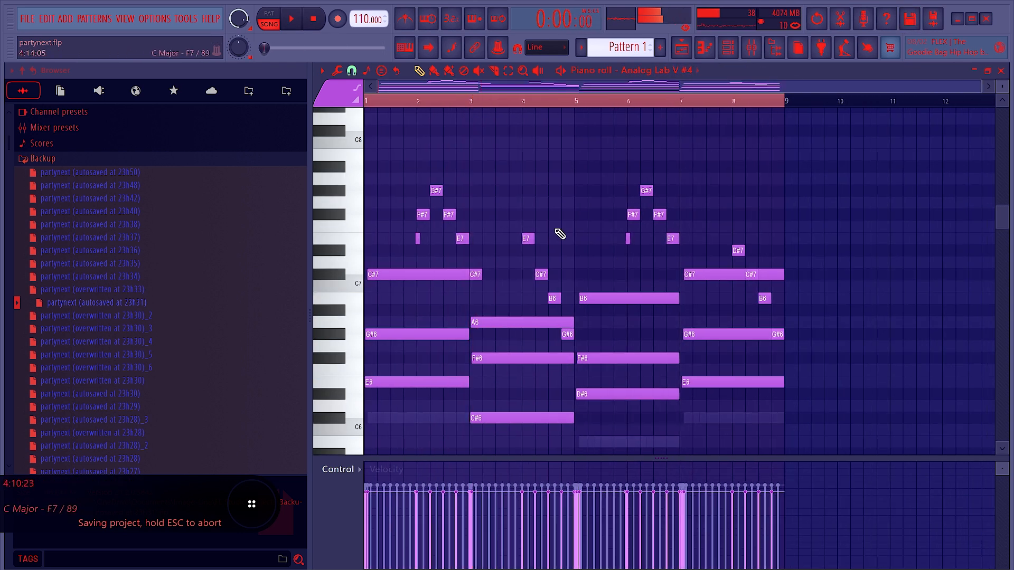
{"action": "left_click_drag", "start_coordinate": [413, 179], "coordinate": [474, 246]}
{"action": "left_click_drag", "start_coordinate": [522, 199], "coordinate": [565, 303]}
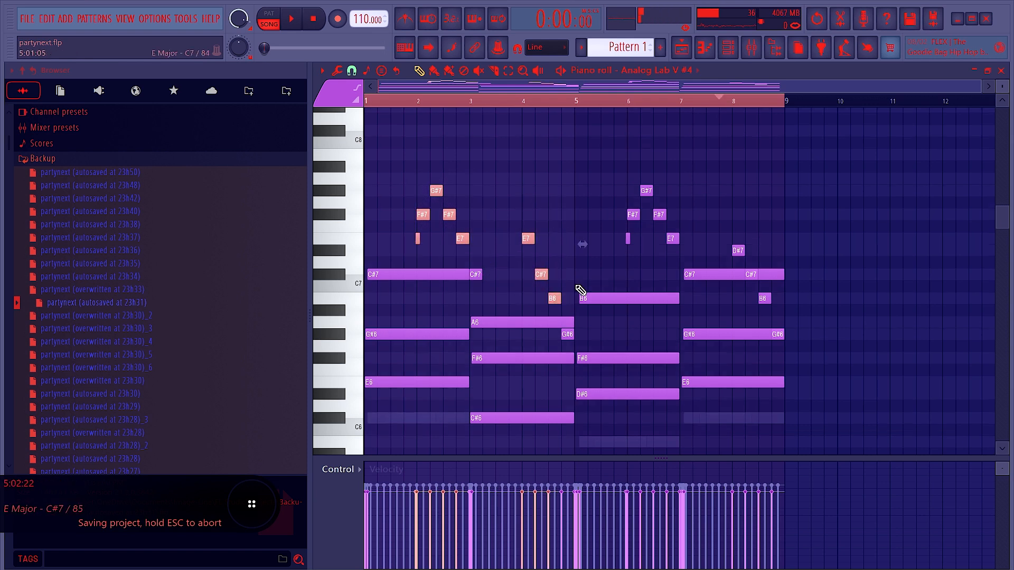
{"action": "right_click", "coordinate": [602, 160]}
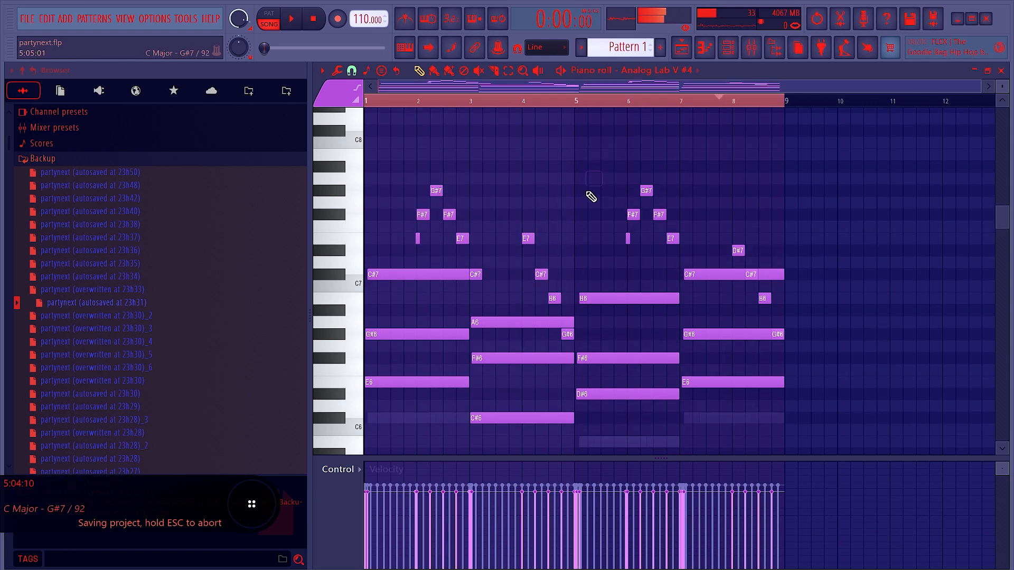
{"action": "left_click_drag", "start_coordinate": [398, 172], "coordinate": [467, 245]}
{"action": "left_click_drag", "start_coordinate": [518, 197], "coordinate": [562, 309]}
{"action": "left_click_drag", "start_coordinate": [592, 151], "coordinate": [678, 248]}
{"action": "left_click_drag", "start_coordinate": [719, 231], "coordinate": [752, 265]}
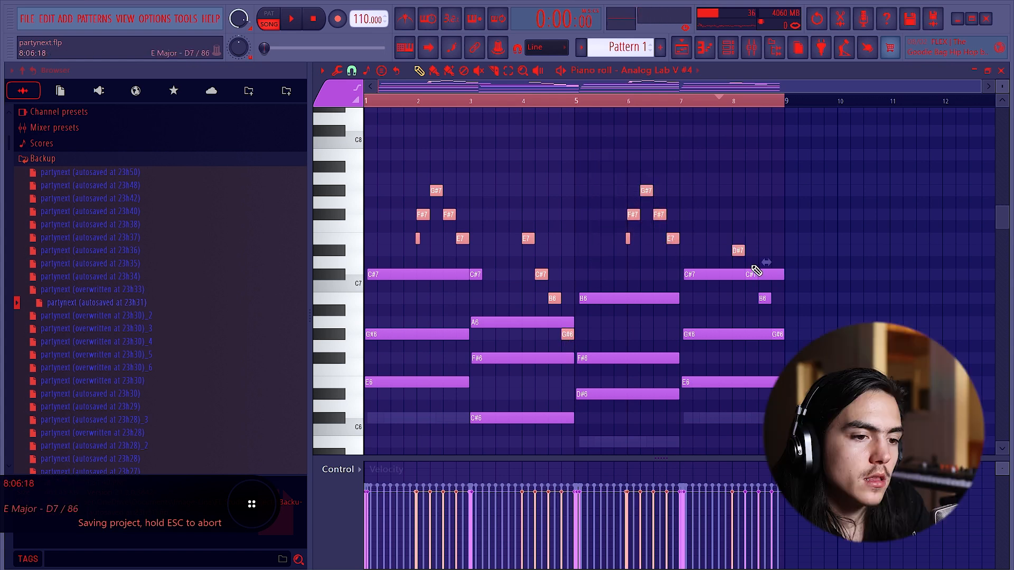
{"action": "scroll", "coordinate": [765, 228], "scroll_direction": "down", "scroll_amount": 3}
{"action": "key", "text": "space"}
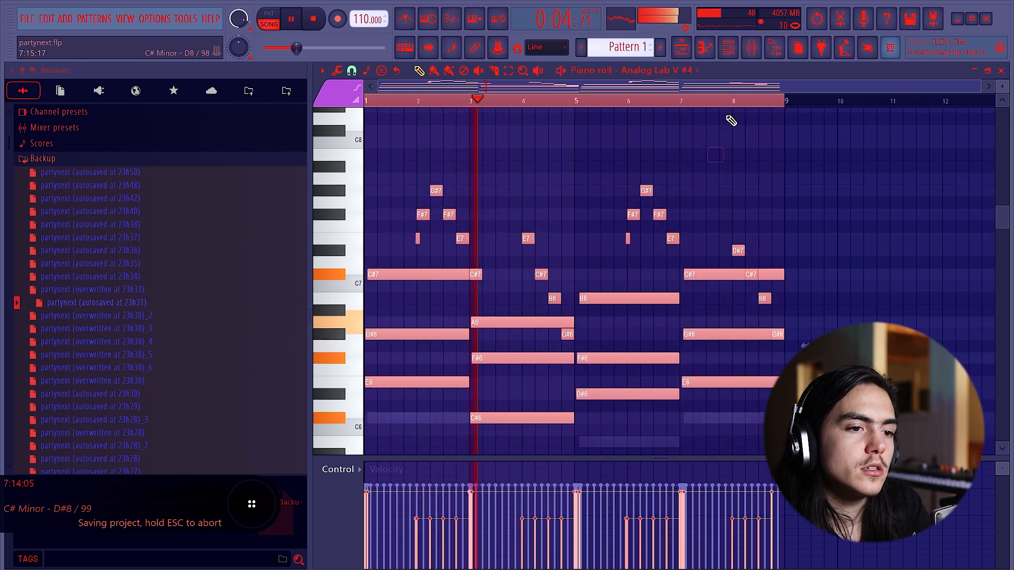
{"action": "key", "text": "F5"}
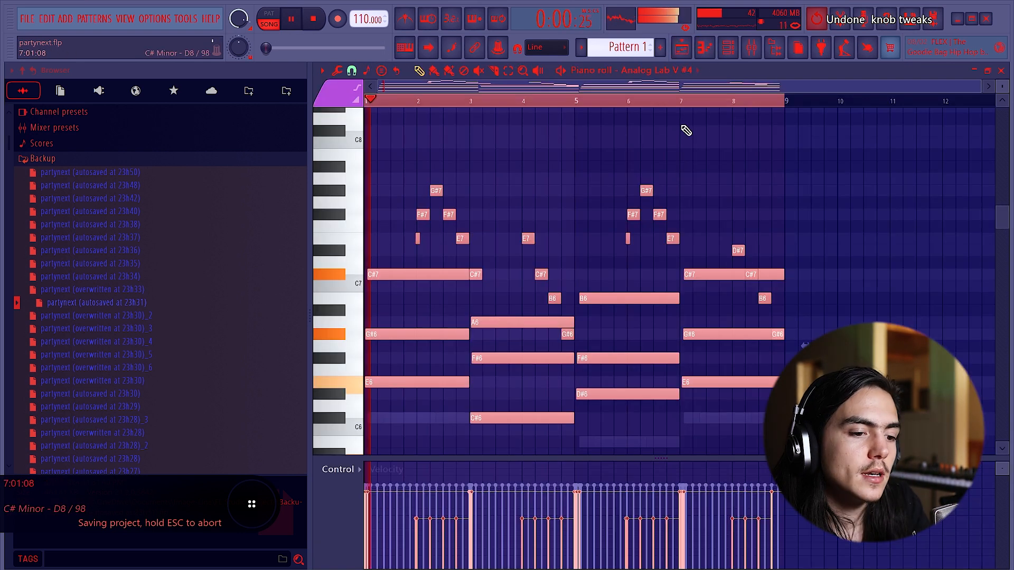
{"action": "key", "text": "space"}
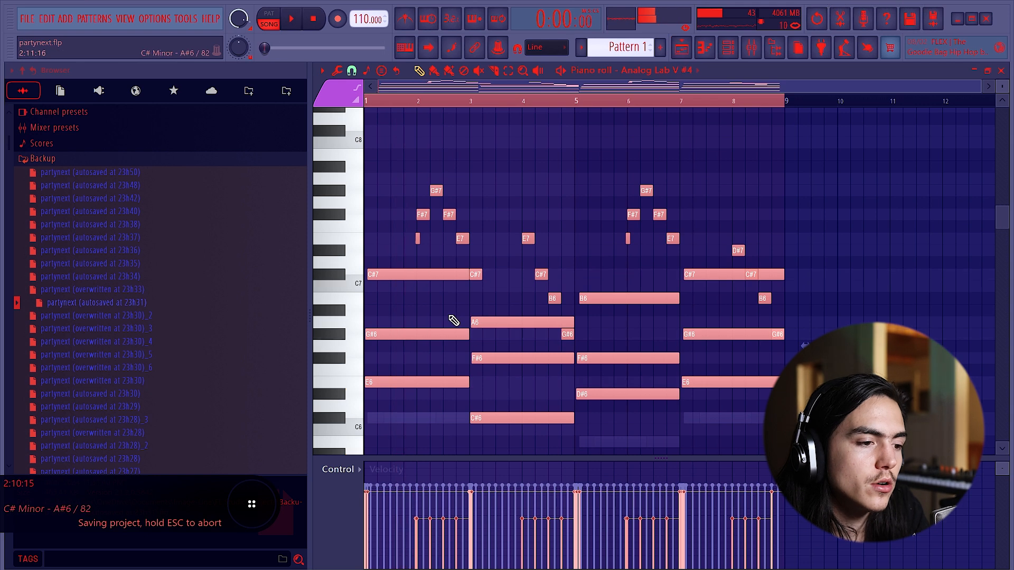
Step: Select the long C#7, G#6 and E6 notes of the first chord and vary their velocities individually
{"action": "left_click_drag", "start_coordinate": [415, 257], "coordinate": [438, 353]}
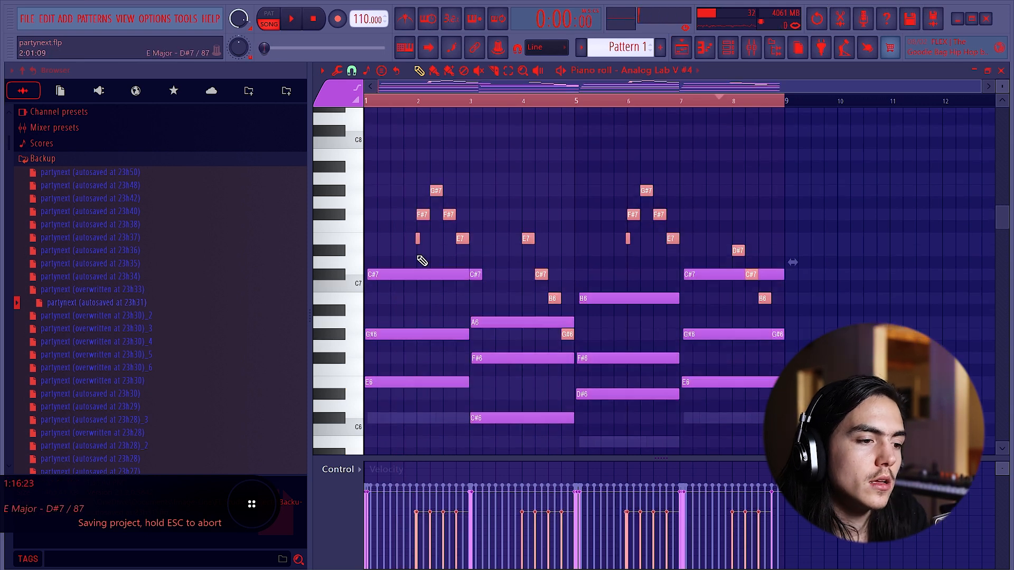
{"action": "left_click_drag", "start_coordinate": [392, 246], "coordinate": [415, 346]}
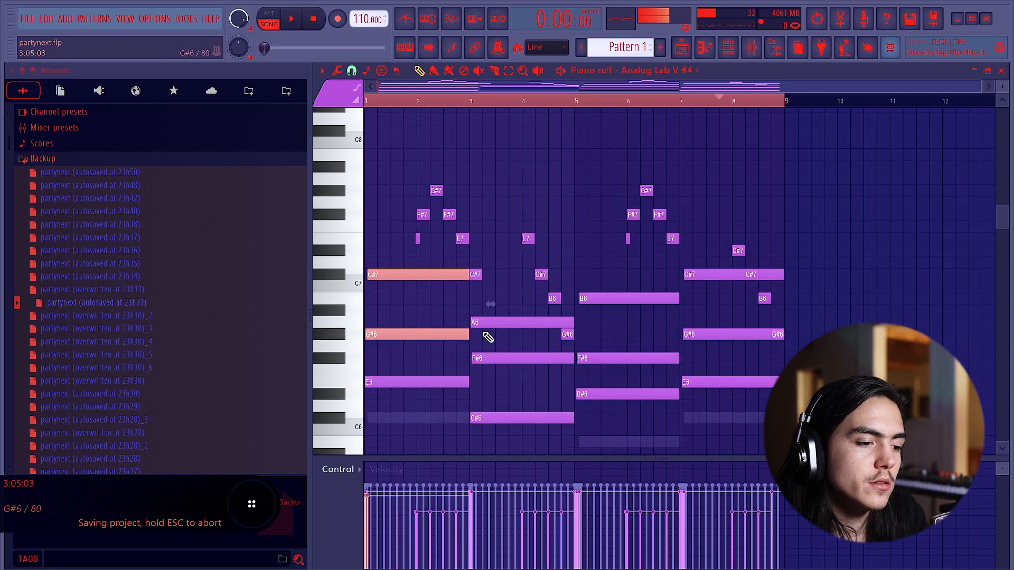
{"action": "left_click_drag", "start_coordinate": [416, 262], "coordinate": [403, 288]}
{"action": "key", "text": "ctrl+z"}
{"action": "left_click_drag", "start_coordinate": [415, 368], "coordinate": [421, 396]}
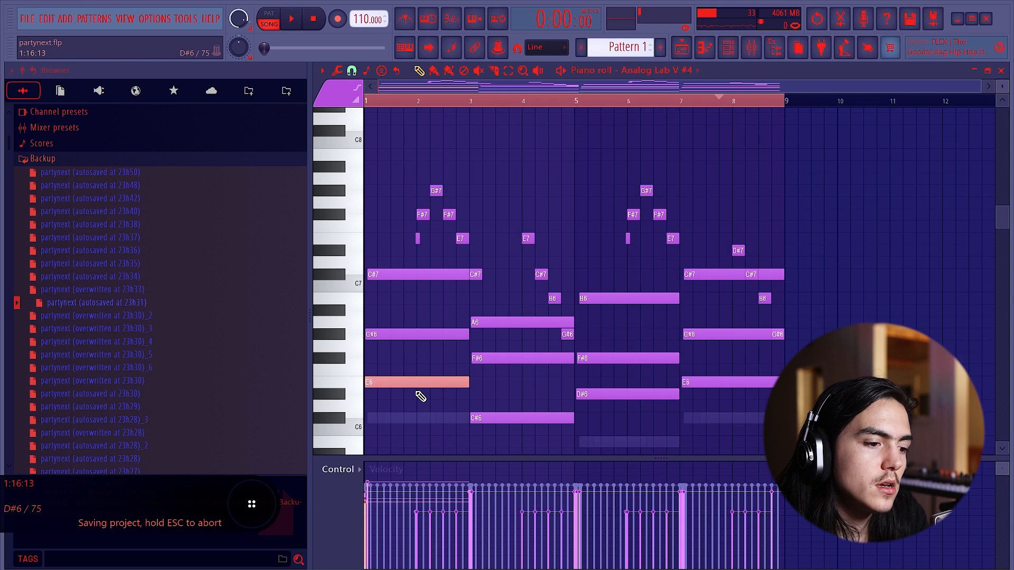
{"action": "left_click", "coordinate": [405, 334]}
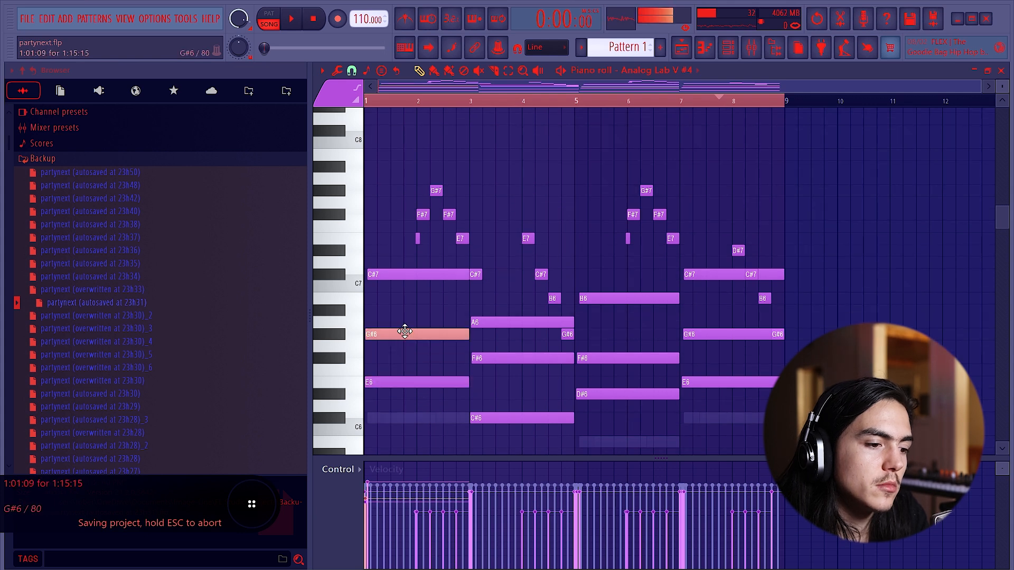
{"action": "left_click", "coordinate": [507, 320]}
Step: Open the MiniFreak V channel's piano roll, place a long C#6 note at the start of bar 1 and play it
{"action": "key", "text": "F6"}
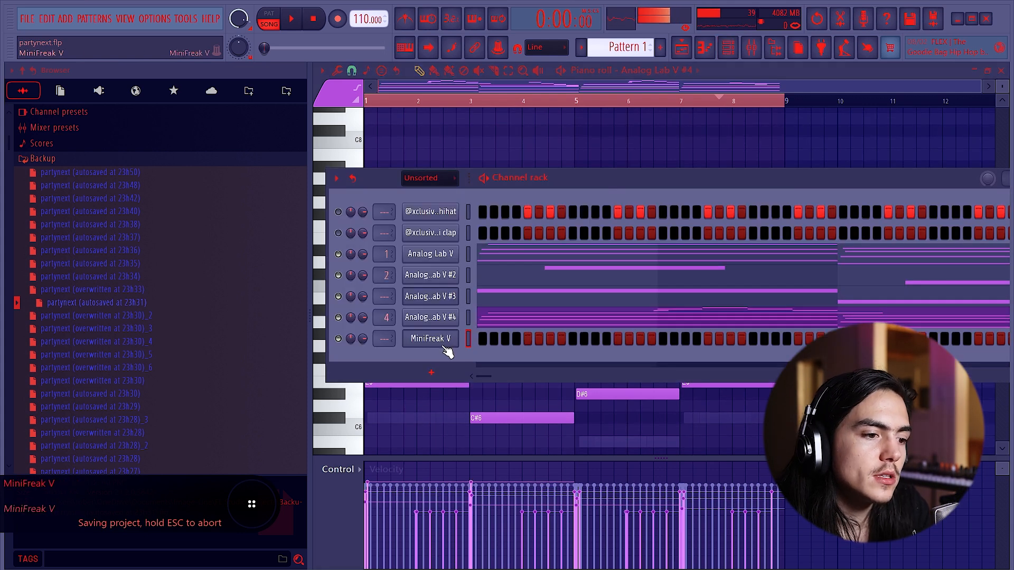
{"action": "left_click", "coordinate": [610, 193]}
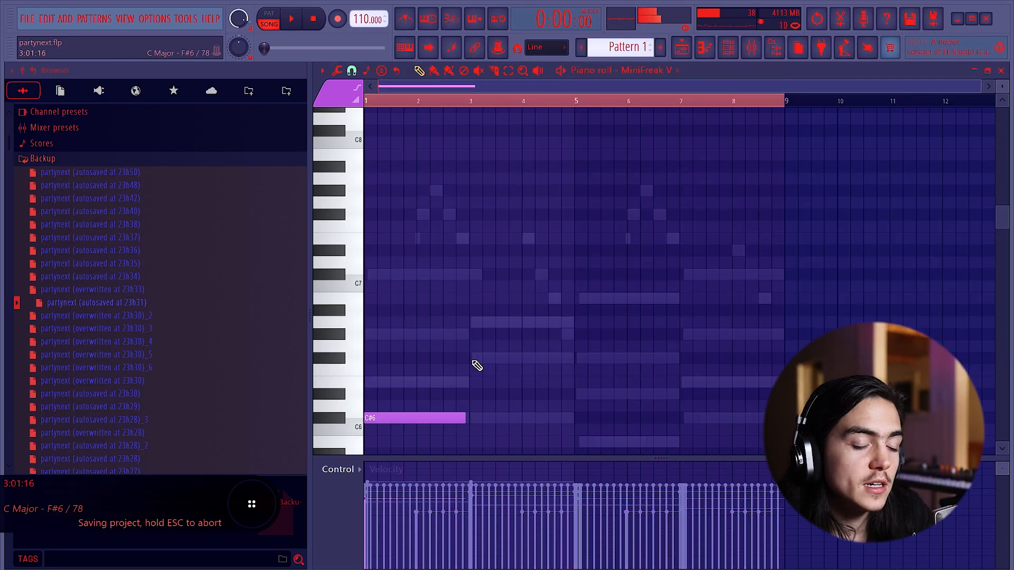
{"action": "left_click", "coordinate": [515, 346]}
{"action": "right_click", "coordinate": [515, 350]}
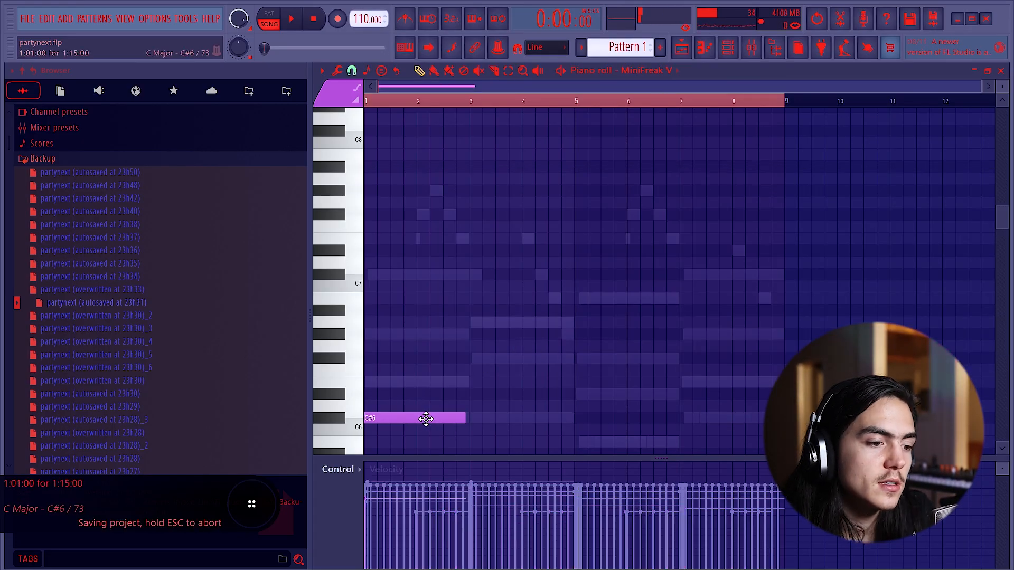
{"action": "left_click", "coordinate": [472, 356]}
{"action": "right_click", "coordinate": [494, 358]}
{"action": "key", "text": "space"}
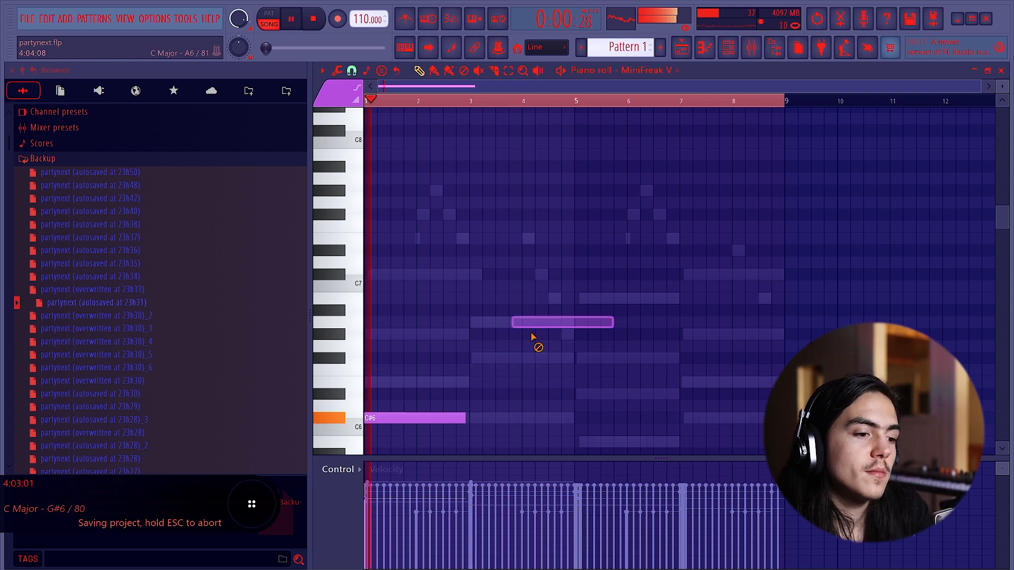
Step: Shift the MiniFreak V C#6 note to start at 1:09:00 and slice it within bar 2
{"action": "left_click_drag", "start_coordinate": [406, 420], "coordinate": [430, 418]}
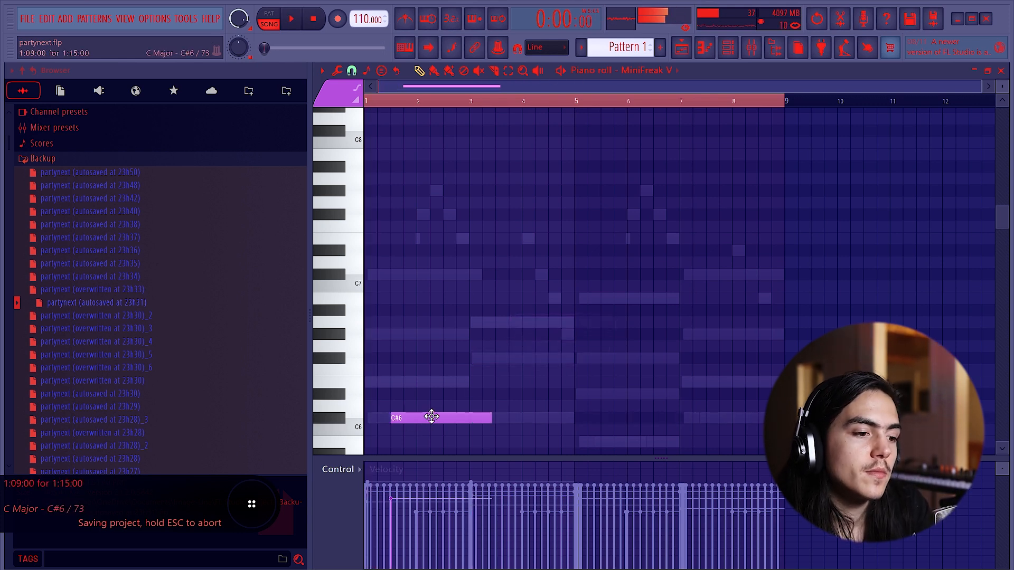
{"action": "left_click", "coordinate": [469, 382]}
{"action": "right_click", "coordinate": [469, 383]}
{"action": "key", "text": "c"}
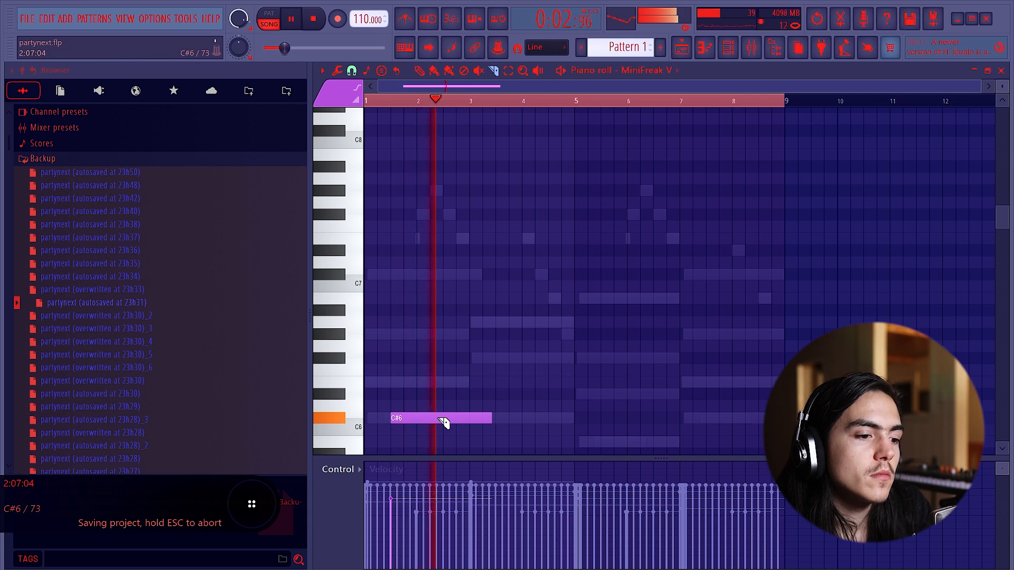
{"action": "left_click", "coordinate": [430, 418]}
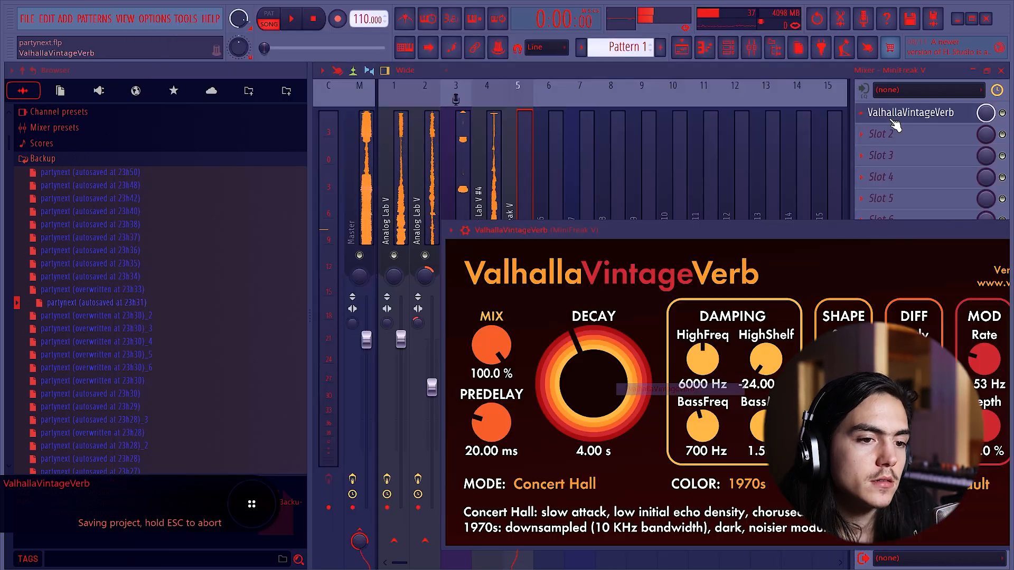
Step: Finish with ValhallaVintageVerb and add EchoBoy with the VOCAL ECHO preset in slot 3 of the MiniFreak V mixer track
{"action": "left_click", "coordinate": [898, 115]}
{"action": "key", "text": "space"}
{"action": "left_click", "coordinate": [916, 163]}
{"action": "left_click", "coordinate": [910, 157]}
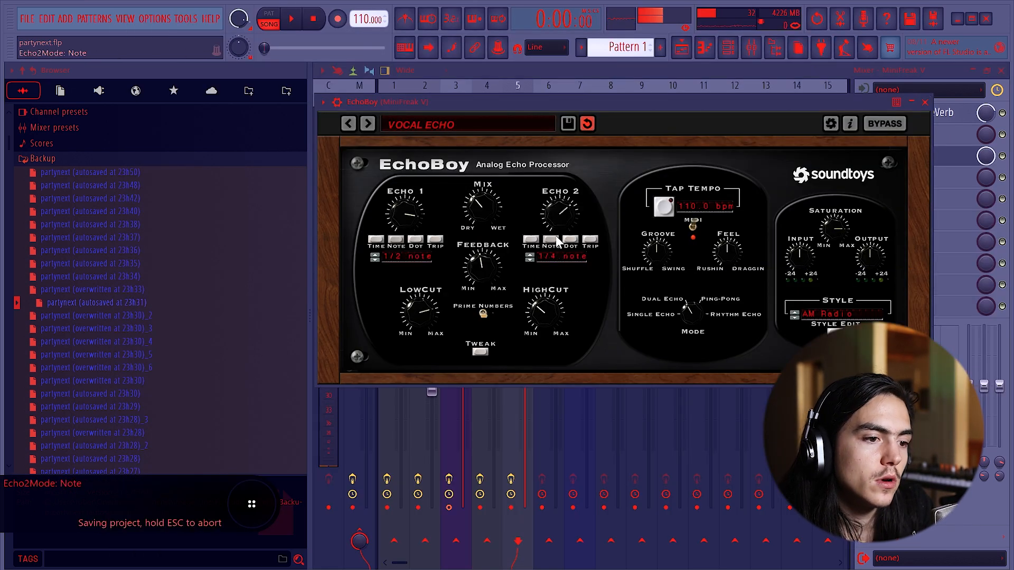
{"action": "left_click", "coordinate": [925, 103]}
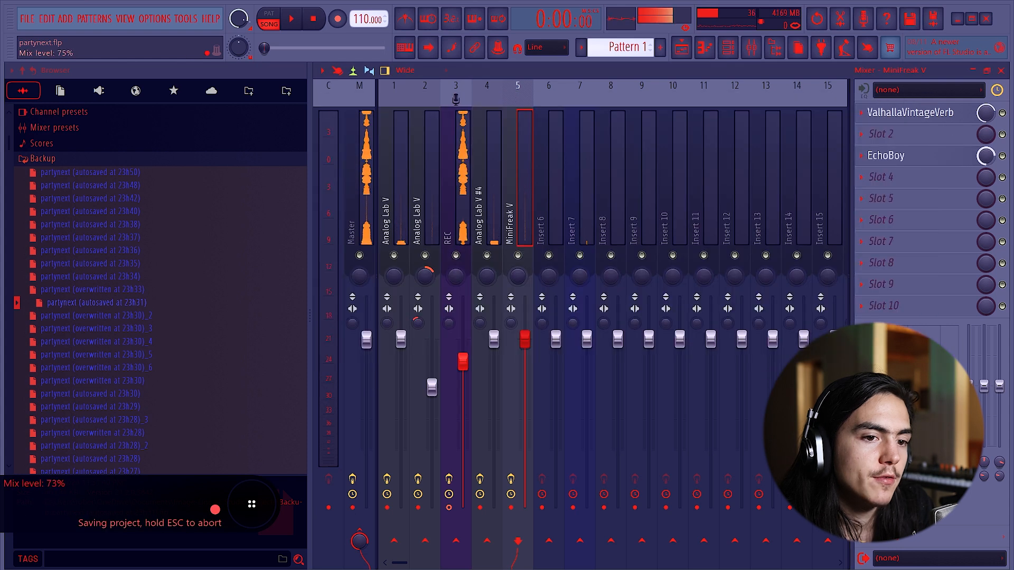
Step: Add Little MicroShift in slot 5 of the MiniFreak V mixer track and raise EchoBoy's feedback
{"action": "left_click", "coordinate": [932, 205]}
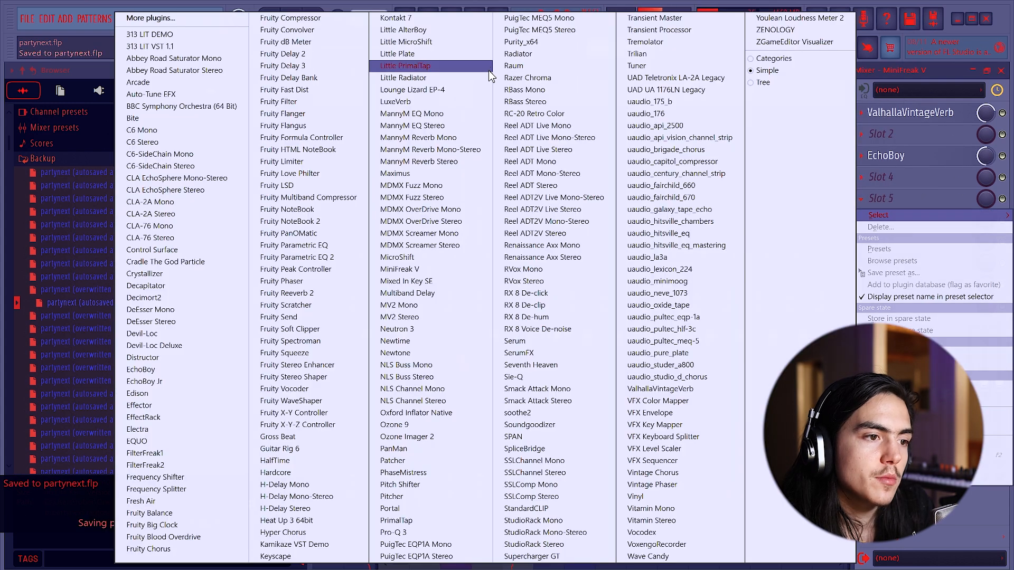
{"action": "left_click", "coordinate": [464, 43]}
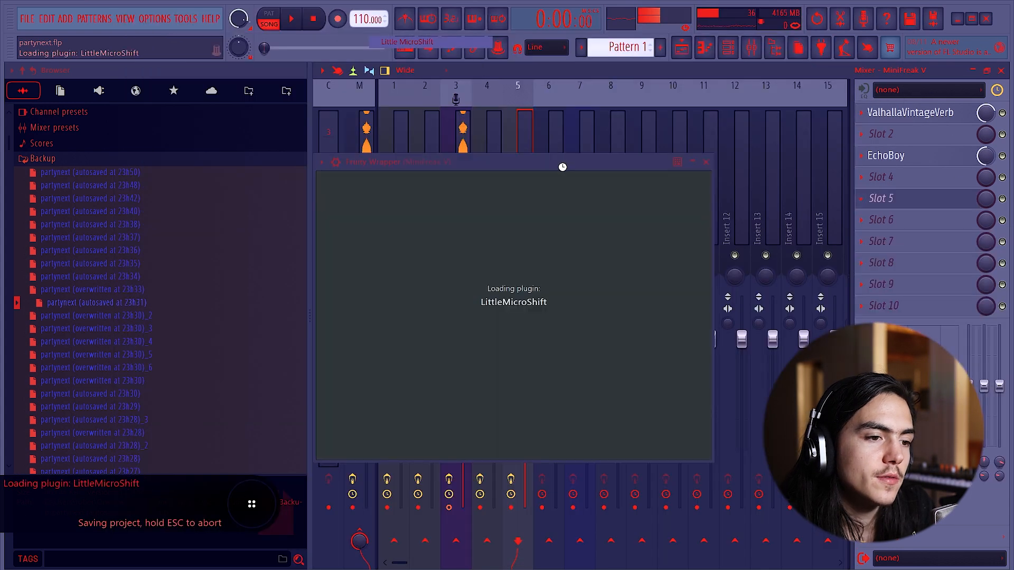
{"action": "left_click", "coordinate": [893, 195]}
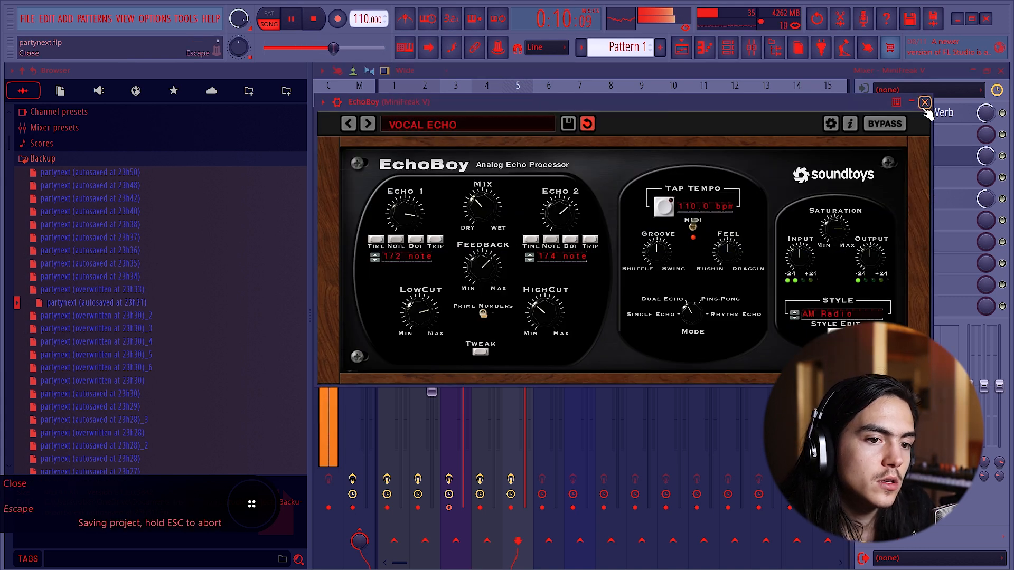
{"action": "left_click", "coordinate": [924, 103]}
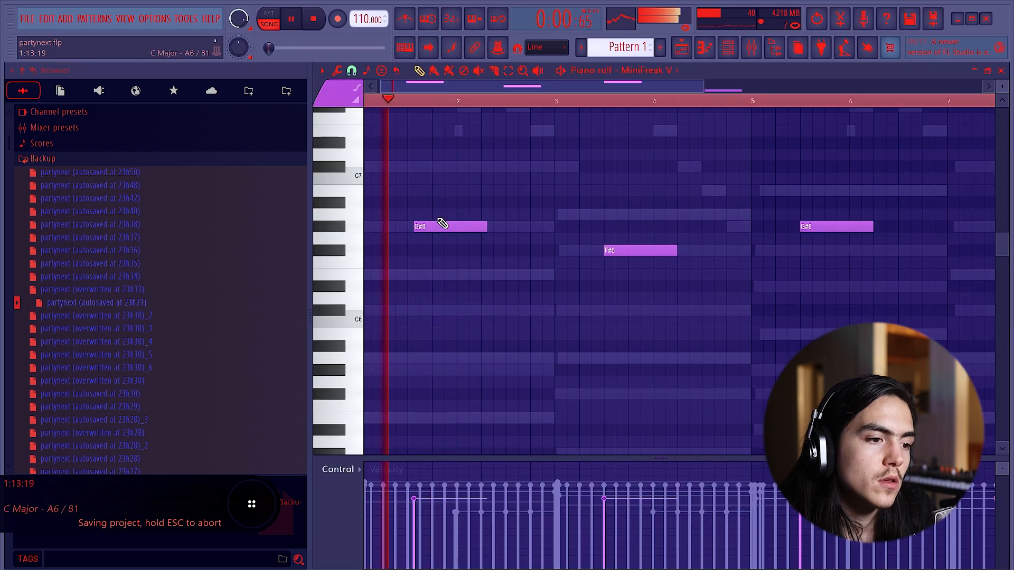
Step: Rework the MiniFreak V notes into a C#6, E6, F#6, B6, G#6 run across bars 1 to 3 and duplicate it from bar 5
{"action": "key", "text": "space"}
{"action": "key", "text": "space"}
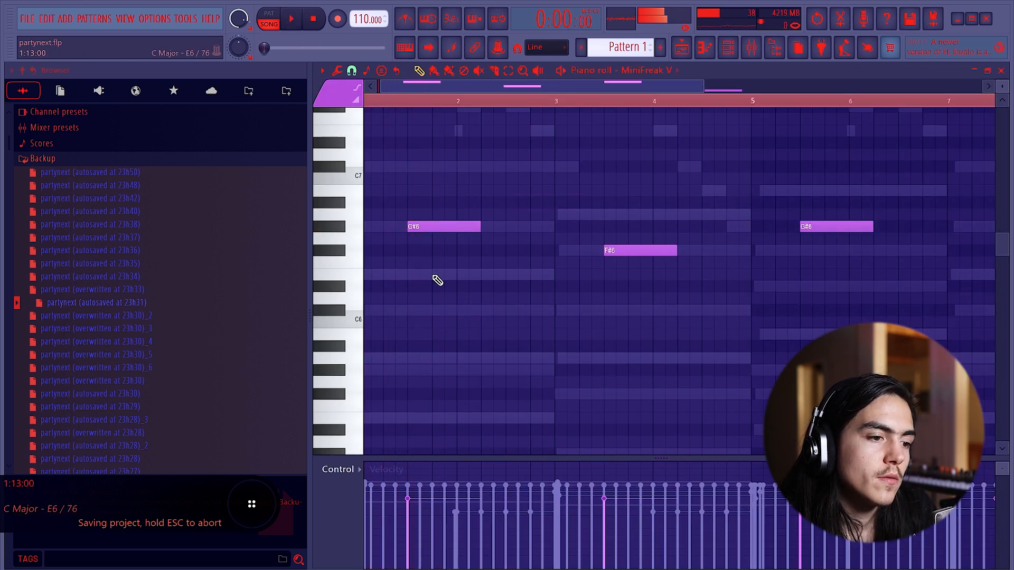
{"action": "left_click_drag", "start_coordinate": [456, 251], "coordinate": [472, 182]}
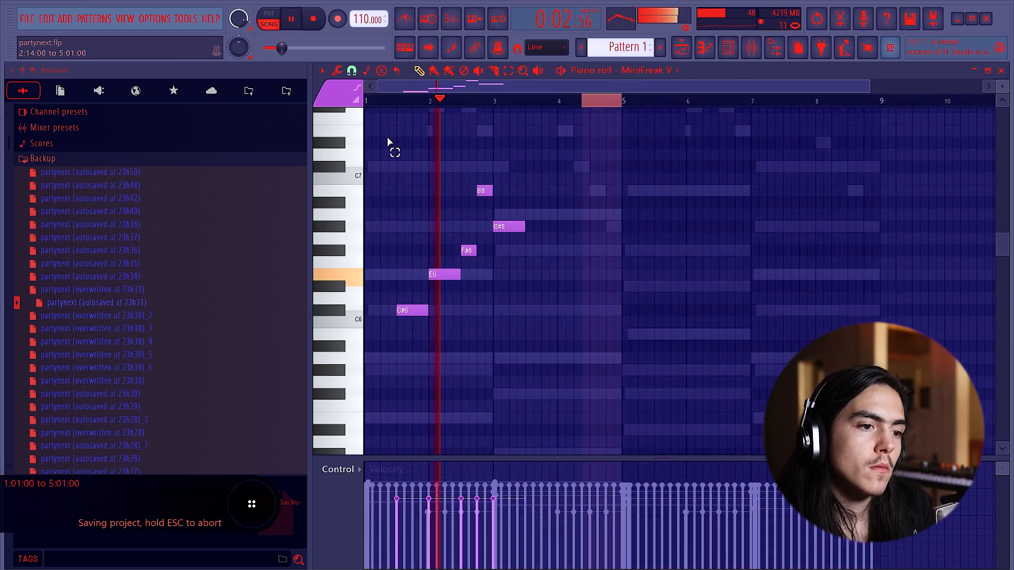
{"action": "key", "text": "ctrl+b"}
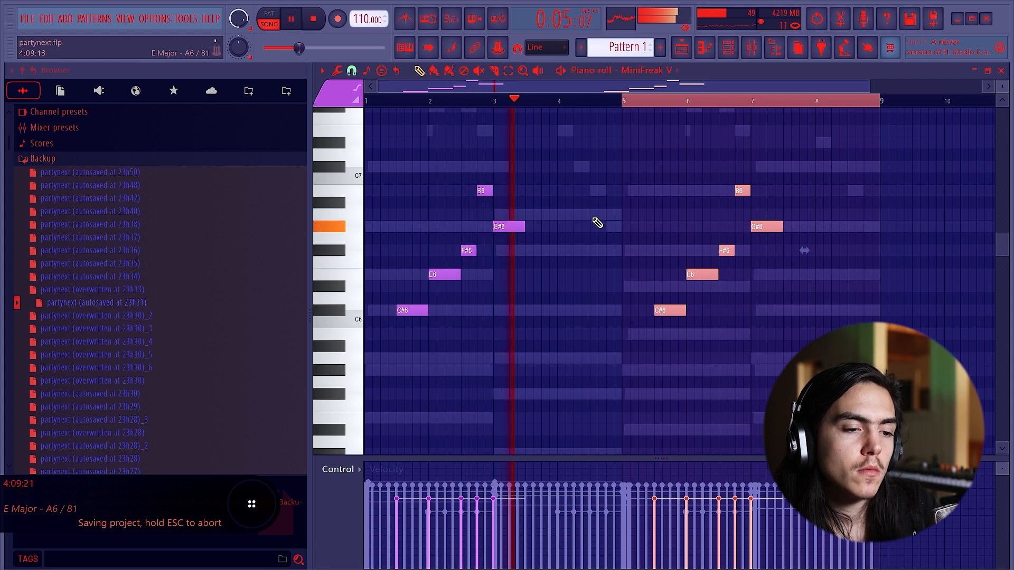
Step: Reorder the MiniFreak V run after bar 5 into G#6, B6, F#6, E6, C#6, with a shortened G#6 and a lengthened F#6
{"action": "left_click", "coordinate": [783, 184]}
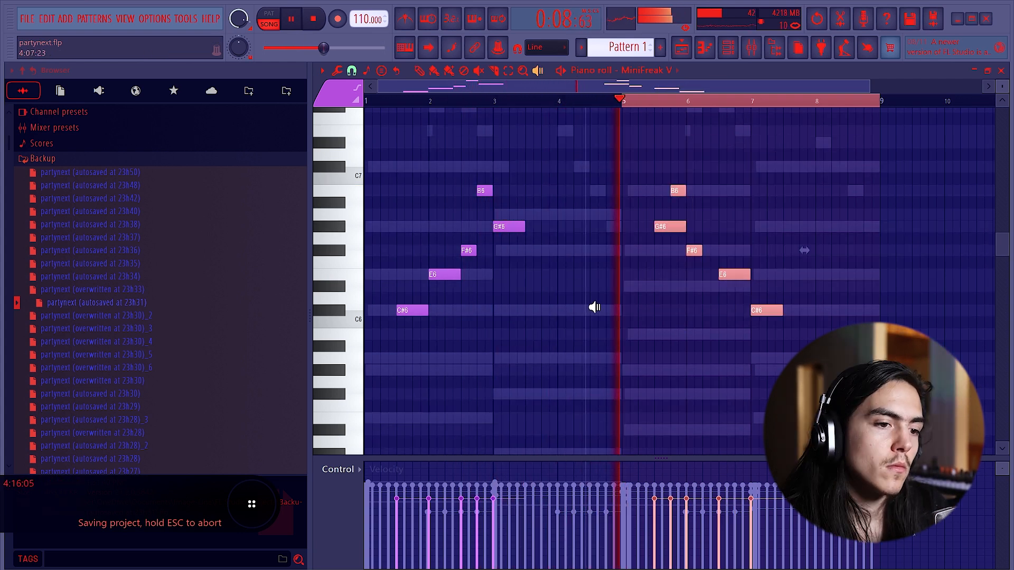
{"action": "left_click", "coordinate": [787, 217]}
{"action": "key", "text": "b"}
{"action": "left_click", "coordinate": [928, 201]}
{"action": "left_click_drag", "start_coordinate": [928, 201], "coordinate": [932, 226]}
{"action": "right_click", "coordinate": [935, 229]}
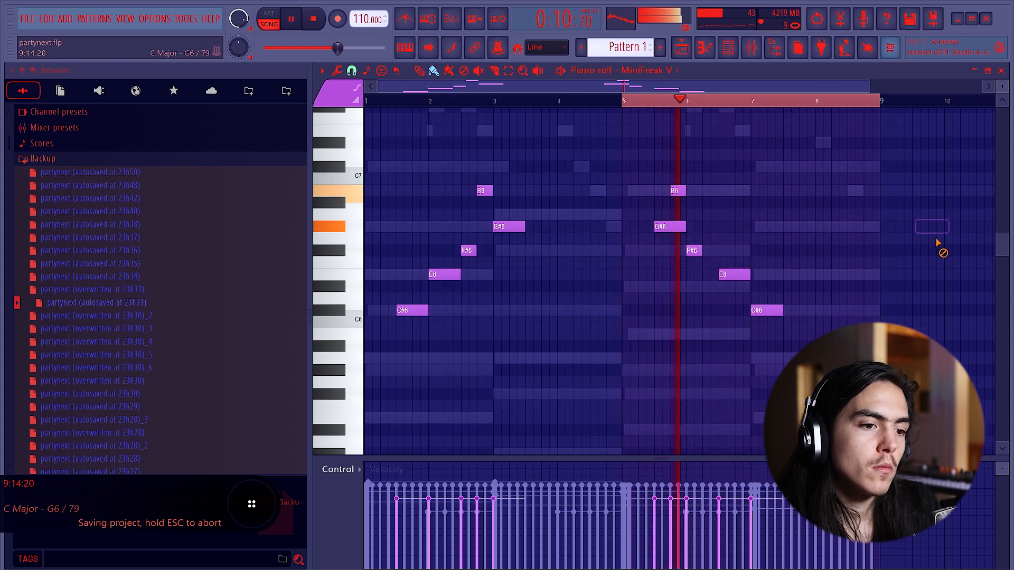
{"action": "key", "text": "ctrl+a"}
{"action": "key", "text": "ctrl+d"}
{"action": "left_click", "coordinate": [932, 239]}
{"action": "right_click", "coordinate": [933, 240]}
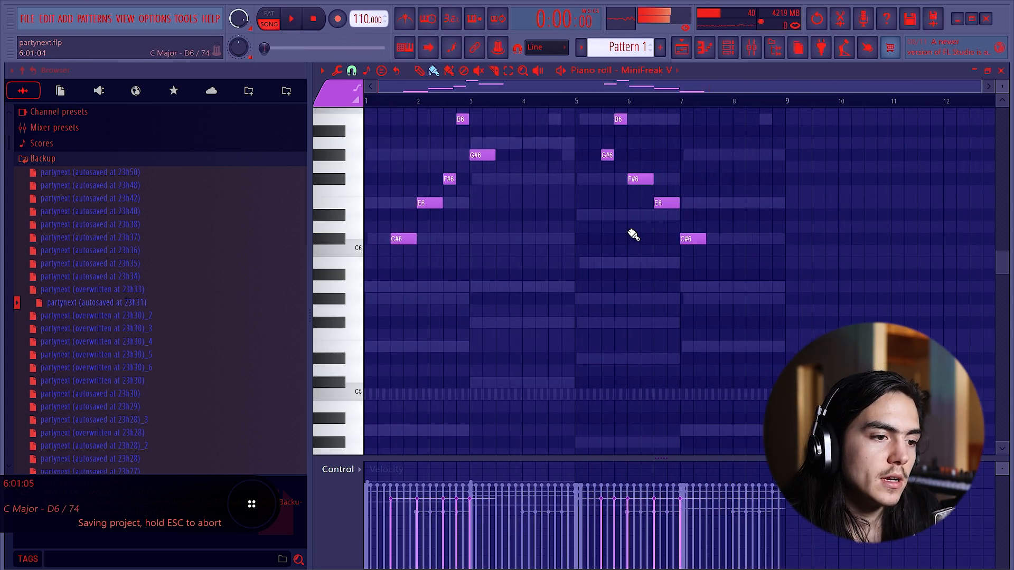
Step: Try flipping the second MiniFreak V run, after bar 5, horizontally
{"action": "scroll", "coordinate": [632, 232], "scroll_direction": "up", "scroll_amount": 2}
{"action": "left_click_drag", "start_coordinate": [534, 209], "coordinate": [364, 376]}
{"action": "scroll", "coordinate": [608, 294], "scroll_direction": "down", "scroll_amount": 2}
{"action": "left_click_drag", "start_coordinate": [584, 162], "coordinate": [736, 317]}
{"action": "key", "text": "alt+y"}
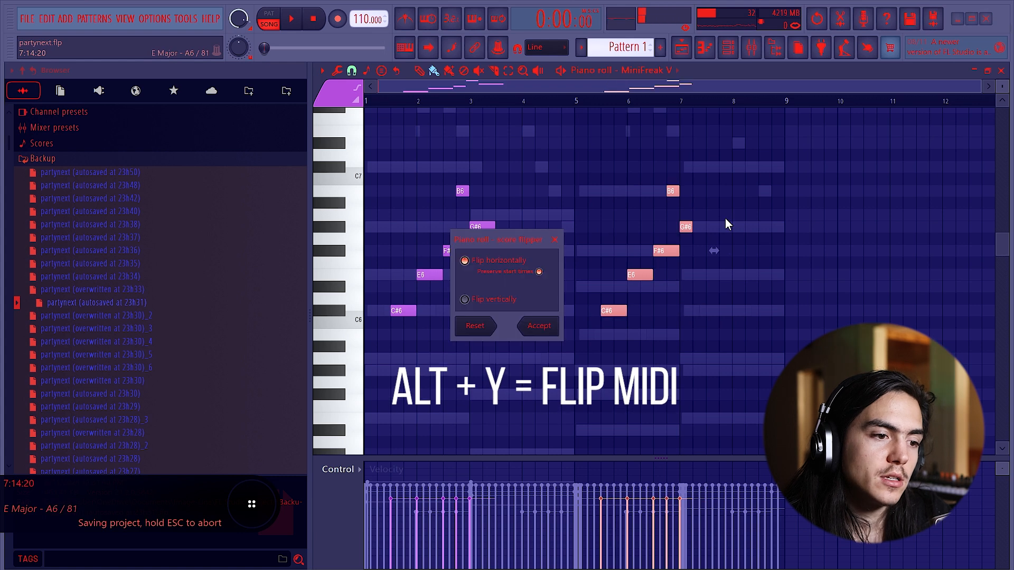
{"action": "left_click", "coordinate": [554, 240]}
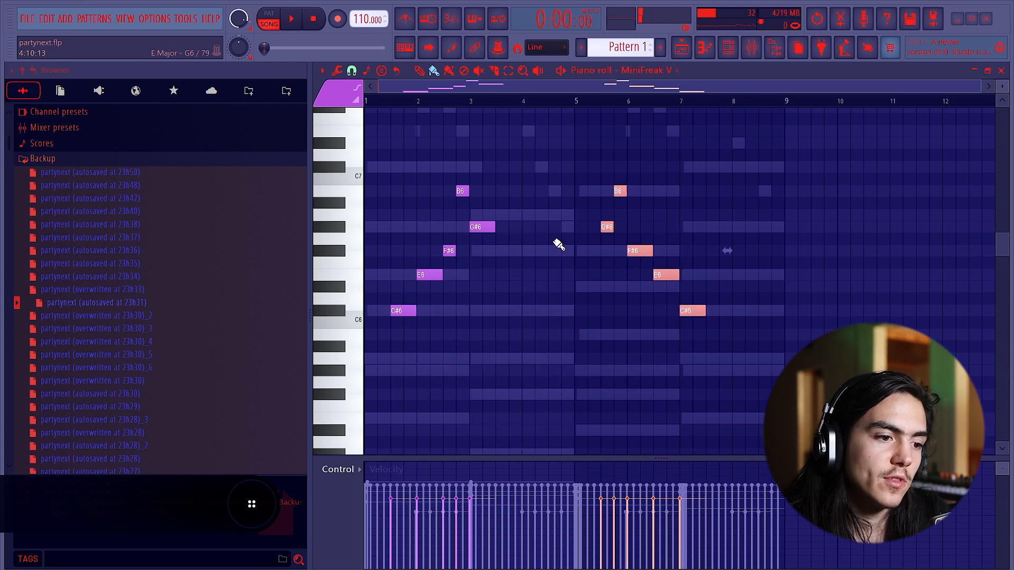
Step: Add Portal in slot 7 of the MiniFreak V mixer track and open its preset browser
{"action": "left_click", "coordinate": [757, 51]}
{"action": "left_click", "coordinate": [915, 241]}
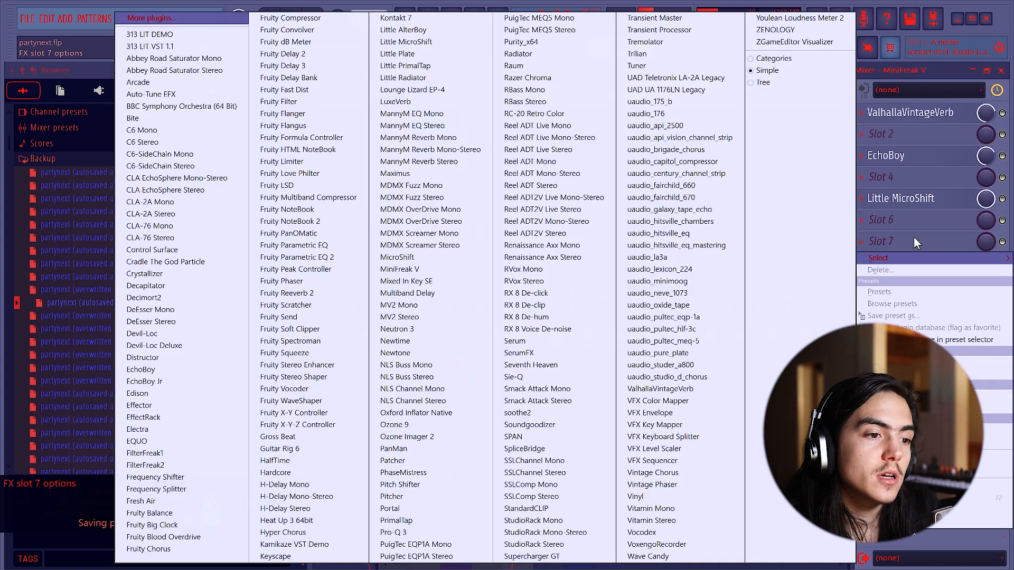
{"action": "key", "text": "p"}
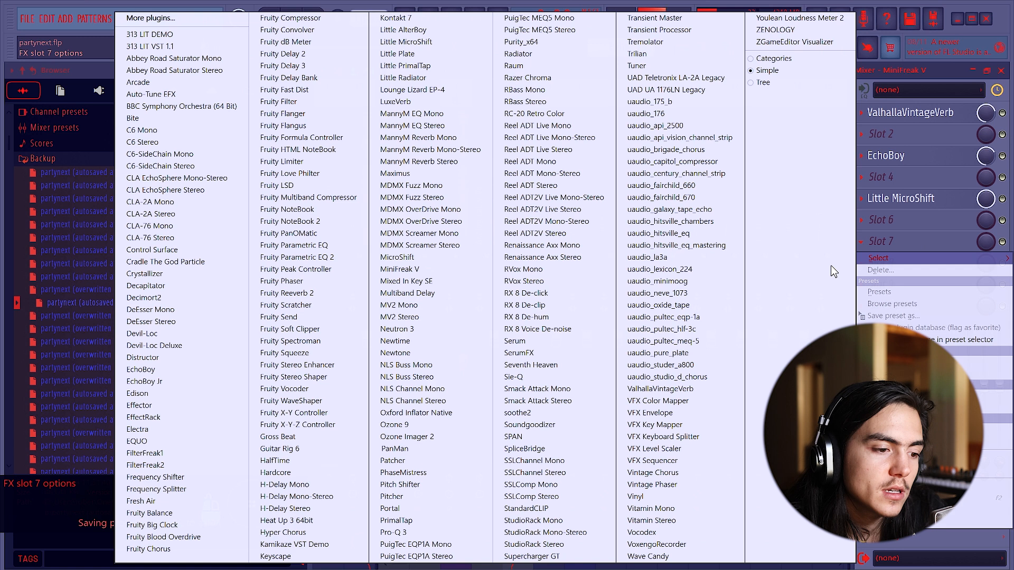
{"action": "left_click", "coordinate": [414, 512]}
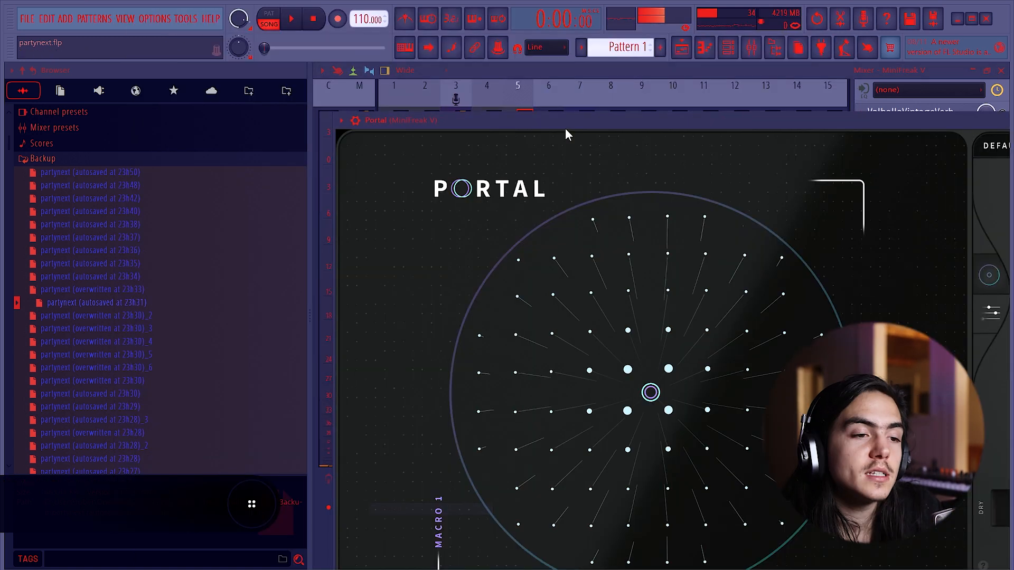
{"action": "left_click", "coordinate": [871, 113]}
{"action": "scroll", "coordinate": [455, 319], "scroll_direction": "up", "scroll_amount": 10}
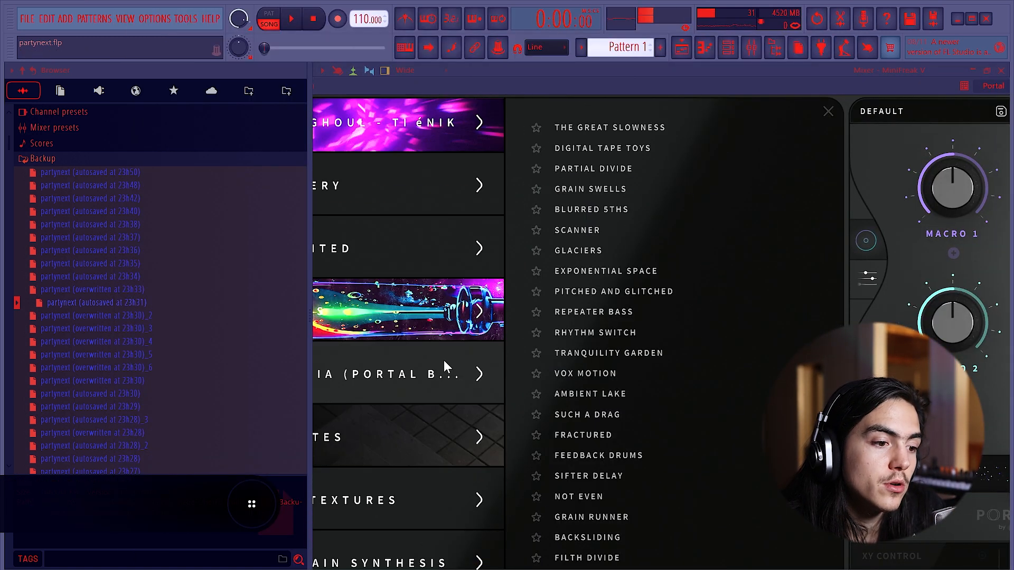
Step: Audition Portal's POWER and FABRICATE presets during playback
{"action": "left_click", "coordinate": [444, 318]}
{"action": "left_click_drag", "start_coordinate": [647, 90], "coordinate": [683, 69]}
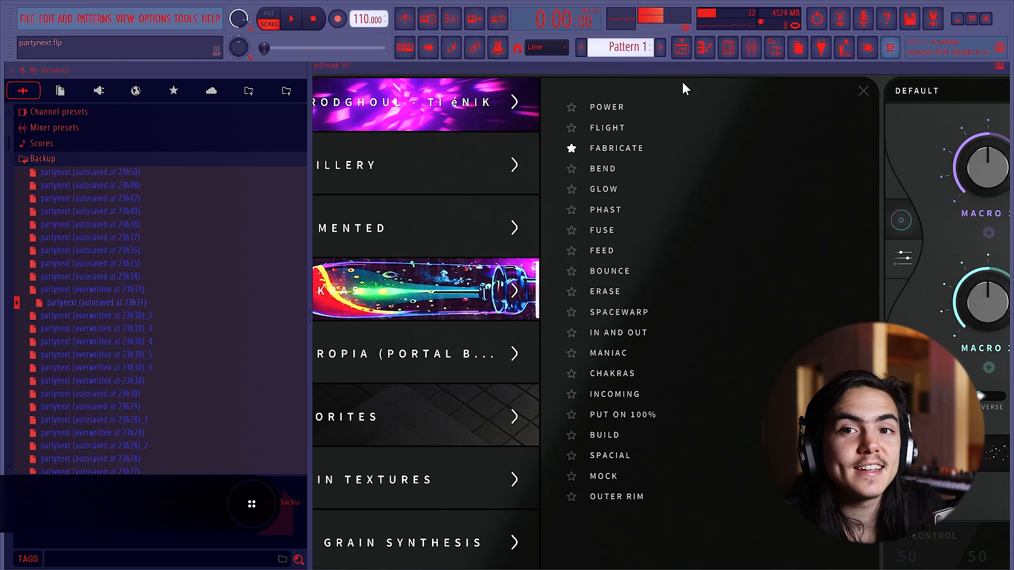
{"action": "key", "text": "space"}
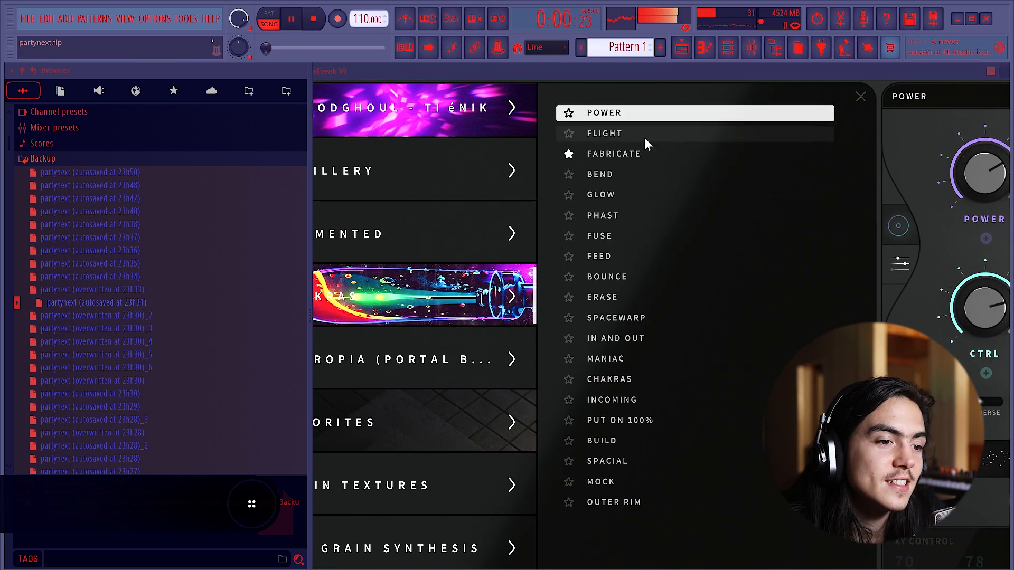
{"action": "left_click", "coordinate": [636, 152]}
{"action": "mouse_move", "coordinate": [624, 87]}
{"action": "left_mouse_down"}
{"action": "mouse_move", "coordinate": [609, 77]}
{"action": "mouse_move", "coordinate": [680, 74]}
{"action": "mouse_move", "coordinate": [644, 77]}
{"action": "mouse_move", "coordinate": [631, 93]}
{"action": "left_mouse_up"}
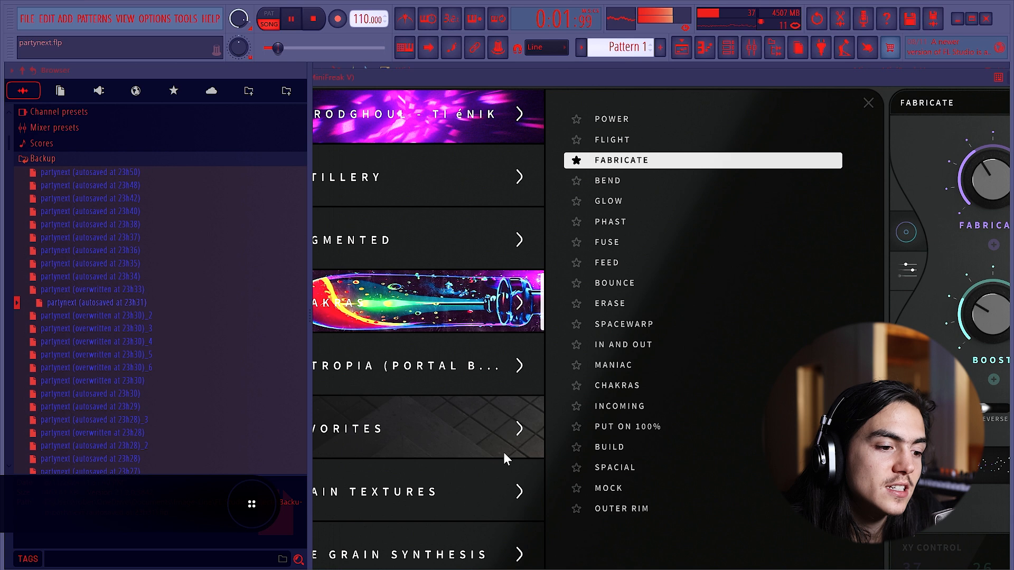
Step: Load the SUPERPOWER preset in Portal and close the plugin
{"action": "scroll", "coordinate": [503, 452], "scroll_direction": "down", "scroll_amount": 6}
{"action": "scroll", "coordinate": [645, 277], "scroll_direction": "up", "scroll_amount": 3}
{"action": "left_click", "coordinate": [651, 139]}
{"action": "left_click_drag", "start_coordinate": [659, 78], "coordinate": [549, 72]}
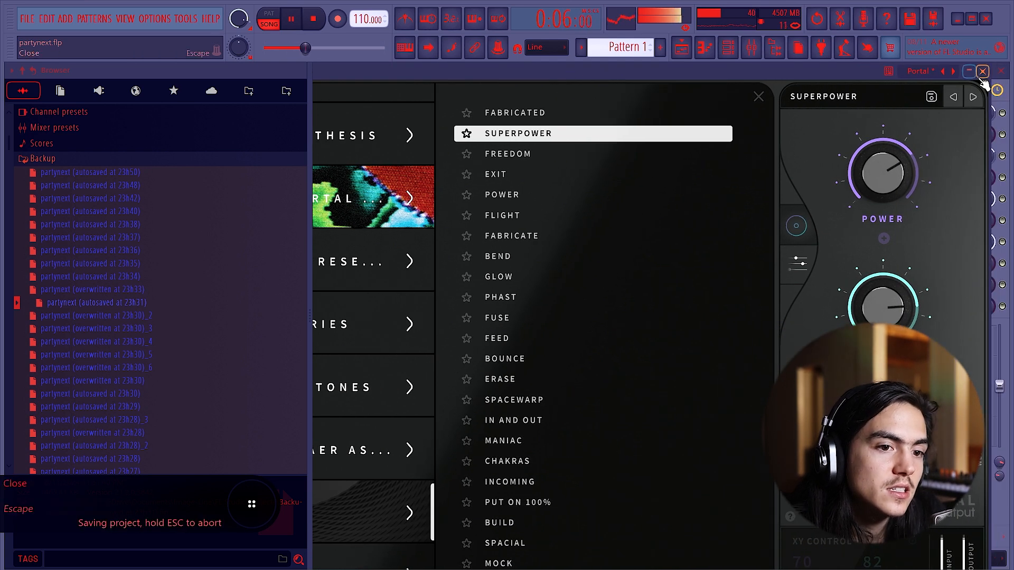
{"action": "left_click", "coordinate": [983, 73]}
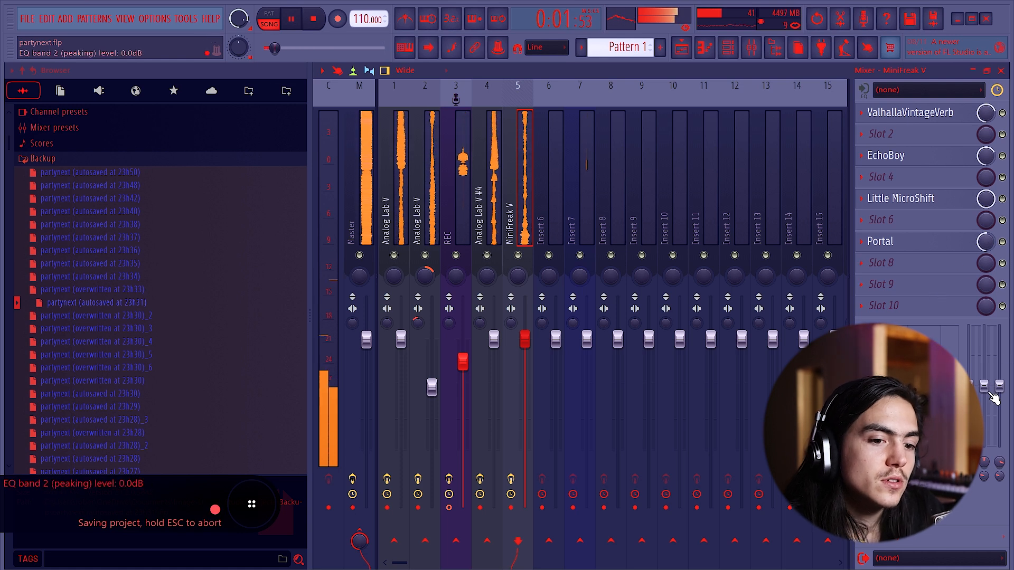
Step: In the MiniFreak V mixer track's equalizer, set the high band to 9.1 kHz at -17.7 and the low band to 90 Hz at -18
{"action": "left_click_drag", "start_coordinate": [999, 386], "coordinate": [1000, 449]}
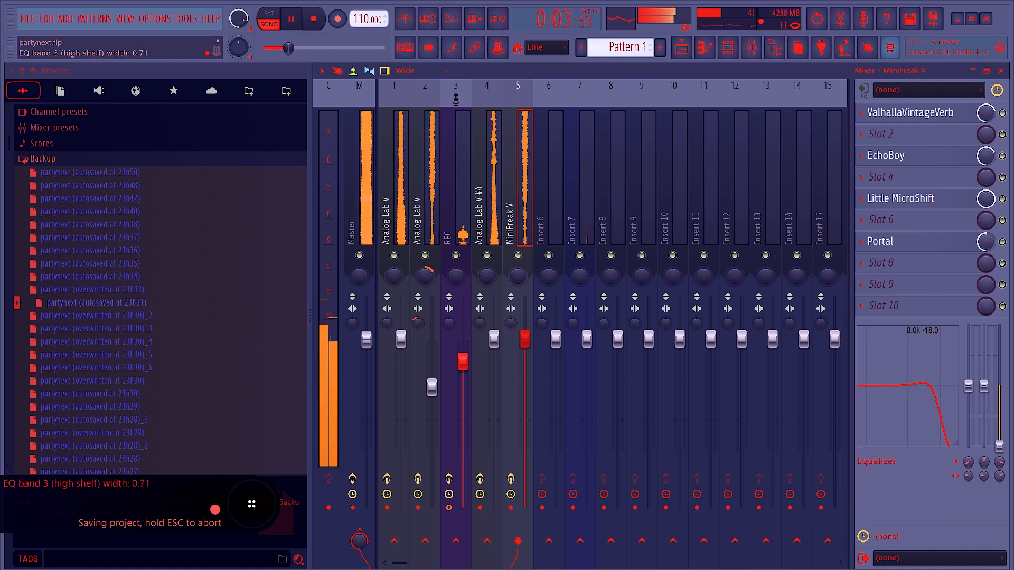
{"action": "left_click_drag", "start_coordinate": [927, 398], "coordinate": [968, 452]}
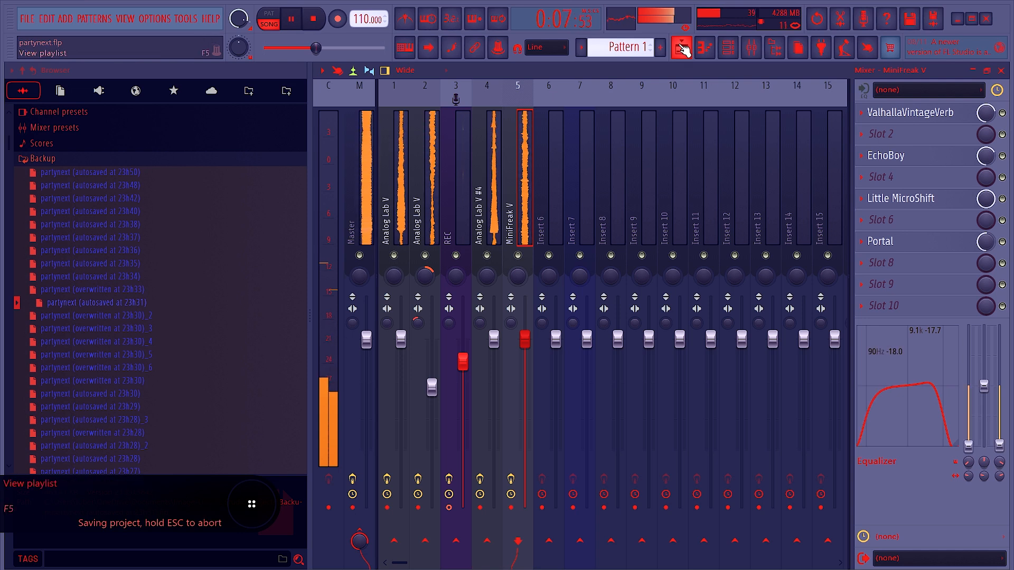
Step: Split Pattern 1 by channel and replace its playlist clip with the five Analog Lab V and MiniFreak V patterns on Tracks 1 to 5
{"action": "right_click", "coordinate": [289, 97]}
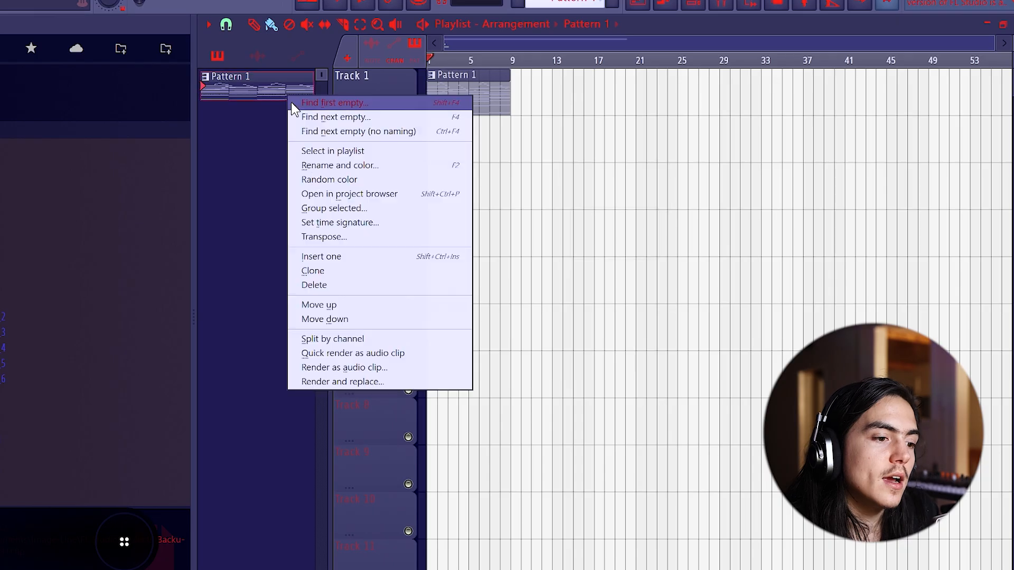
{"action": "left_click", "coordinate": [343, 339]}
{"action": "right_click", "coordinate": [472, 97]}
{"action": "left_click", "coordinate": [254, 142]}
{"action": "left_click", "coordinate": [279, 278], "text": "shift"}
{"action": "left_click_drag", "start_coordinate": [279, 278], "coordinate": [526, 155]}
Step: Duplicate all five instrument clips until six copies fill the playlist up to bar 49
{"action": "key", "text": "ctrl+a"}
{"action": "key", "text": "ctrl+b"}
{"action": "key", "text": "ctrl+b"}
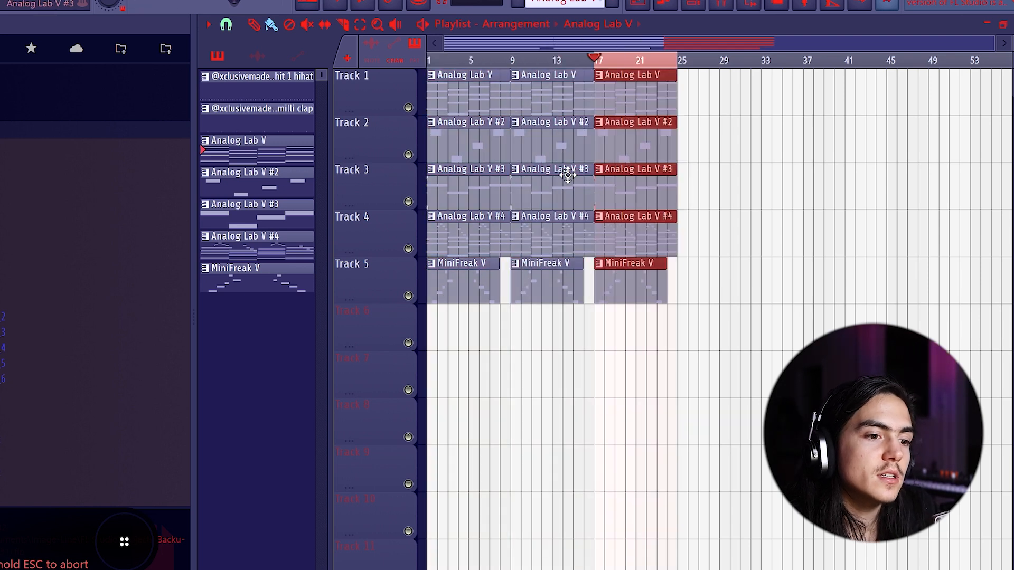
{"action": "key", "text": "ctrl+b"}
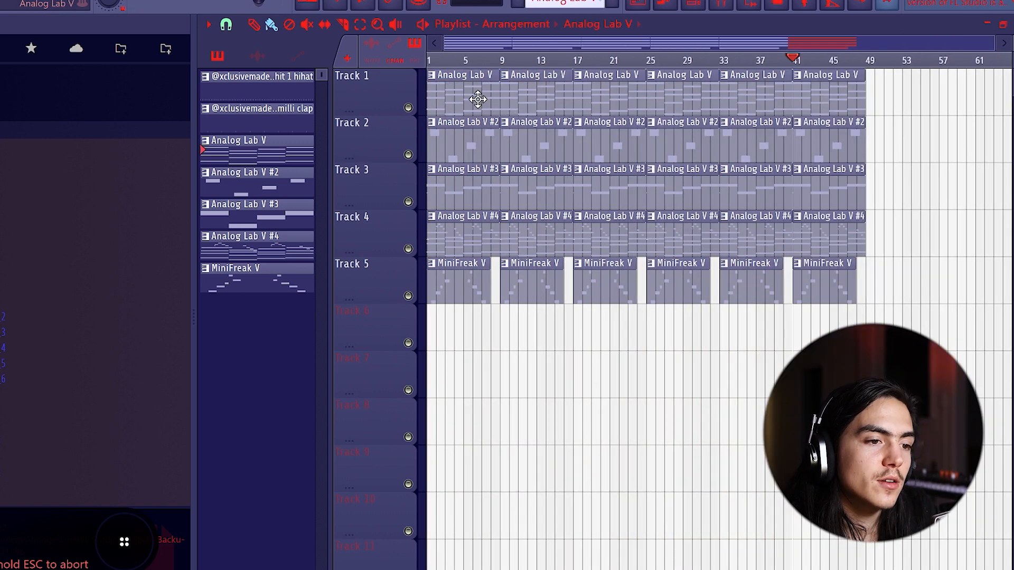
{"action": "left_click_drag", "start_coordinate": [532, 88], "coordinate": [841, 97]}
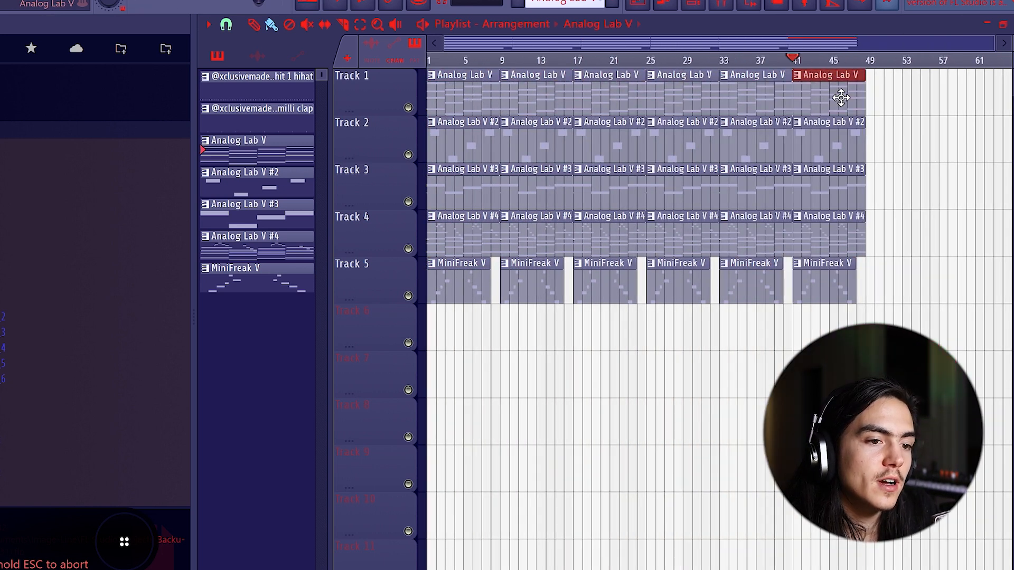
{"action": "left_click", "coordinate": [593, 128]}
{"action": "left_click_drag", "start_coordinate": [468, 85], "coordinate": [473, 338]}
{"action": "left_click_drag", "start_coordinate": [535, 95], "coordinate": [537, 295]}
{"action": "left_click_drag", "start_coordinate": [615, 91], "coordinate": [671, 288]}
{"action": "left_click_drag", "start_coordinate": [749, 98], "coordinate": [902, 311]}
{"action": "left_click", "coordinate": [896, 297], "text": "ctrl"}
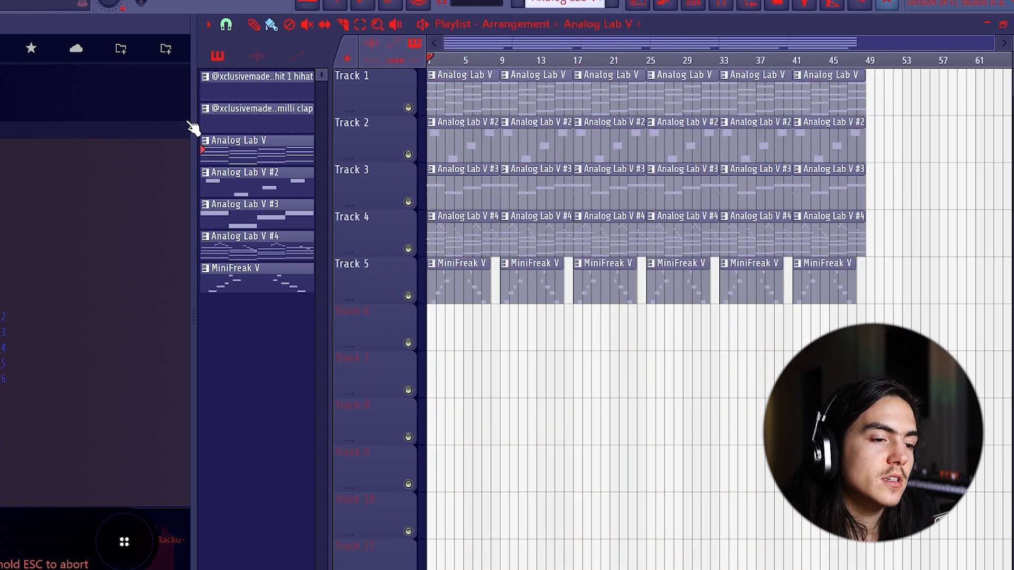
Step: Delete the first Analog Lab V #4 and MiniFreak V clips from bars 1 to 8 in the playlist
{"action": "key", "text": "space"}
{"action": "scroll", "coordinate": [444, 190], "scroll_direction": "up", "scroll_amount": 3}
{"action": "key", "text": "space"}
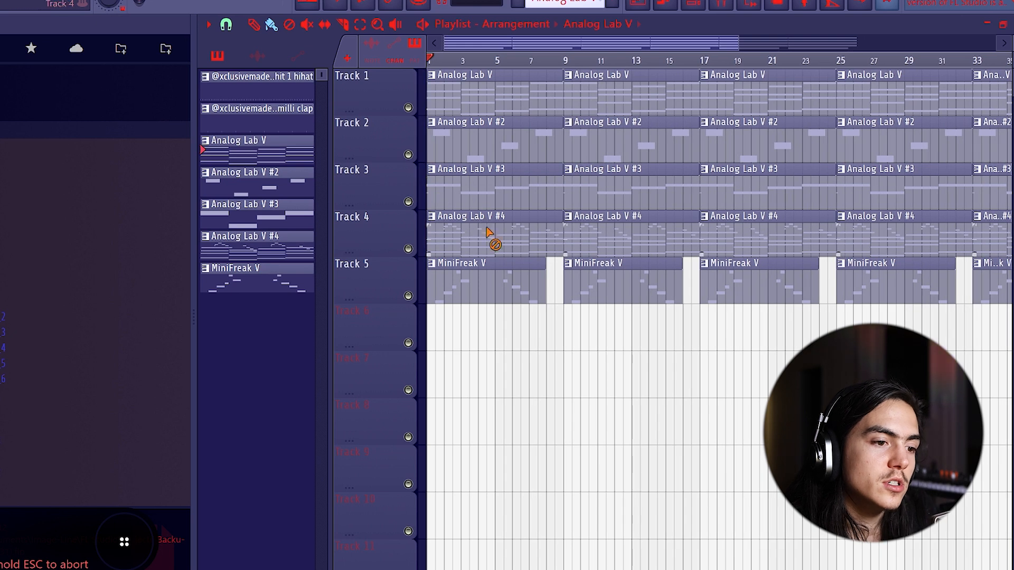
{"action": "right_click", "coordinate": [489, 233]}
{"action": "right_click", "coordinate": [499, 287]}
{"action": "scroll", "coordinate": [480, 85], "scroll_direction": "down", "scroll_amount": 3}
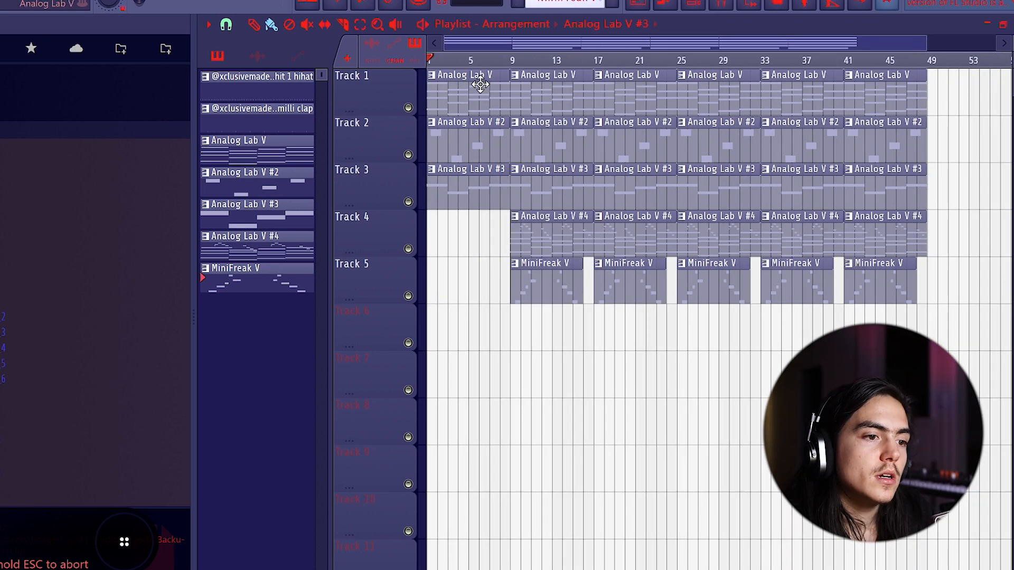
Step: Listen to Tracks 1, 2 and 3 soloed in turn from the start of the arrangement
{"action": "left_click", "coordinate": [426, 100]}
{"action": "key", "text": "space"}
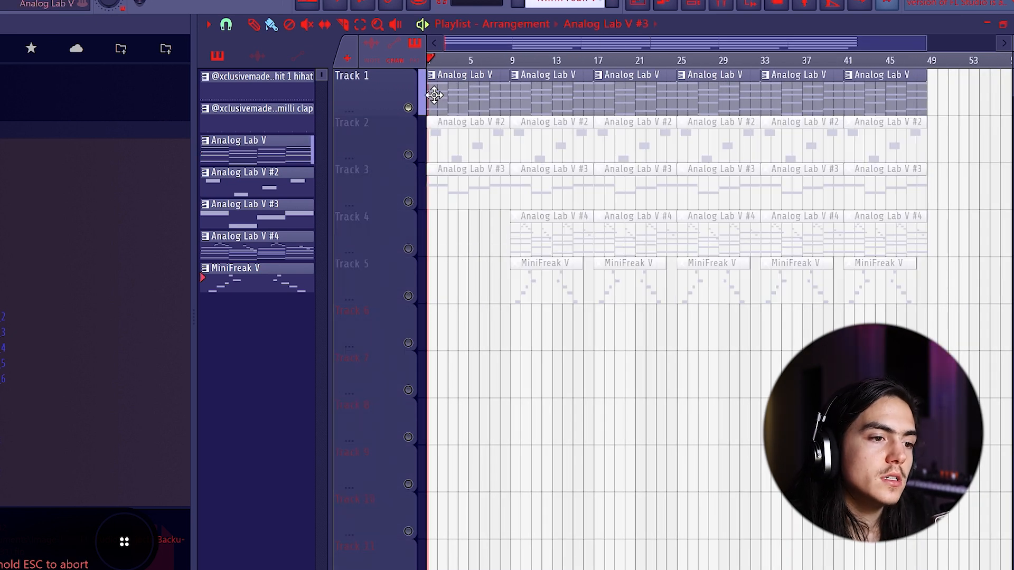
{"action": "left_click", "coordinate": [423, 153]}
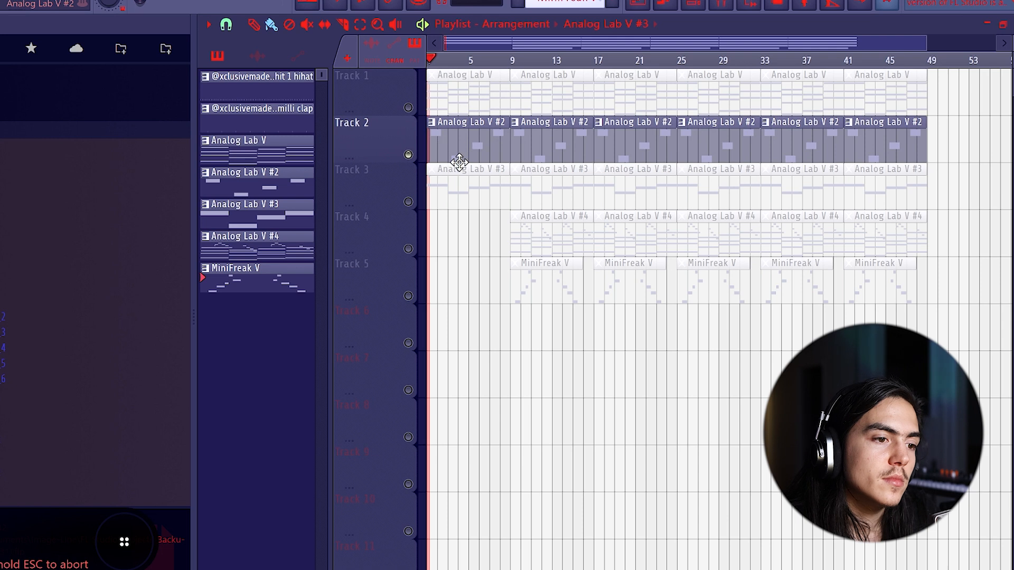
{"action": "key", "text": "space"}
{"action": "left_click", "coordinate": [423, 202]}
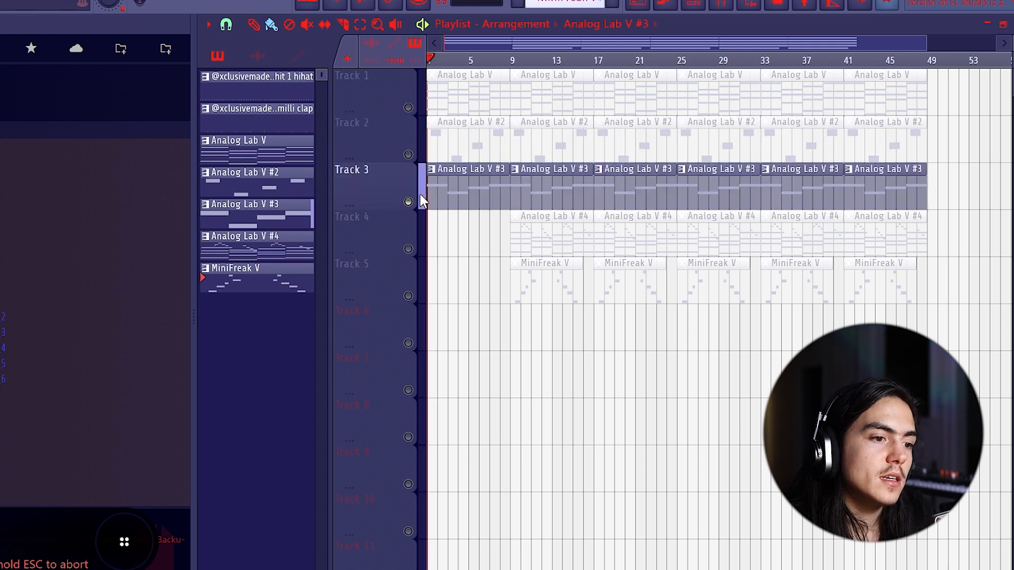
{"action": "key", "text": "ctrl+a"}
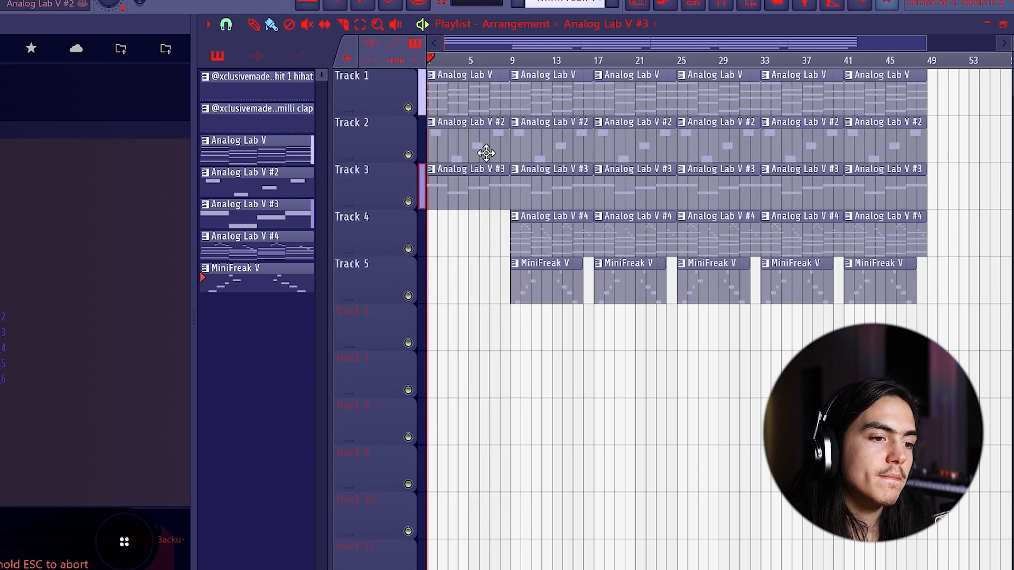
{"action": "scroll", "coordinate": [479, 152], "scroll_direction": "down", "scroll_amount": 2}
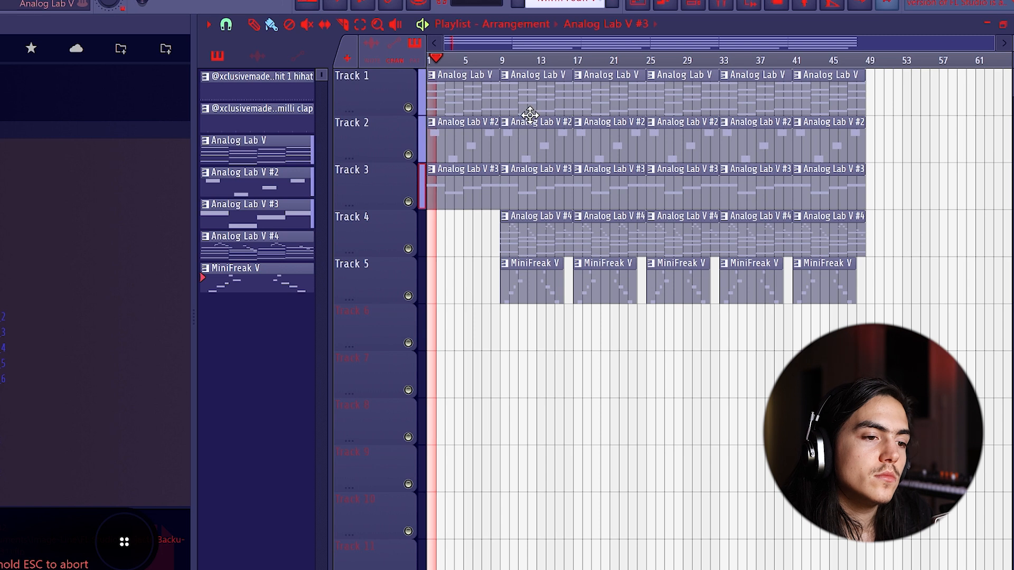
Step: Delete the Analog Lab V #2 clip at bar 9, the #3 clips at bars 17 and 25, and the #4 clip at bar 17
{"action": "scroll", "coordinate": [498, 121], "scroll_direction": "up", "scroll_amount": 2}
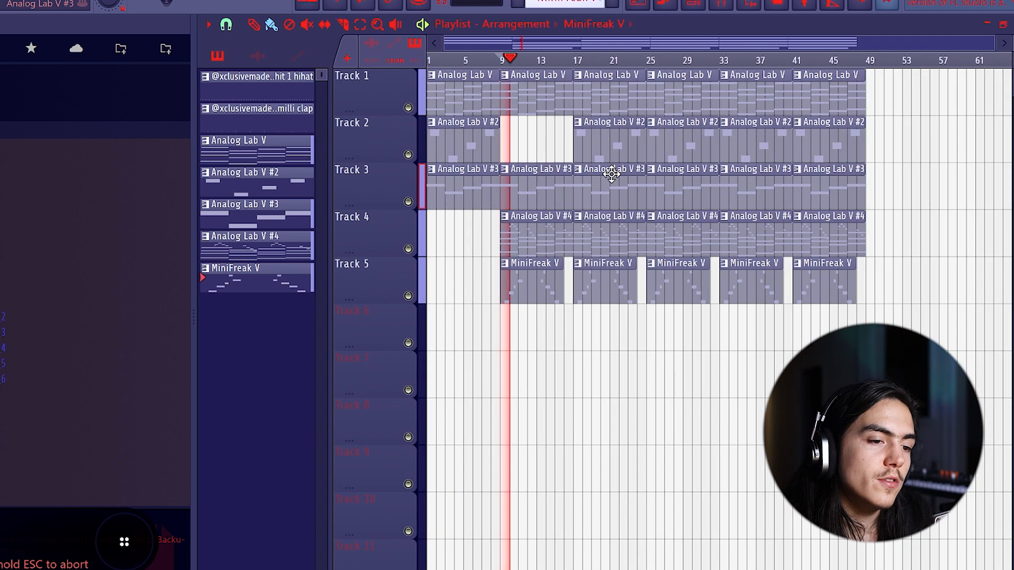
{"action": "key", "text": "space"}
{"action": "right_click", "coordinate": [607, 184]}
{"action": "right_click", "coordinate": [671, 182]}
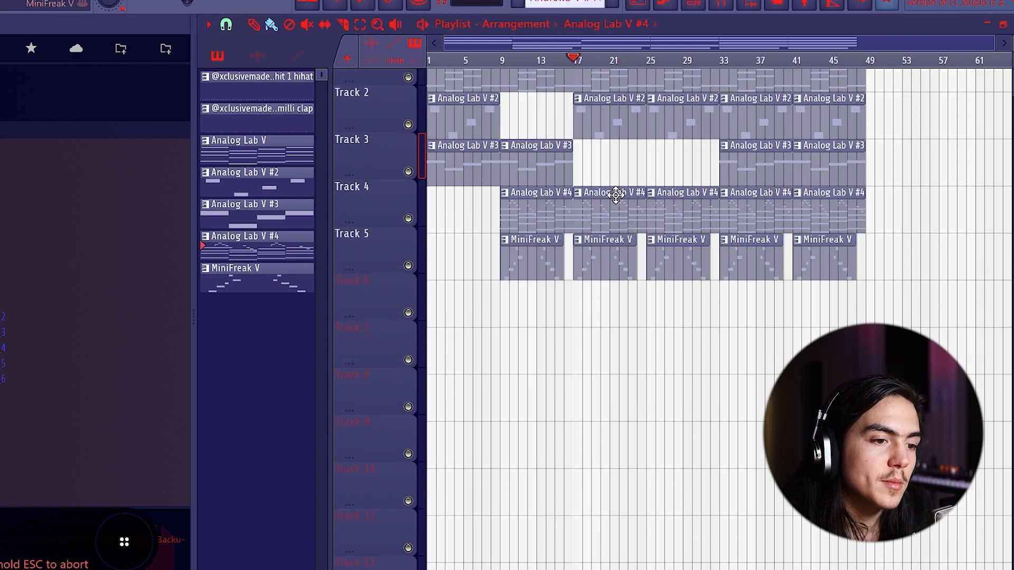
{"action": "right_click", "coordinate": [613, 230]}
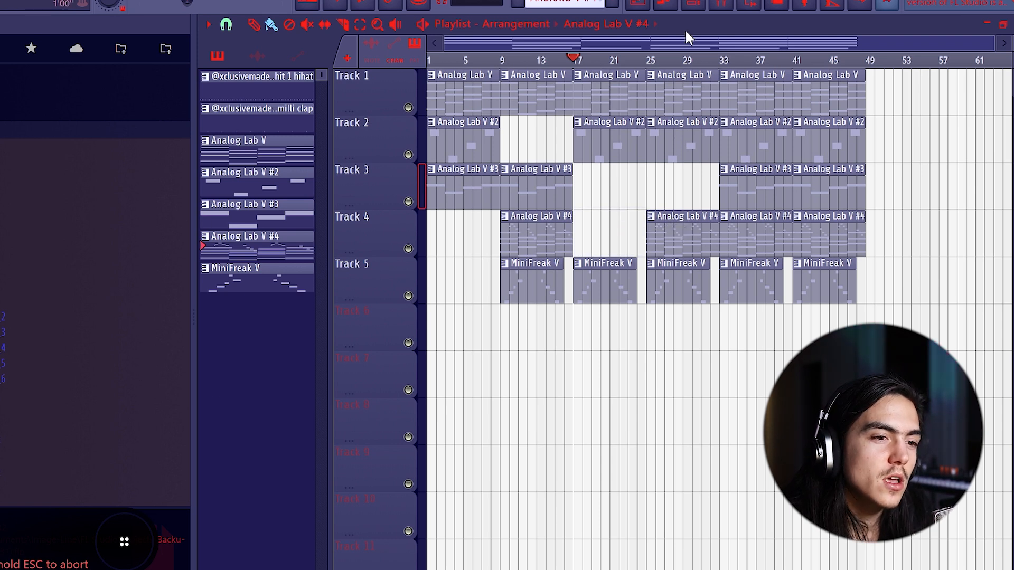
Step: Solo the Analog Lab V #4 mixer track and set its equalizer's low band to 162 Hz at -18 and high band to 9.8 kHz at -17.7
{"action": "left_click", "coordinate": [693, 3]}
{"action": "key", "text": "space"}
{"action": "left_click", "coordinate": [722, 4]}
{"action": "right_click", "coordinate": [406, 245]}
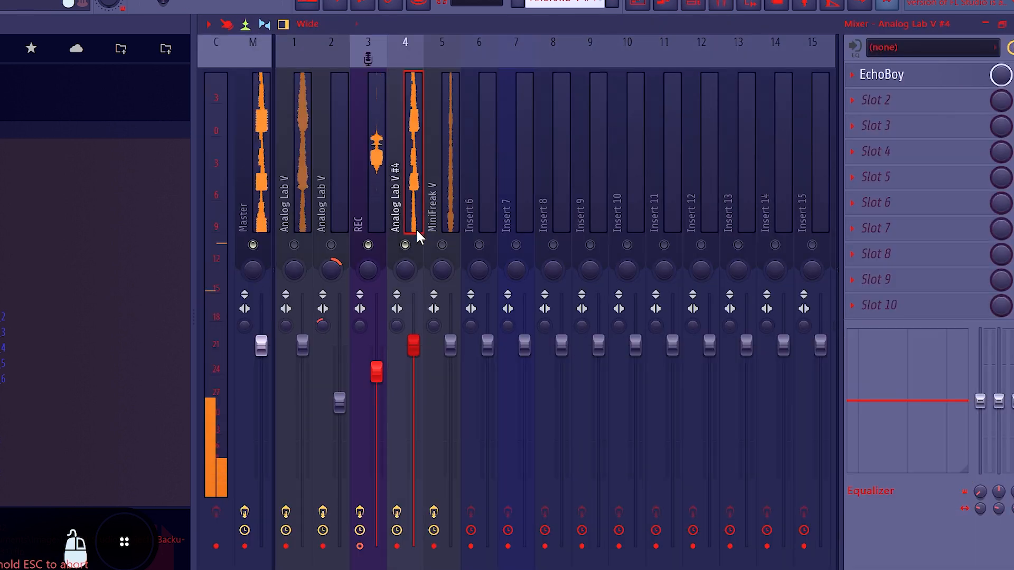
{"action": "left_click_drag", "start_coordinate": [980, 401], "coordinate": [981, 473]}
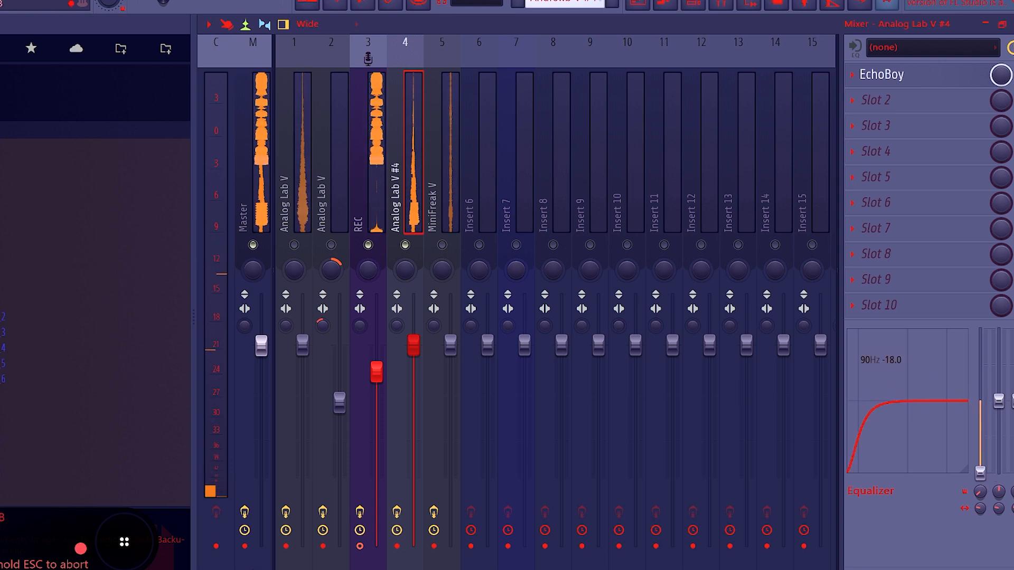
{"action": "left_click_drag", "start_coordinate": [1013, 401], "coordinate": [1013, 472]}
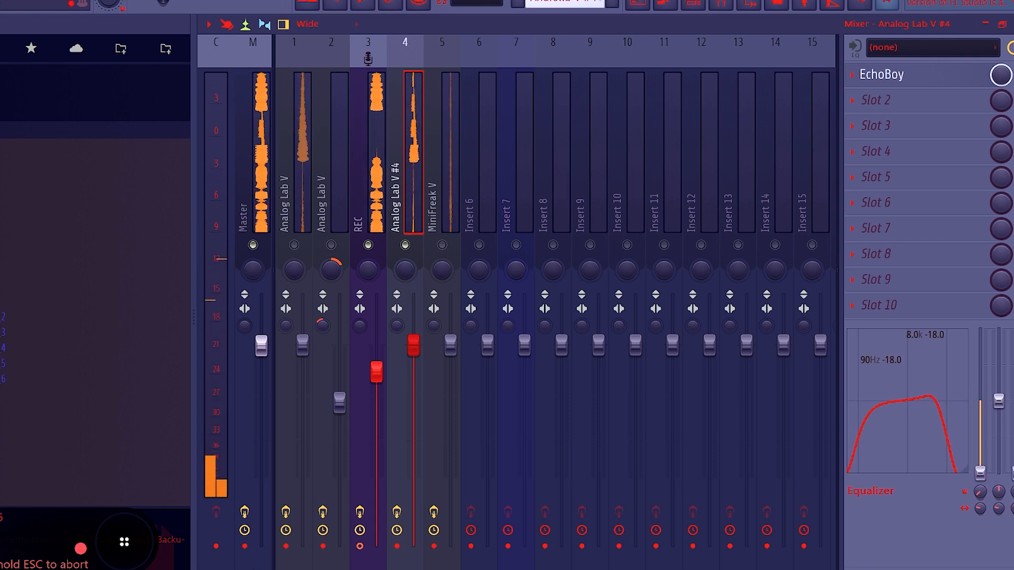
{"action": "left_click_drag", "start_coordinate": [944, 462], "coordinate": [952, 456]}
{"action": "left_click_drag", "start_coordinate": [859, 430], "coordinate": [870, 429]}
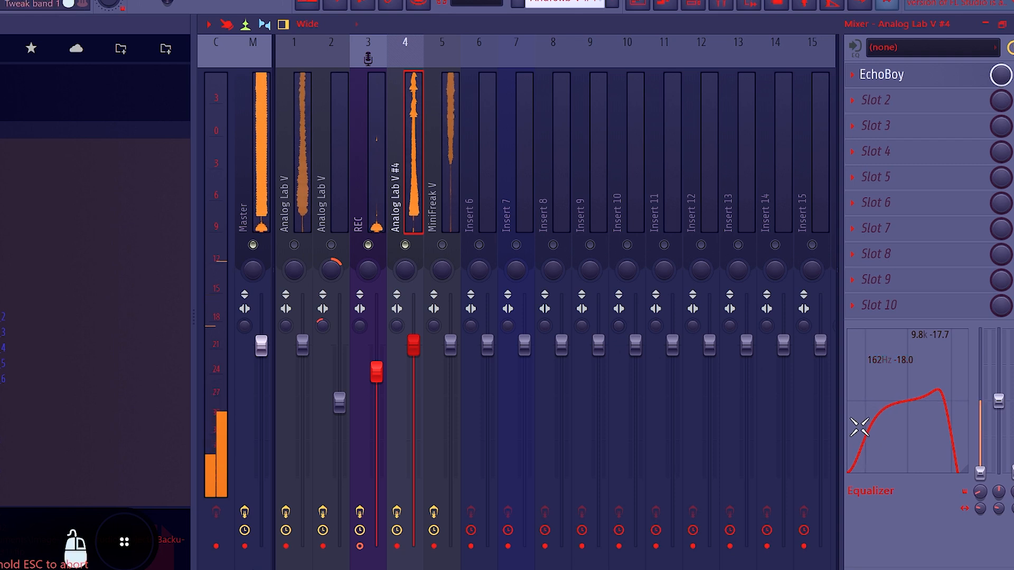
Step: Move the Analog Lab V #4 clip at bar 33 down to Track 8 and consolidate that track to audio
{"action": "left_click", "coordinate": [647, 5]}
{"action": "left_click_drag", "start_coordinate": [751, 236], "coordinate": [750, 428]}
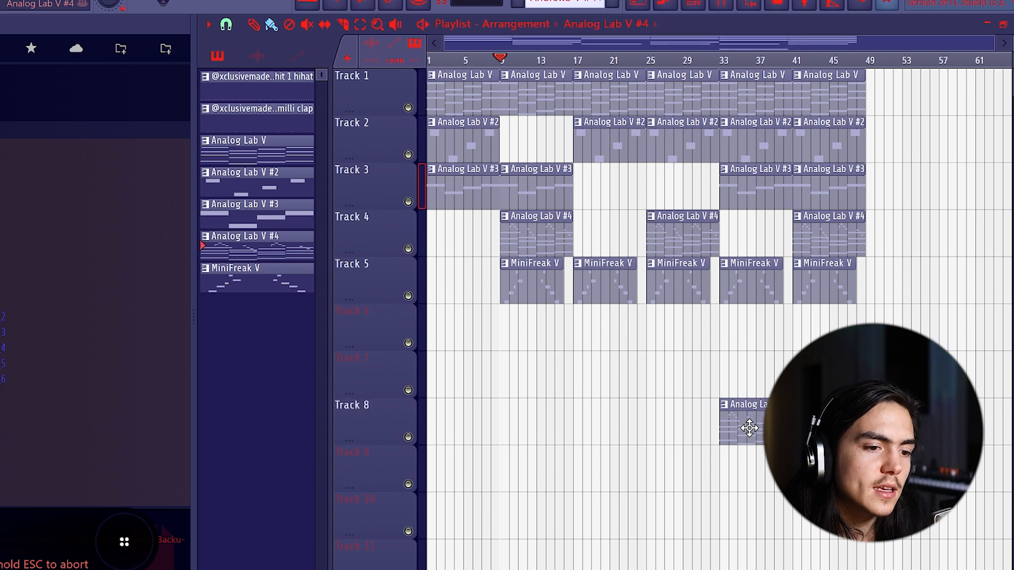
{"action": "scroll", "coordinate": [761, 418], "scroll_direction": "up", "scroll_amount": 5}
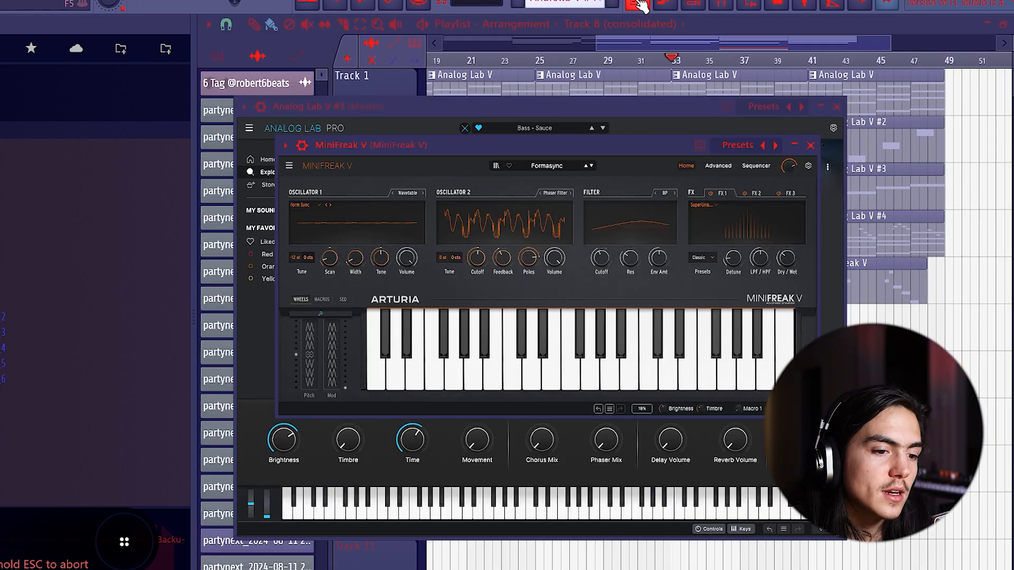
{"action": "left_click", "coordinate": [640, 5]}
{"action": "left_click", "coordinate": [493, 466]}
{"action": "right_click", "coordinate": [395, 465]}
{"action": "left_click", "coordinate": [422, 561]}
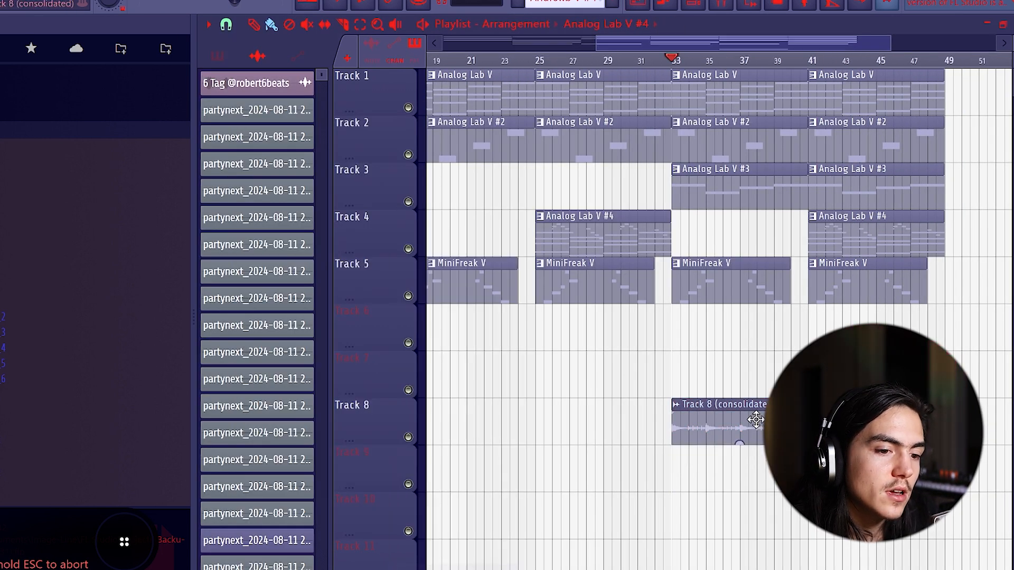
Step: Pitch down the consolidated Track 8 clip, setting its time-stretching mode to Stretch and declicking mode to Generic (bleeding)
{"action": "double_click", "coordinate": [685, 405]}
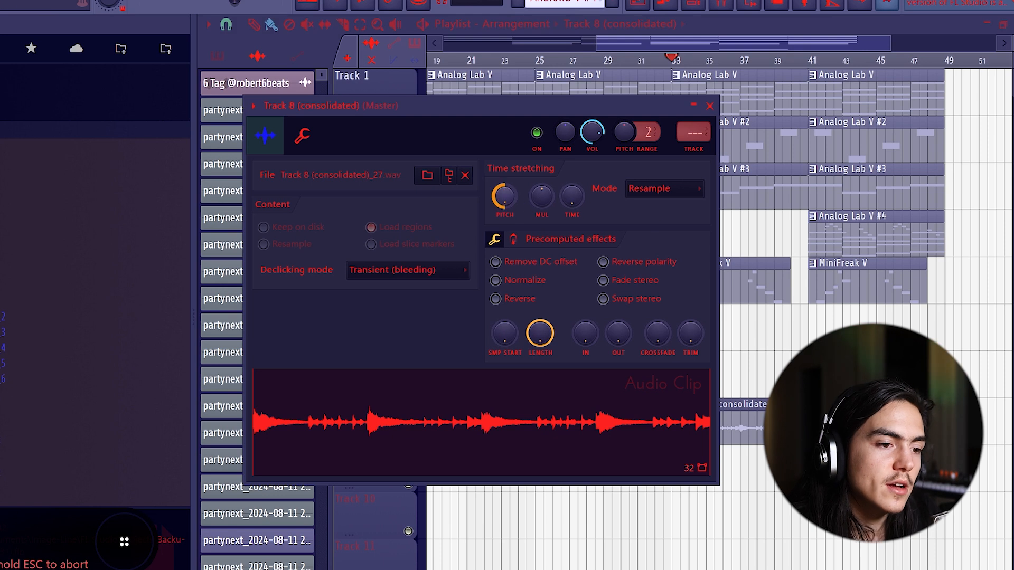
{"action": "left_click", "coordinate": [665, 207]}
{"action": "left_click", "coordinate": [655, 230]}
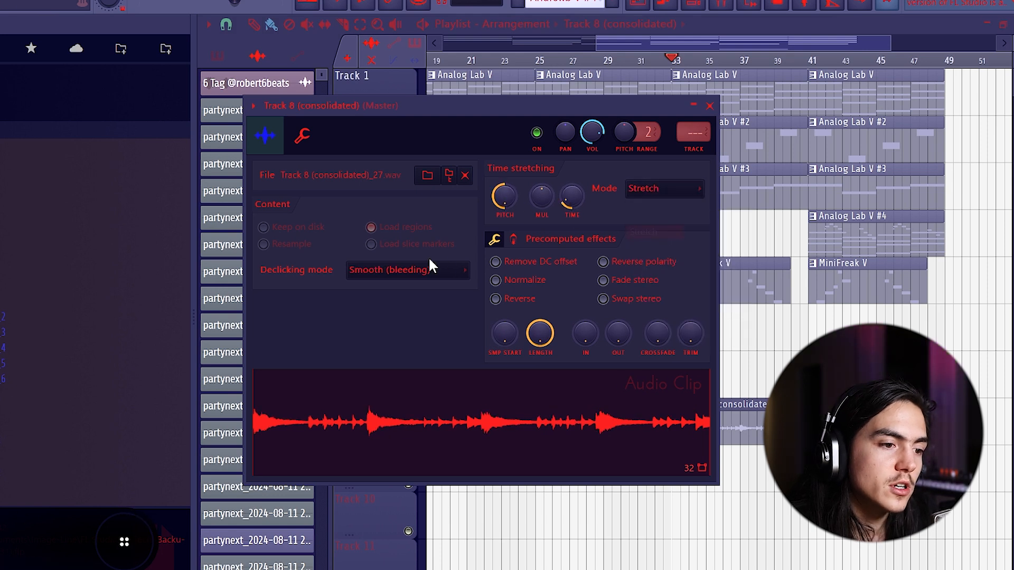
{"action": "left_click", "coordinate": [433, 270]}
{"action": "left_click", "coordinate": [429, 331]}
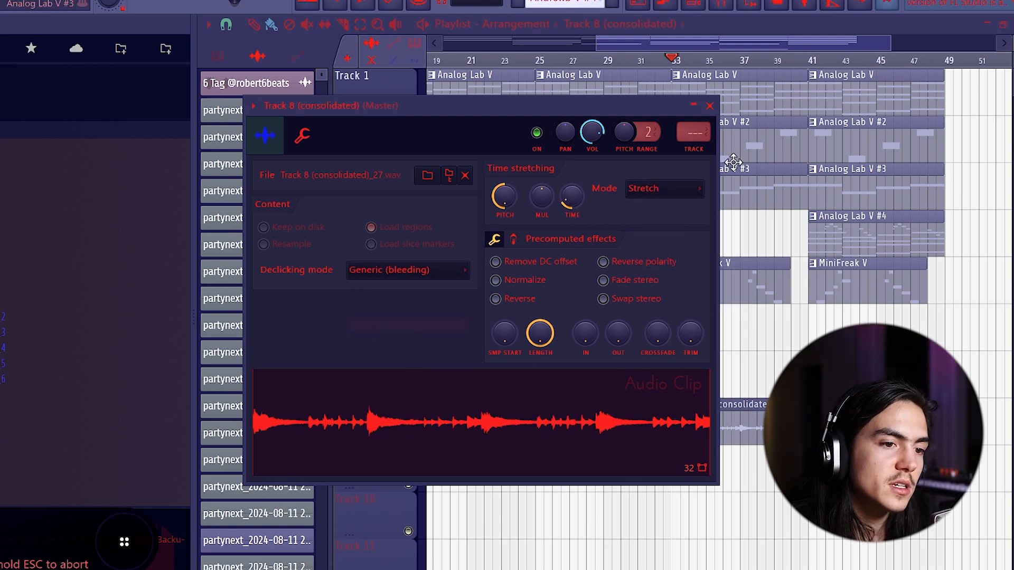
{"action": "left_click", "coordinate": [710, 107]}
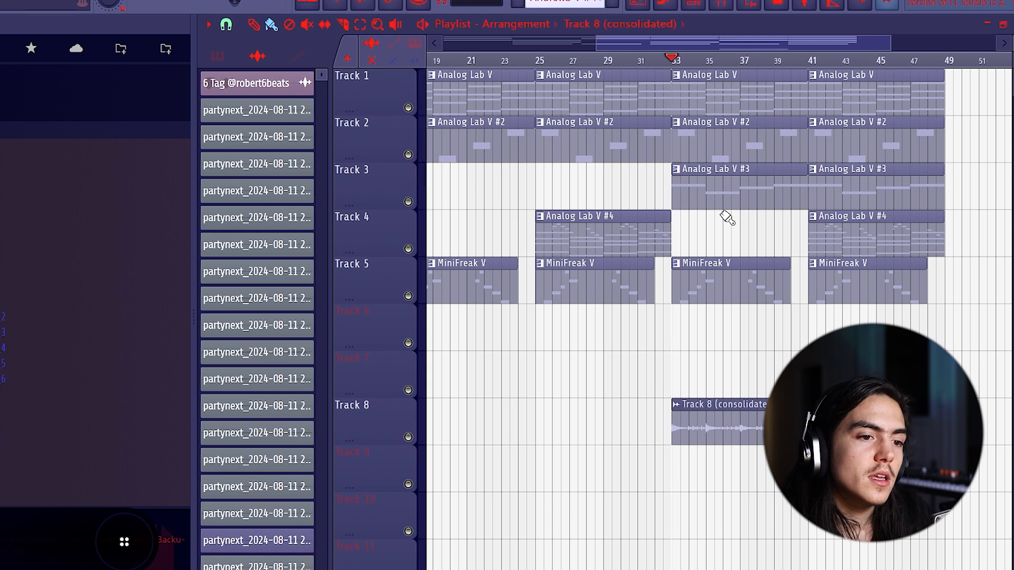
Step: Delete the Track 1 clip at bar 33, and consolidate the bar 33 MiniFreak V clip to audio on Track 7
{"action": "right_click", "coordinate": [718, 105]}
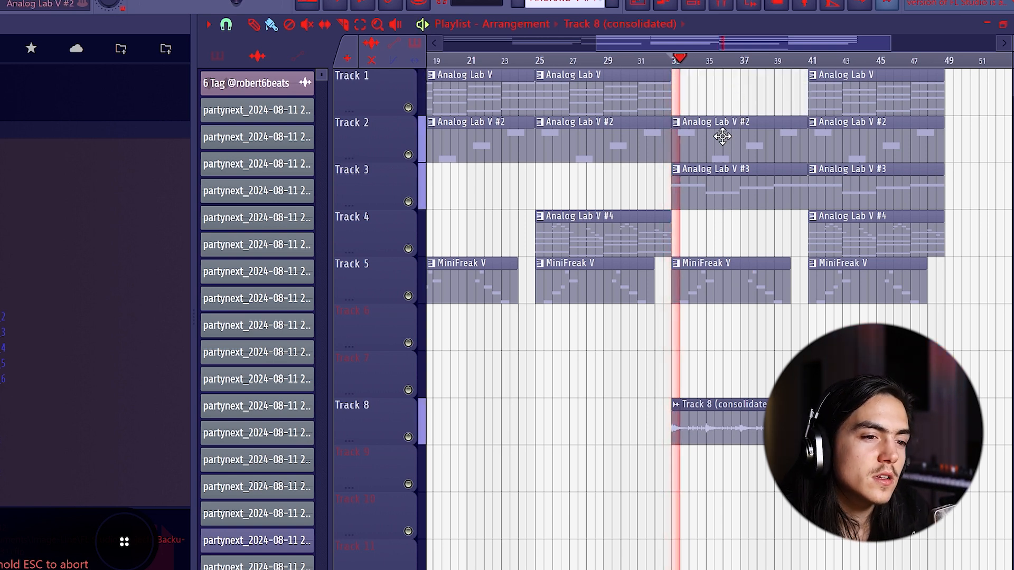
{"action": "left_click_drag", "start_coordinate": [682, 267], "coordinate": [715, 387]}
{"action": "right_click", "coordinate": [397, 373]}
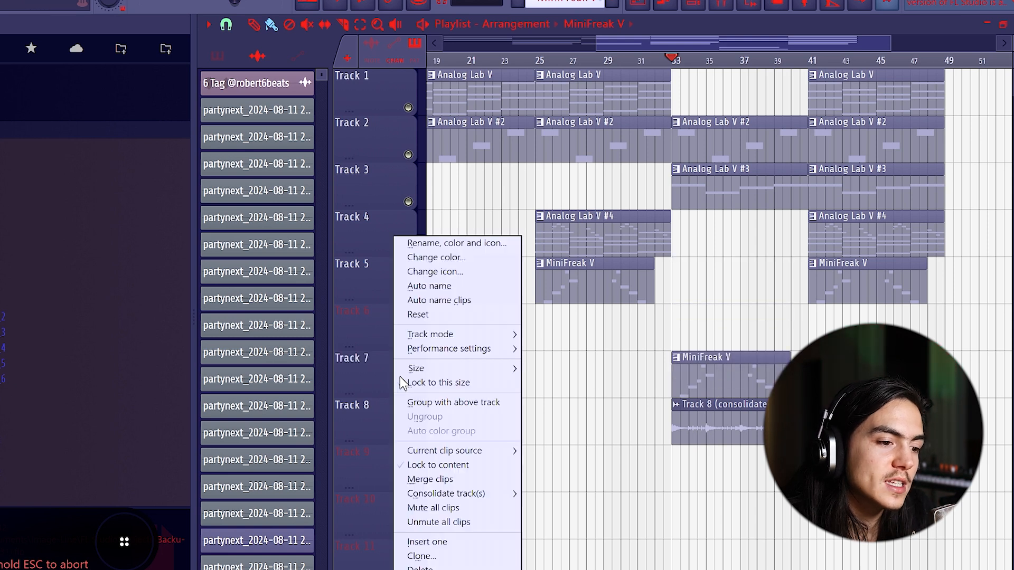
{"action": "mouse_move", "coordinate": [455, 491]}
{"action": "left_click", "coordinate": [570, 493]}
Step: Reverse the consolidated Track 7 clip, with declicking mode Generic (bleeding) and time-stretching mode Stretch
{"action": "double_click", "coordinate": [729, 382]}
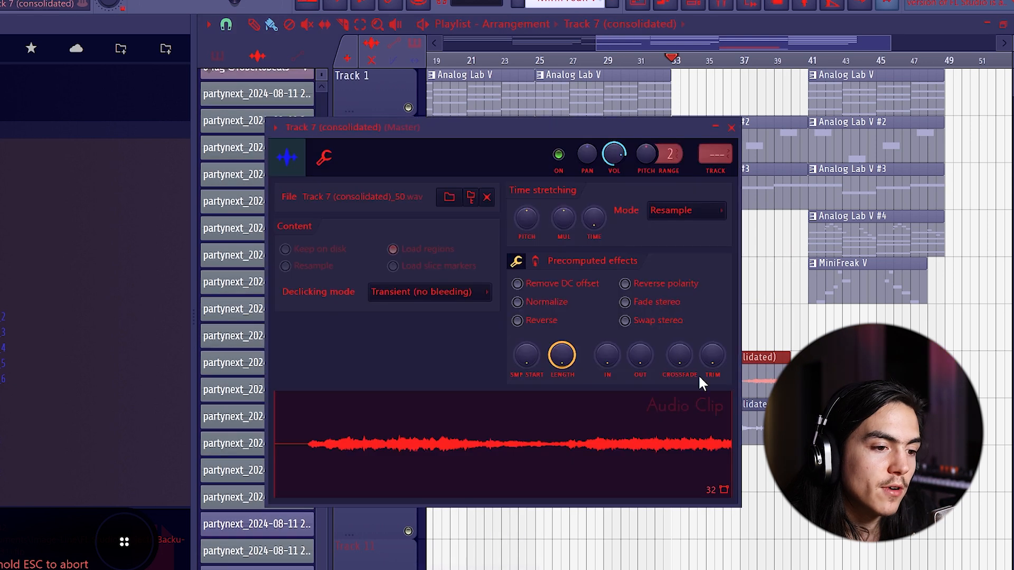
{"action": "left_click", "coordinate": [541, 321]}
{"action": "scroll", "coordinate": [461, 292], "scroll_direction": "down", "scroll_amount": 3}
{"action": "left_click", "coordinate": [689, 214]}
{"action": "left_click", "coordinate": [677, 254]}
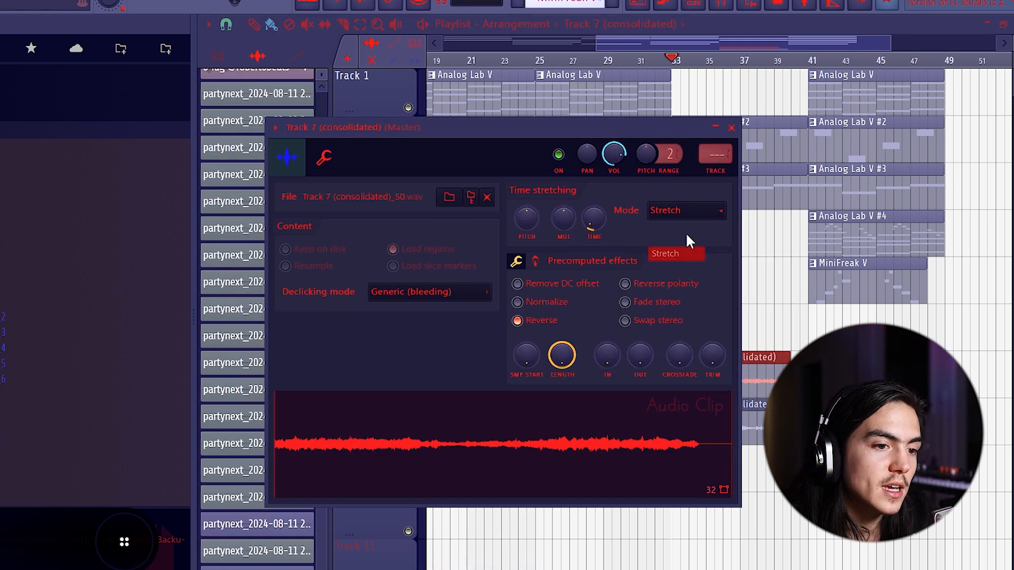
{"action": "left_click", "coordinate": [732, 127]}
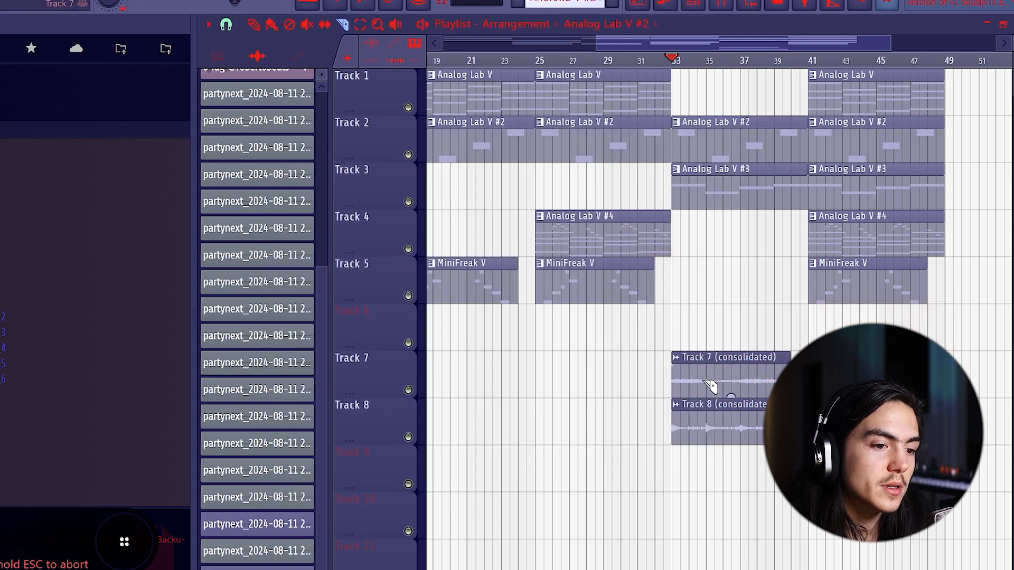
Step: Slice the Track 7 audio clip into half-bar pieces and line them up on Track 6 from bar 33 in reverse order
{"action": "scroll", "coordinate": [706, 387], "scroll_direction": "up", "scroll_amount": 2}
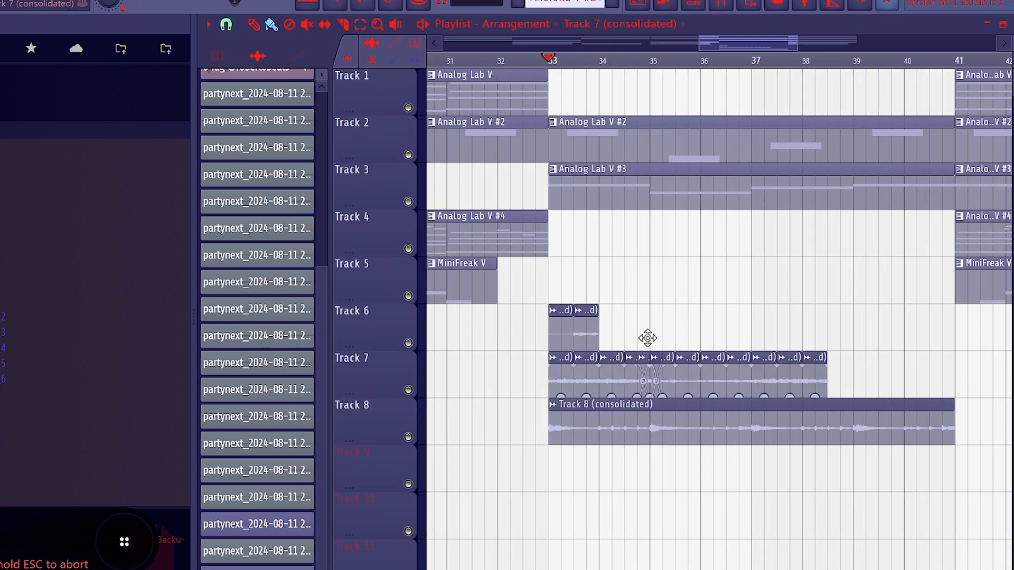
{"action": "left_click_drag", "start_coordinate": [817, 377], "coordinate": [639, 320]}
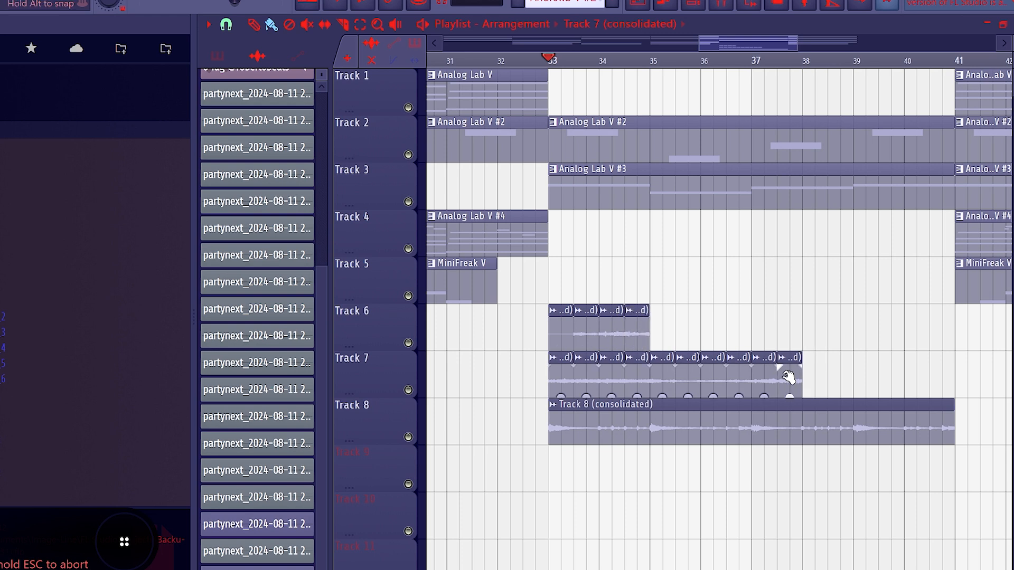
{"action": "left_click_drag", "start_coordinate": [794, 378], "coordinate": [673, 327]}
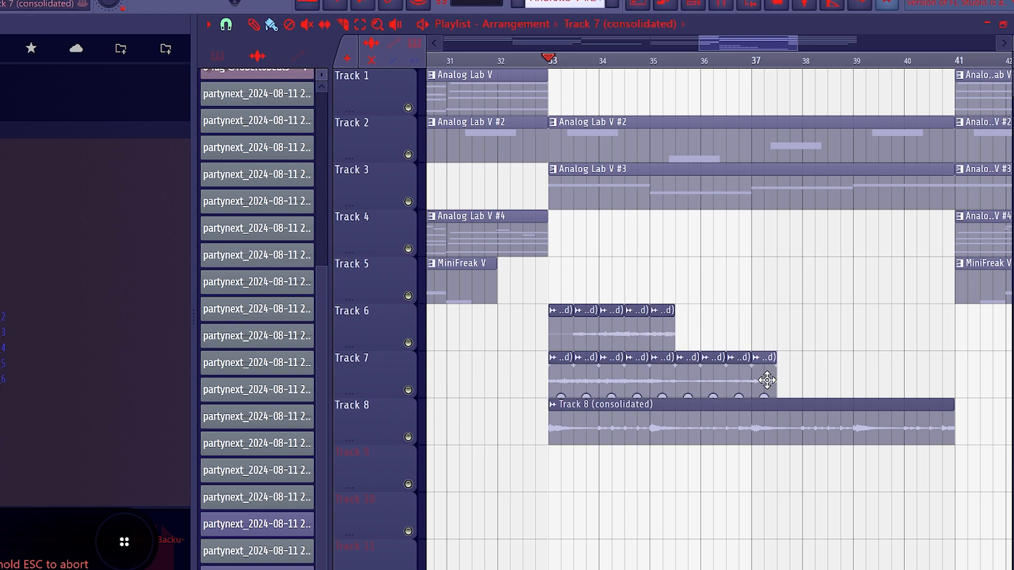
{"action": "left_click_drag", "start_coordinate": [741, 380], "coordinate": [712, 326]}
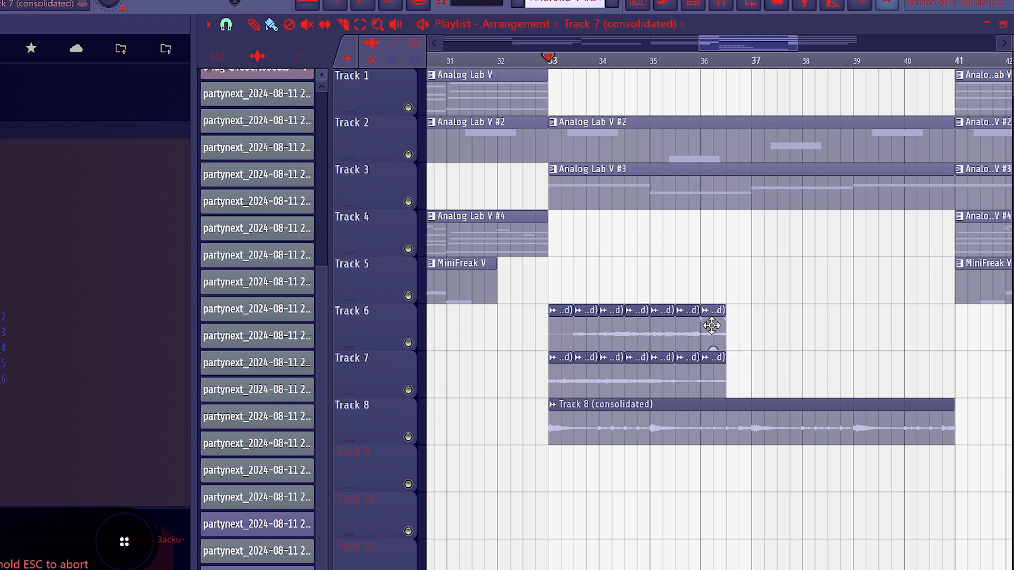
{"action": "left_click_drag", "start_coordinate": [698, 375], "coordinate": [780, 324]}
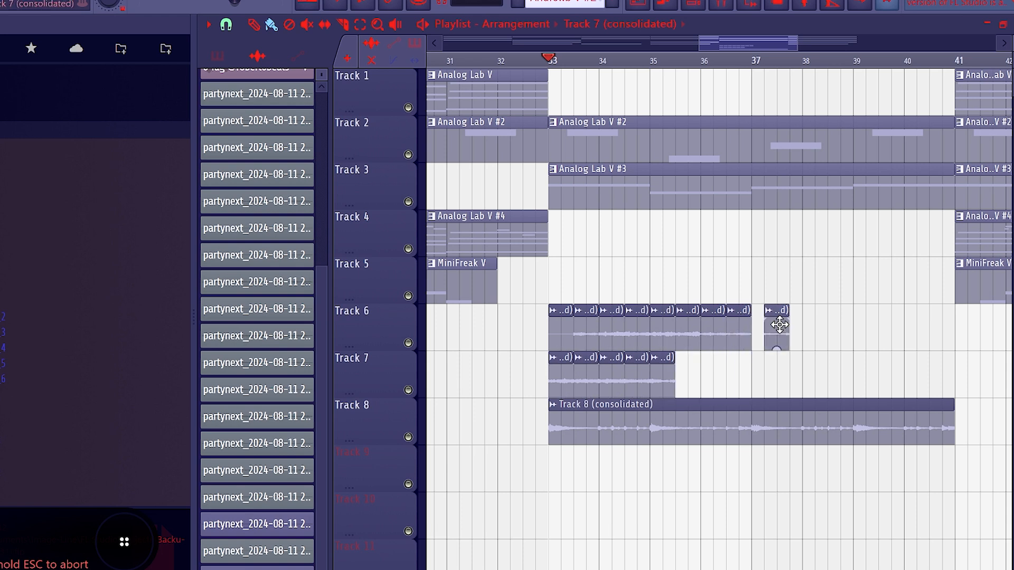
{"action": "left_click_drag", "start_coordinate": [665, 377], "coordinate": [802, 322]}
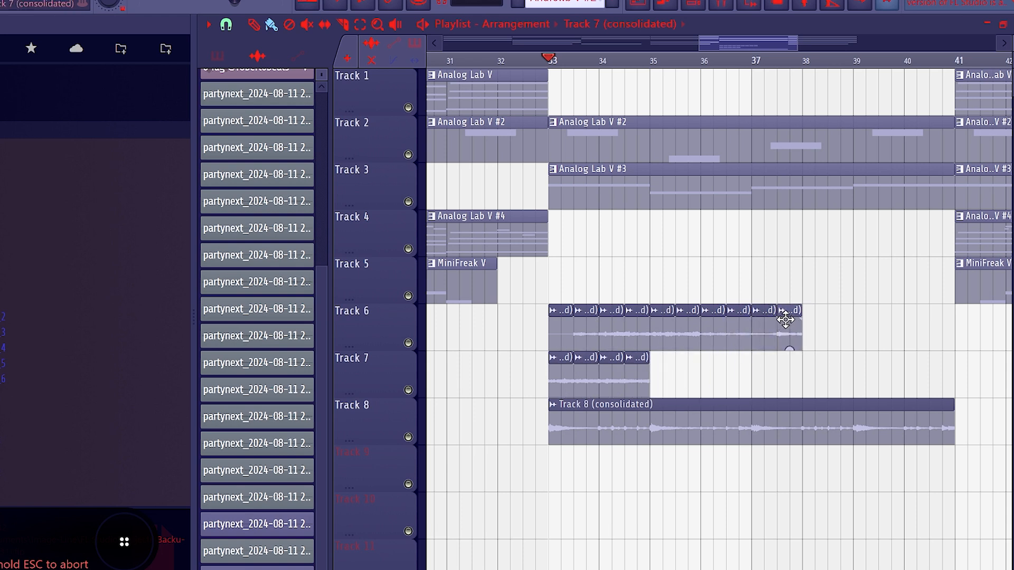
{"action": "left_click_drag", "start_coordinate": [664, 373], "coordinate": [819, 321]}
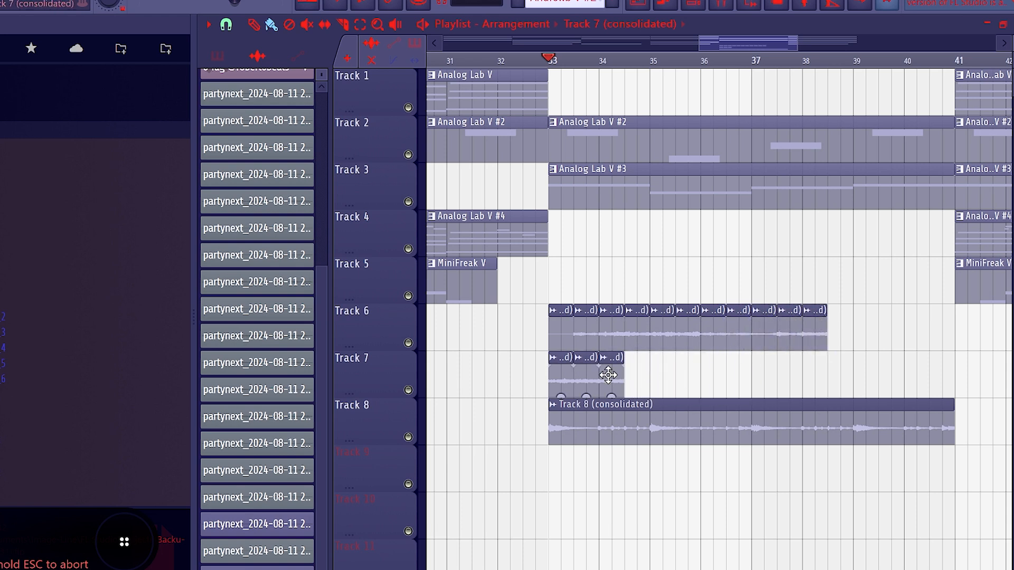
{"action": "left_click_drag", "start_coordinate": [616, 380], "coordinate": [839, 315]}
{"action": "left_click_drag", "start_coordinate": [586, 375], "coordinate": [862, 322]}
{"action": "left_click_drag", "start_coordinate": [562, 383], "coordinate": [816, 344]}
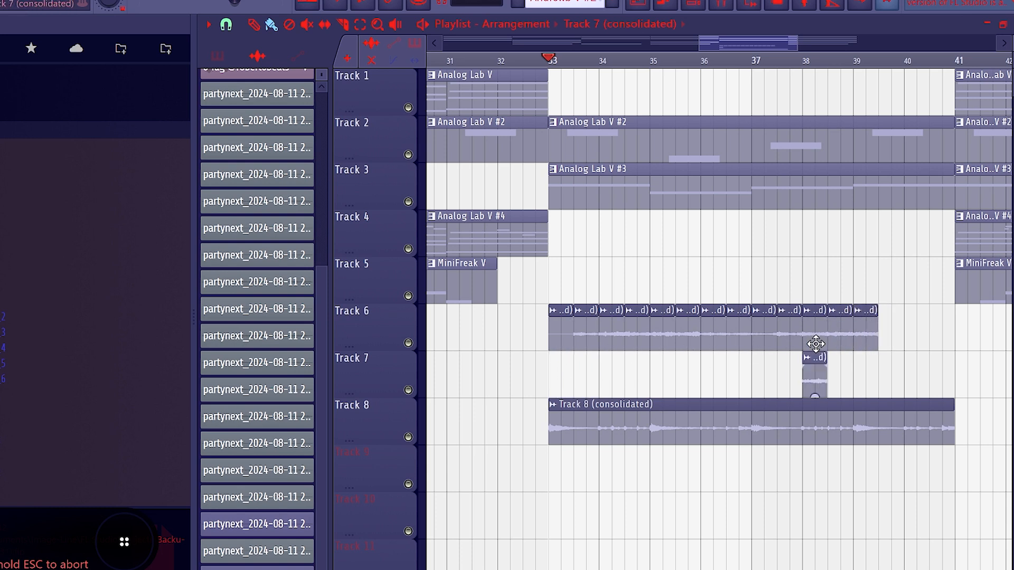
{"action": "left_click_drag", "start_coordinate": [896, 326], "coordinate": [893, 324]}
Step: Move the reordered slices back to Track 7 at bar 33 and consolidate them into one audio clip
{"action": "scroll", "coordinate": [845, 325], "scroll_direction": "down", "scroll_amount": 3}
{"action": "scroll", "coordinate": [772, 271], "scroll_direction": "up", "scroll_amount": 3}
{"action": "scroll", "coordinate": [800, 265], "scroll_direction": "down", "scroll_amount": 1}
{"action": "scroll", "coordinate": [800, 265], "scroll_direction": "down", "scroll_amount": 1}
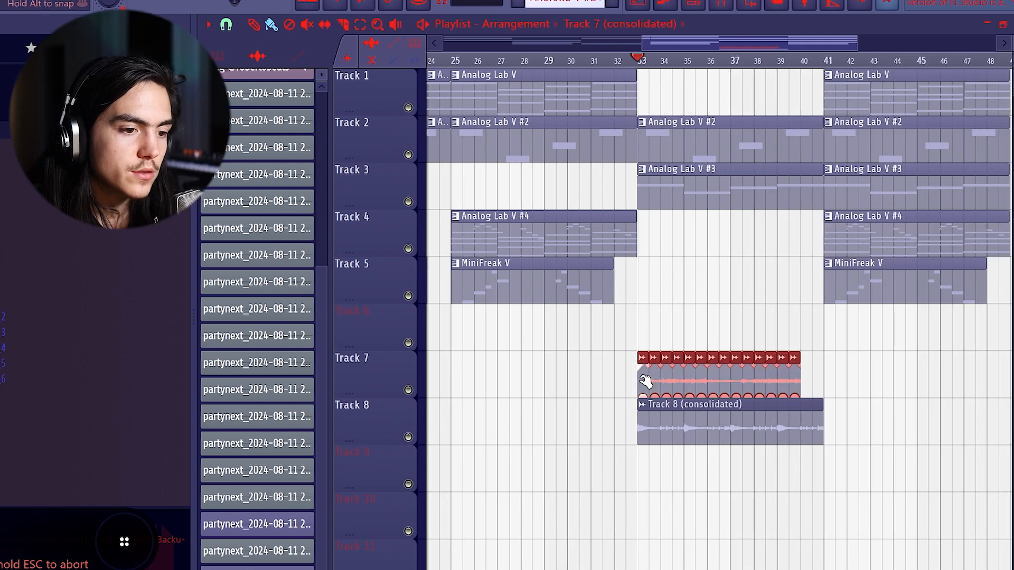
{"action": "scroll", "coordinate": [646, 382], "scroll_direction": "up", "scroll_amount": 4}
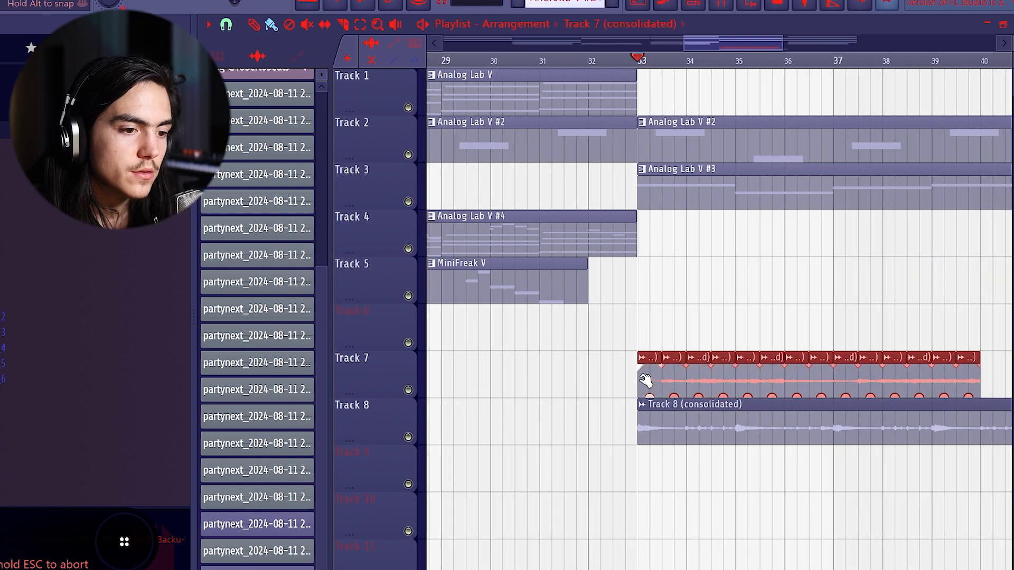
{"action": "left_click_drag", "start_coordinate": [931, 353], "coordinate": [974, 303]}
{"action": "right_click", "coordinate": [366, 379]}
{"action": "left_click", "coordinate": [417, 479]}
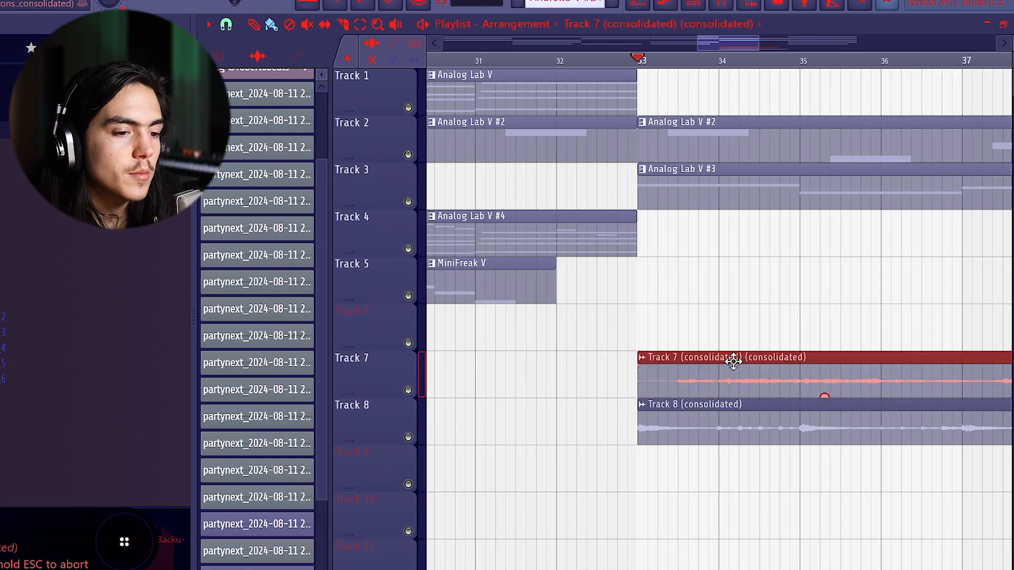
Step: Route the newly consolidated Track 7 clip to mixer insert 6 and load ValhallaVintageVerb in slot 1 with a 3.03 s decay
{"action": "scroll", "coordinate": [729, 355], "scroll_direction": "down", "scroll_amount": 5}
{"action": "scroll", "coordinate": [755, 370], "scroll_direction": "up", "scroll_amount": 4}
{"action": "scroll", "coordinate": [779, 379], "scroll_direction": "down", "scroll_amount": 3}
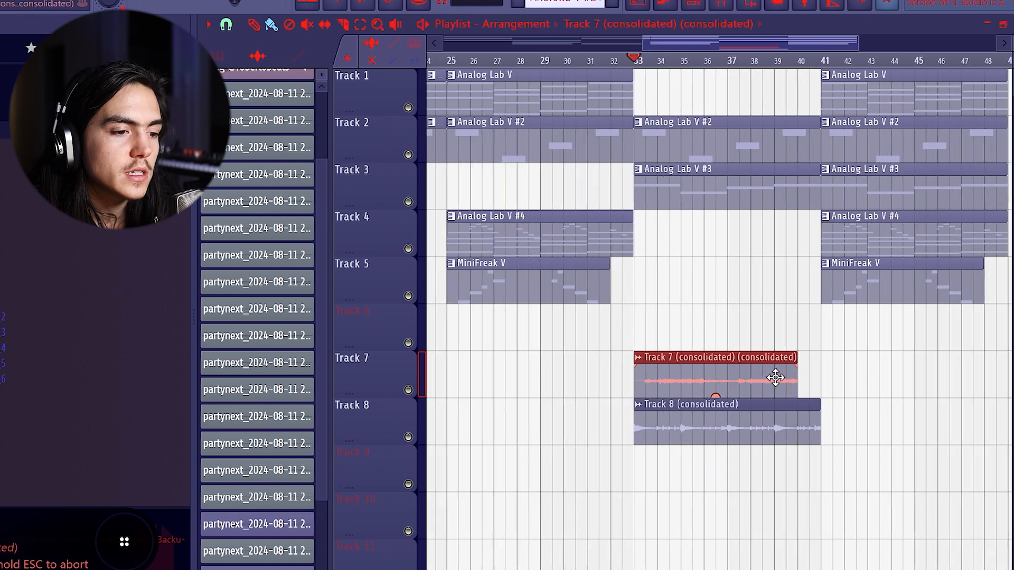
{"action": "left_click_drag", "start_coordinate": [577, 382], "coordinate": [509, 388]}
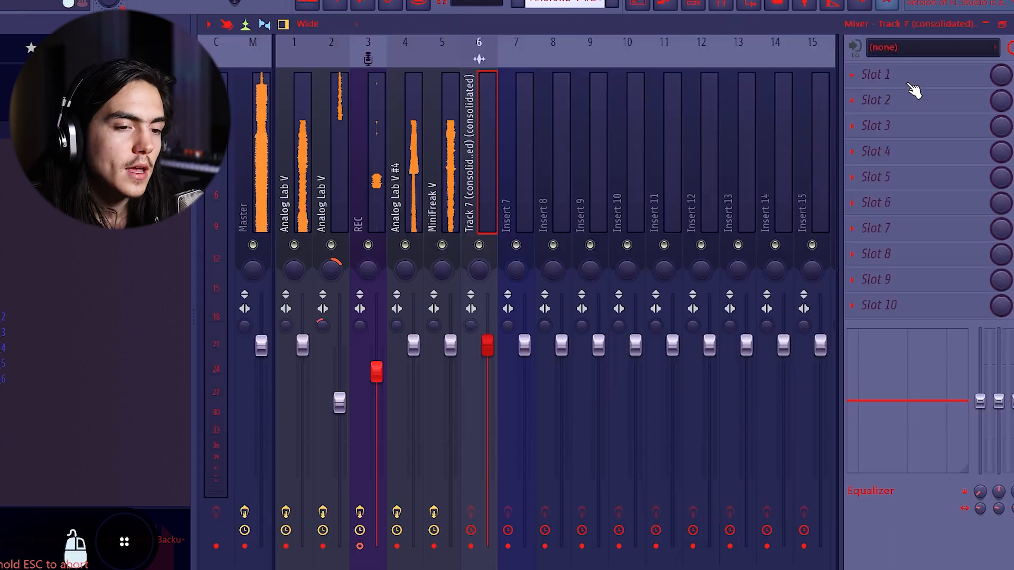
{"action": "left_click", "coordinate": [907, 81]}
{"action": "key", "text": "v"}
{"action": "key", "text": "Return"}
{"action": "left_click_drag", "start_coordinate": [544, 332], "coordinate": [544, 344]}
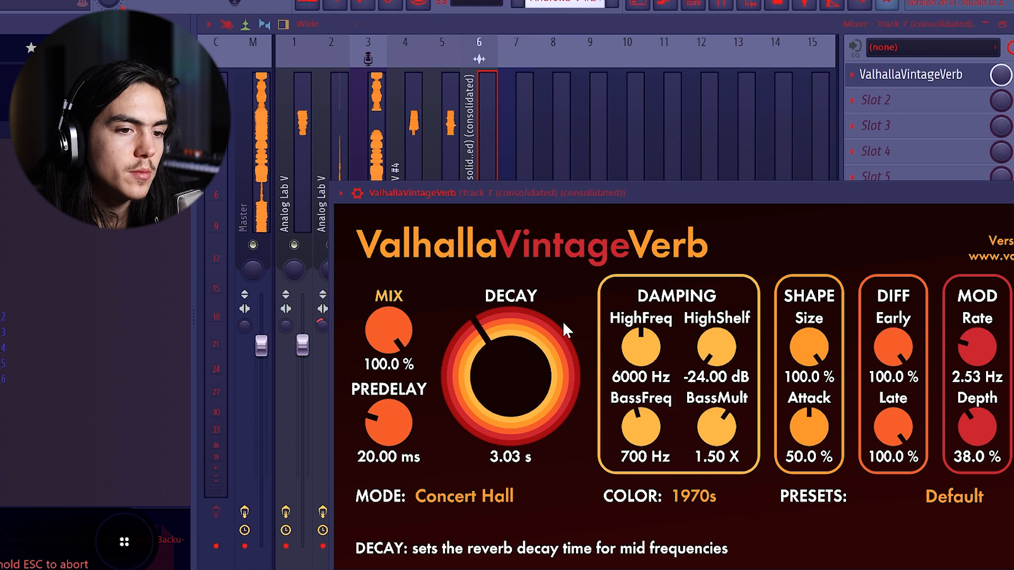
Step: Lower the reverb slot's mix level and cut the track's equalizer at 242 Hz by -18 and at 11.1 kHz by -18
{"action": "left_click", "coordinate": [942, 80]}
{"action": "left_click_drag", "start_coordinate": [1001, 75], "coordinate": [1001, 111]}
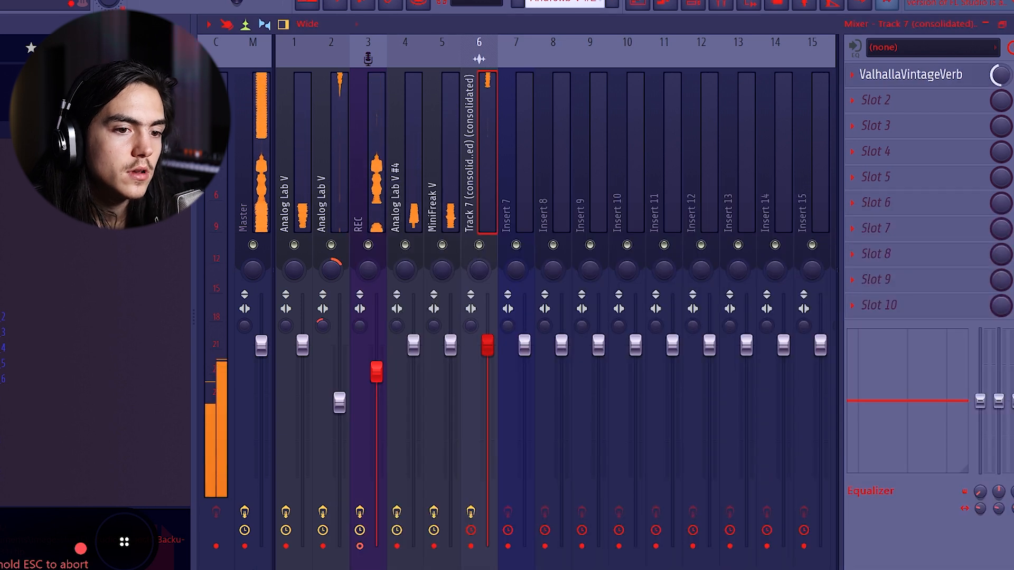
{"action": "left_click_drag", "start_coordinate": [1013, 401], "coordinate": [1013, 473]}
{"action": "left_click_drag", "start_coordinate": [981, 402], "coordinate": [1013, 484]}
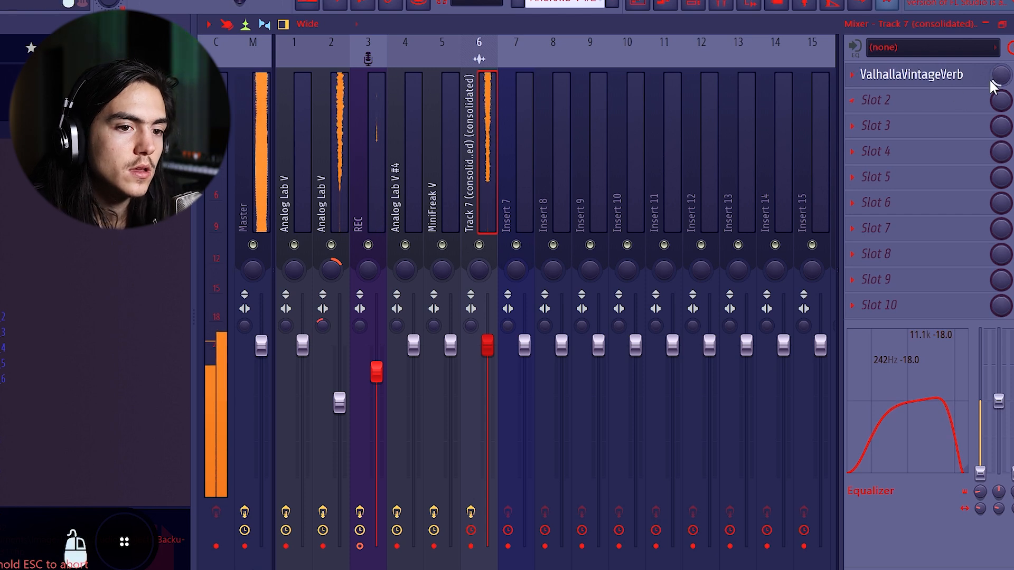
Step: Load Little MicroShift in slot 3 of the consolidated Track 7 mixer insert, keeping its Default preset
{"action": "left_click", "coordinate": [912, 126]}
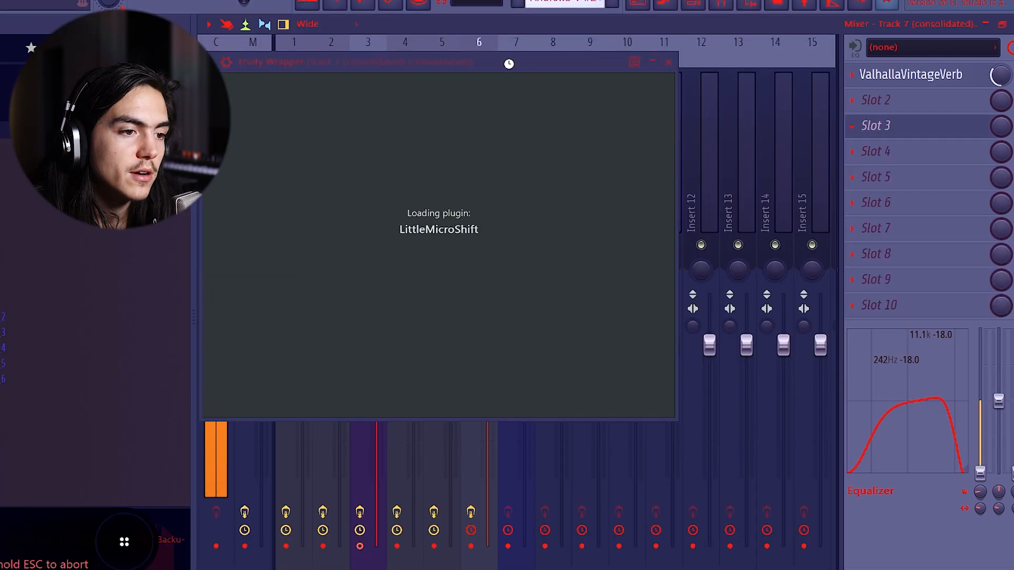
{"action": "left_click_drag", "start_coordinate": [523, 71], "coordinate": [566, 97]}
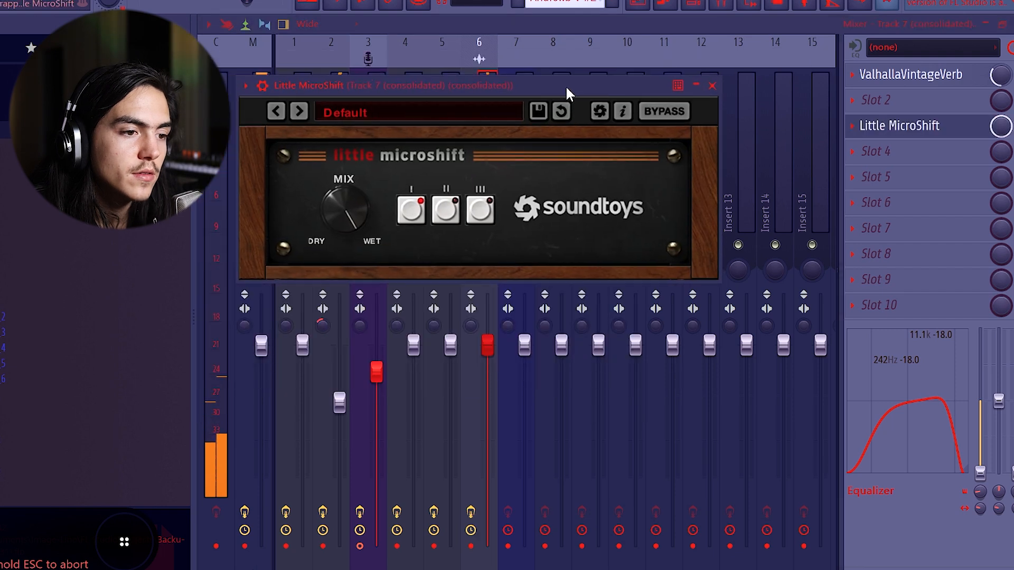
{"action": "left_click", "coordinate": [902, 128]}
Step: Place the consolidated Track 7 clip on Track 5 at bar 41 in place of the MiniFreak V clip
{"action": "key", "text": "F5"}
{"action": "left_click_drag", "start_coordinate": [760, 288], "coordinate": [717, 303]}
{"action": "key", "text": "ctrl+a"}
{"action": "key", "text": "ctrl+d"}
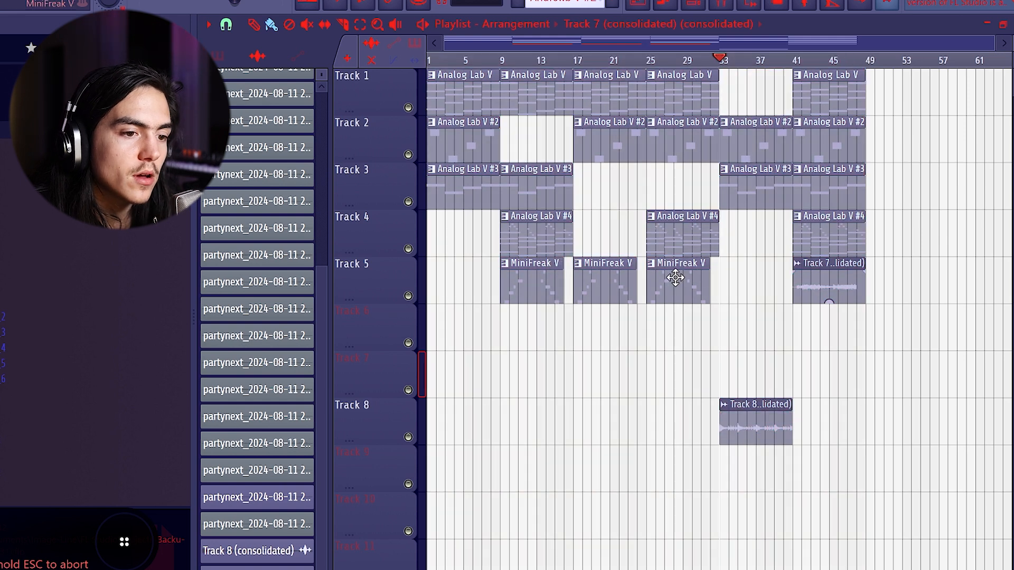
Step: Delete the MiniFreak V clip at bar 25 on Track 5 and play back the arrangement through that section
{"action": "scroll", "coordinate": [760, 288], "scroll_direction": "up", "scroll_amount": 2}
{"action": "scroll", "coordinate": [761, 286], "scroll_direction": "down", "scroll_amount": 3}
{"action": "key", "text": "space"}
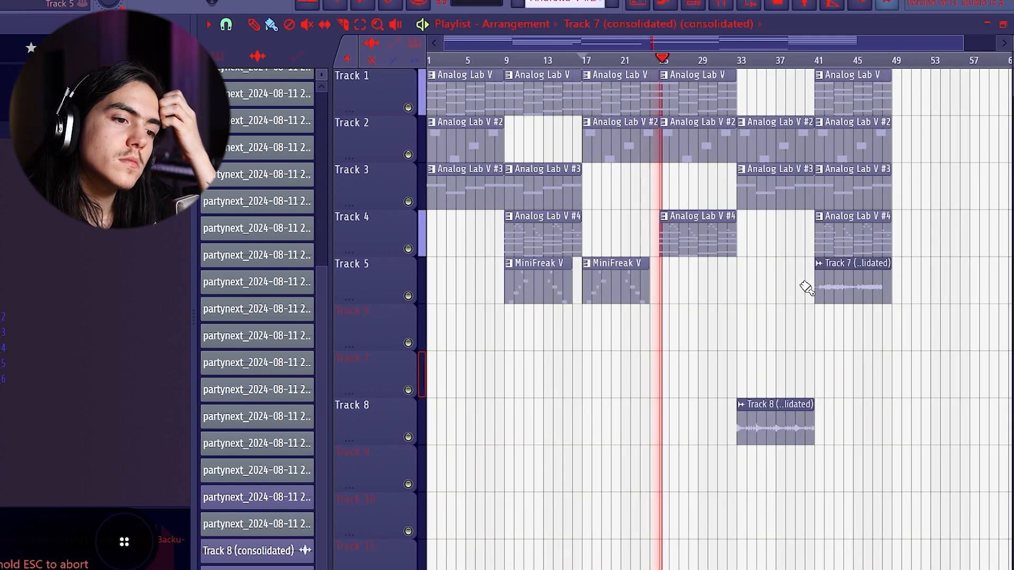
{"action": "scroll", "coordinate": [787, 263], "scroll_direction": "down", "scroll_amount": 1}
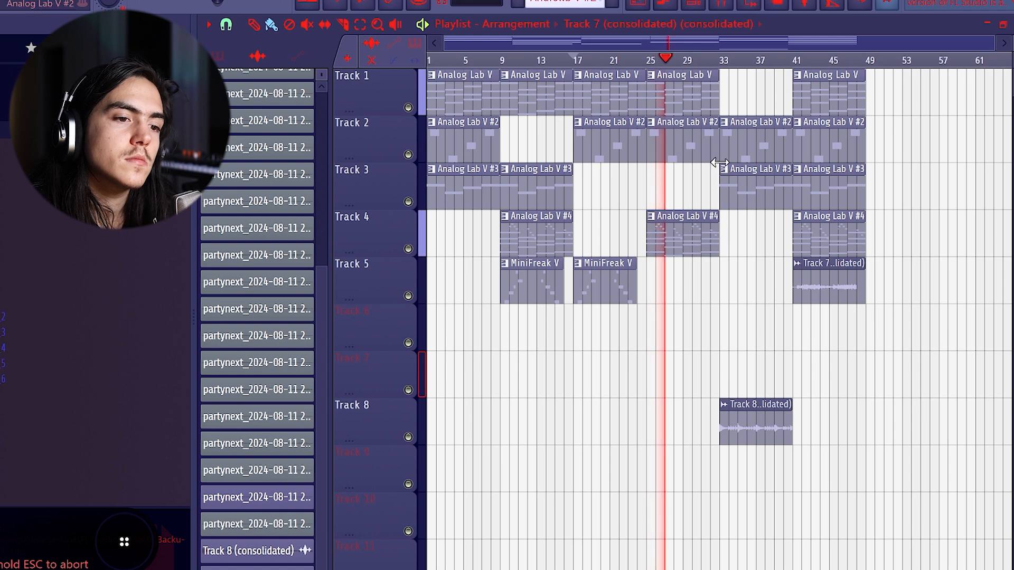
Step: Make the Analog Lab V #2 clip at bar 33 a unique pattern and open it for editing
{"action": "left_click", "coordinate": [728, 124]}
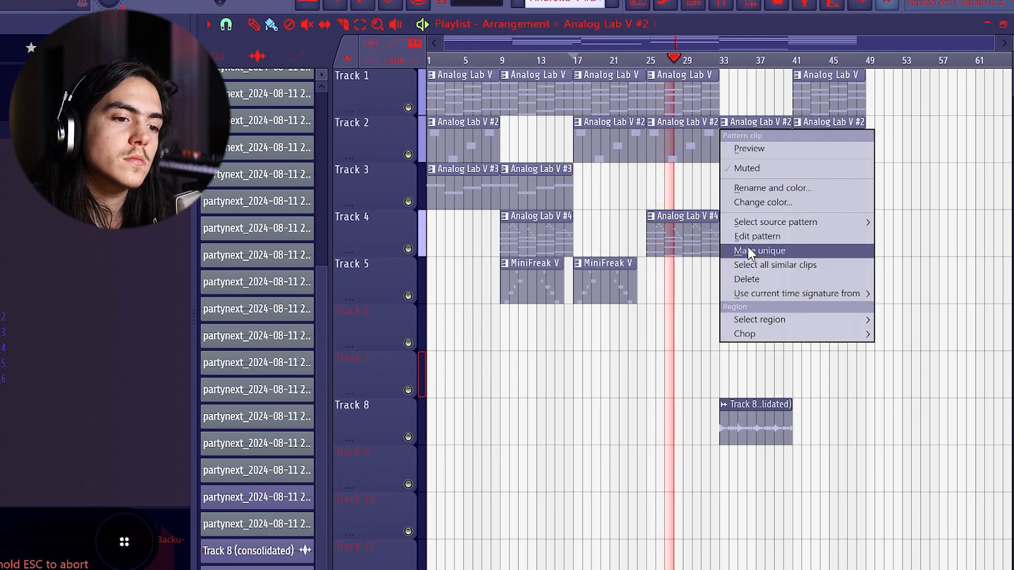
{"action": "left_click", "coordinate": [748, 247]}
{"action": "double_click", "coordinate": [746, 135]}
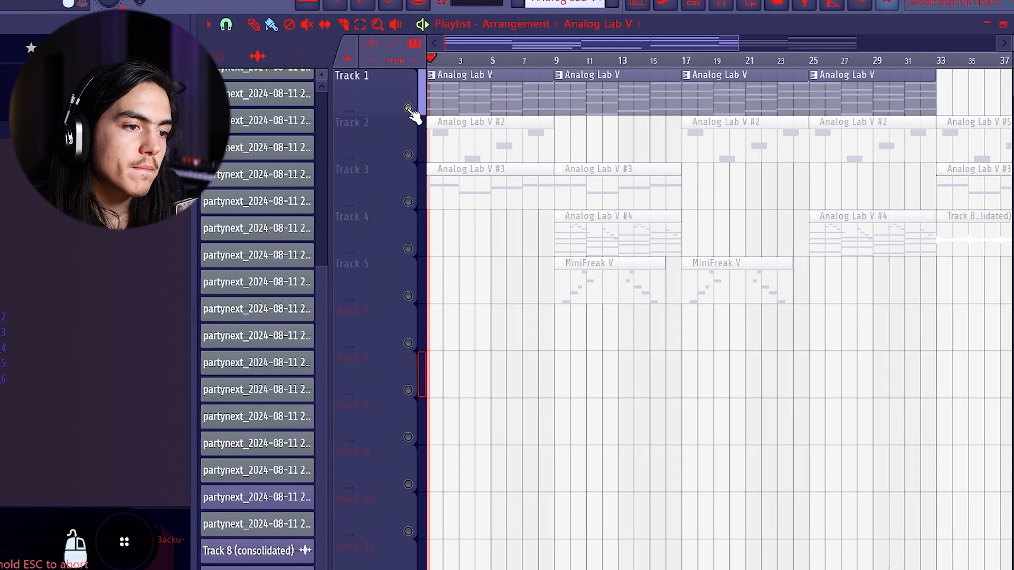
Step: Unmute Tracks 2 and 3 in turn while auditioning the opening section, and re-enable all remaining playlist tracks
{"action": "left_click", "coordinate": [409, 155]}
{"action": "key", "text": "space"}
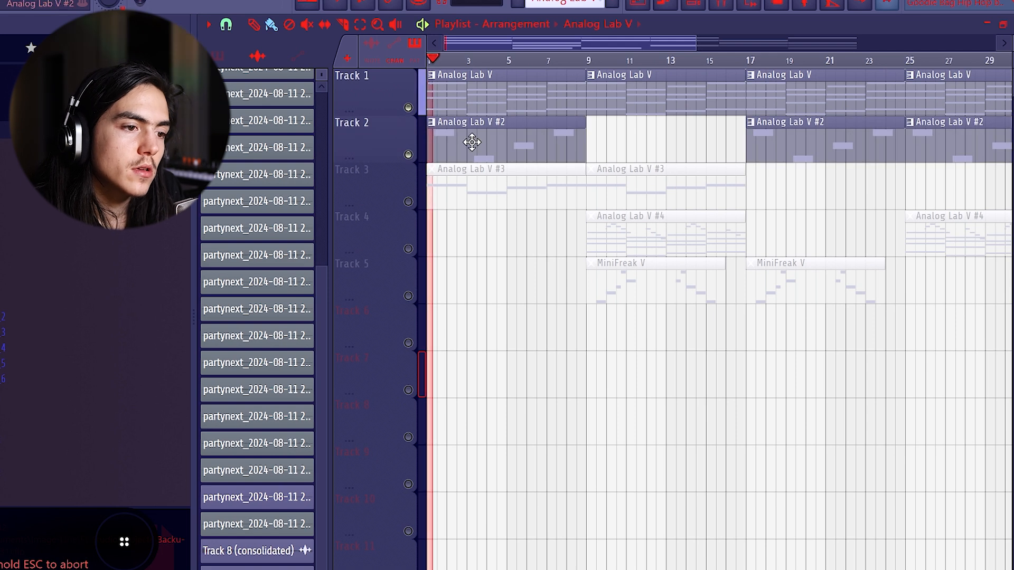
{"action": "key", "text": "space"}
{"action": "left_click", "coordinate": [421, 166]}
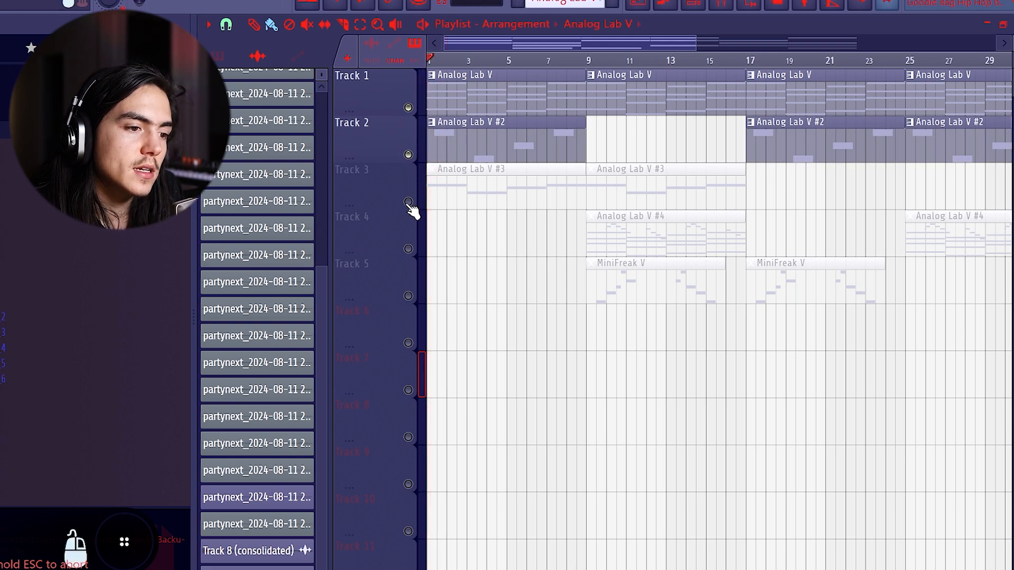
{"action": "left_click", "coordinate": [409, 201]}
{"action": "scroll", "coordinate": [457, 153], "scroll_direction": "down", "scroll_amount": 2}
{"action": "right_click", "coordinate": [409, 108]}
{"action": "right_click", "coordinate": [408, 108]}
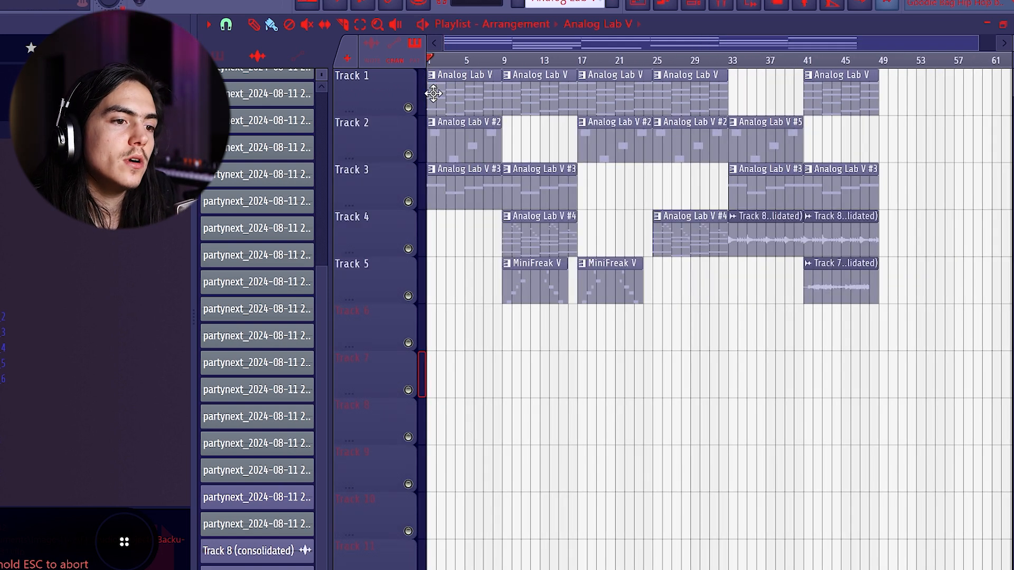
Step: Play back the arrangement from bar 9 with all tracks active to check the layered parts
{"action": "scroll", "coordinate": [559, 97], "scroll_direction": "up", "scroll_amount": 3}
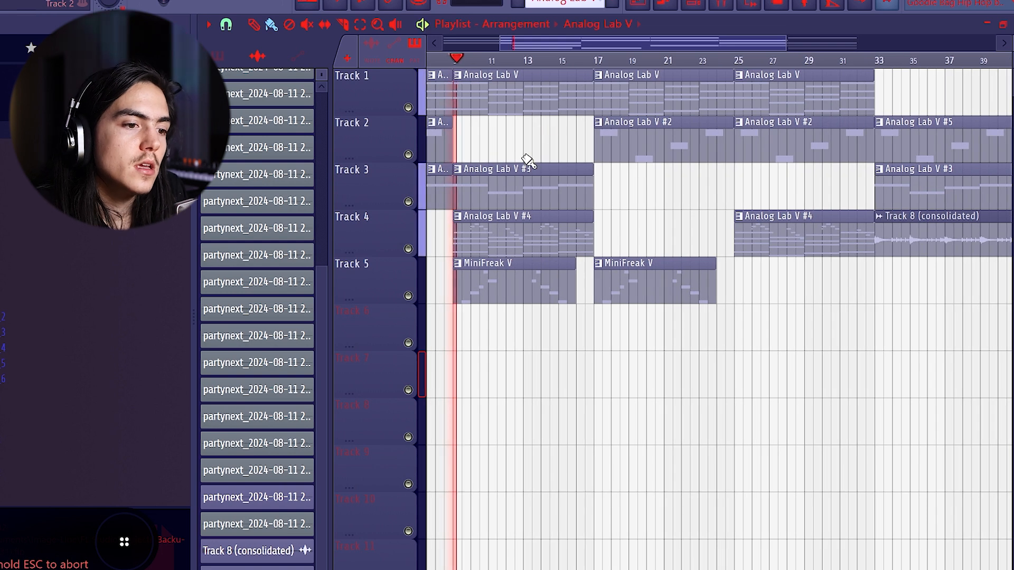
{"action": "scroll", "coordinate": [510, 194], "scroll_direction": "down", "scroll_amount": 2}
{"action": "scroll", "coordinate": [544, 234], "scroll_direction": "up", "scroll_amount": 1}
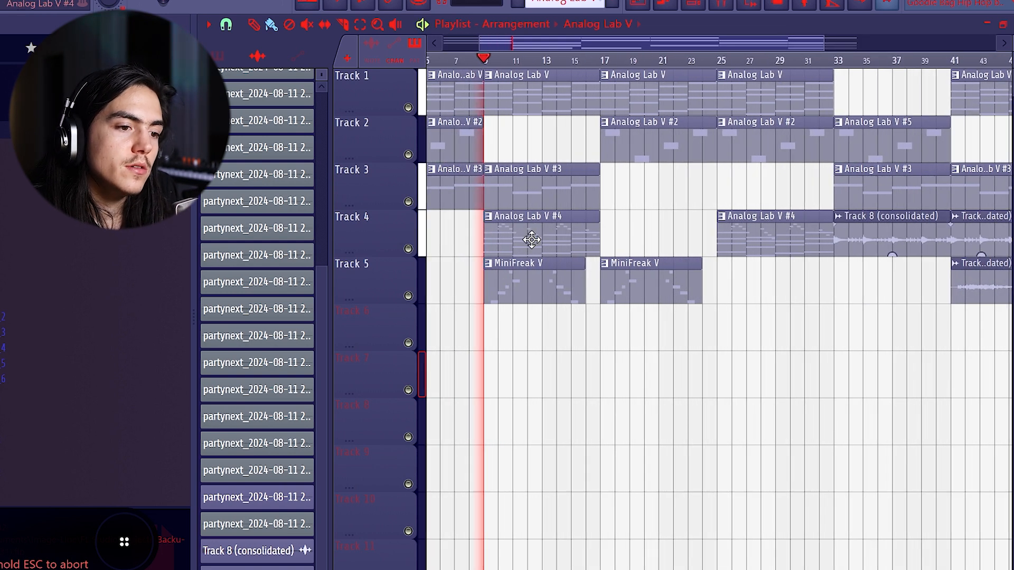
{"action": "key", "text": "space"}
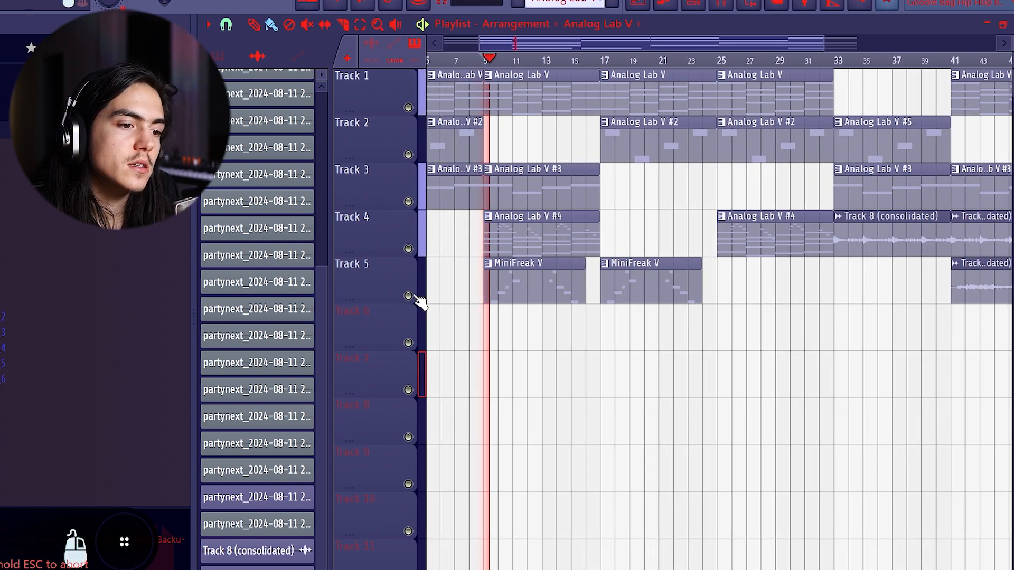
{"action": "scroll", "coordinate": [499, 243], "scroll_direction": "down", "scroll_amount": 2}
{"action": "scroll", "coordinate": [588, 199], "scroll_direction": "up", "scroll_amount": 3}
{"action": "scroll", "coordinate": [587, 199], "scroll_direction": "up", "scroll_amount": 2}
{"action": "key", "text": "space"}
{"action": "scroll", "coordinate": [511, 145], "scroll_direction": "up", "scroll_amount": 1}
{"action": "scroll", "coordinate": [511, 145], "scroll_direction": "down", "scroll_amount": 3}
Step: Play back from bar 17 and highlight the Analog Lab V and Analog Lab V #2 clips between bars 17 and 33
{"action": "left_click", "coordinate": [582, 59]}
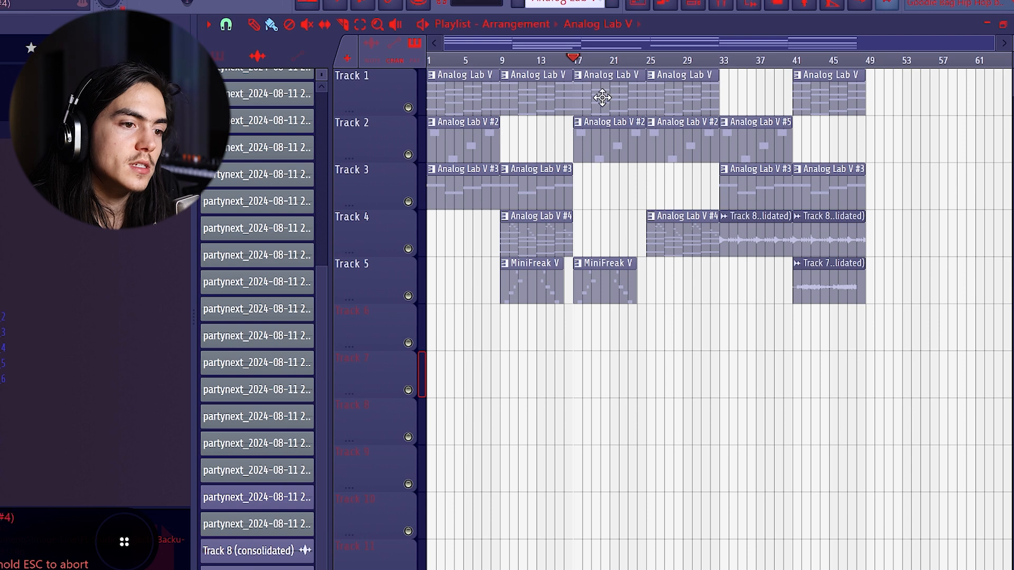
{"action": "scroll", "coordinate": [600, 94], "scroll_direction": "up", "scroll_amount": 4}
{"action": "left_click_drag", "start_coordinate": [580, 152], "coordinate": [740, 82]}
{"action": "key", "text": "space"}
{"action": "scroll", "coordinate": [671, 178], "scroll_direction": "down", "scroll_amount": 2}
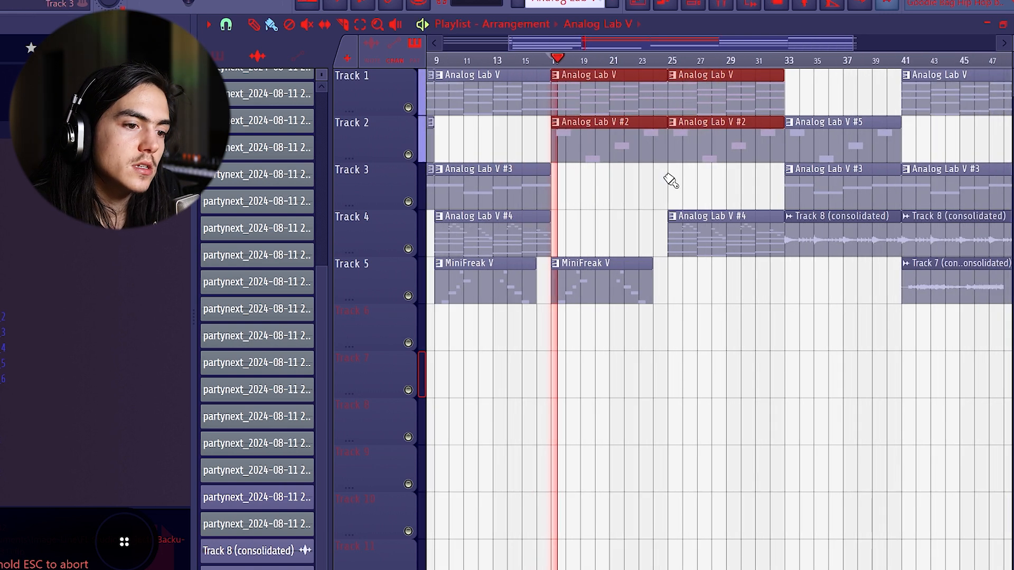
{"action": "left_click", "coordinate": [672, 177]}
{"action": "key", "text": "space"}
{"action": "left_click_drag", "start_coordinate": [623, 91], "coordinate": [720, 114]}
{"action": "scroll", "coordinate": [611, 200], "scroll_direction": "down", "scroll_amount": 1}
{"action": "scroll", "coordinate": [612, 201], "scroll_direction": "up", "scroll_amount": 2}
{"action": "key", "text": "ctrl+a"}
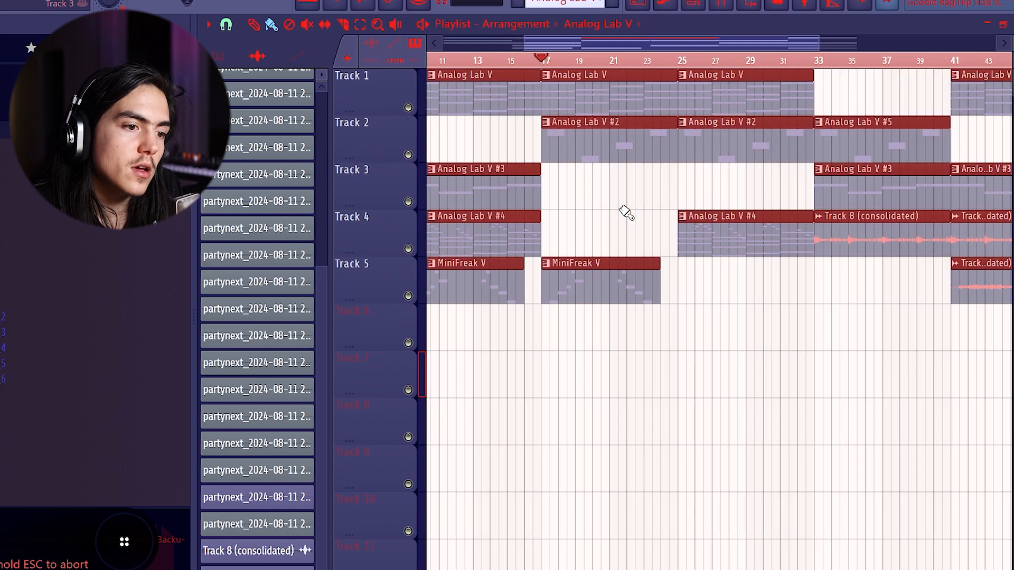
{"action": "scroll", "coordinate": [591, 197], "scroll_direction": "down", "scroll_amount": 2}
{"action": "left_click_drag", "start_coordinate": [579, 189], "coordinate": [671, 188]}
{"action": "key", "text": "ctrl+a"}
{"action": "left_click", "coordinate": [673, 188], "text": "ctrl"}
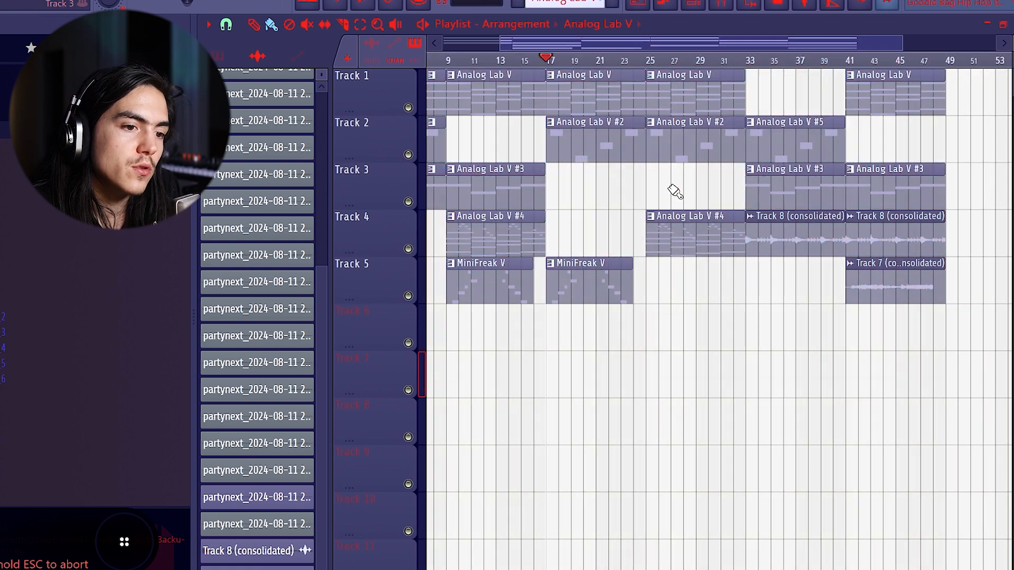
{"action": "scroll", "coordinate": [624, 196], "scroll_direction": "down", "scroll_amount": 2}
{"action": "scroll", "coordinate": [580, 204], "scroll_direction": "up", "scroll_amount": 4}
{"action": "key", "text": "ctrl+a"}
{"action": "scroll", "coordinate": [688, 194], "scroll_direction": "down", "scroll_amount": 4}
{"action": "left_click", "coordinate": [684, 200], "text": "ctrl"}
{"action": "scroll", "coordinate": [689, 206], "scroll_direction": "down", "scroll_amount": 1}
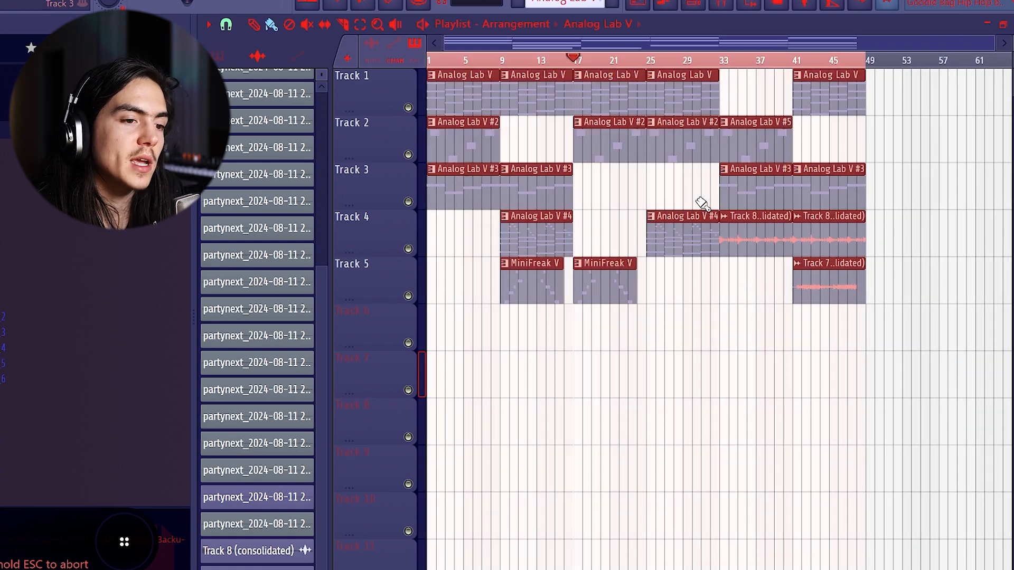
Step: Examine the notes of the Analog Lab V #4 clip at bar 25 and play back that section
{"action": "scroll", "coordinate": [679, 210], "scroll_direction": "up", "scroll_amount": 1}
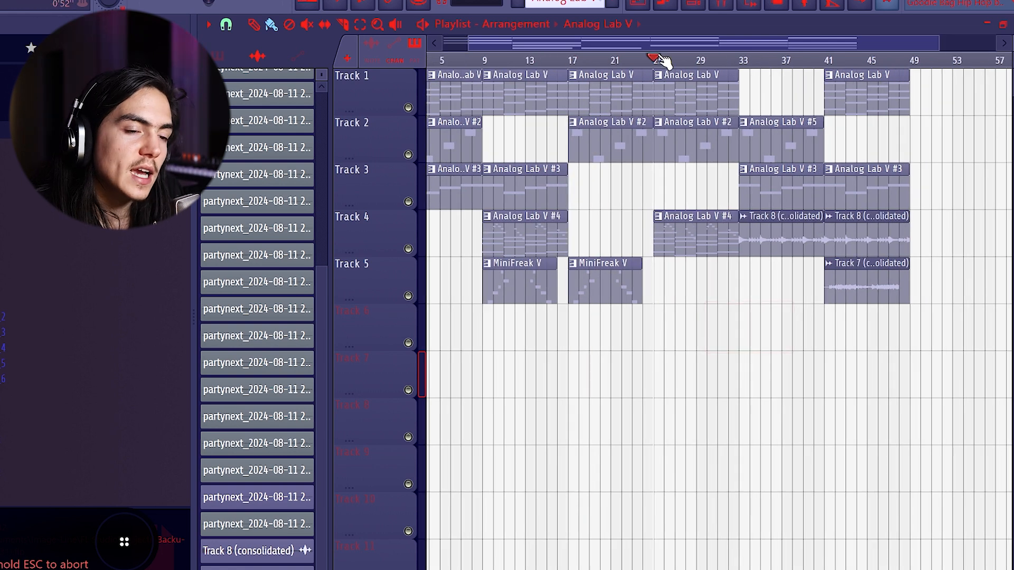
{"action": "left_click_drag", "start_coordinate": [655, 288], "coordinate": [634, 287]}
{"action": "left_click", "coordinate": [713, 314]}
{"action": "right_click", "coordinate": [730, 327]}
{"action": "double_click", "coordinate": [687, 236]}
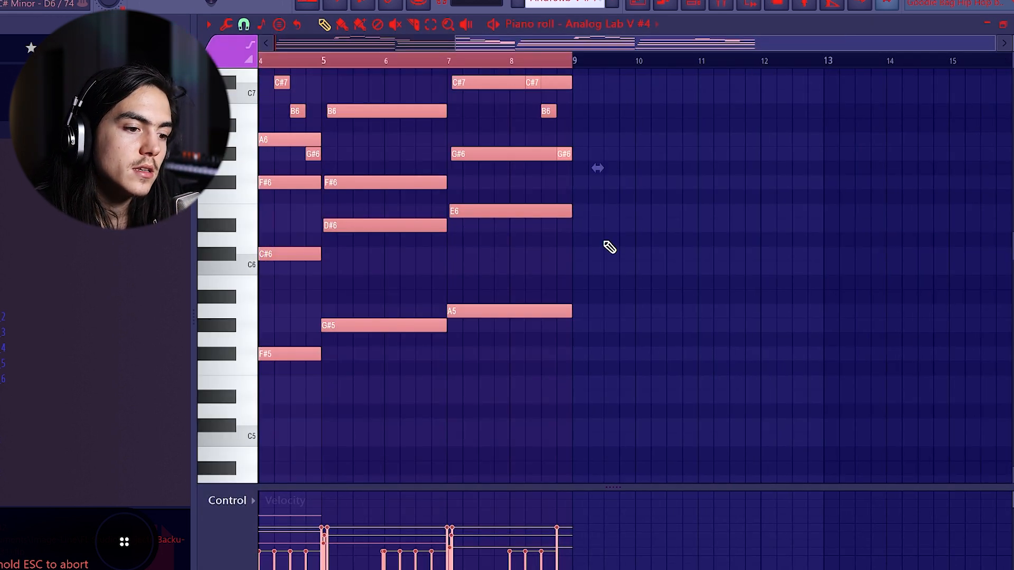
{"action": "key", "text": "Escape"}
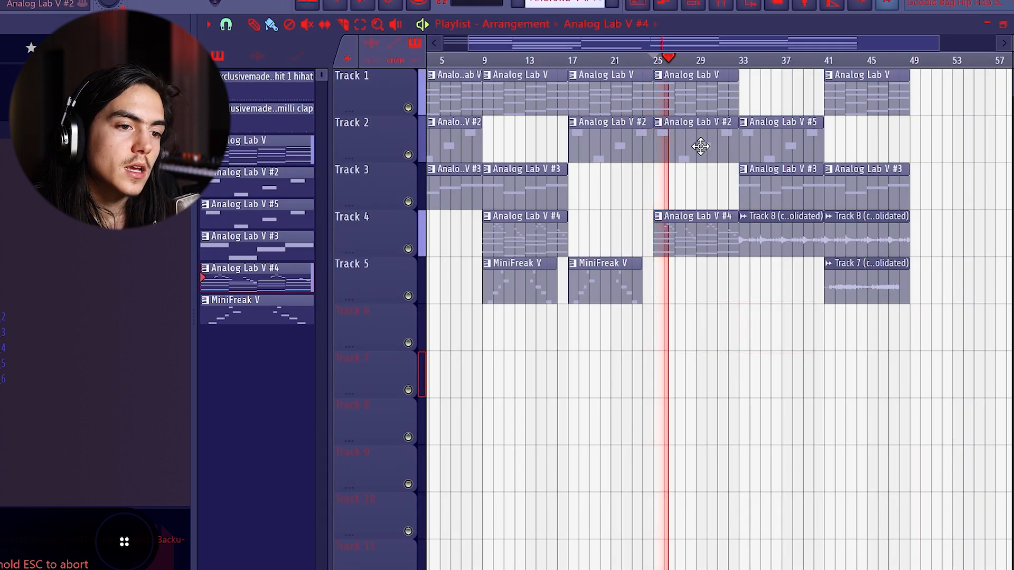
{"action": "key", "text": "space"}
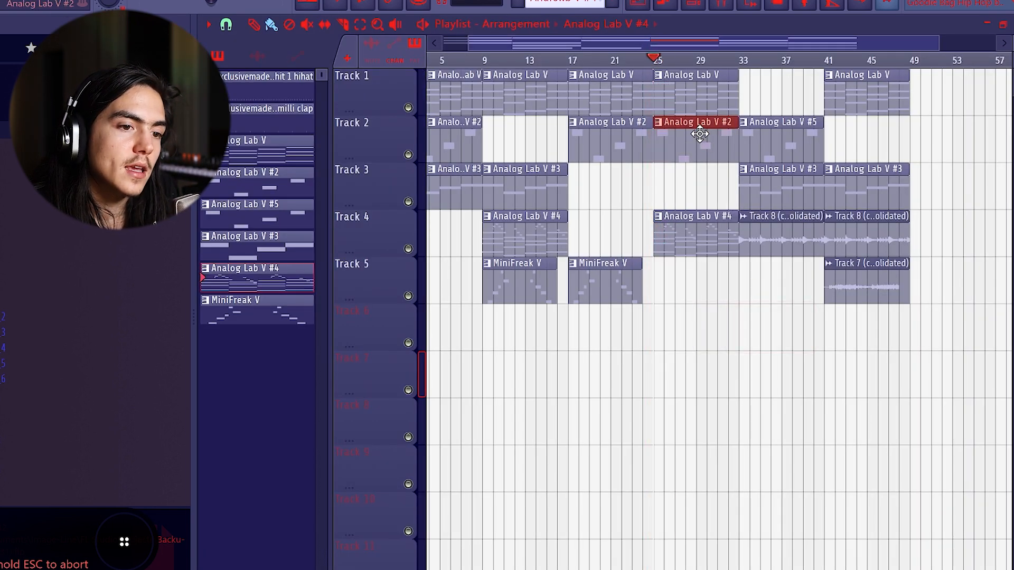
{"action": "key", "text": "space"}
{"action": "scroll", "coordinate": [724, 100], "scroll_direction": "down", "scroll_amount": 1}
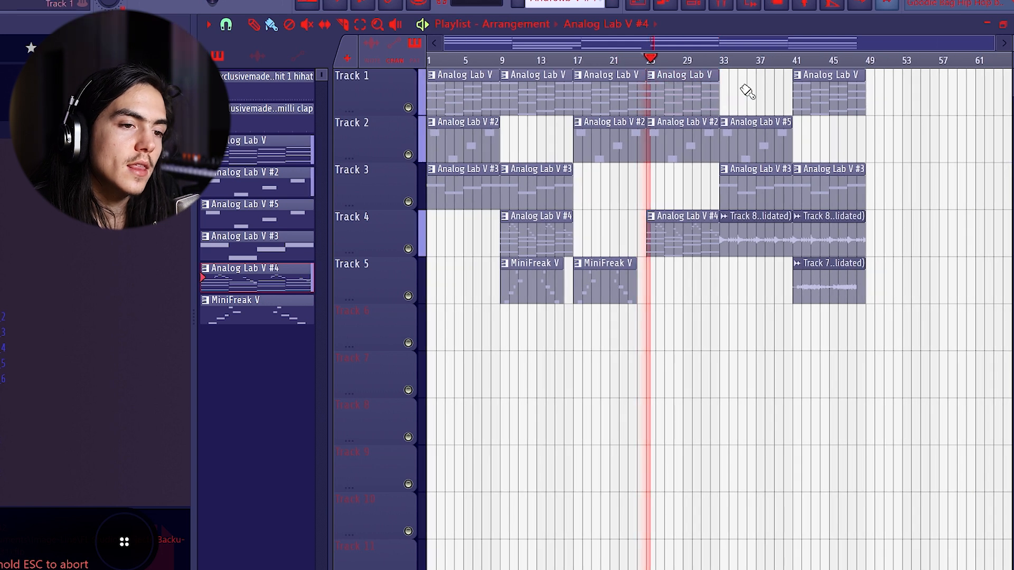
{"action": "key", "text": "space"}
Step: Set the playhead to bar 33 and highlight the Analog Lab V #3 and consolidated Track 8 clips starting there
{"action": "left_click", "coordinate": [722, 62]}
{"action": "scroll", "coordinate": [798, 147], "scroll_direction": "up", "scroll_amount": 2}
{"action": "key", "text": "ctrl+a"}
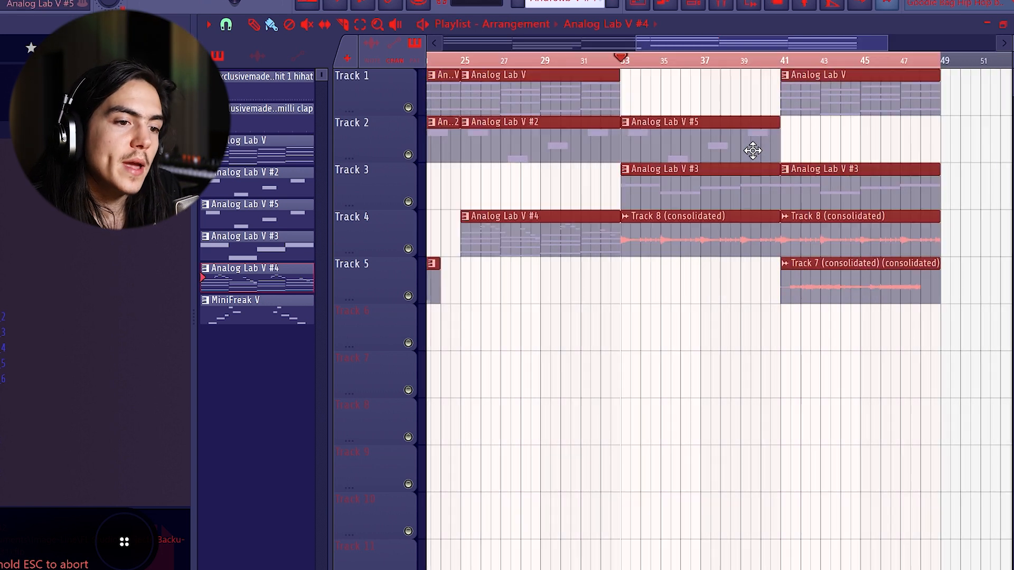
{"action": "scroll", "coordinate": [753, 151], "scroll_direction": "down", "scroll_amount": 2}
{"action": "left_click", "coordinate": [713, 185], "text": "ctrl"}
{"action": "left_click", "coordinate": [780, 196], "text": "ctrl"}
{"action": "scroll", "coordinate": [752, 209], "scroll_direction": "up", "scroll_amount": 2}
{"action": "scroll", "coordinate": [746, 230], "scroll_direction": "down", "scroll_amount": 1}
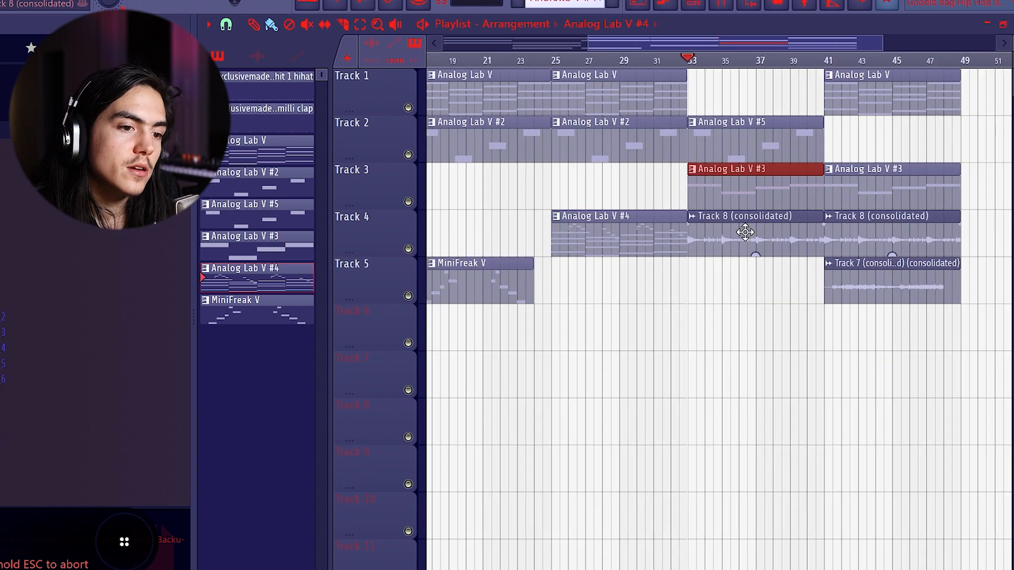
{"action": "left_click", "coordinate": [745, 235]}
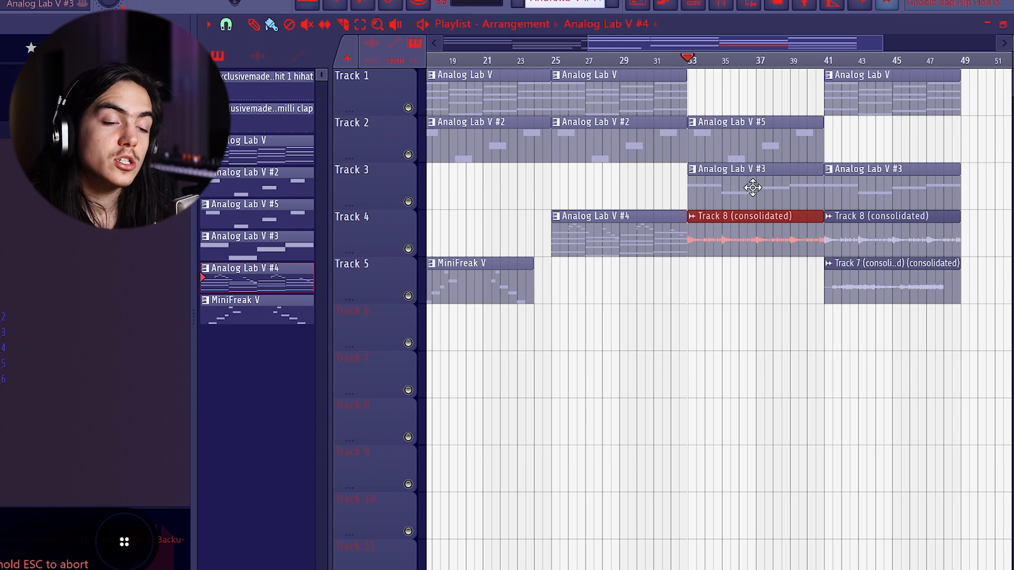
{"action": "left_click", "coordinate": [746, 236]}
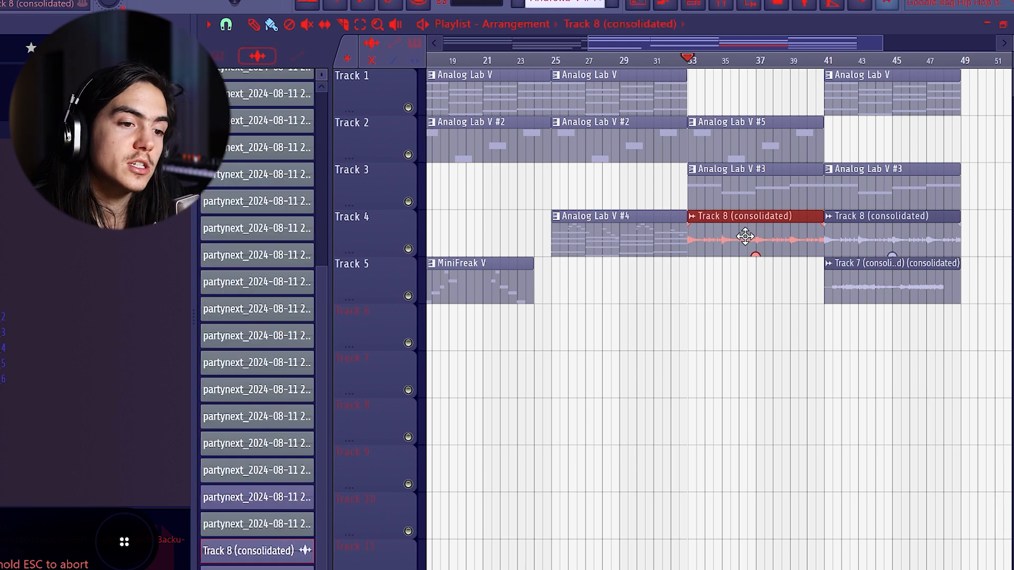
Step: Open the notes of the Analog Lab V #5 clip, return to the playlist and play back from bar 33
{"action": "left_click", "coordinate": [738, 143]}
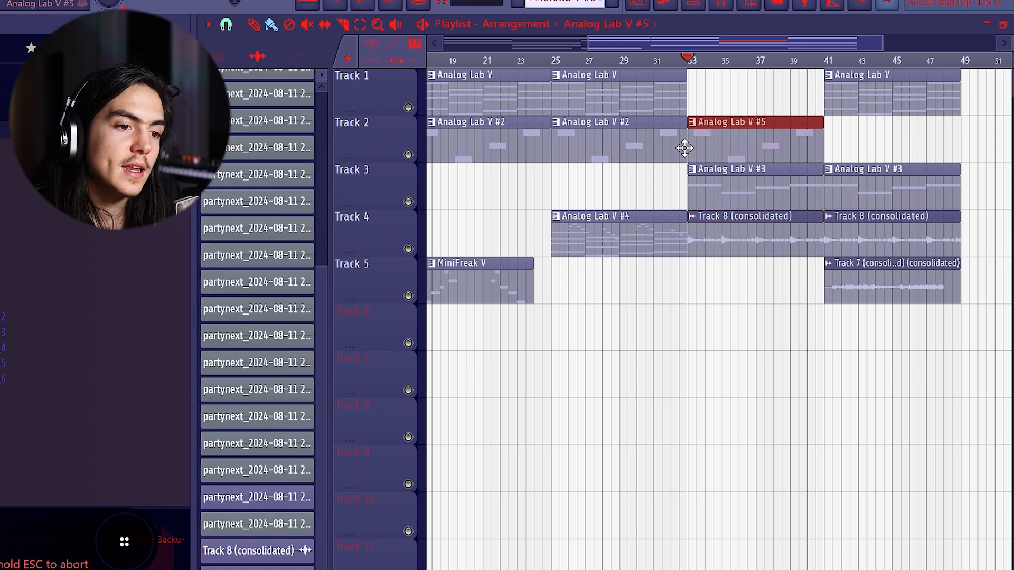
{"action": "double_click", "coordinate": [761, 140]}
{"action": "left_click", "coordinate": [641, 5]}
{"action": "key", "text": "space"}
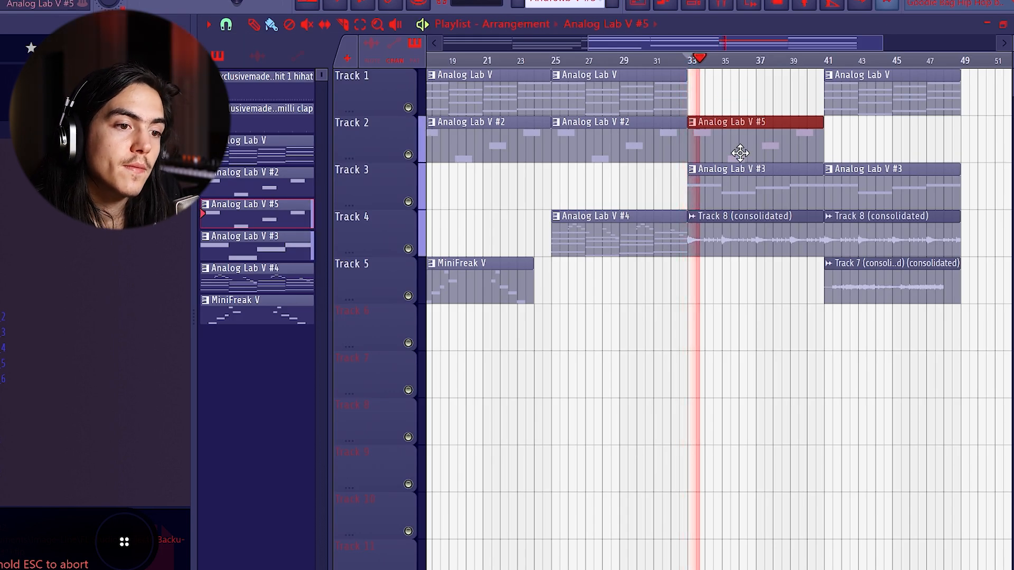
Step: Add PanMan in slot 4 of the Analog Lab V insert 2 and lower its mix level while auditioning the insert in solo
{"action": "left_click", "coordinate": [734, 8]}
{"action": "left_click", "coordinate": [379, 110]}
{"action": "left_click", "coordinate": [346, 108]}
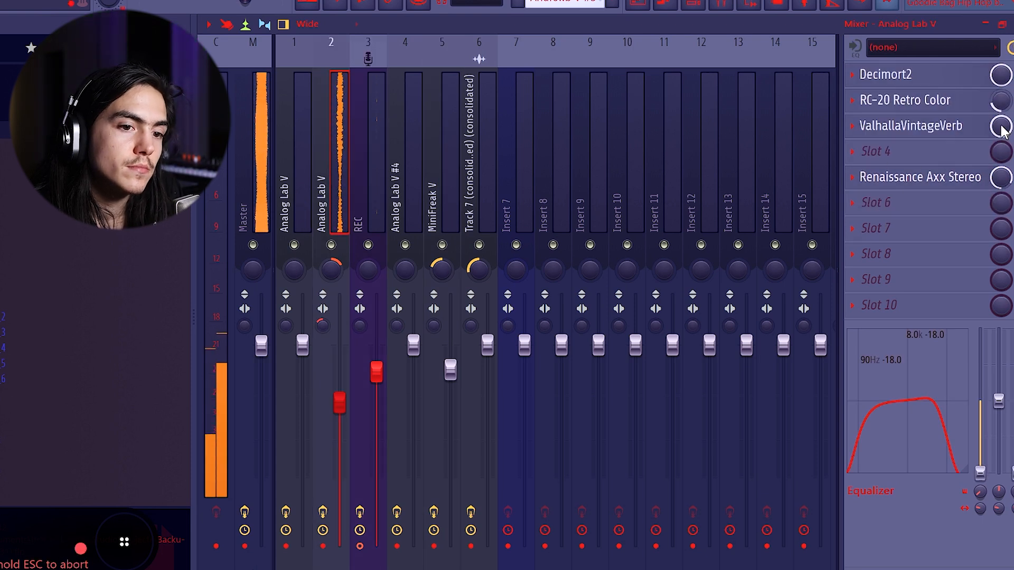
{"action": "left_click", "coordinate": [960, 127]}
{"action": "left_click", "coordinate": [960, 127]}
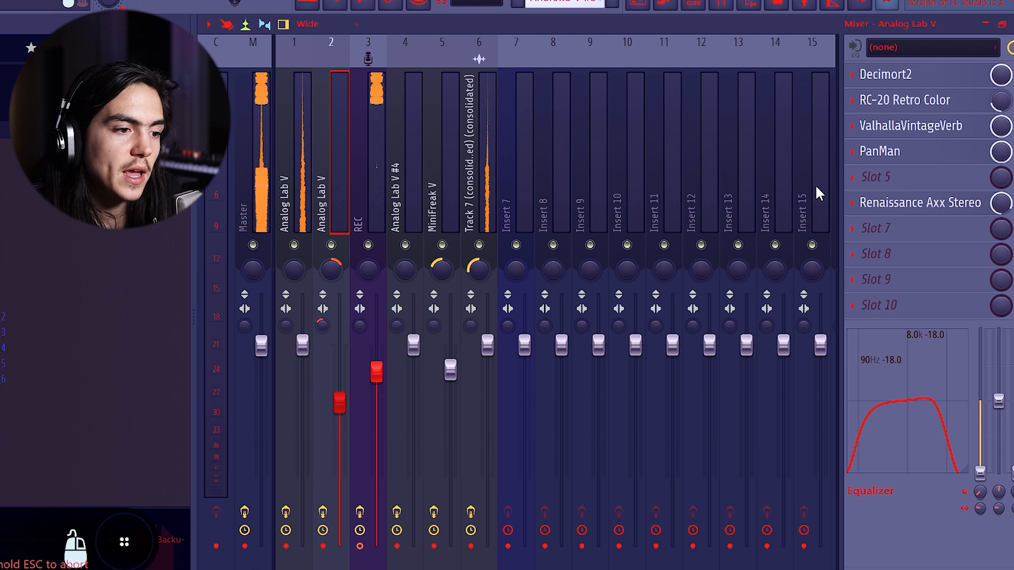
{"action": "right_click", "coordinate": [341, 241]}
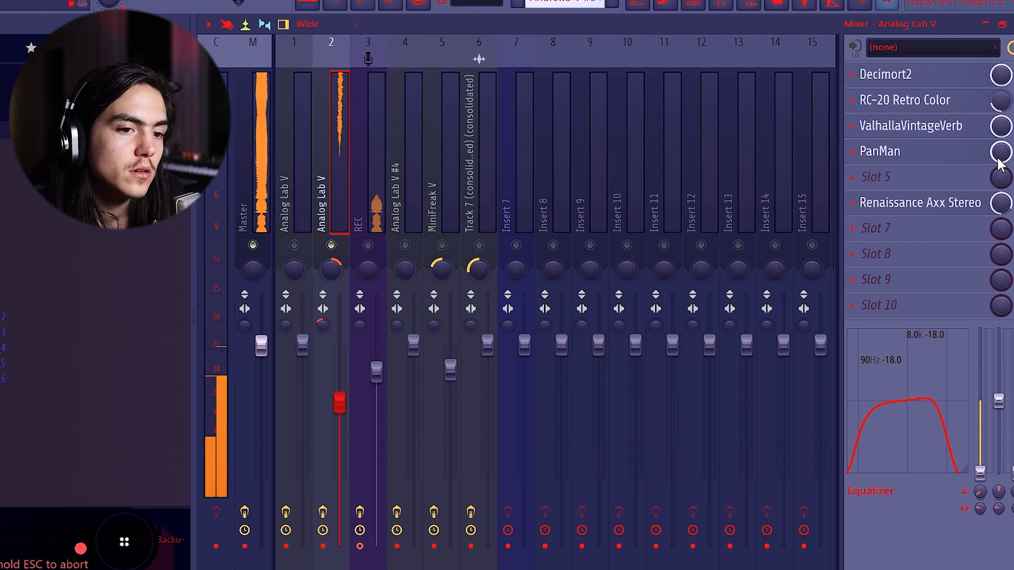
{"action": "right_click", "coordinate": [331, 245]}
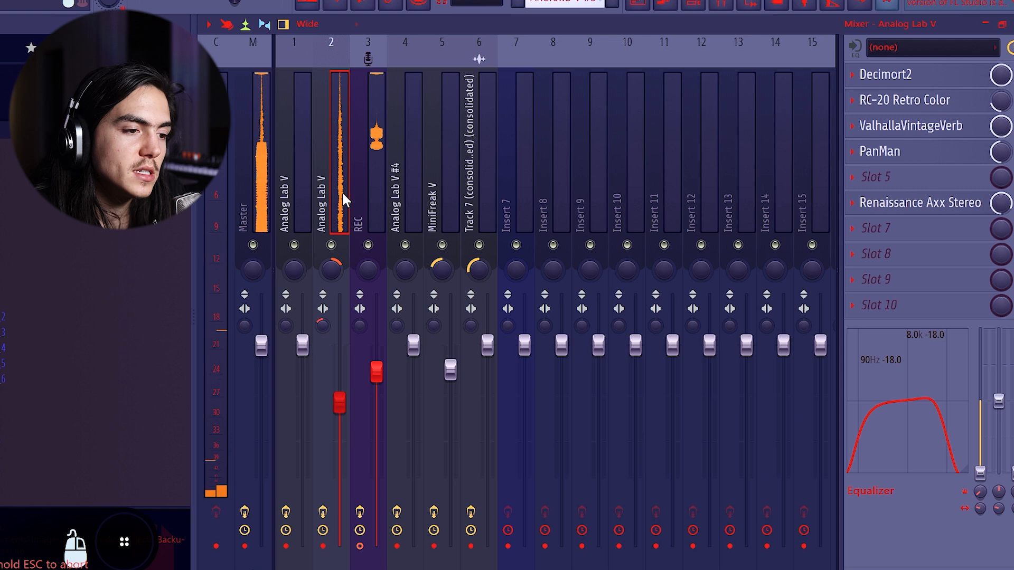
Step: Load ValhallaVintageVerb with its Default preset on insert 2, lower its mix level and move it to slot 7
{"action": "left_click", "coordinate": [899, 252]}
{"action": "key", "text": "v"}
{"action": "key", "text": "Return"}
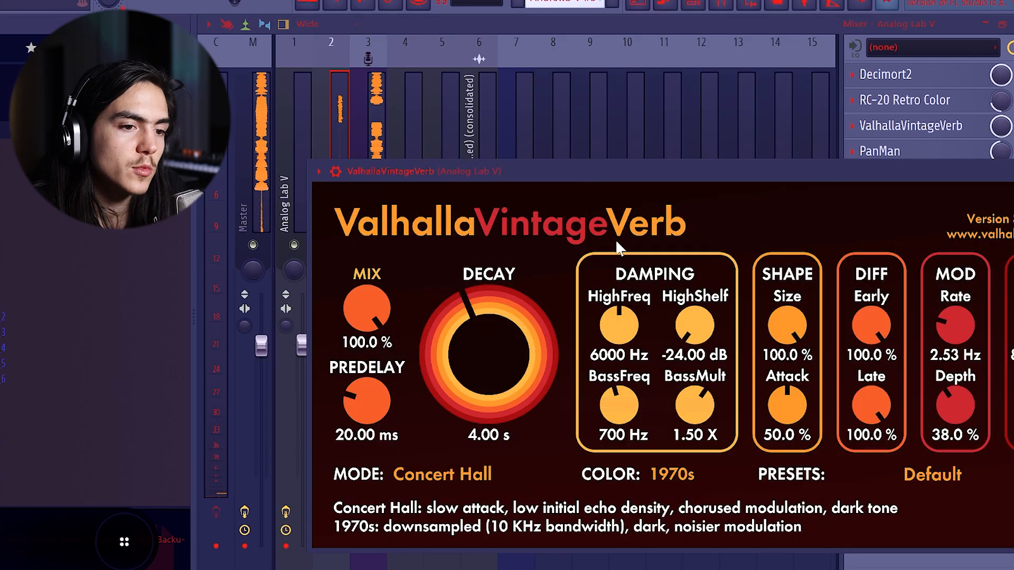
{"action": "left_click_drag", "start_coordinate": [681, 171], "coordinate": [419, 172]}
{"action": "left_click", "coordinate": [833, 178]}
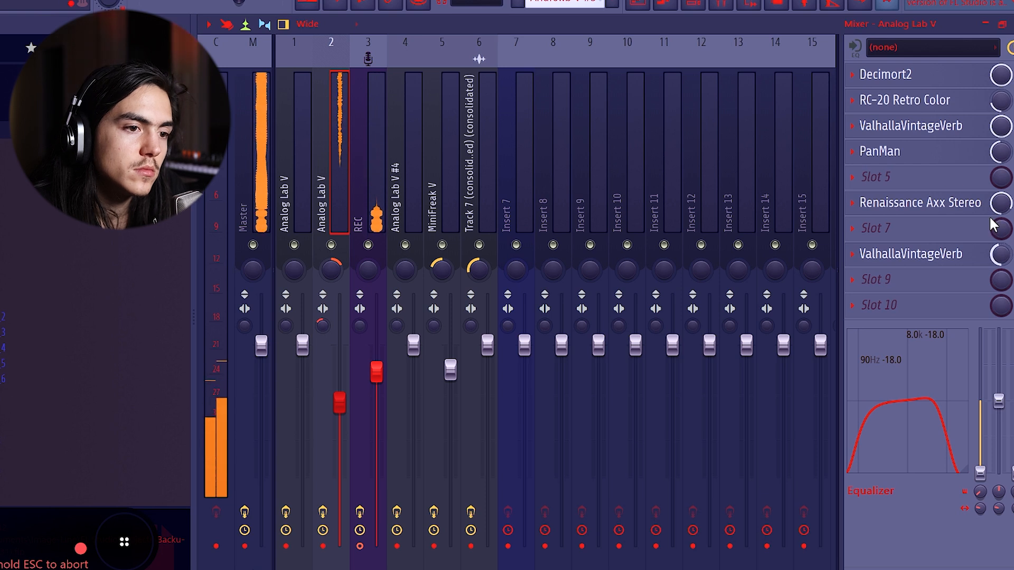
{"action": "scroll", "coordinate": [948, 254], "scroll_direction": "up", "scroll_amount": 2}
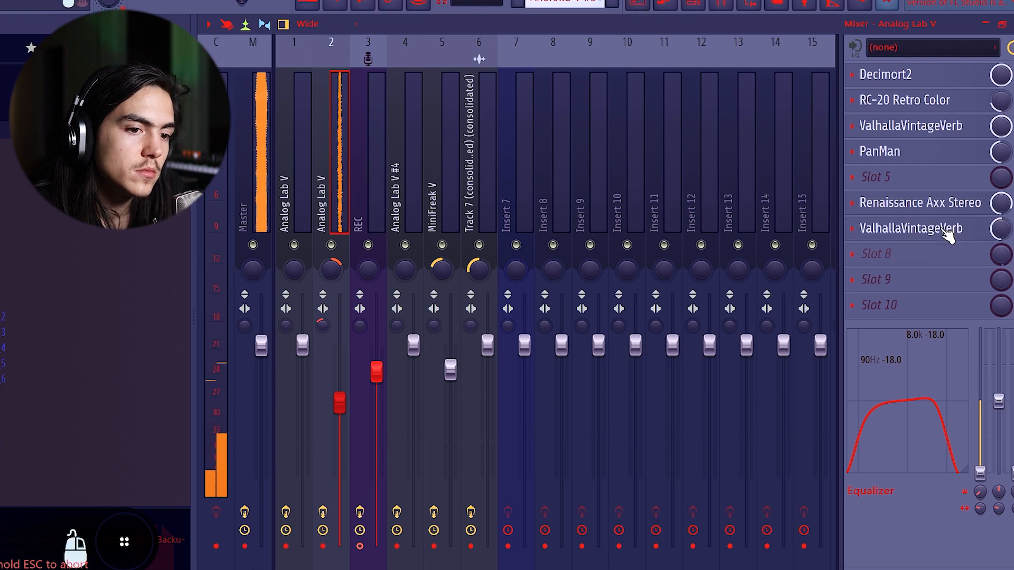
Step: Return to the playlist, stop playback and set the playhead to bar 41
{"action": "left_click", "coordinate": [640, 3]}
{"action": "key", "text": "space"}
{"action": "left_click", "coordinate": [779, 333]}
{"action": "right_click", "coordinate": [797, 340]}
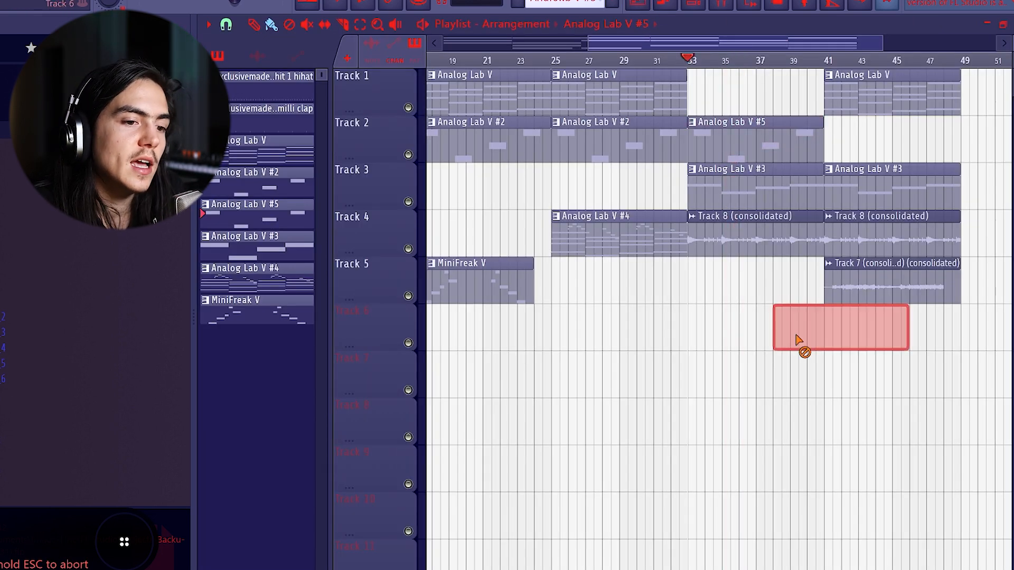
{"action": "scroll", "coordinate": [734, 158], "scroll_direction": "up", "scroll_amount": 4}
{"action": "scroll", "coordinate": [741, 140], "scroll_direction": "down", "scroll_amount": 3}
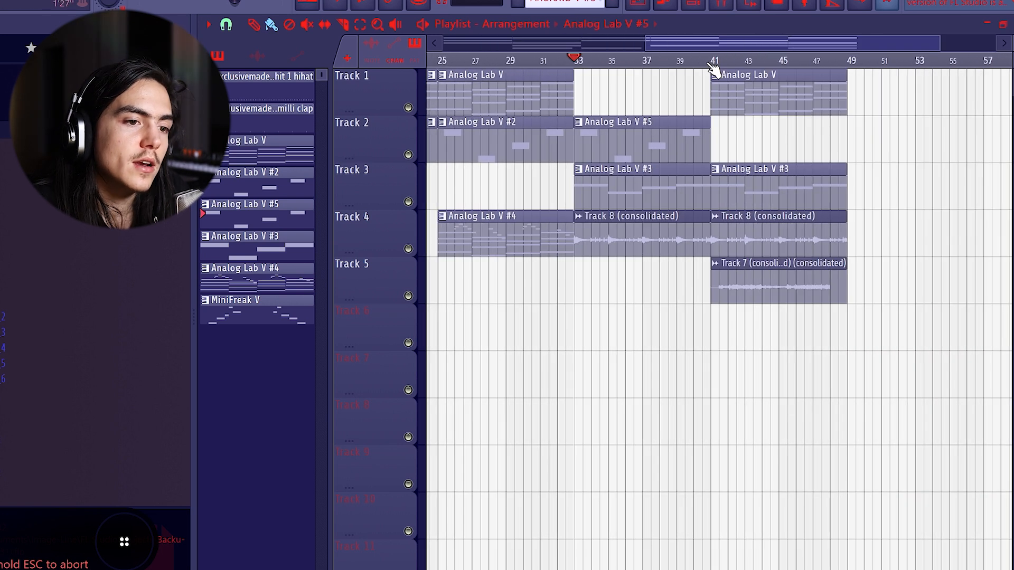
{"action": "scroll", "coordinate": [740, 83], "scroll_direction": "down", "scroll_amount": 2}
{"action": "scroll", "coordinate": [866, 122], "scroll_direction": "up", "scroll_amount": 4}
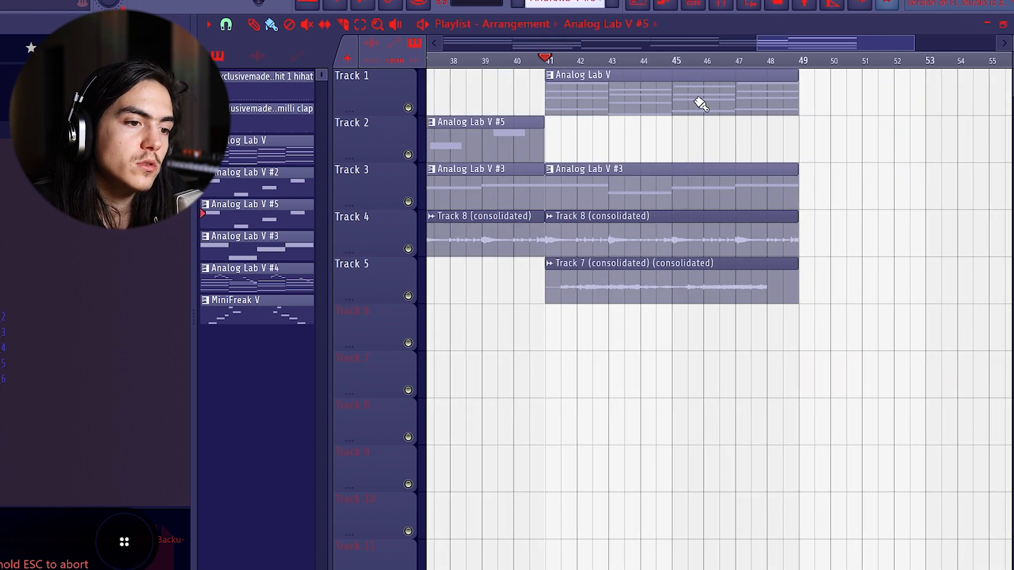
Step: Select the consolidated Track 7 clip on Track 5 and play back the section from bar 41
{"action": "scroll", "coordinate": [694, 100], "scroll_direction": "down", "scroll_amount": 2}
{"action": "key", "text": "ctrl+a"}
{"action": "key", "text": "ctrl+d"}
{"action": "scroll", "coordinate": [614, 140], "scroll_direction": "up", "scroll_amount": 3}
{"action": "scroll", "coordinate": [720, 194], "scroll_direction": "down", "scroll_amount": 4}
{"action": "left_click", "coordinate": [699, 286]}
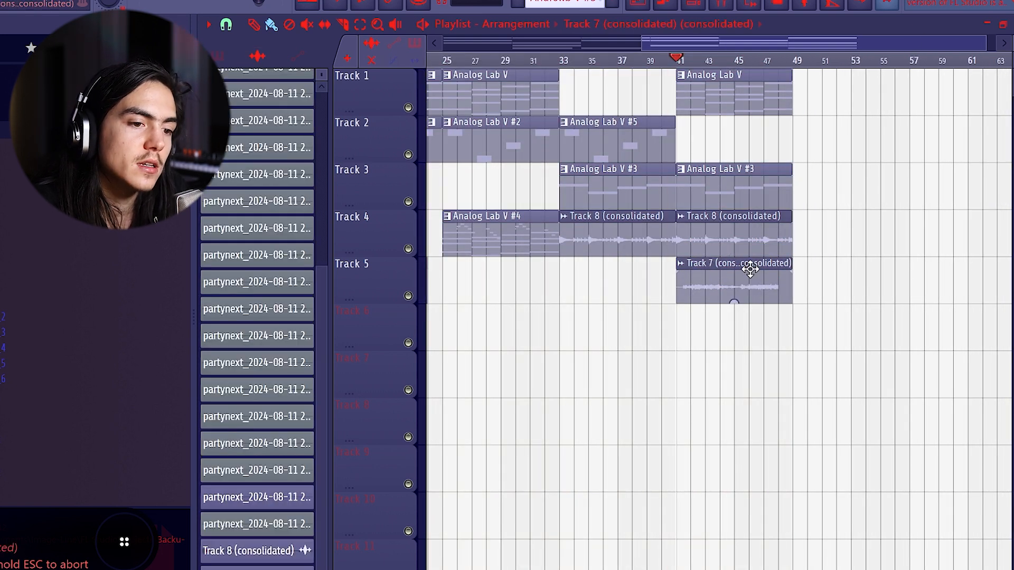
{"action": "key", "text": "space"}
{"action": "scroll", "coordinate": [686, 269], "scroll_direction": "up", "scroll_amount": 4}
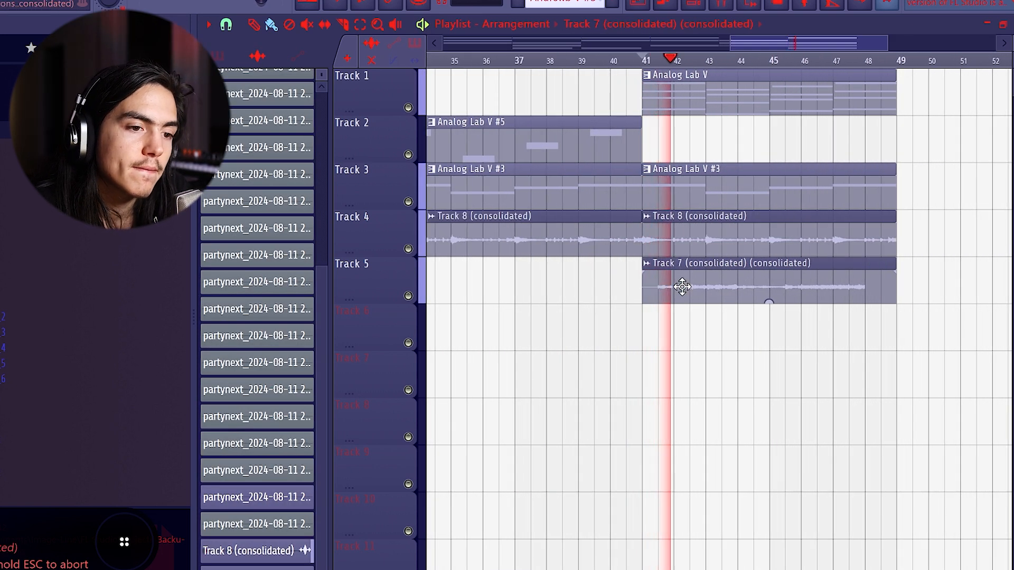
{"action": "scroll", "coordinate": [687, 286], "scroll_direction": "down", "scroll_amount": 5}
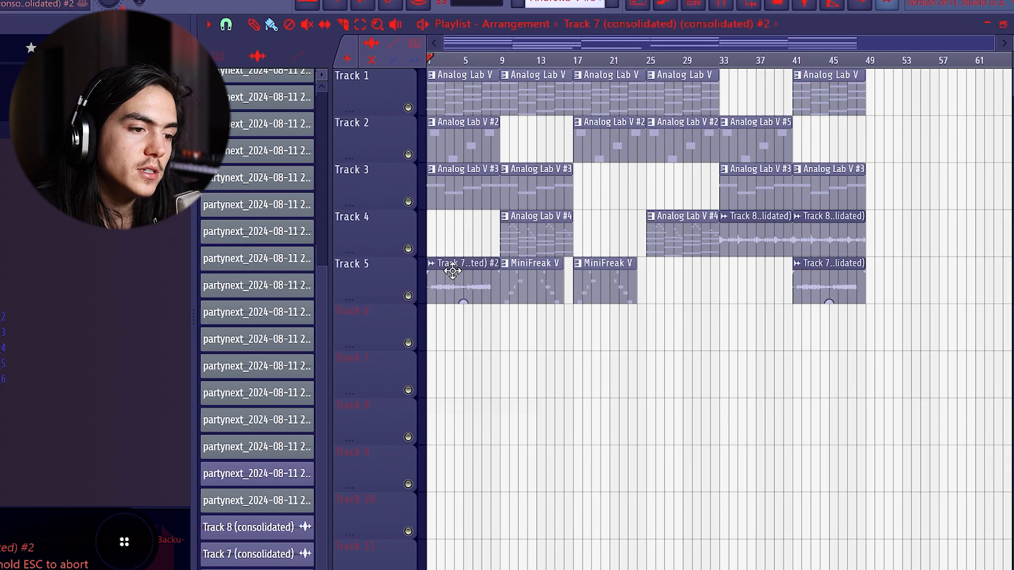
Step: Set the time-stretching mode of the consolidated Track 7 #2 clip on Track 5 to Stretch and close its settings
{"action": "double_click", "coordinate": [452, 271]}
{"action": "left_click", "coordinate": [738, 259]}
{"action": "left_click", "coordinate": [726, 310]}
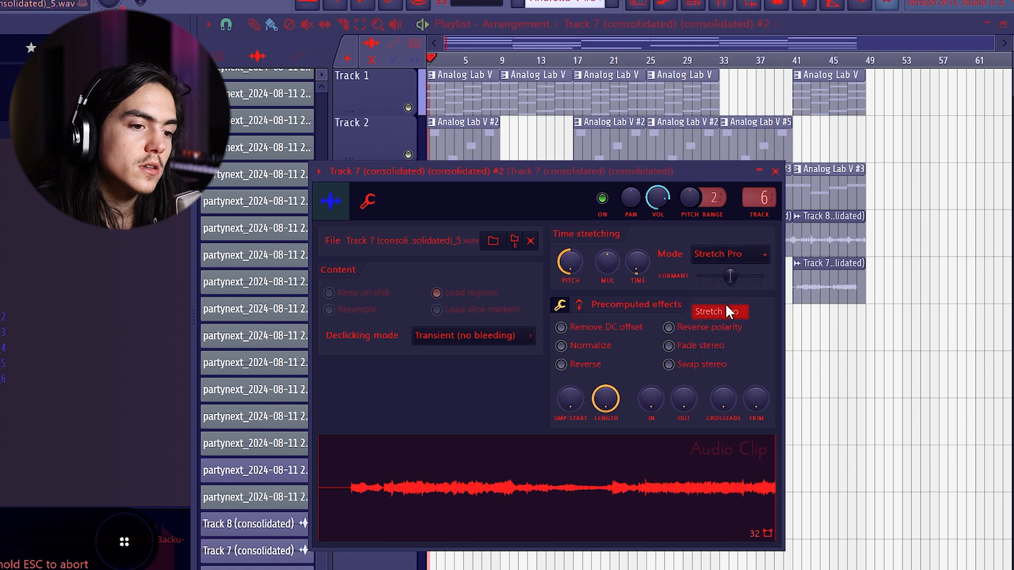
{"action": "left_click", "coordinate": [736, 258]}
{"action": "left_click", "coordinate": [724, 293]}
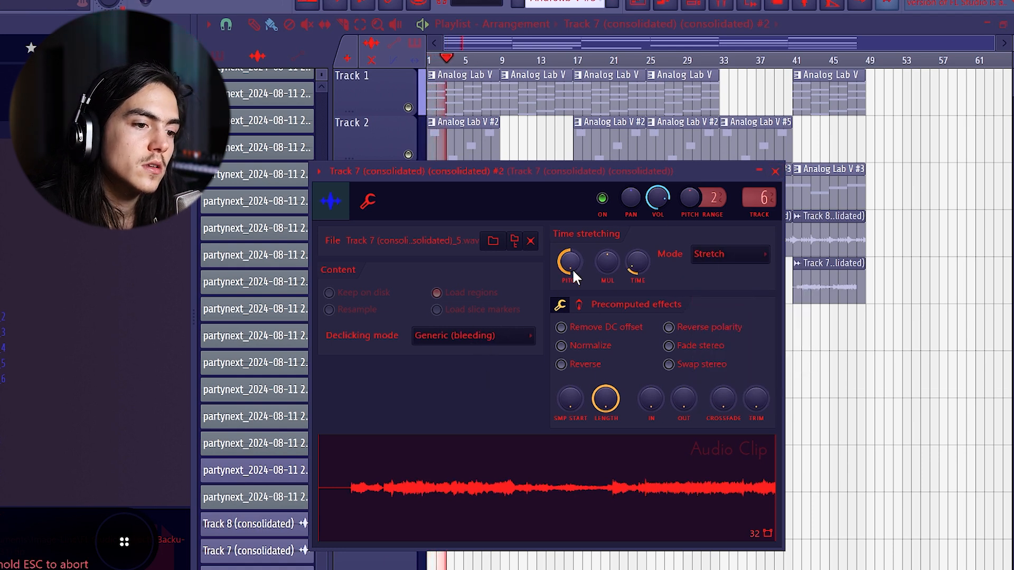
{"action": "left_click", "coordinate": [775, 172]}
{"action": "left_click", "coordinate": [657, 403]}
{"action": "right_click", "coordinate": [658, 403]}
{"action": "double_click", "coordinate": [470, 278]}
{"action": "left_click", "coordinate": [373, 208]}
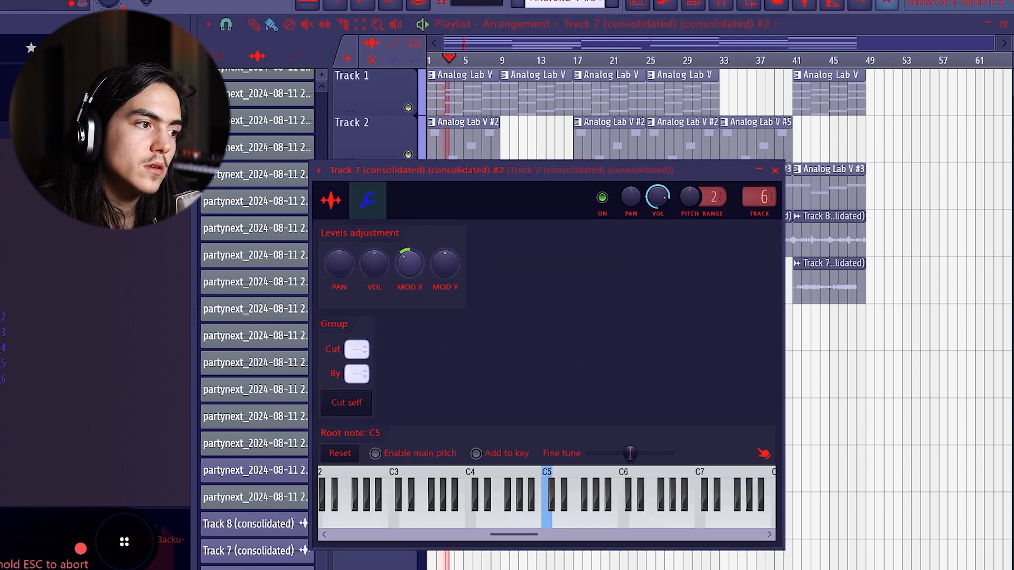
{"action": "left_click", "coordinate": [789, 162]}
{"action": "left_click", "coordinate": [670, 377]}
{"action": "right_click", "coordinate": [670, 378]}
{"action": "left_click", "coordinate": [635, 406]}
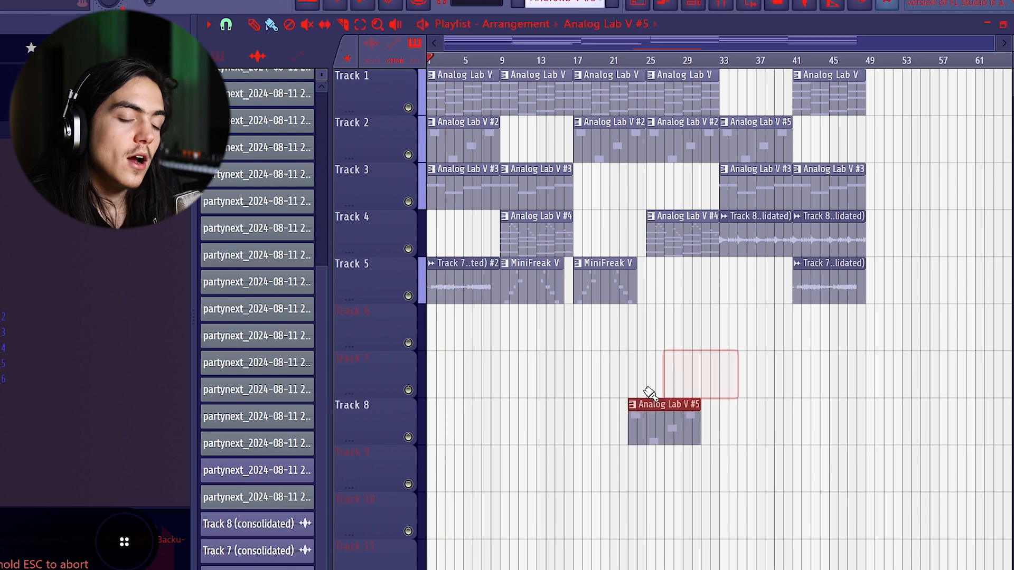
{"action": "right_click", "coordinate": [638, 405]}
{"action": "scroll", "coordinate": [563, 356], "scroll_direction": "up", "scroll_amount": 3}
{"action": "scroll", "coordinate": [694, 384], "scroll_direction": "down", "scroll_amount": 3}
{"action": "left_click", "coordinate": [702, 381]}
{"action": "right_click", "coordinate": [702, 382]}
{"action": "left_click", "coordinate": [825, 295]}
{"action": "left_click", "coordinate": [642, 345]}
{"action": "right_click", "coordinate": [641, 343]}
Step: Check the sample and levels settings of the Track 7 #2 clip, close them and play the arrangement from the start
{"action": "double_click", "coordinate": [465, 275]}
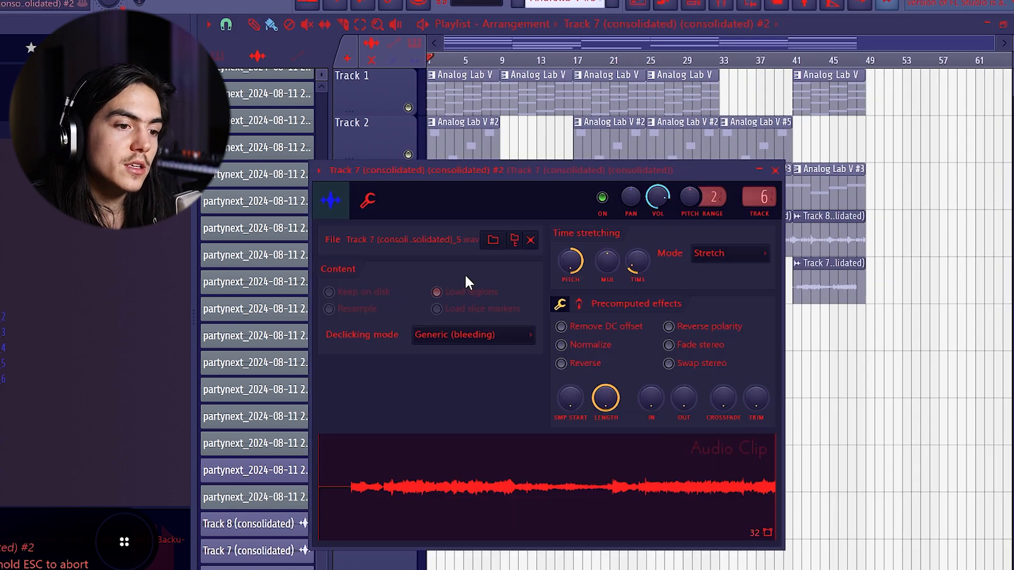
{"action": "left_click", "coordinate": [367, 199]}
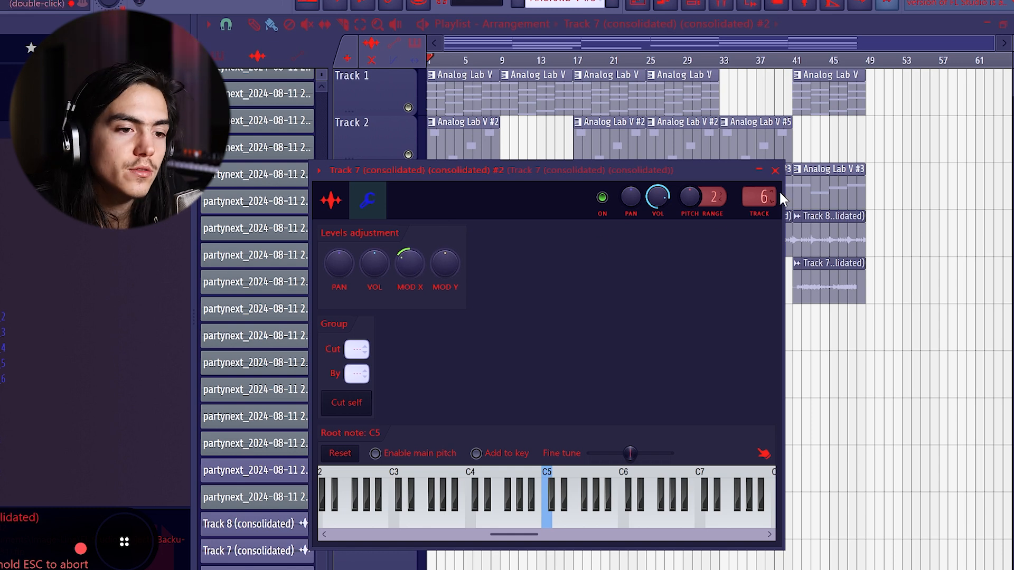
{"action": "left_click", "coordinate": [775, 171]}
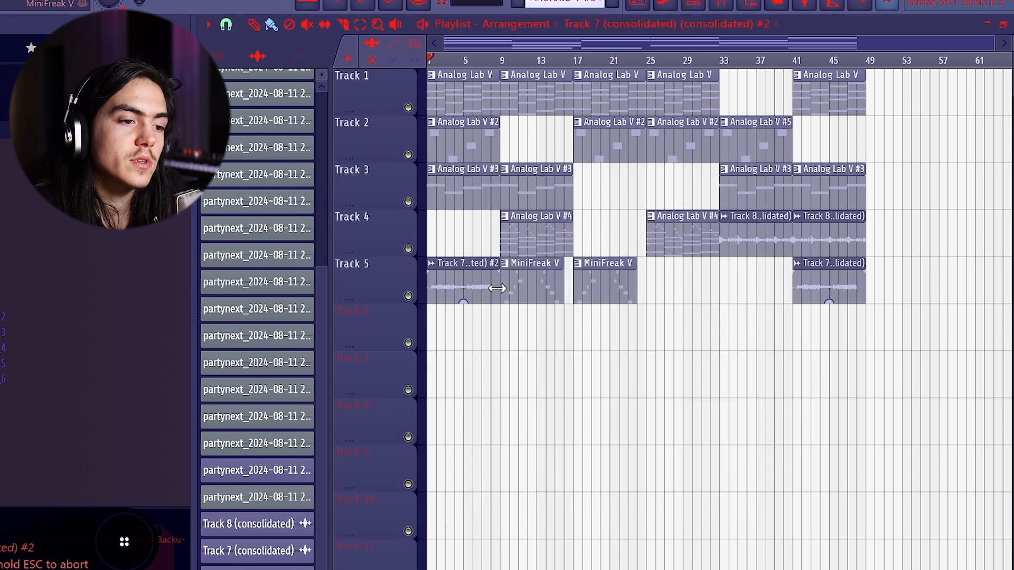
{"action": "key", "text": "space"}
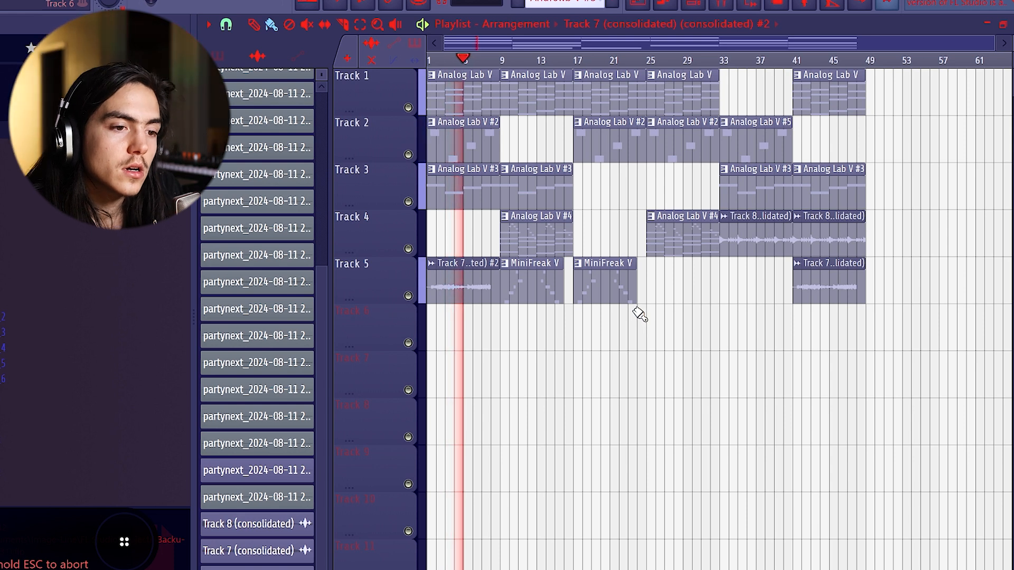
{"action": "mouse_move", "coordinate": [663, 355]}
{"action": "left_mouse_down"}
{"action": "mouse_move", "coordinate": [690, 367]}
{"action": "mouse_move", "coordinate": [709, 396]}
{"action": "mouse_move", "coordinate": [723, 353]}
{"action": "left_mouse_up"}
{"action": "right_click", "coordinate": [706, 389]}
{"action": "left_click", "coordinate": [679, 382]}
{"action": "right_click", "coordinate": [695, 394]}
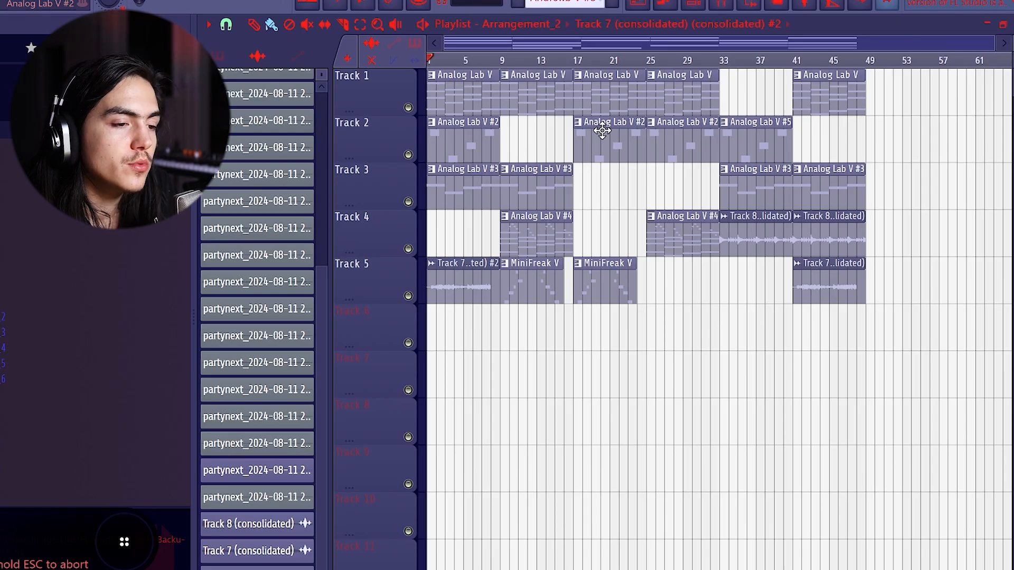
{"action": "left_click", "coordinate": [225, 59]}
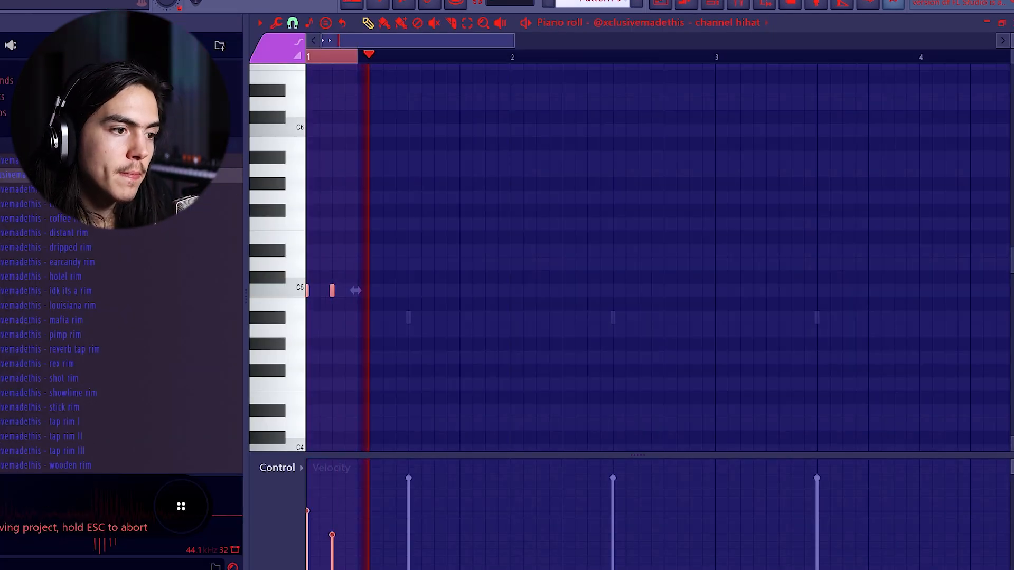
Step: Repeat the first beat's two-note C5 hi-hat pattern until it fills the first two bars
{"action": "right_click", "coordinate": [510, 292]}
{"action": "key", "text": "space"}
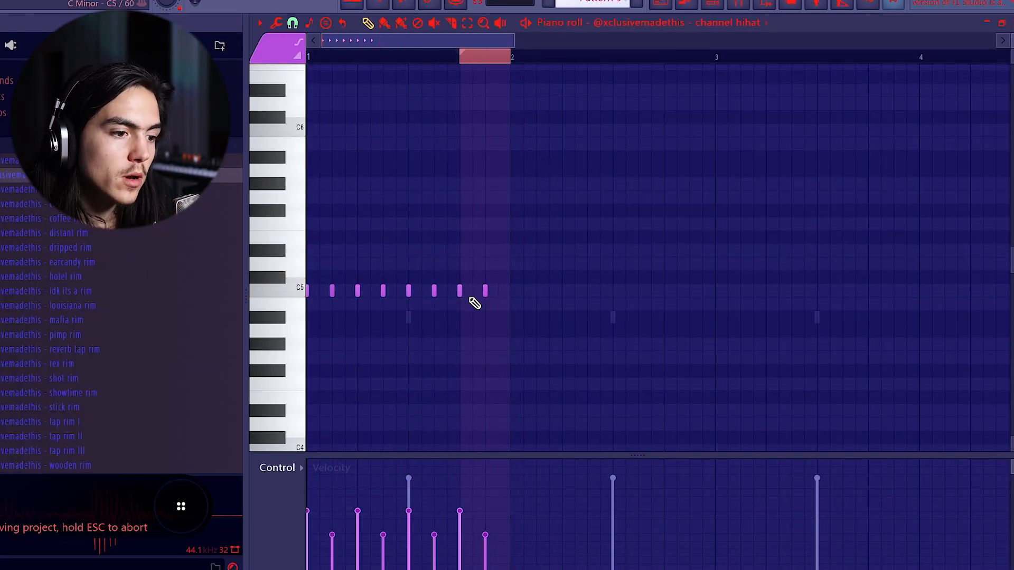
{"action": "scroll", "coordinate": [289, 312], "scroll_direction": "up", "scroll_amount": 4}
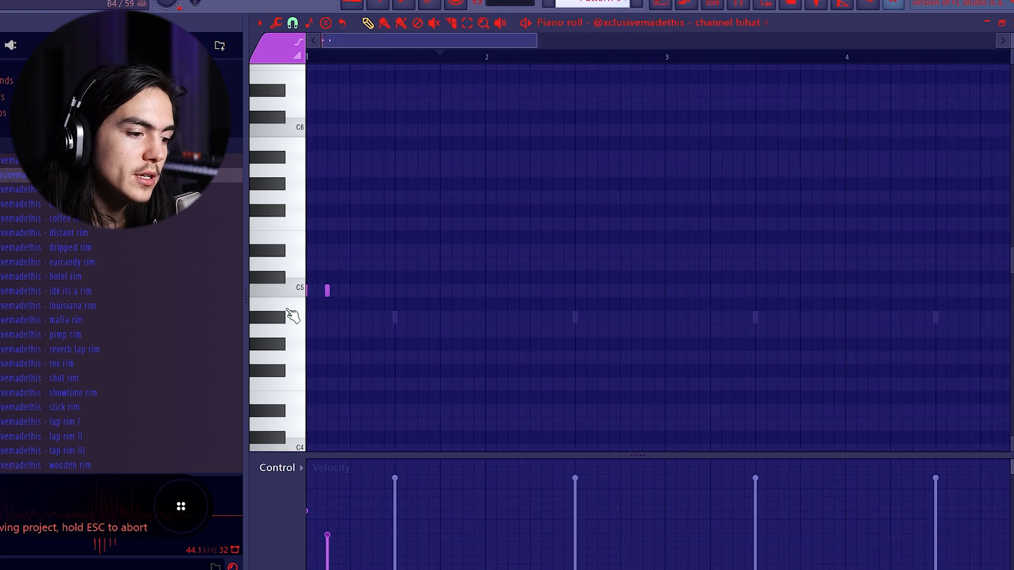
{"action": "scroll", "coordinate": [336, 393], "scroll_direction": "down", "scroll_amount": 2}
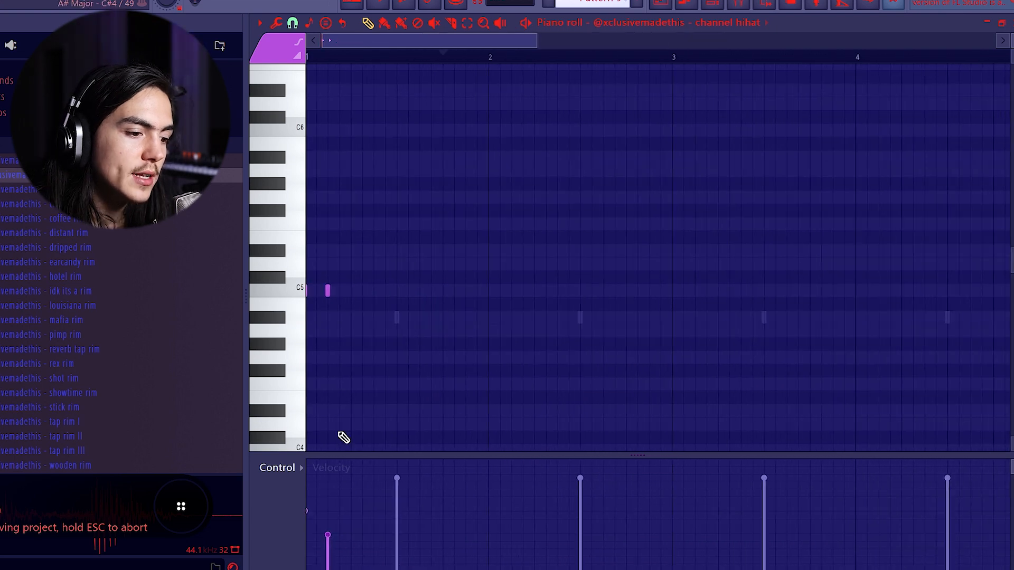
{"action": "scroll", "coordinate": [325, 530], "scroll_direction": "down", "scroll_amount": 4}
{"action": "left_click_drag", "start_coordinate": [331, 57], "coordinate": [308, 58]}
{"action": "key", "text": "ctrl+b"}
{"action": "key", "text": "ctrl+b"}
{"action": "key", "text": "ctrl+b"}
{"action": "key", "text": "ctrl+b"}
{"action": "key", "text": "ctrl+b"}
{"action": "scroll", "coordinate": [428, 187], "scroll_direction": "down", "scroll_amount": 1}
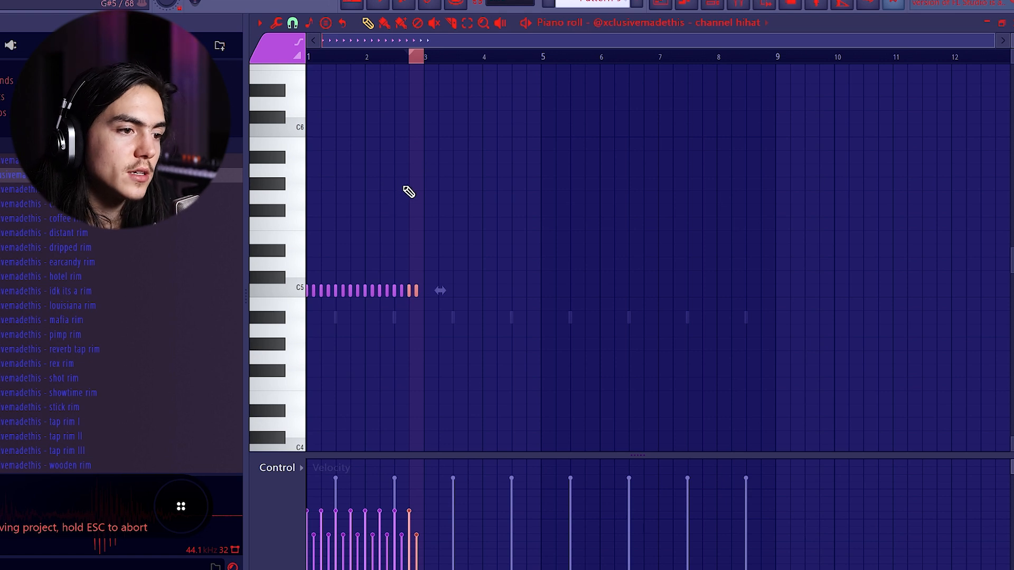
Step: Add a fast A#4 hi-hat roll at the end of bar 2 and repeat the two-bar pattern through bar 4
{"action": "left_click_drag", "start_coordinate": [428, 58], "coordinate": [309, 58]}
{"action": "key", "text": "ctrl+b"}
{"action": "key", "text": "ctrl+b"}
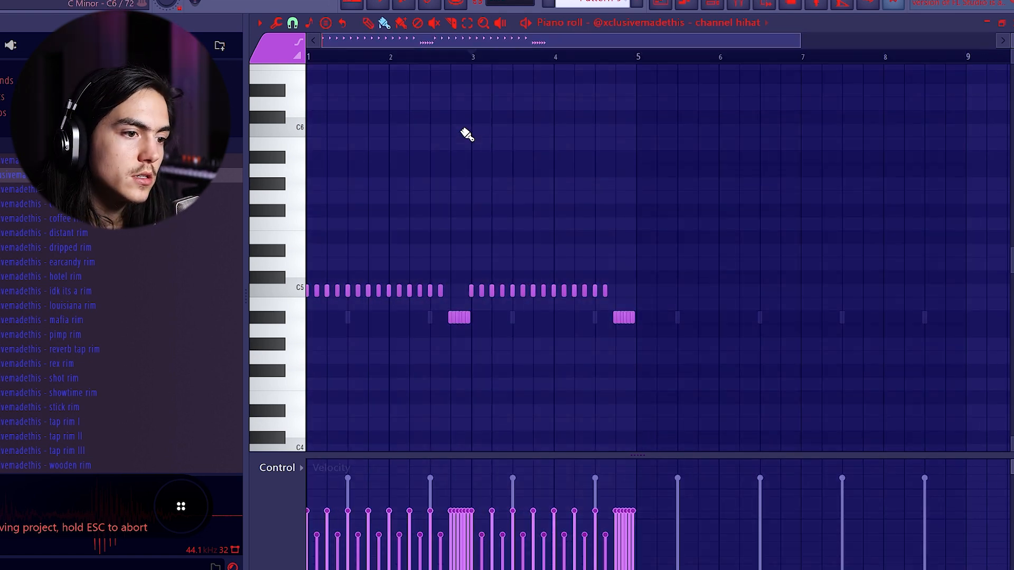
Step: Audition the hi-hat pattern, then undo the stray C6 note and the last duplication of the two-bar pattern
{"action": "left_click", "coordinate": [469, 131]}
{"action": "key", "text": "space"}
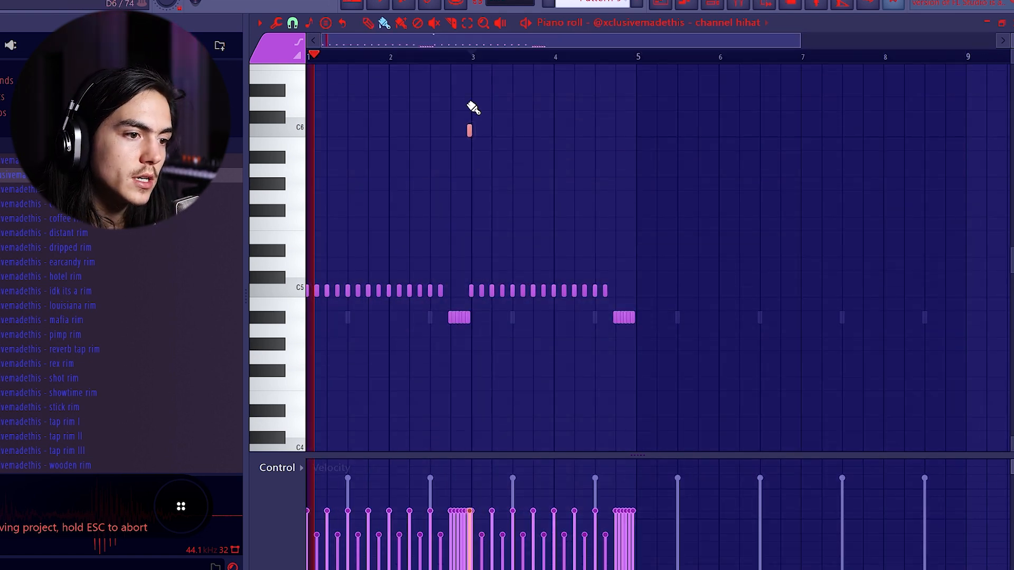
{"action": "key", "text": "ctrl+z"}
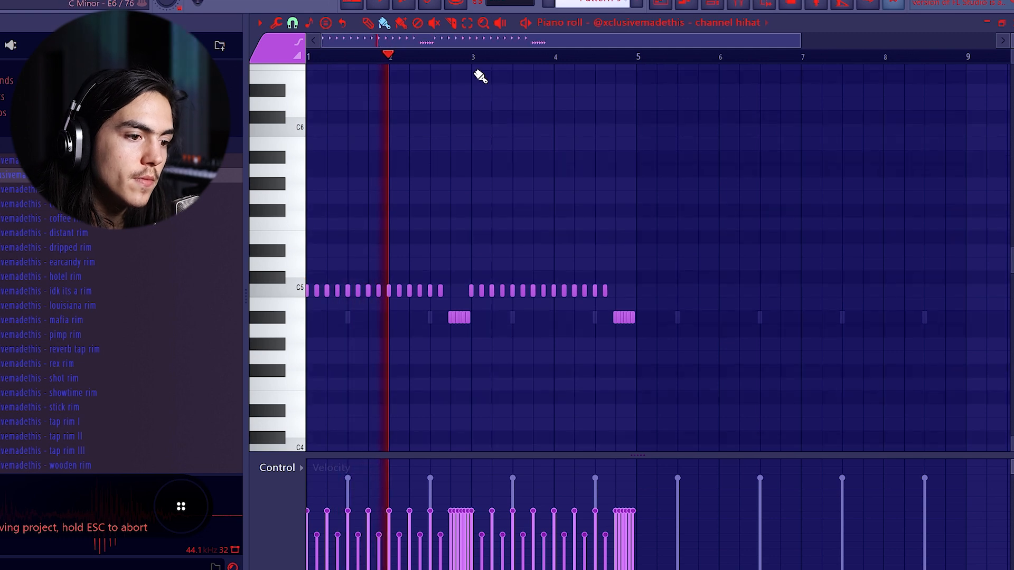
{"action": "key", "text": "ctrl+z"}
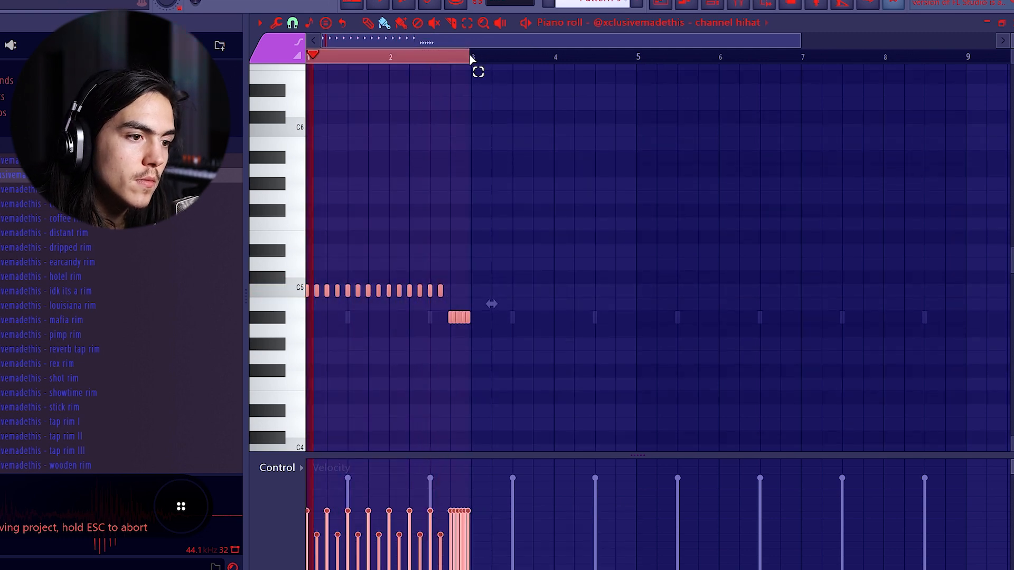
Step: Duplicate the two-bar hi-hat pattern into bars 3 and 4, delete the roll in bar 4 and add two A4 notes around the start of bar 4
{"action": "key", "text": "ctrl+b"}
{"action": "left_click", "coordinate": [293, 23]}
{"action": "left_click", "coordinate": [309, 156]}
{"action": "key", "text": "ctrl+d"}
{"action": "scroll", "coordinate": [594, 301], "scroll_direction": "up", "scroll_amount": 2}
{"action": "right_click", "coordinate": [611, 322]}
{"action": "scroll", "coordinate": [602, 299], "scroll_direction": "up", "scroll_amount": 4}
{"action": "scroll", "coordinate": [589, 306], "scroll_direction": "down", "scroll_amount": 4}
{"action": "key", "text": "ctrl+d"}
{"action": "scroll", "coordinate": [572, 320], "scroll_direction": "up", "scroll_amount": 2}
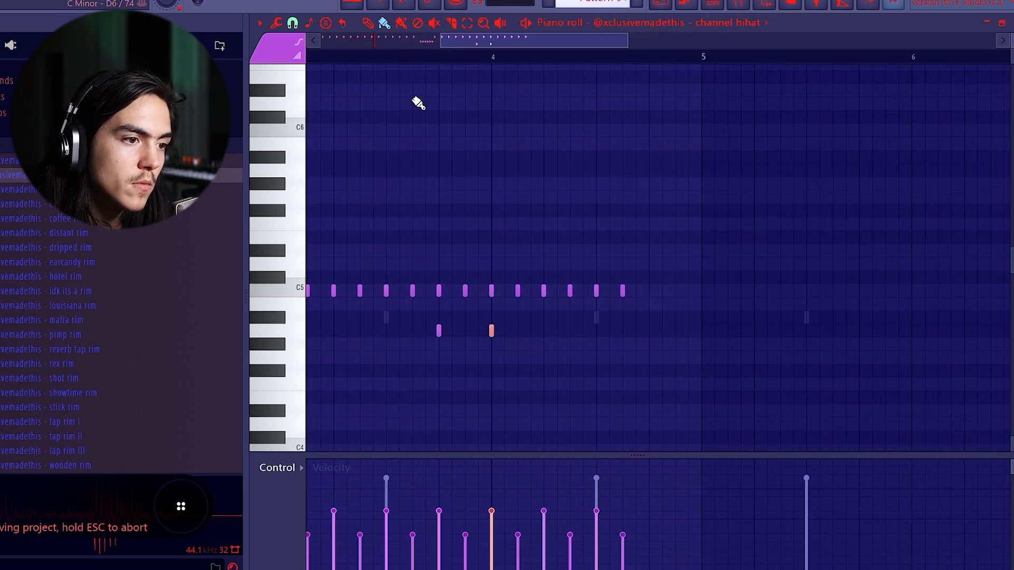
Step: Select the two A4 hi-hat notes for adjustment, and repeat the four-bar hi-hat pattern through bar 8
{"action": "left_click_drag", "start_coordinate": [398, 316], "coordinate": [510, 337]}
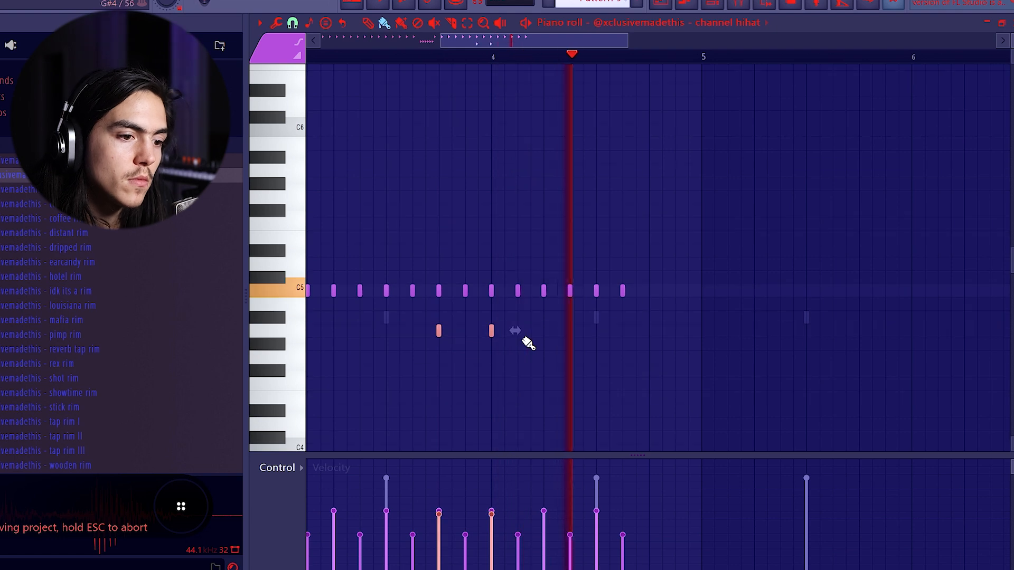
{"action": "scroll", "coordinate": [639, 353], "scroll_direction": "up", "scroll_amount": 1}
{"action": "scroll", "coordinate": [655, 355], "scroll_direction": "down", "scroll_amount": 1}
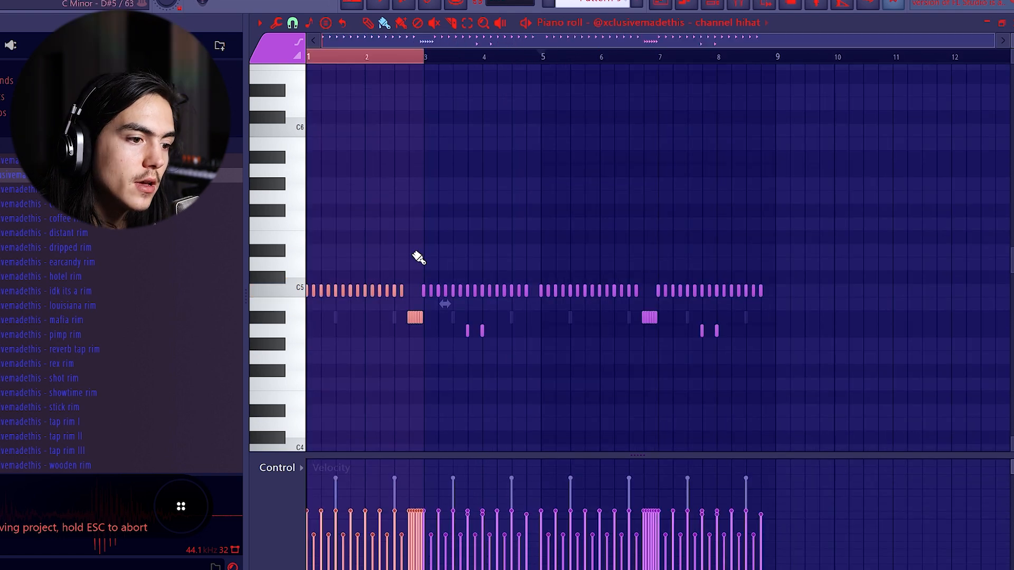
{"action": "key", "text": "ctrl+d"}
{"action": "scroll", "coordinate": [458, 304], "scroll_direction": "up", "scroll_amount": 3}
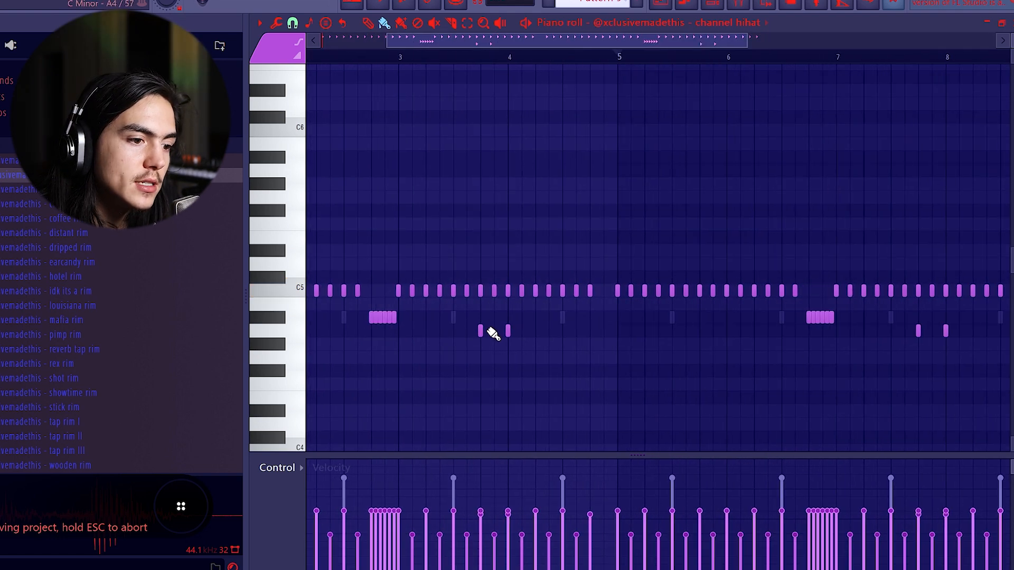
Step: Play the hi-hats from bar 3 and review the A4 notes and rolls across the eight bars
{"action": "left_click_drag", "start_coordinate": [467, 334], "coordinate": [531, 338]}
{"action": "left_click", "coordinate": [403, 57]}
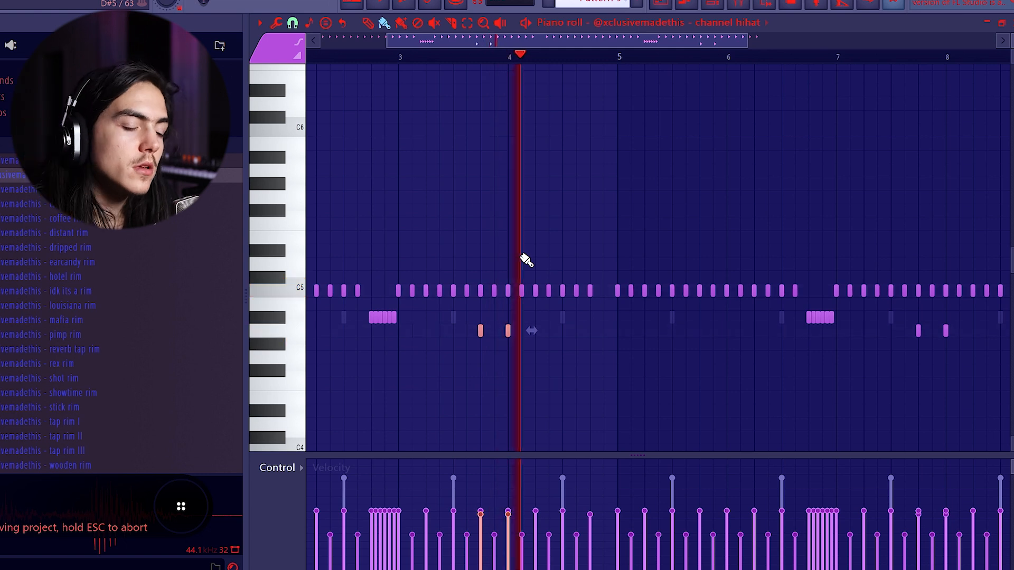
{"action": "scroll", "coordinate": [547, 241], "scroll_direction": "down", "scroll_amount": 3}
{"action": "key", "text": "ctrl+a"}
{"action": "key", "text": "ctrl+d"}
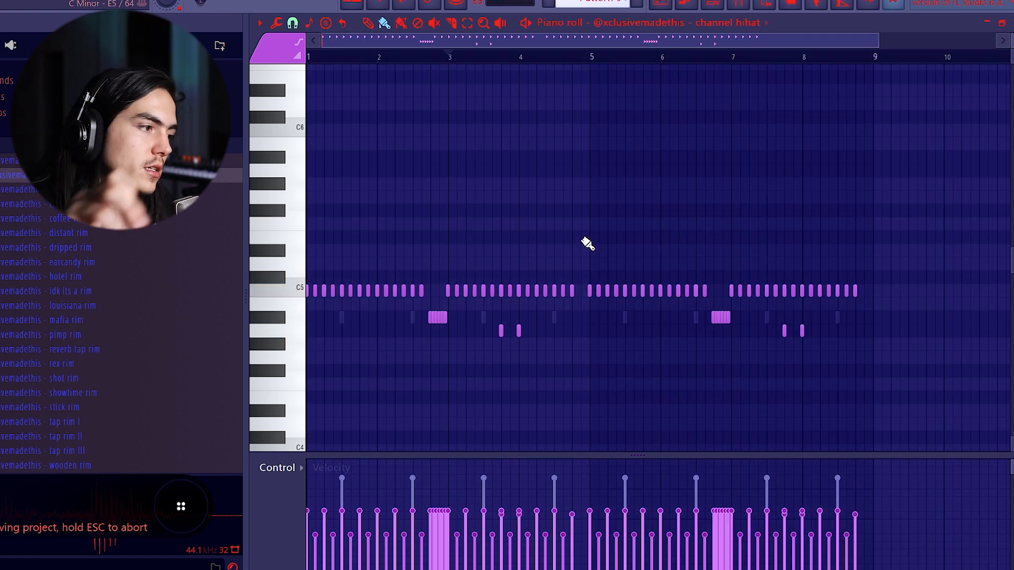
{"action": "scroll", "coordinate": [578, 290], "scroll_direction": "up", "scroll_amount": 3}
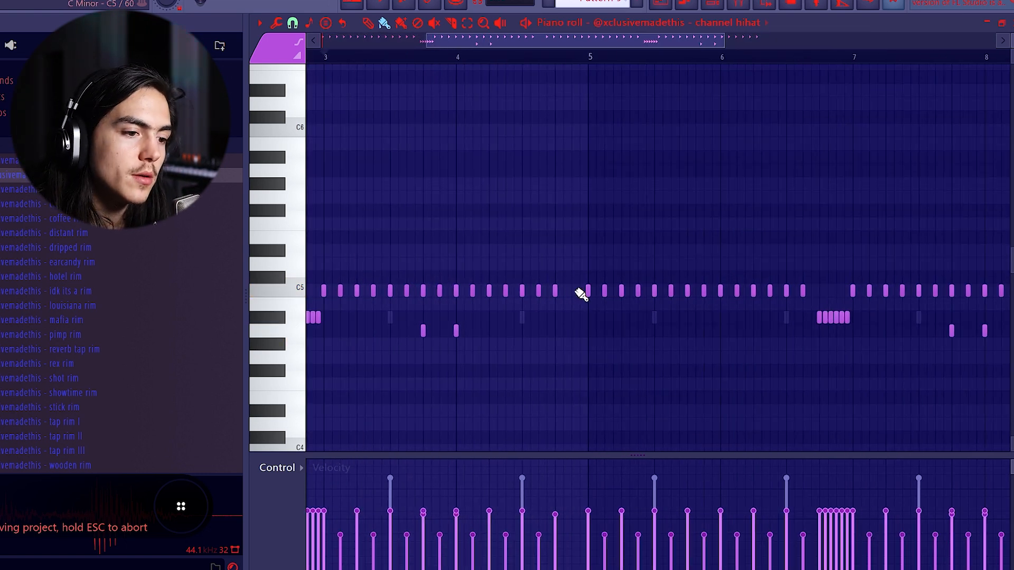
{"action": "scroll", "coordinate": [573, 295], "scroll_direction": "down", "scroll_amount": 3}
{"action": "scroll", "coordinate": [576, 296], "scroll_direction": "up", "scroll_amount": 3}
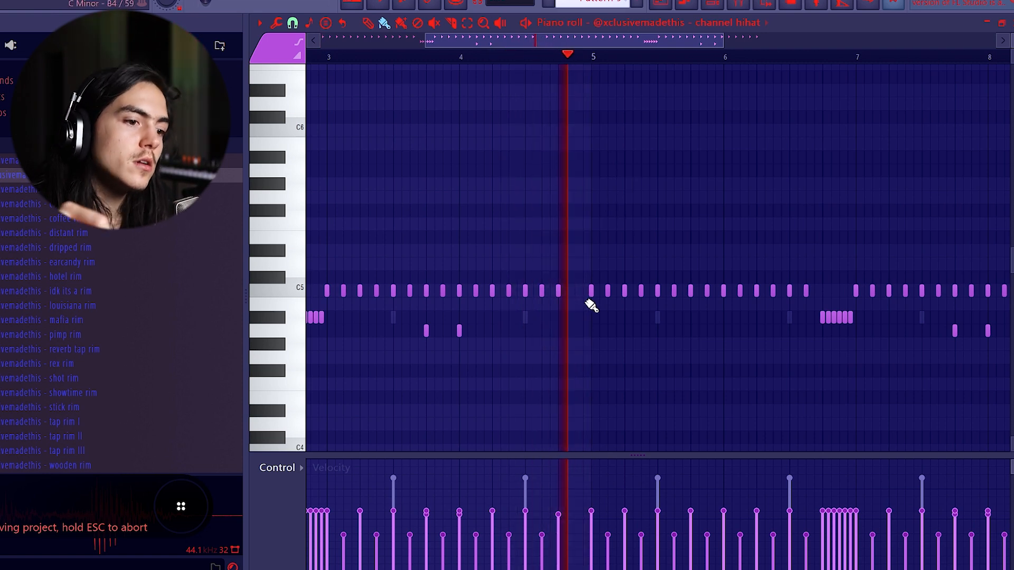
{"action": "scroll", "coordinate": [610, 316], "scroll_direction": "down", "scroll_amount": 3}
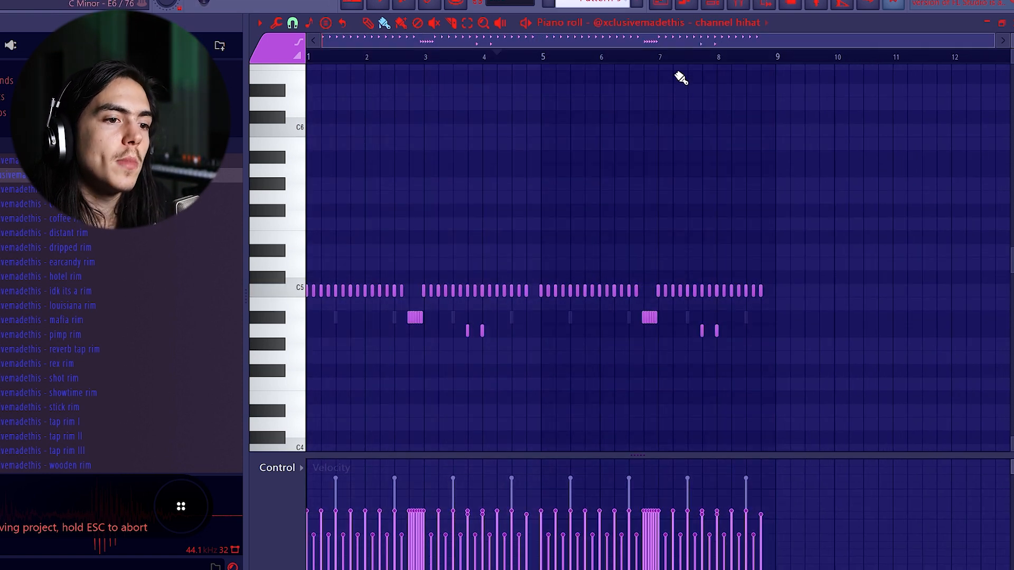
Step: Switch the piano roll to the knock kick and build a C5 rhythm with four hits in bar 1 and one in bar 2
{"action": "left_click", "coordinate": [717, 24]}
{"action": "left_click", "coordinate": [699, 498]}
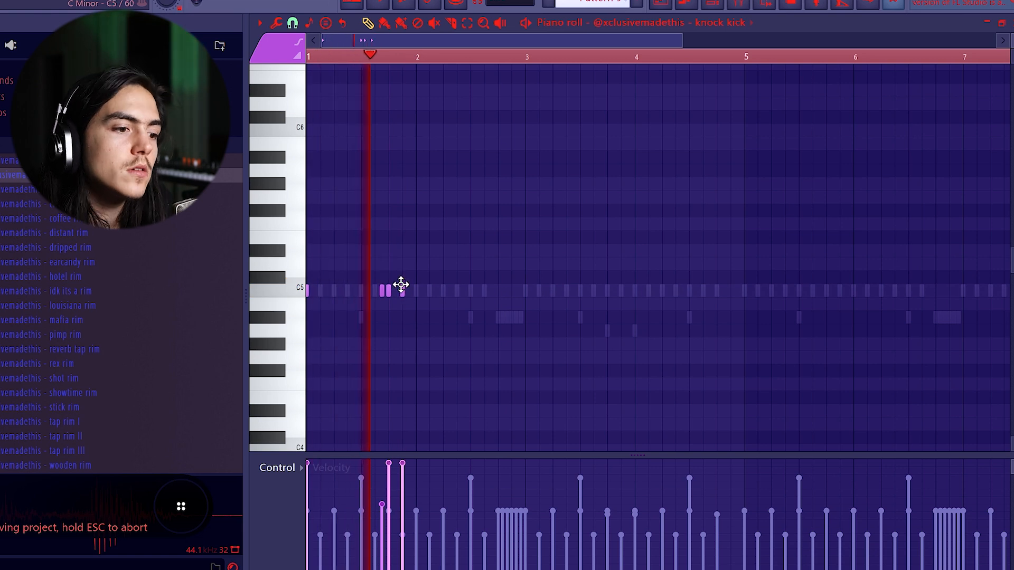
{"action": "left_click", "coordinate": [442, 290]}
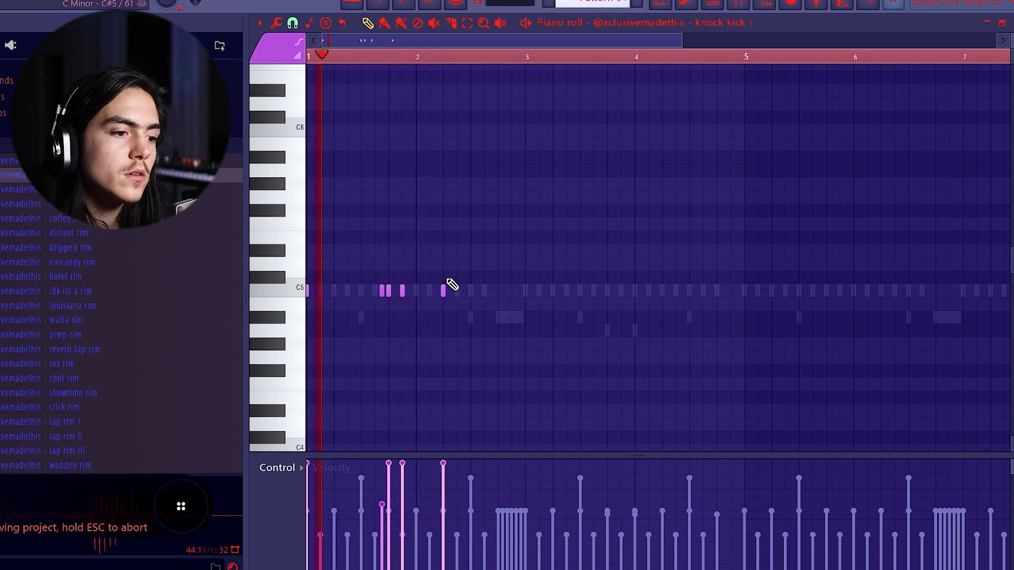
Step: Select the first two bars of the kick pattern and duplicate them through bar 6
{"action": "left_click_drag", "start_coordinate": [528, 57], "coordinate": [333, 125]}
{"action": "key", "text": "ctrl+b"}
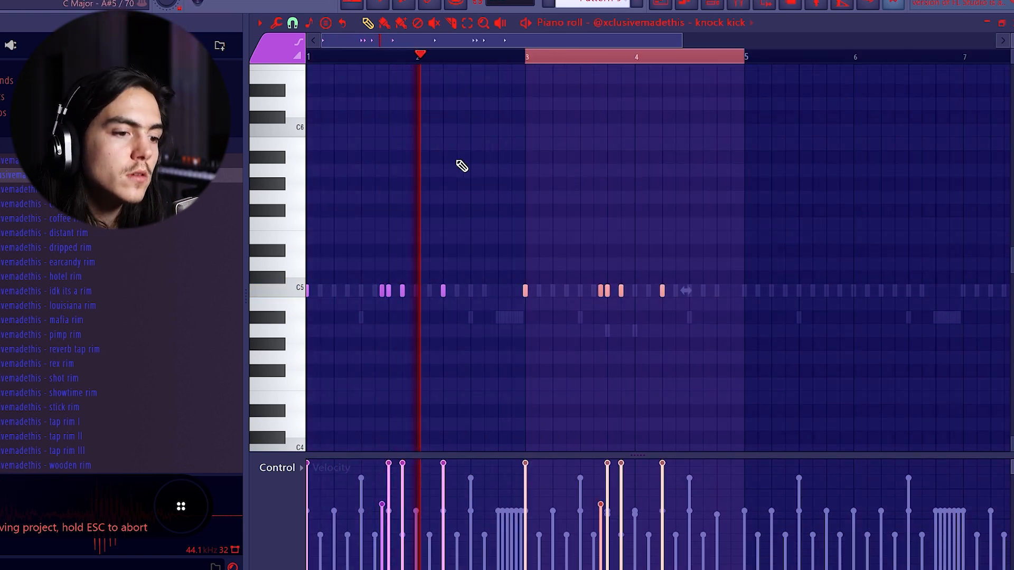
{"action": "key", "text": "ctrl+b"}
{"action": "key", "text": "ctrl+d"}
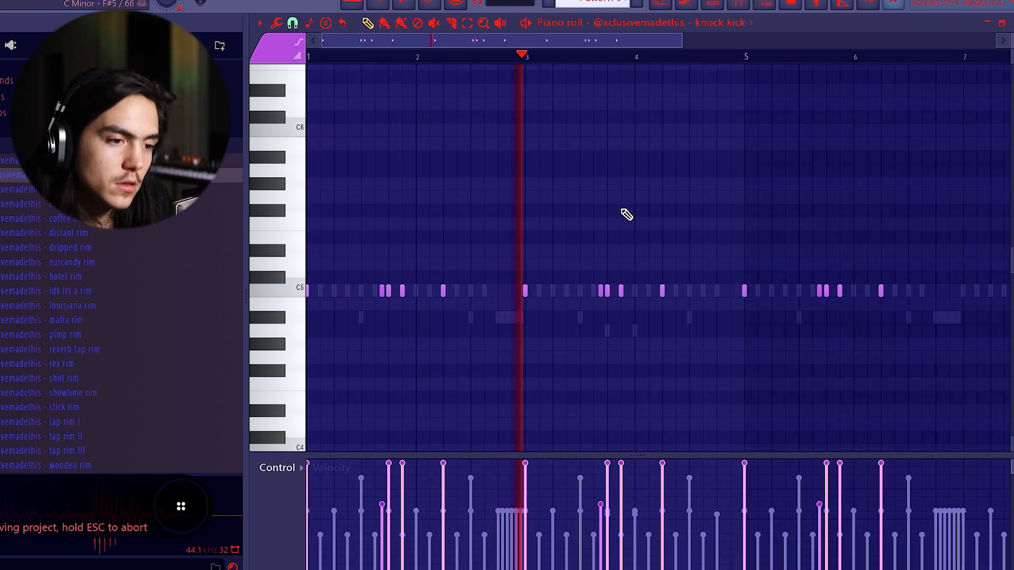
Step: Add a C5 kick in the second half of bar 4 and duplicate the four-bar kick pattern into bars 5 to 8
{"action": "scroll", "coordinate": [602, 243], "scroll_direction": "down", "scroll_amount": 3}
{"action": "scroll", "coordinate": [568, 286], "scroll_direction": "up", "scroll_amount": 2}
{"action": "left_click", "coordinate": [547, 290]}
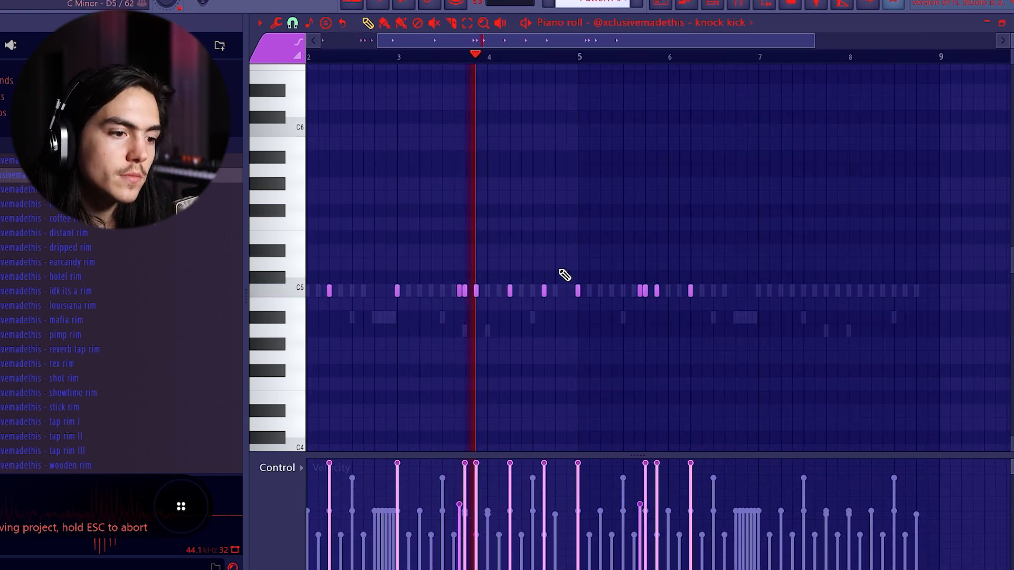
{"action": "scroll", "coordinate": [565, 275], "scroll_direction": "down", "scroll_amount": 2}
{"action": "key", "text": "ctrl+a"}
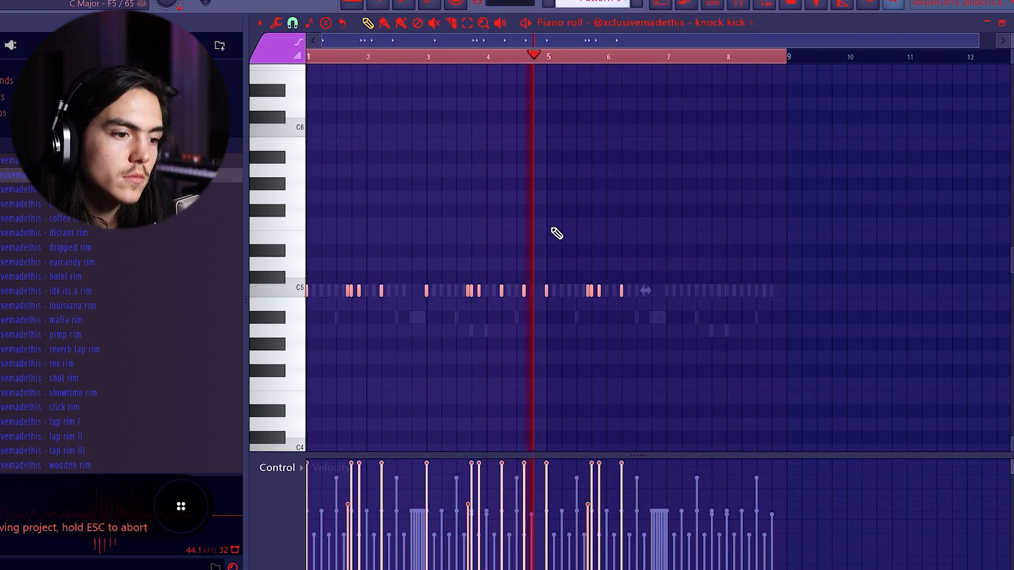
{"action": "key", "text": "ctrl+b"}
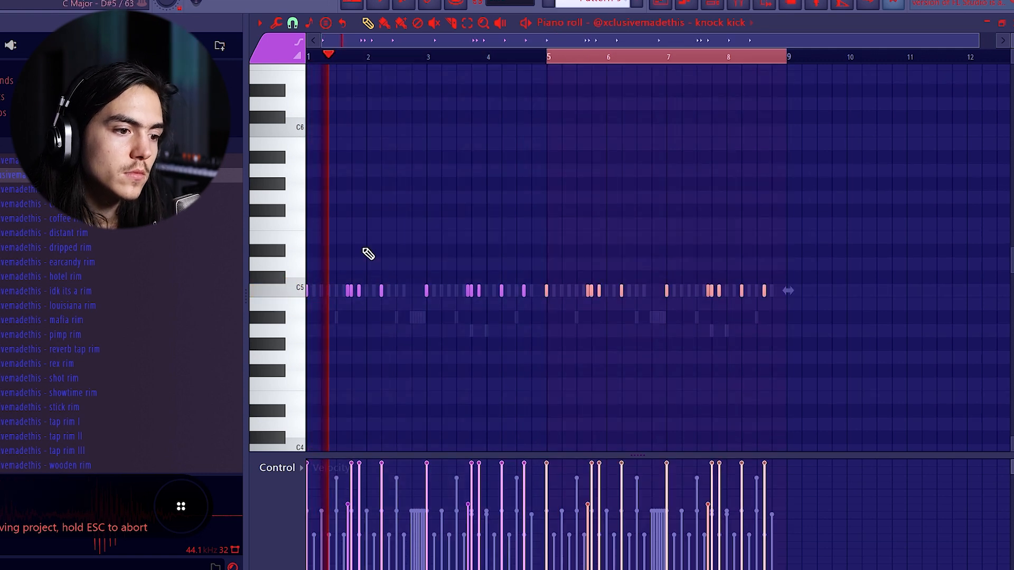
Step: Delete the softer kick note just before the last beat of bar 3
{"action": "scroll", "coordinate": [428, 276], "scroll_direction": "up", "scroll_amount": 2}
{"action": "right_click", "coordinate": [491, 291]}
{"action": "left_click", "coordinate": [485, 250]}
{"action": "right_click", "coordinate": [485, 250]}
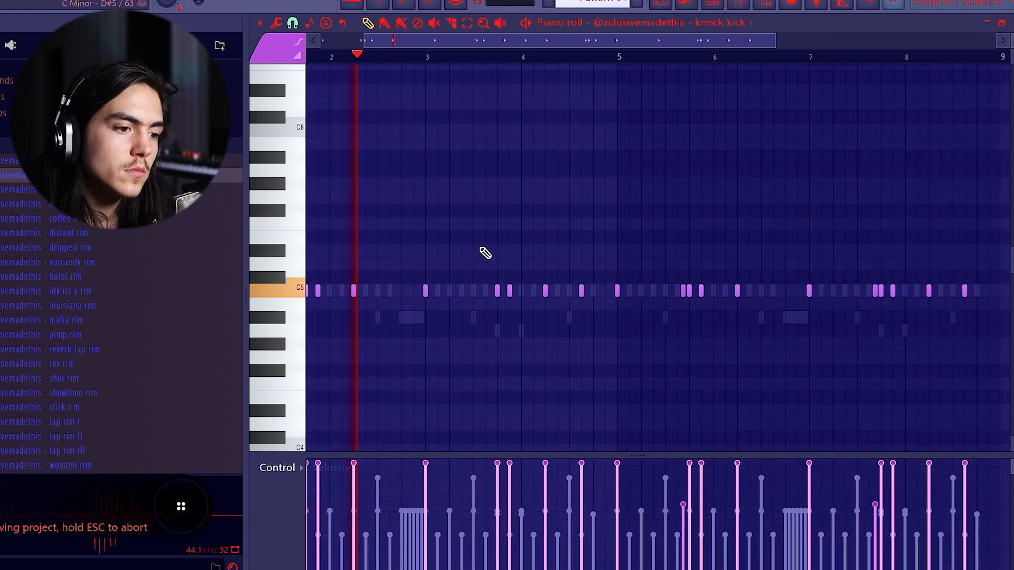
Step: Play back and examine the knock kick pattern across bars 1 to 8
{"action": "scroll", "coordinate": [483, 253], "scroll_direction": "down", "scroll_amount": 2}
{"action": "scroll", "coordinate": [474, 256], "scroll_direction": "up", "scroll_amount": 2}
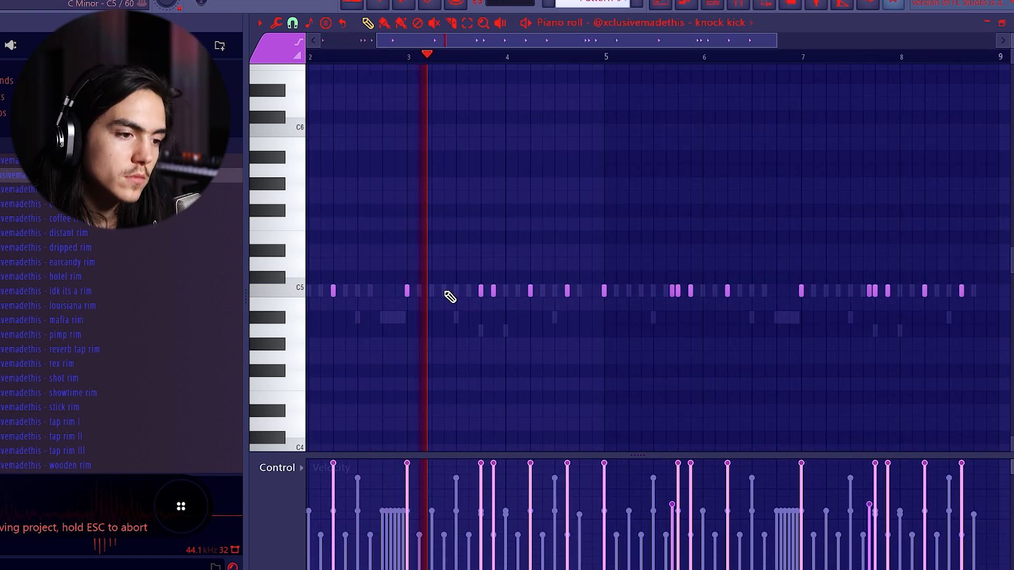
{"action": "scroll", "coordinate": [552, 265], "scroll_direction": "down", "scroll_amount": 2}
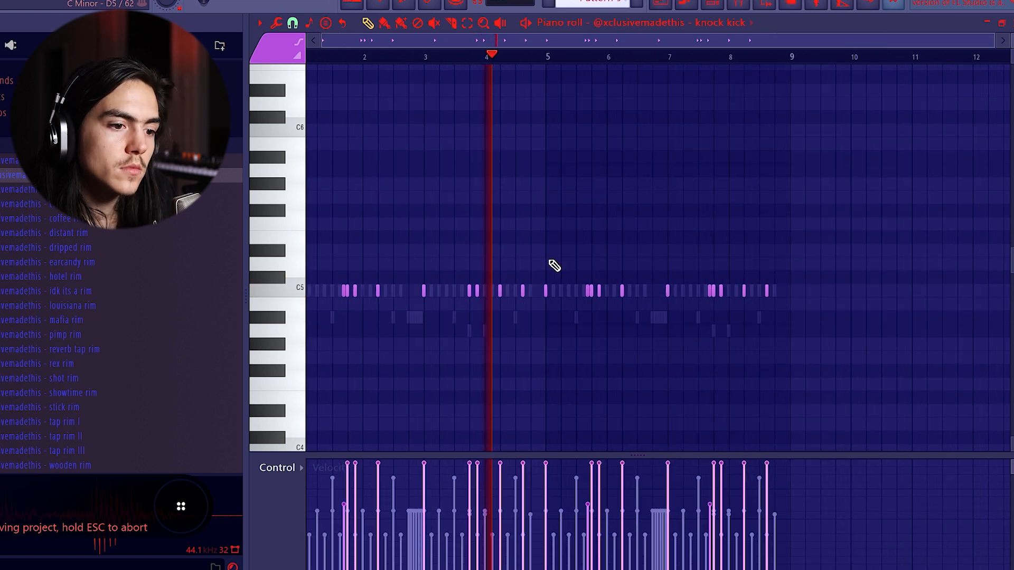
{"action": "scroll", "coordinate": [706, 290], "scroll_direction": "up", "scroll_amount": 2}
{"action": "scroll", "coordinate": [707, 284], "scroll_direction": "down", "scroll_amount": 2}
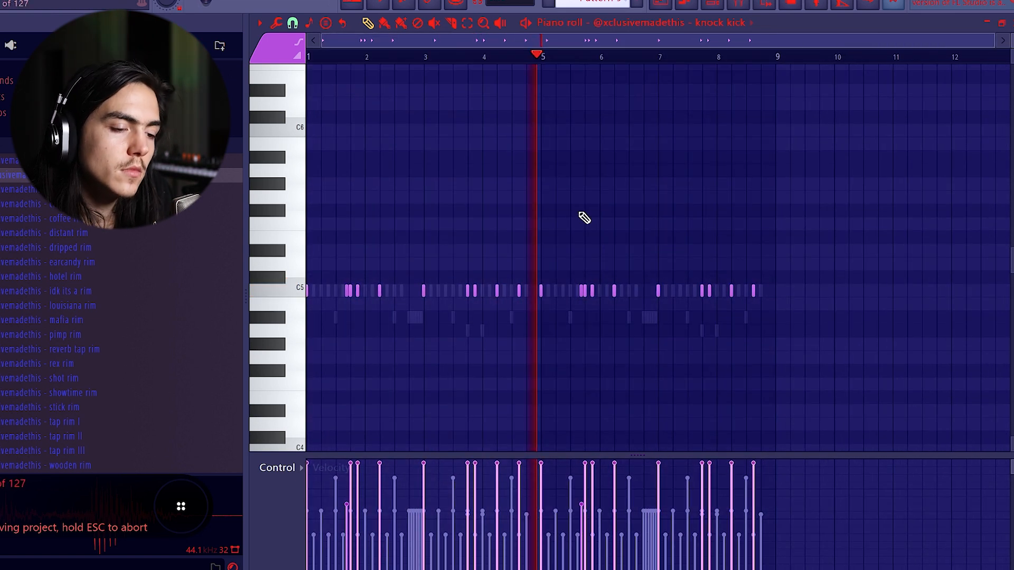
{"action": "scroll", "coordinate": [340, 241], "scroll_direction": "up", "scroll_amount": 3}
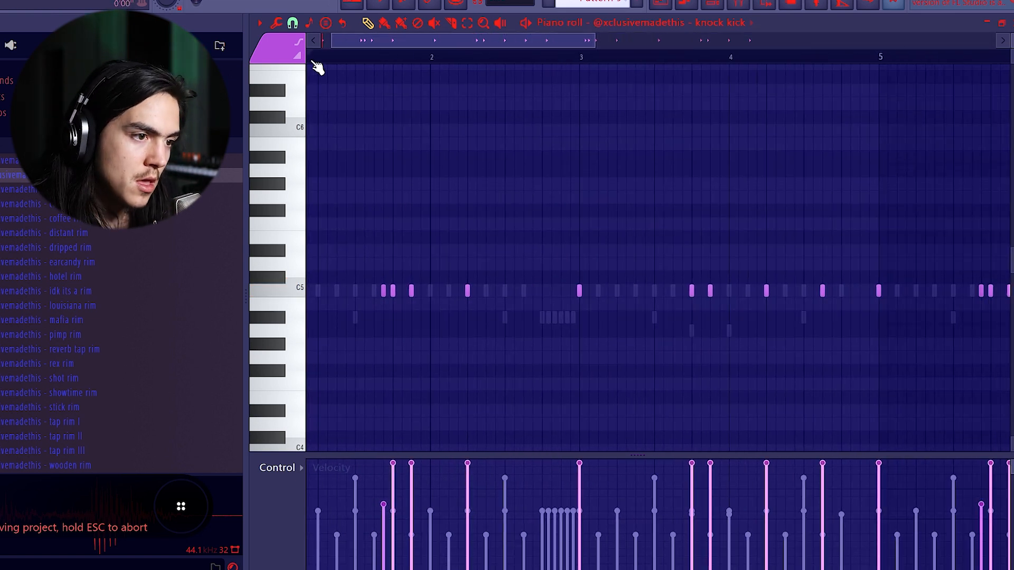
{"action": "scroll", "coordinate": [410, 299], "scroll_direction": "up", "scroll_amount": 3}
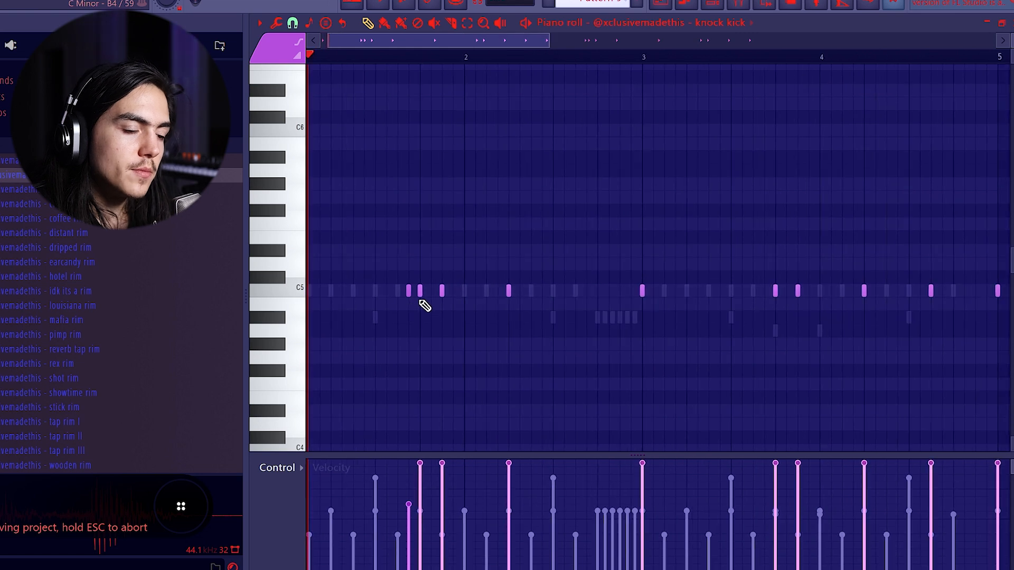
{"action": "scroll", "coordinate": [417, 298], "scroll_direction": "up", "scroll_amount": 2}
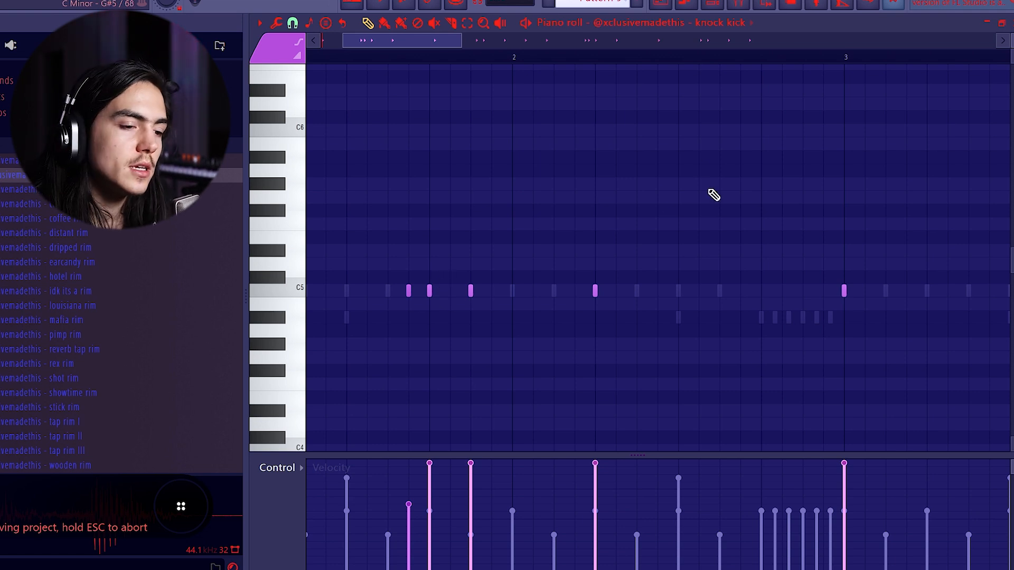
{"action": "scroll", "coordinate": [485, 295], "scroll_direction": "down", "scroll_amount": 3}
{"action": "key", "text": "space"}
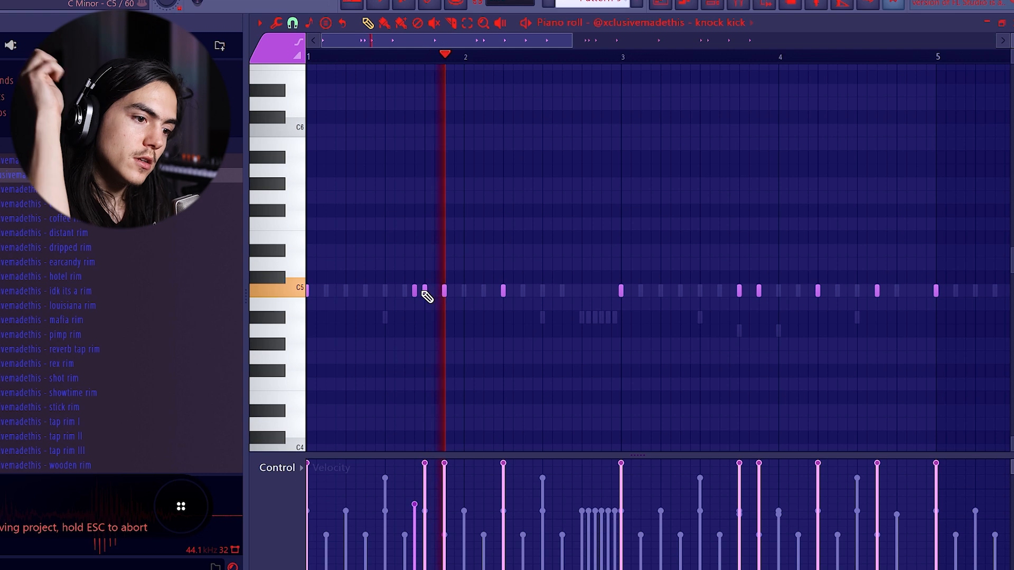
{"action": "scroll", "coordinate": [504, 235], "scroll_direction": "down", "scroll_amount": 4}
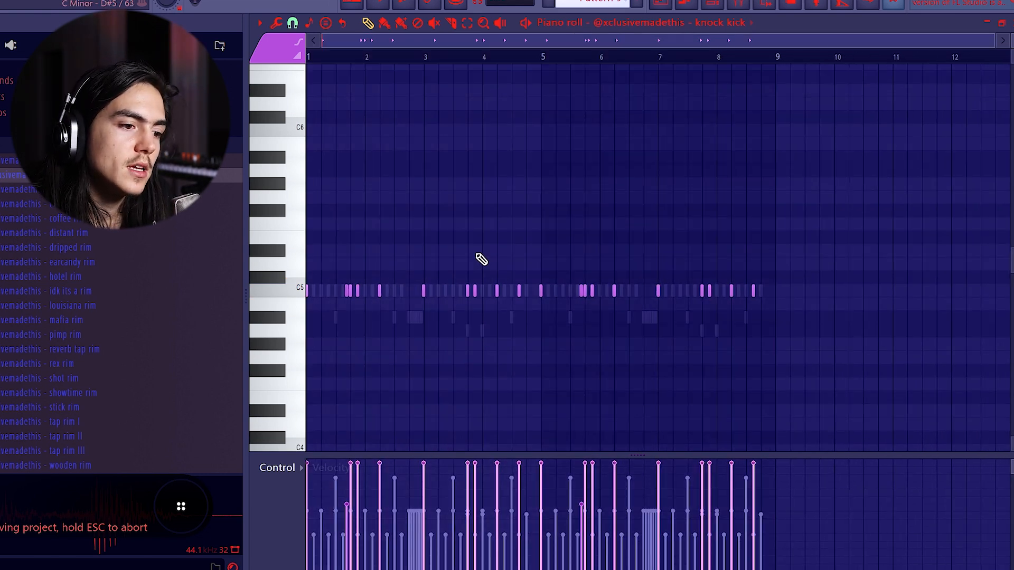
{"action": "scroll", "coordinate": [468, 292], "scroll_direction": "up", "scroll_amount": 2}
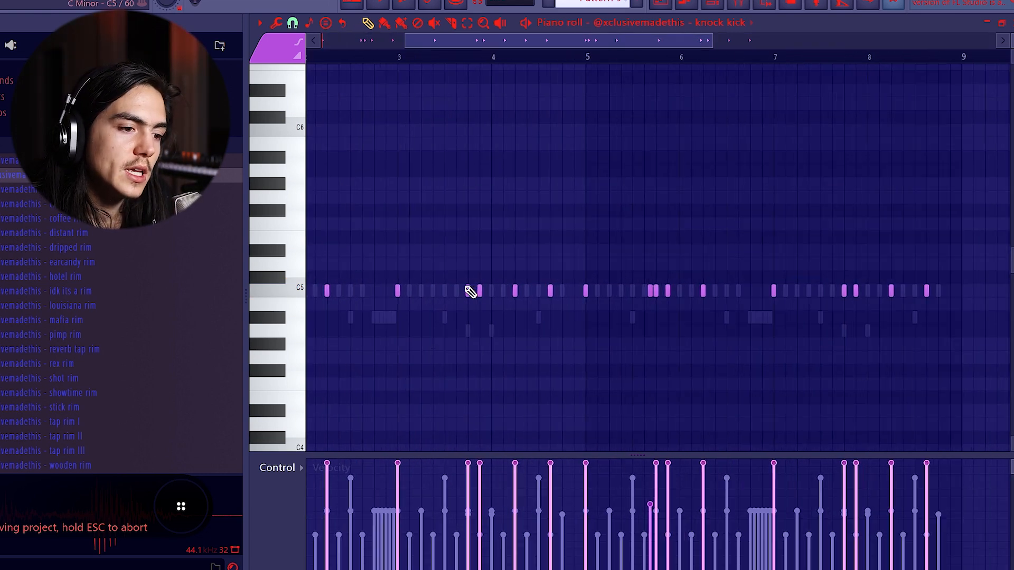
{"action": "scroll", "coordinate": [465, 295], "scroll_direction": "down", "scroll_amount": 1}
{"action": "scroll", "coordinate": [458, 273], "scroll_direction": "down", "scroll_amount": 2}
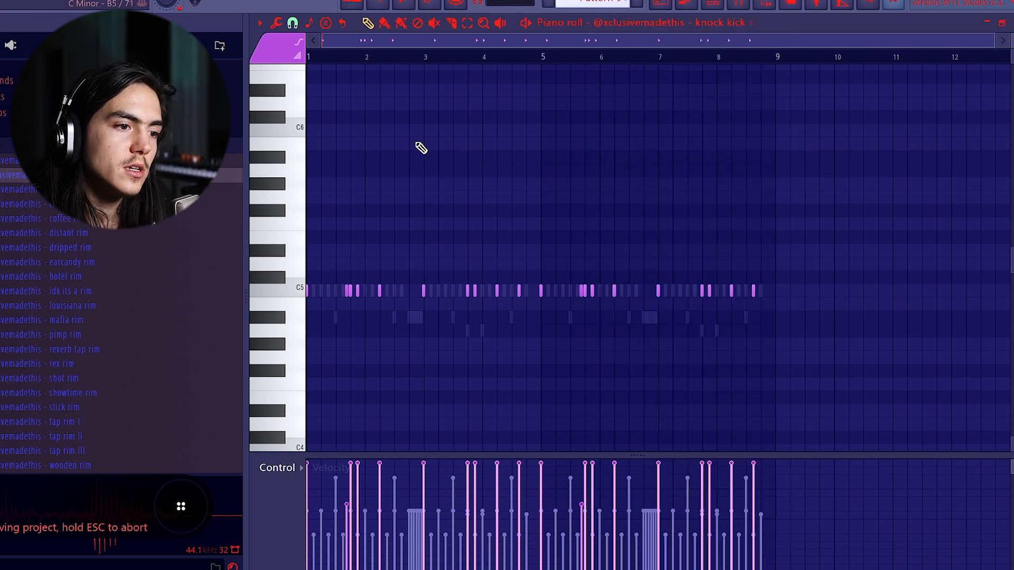
{"action": "left_click_drag", "start_coordinate": [429, 60], "coordinate": [309, 58]}
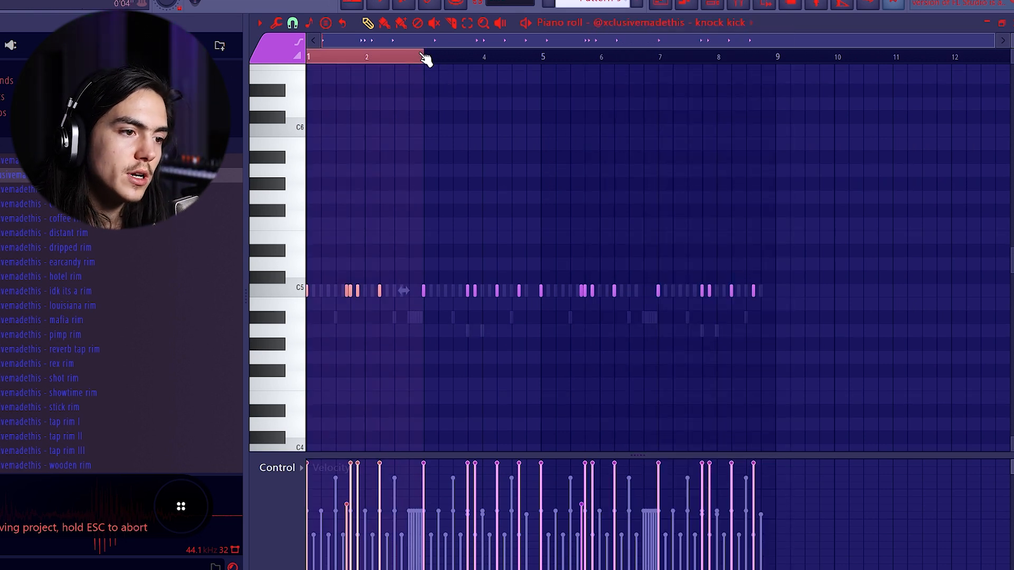
{"action": "left_click_drag", "start_coordinate": [427, 59], "coordinate": [309, 59]}
{"action": "key", "text": "ctrl+a"}
{"action": "key", "text": "ctrl+d"}
{"action": "left_click_drag", "start_coordinate": [544, 58], "coordinate": [775, 62]}
{"action": "left_click", "coordinate": [780, 67]}
{"action": "left_click_drag", "start_coordinate": [543, 61], "coordinate": [443, 64]}
{"action": "key", "text": "ctrl+a"}
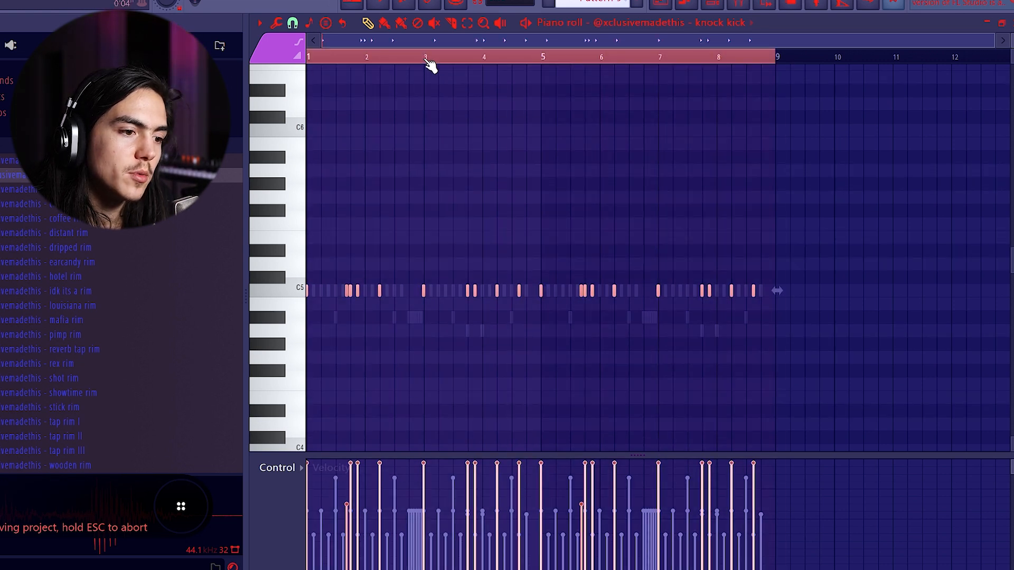
{"action": "key", "text": "ctrl+d"}
{"action": "scroll", "coordinate": [351, 290], "scroll_direction": "up", "scroll_amount": 5}
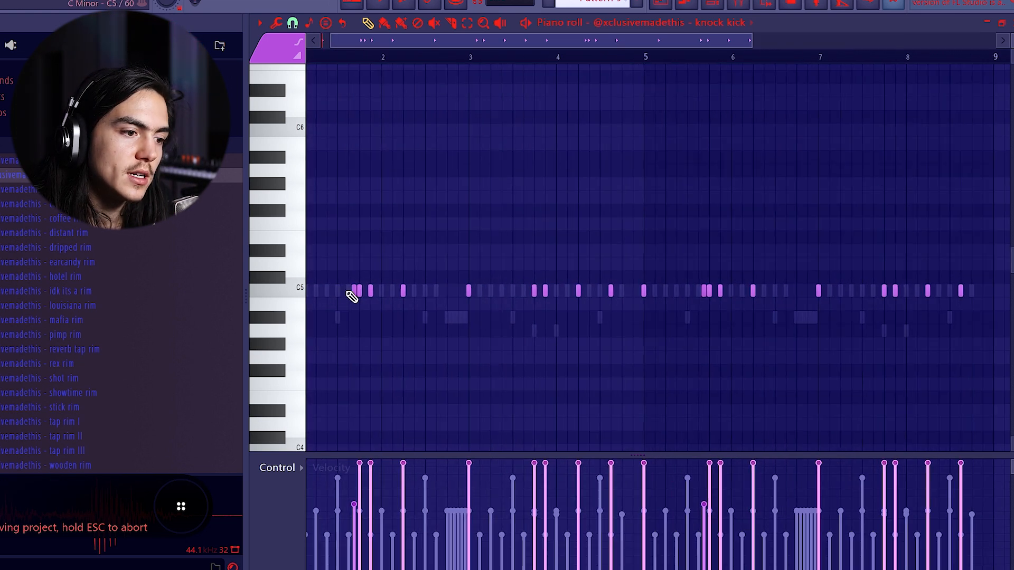
Step: Switch the piano roll to the dy open hat and add A#4 hits on beats 2, 3 and 4 of bar 1
{"action": "left_click", "coordinate": [696, 24]}
{"action": "left_click", "coordinate": [685, 521]}
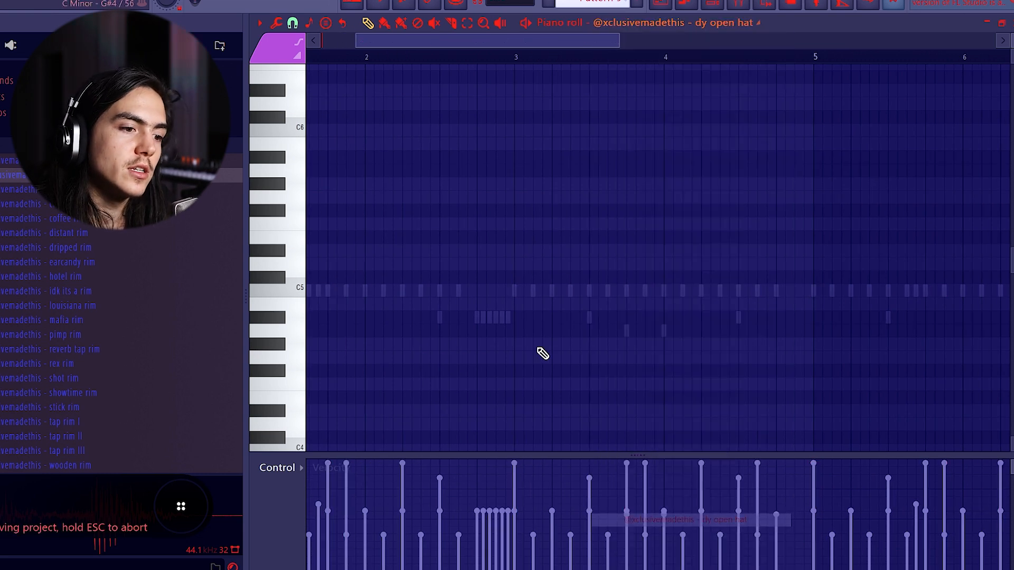
{"action": "key", "text": "space"}
Step: Select the first two bars of the open hat pattern and duplicate them through bar 8
{"action": "left_click_drag", "start_coordinate": [534, 57], "coordinate": [309, 57]}
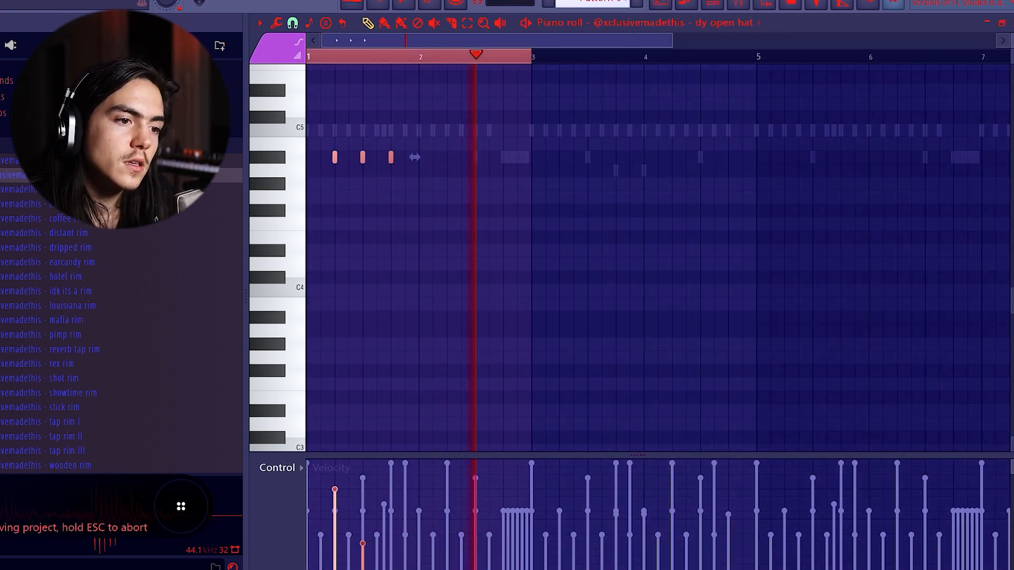
{"action": "key", "text": "ctrl+b"}
{"action": "key", "text": "ctrl+b"}
{"action": "key", "text": "ctrl+b"}
{"action": "key", "text": "ctrl+a"}
{"action": "key", "text": "ctrl+d"}
{"action": "scroll", "coordinate": [504, 140], "scroll_direction": "down", "scroll_amount": 3}
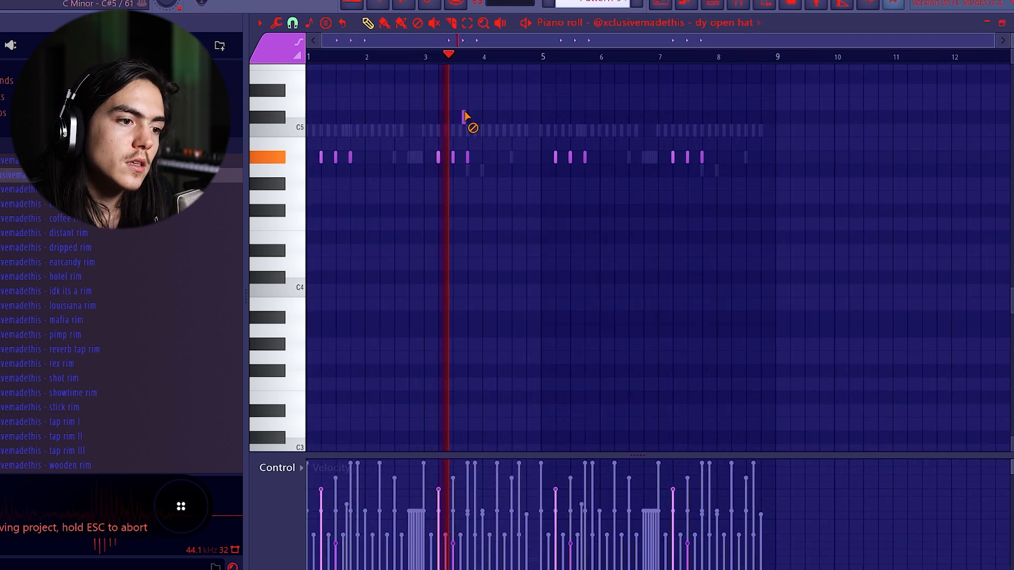
{"action": "key", "text": "ctrl+a"}
{"action": "key", "text": "ctrl+d"}
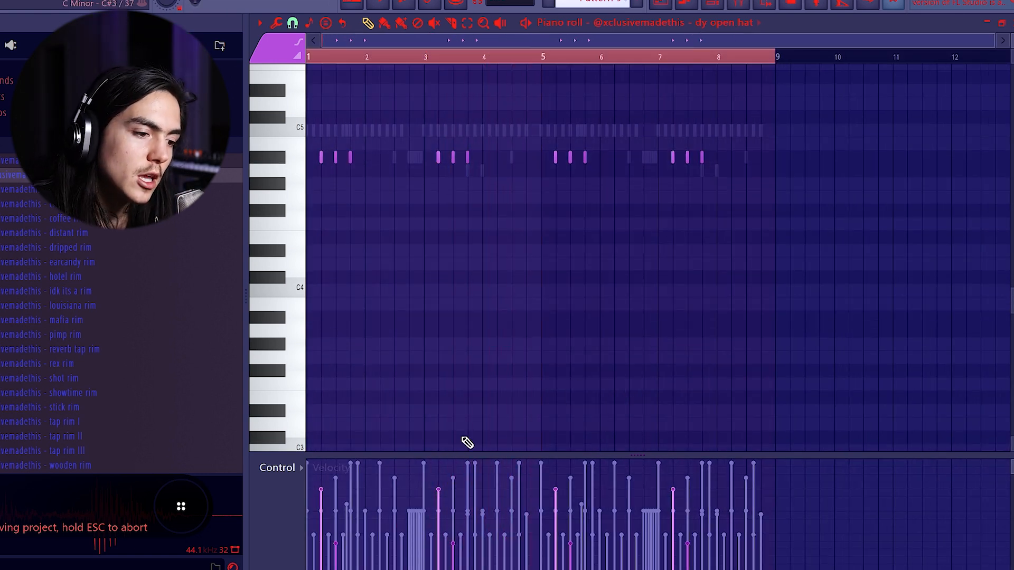
{"action": "scroll", "coordinate": [334, 155], "scroll_direction": "up", "scroll_amount": 3}
{"action": "scroll", "coordinate": [342, 165], "scroll_direction": "down", "scroll_amount": 3}
{"action": "key", "text": "ctrl+d"}
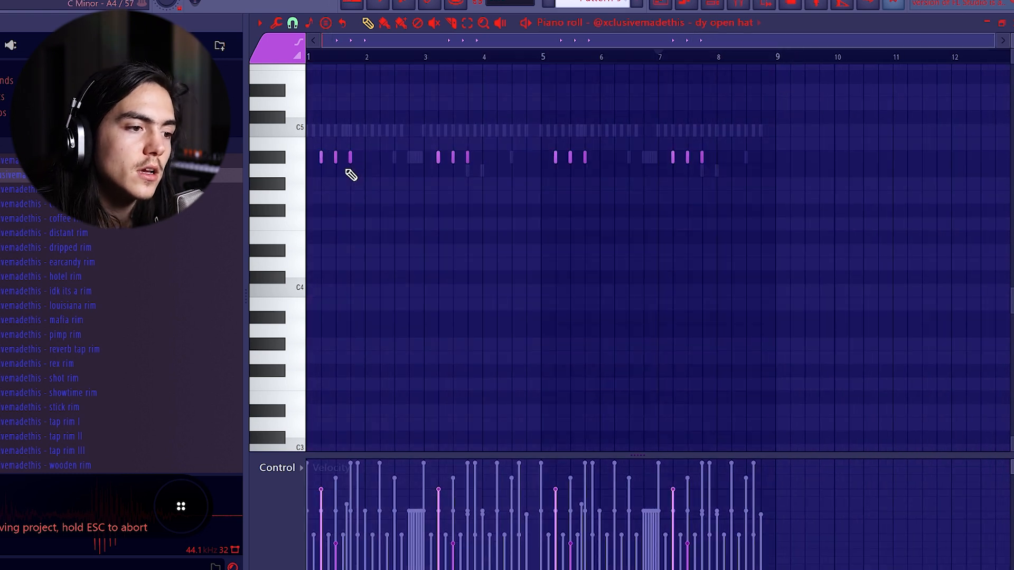
{"action": "scroll", "coordinate": [334, 147], "scroll_direction": "up", "scroll_amount": 2}
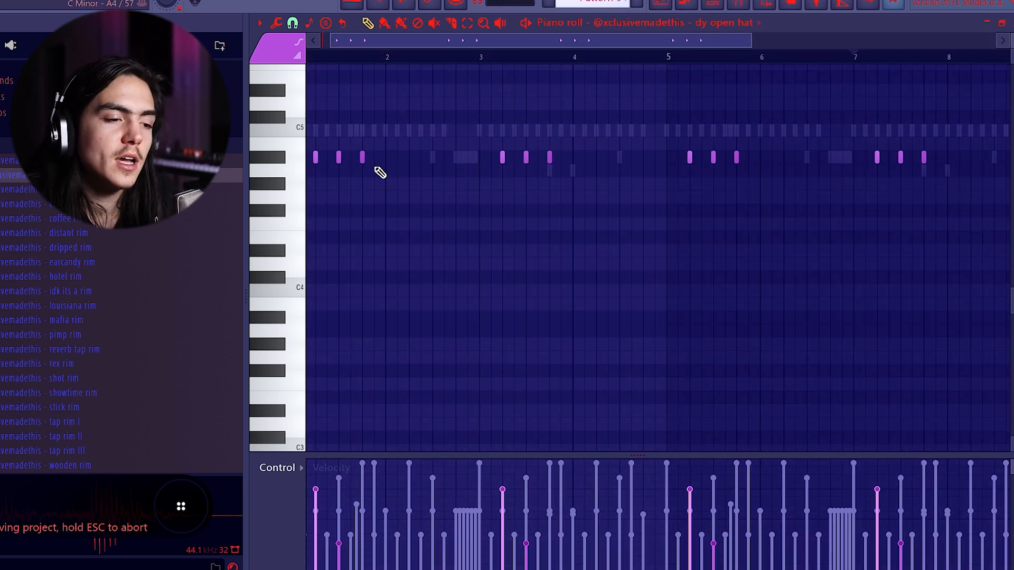
{"action": "scroll", "coordinate": [389, 163], "scroll_direction": "down", "scroll_amount": 1}
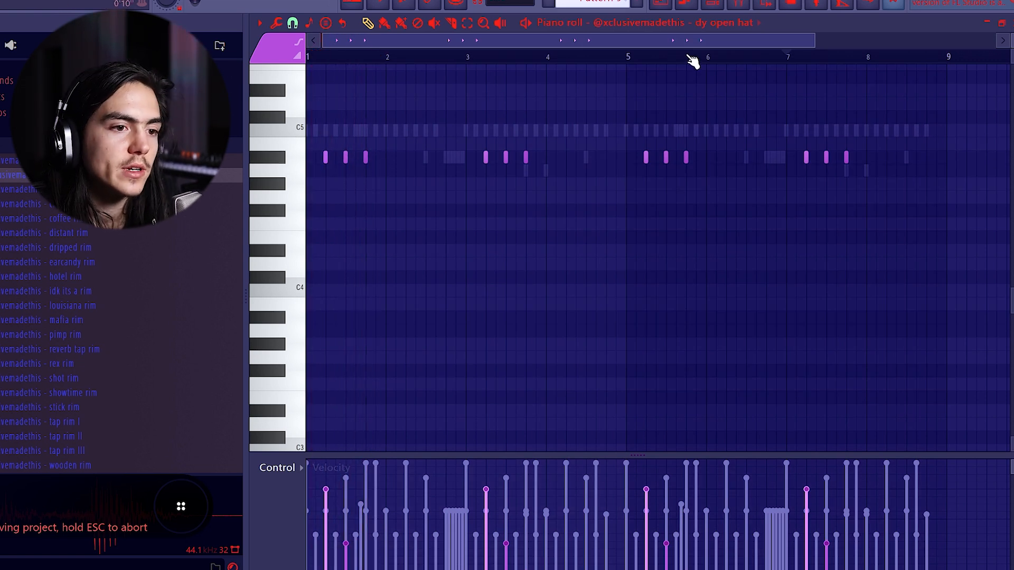
{"action": "left_click", "coordinate": [687, 22]}
{"action": "left_click", "coordinate": [687, 529]}
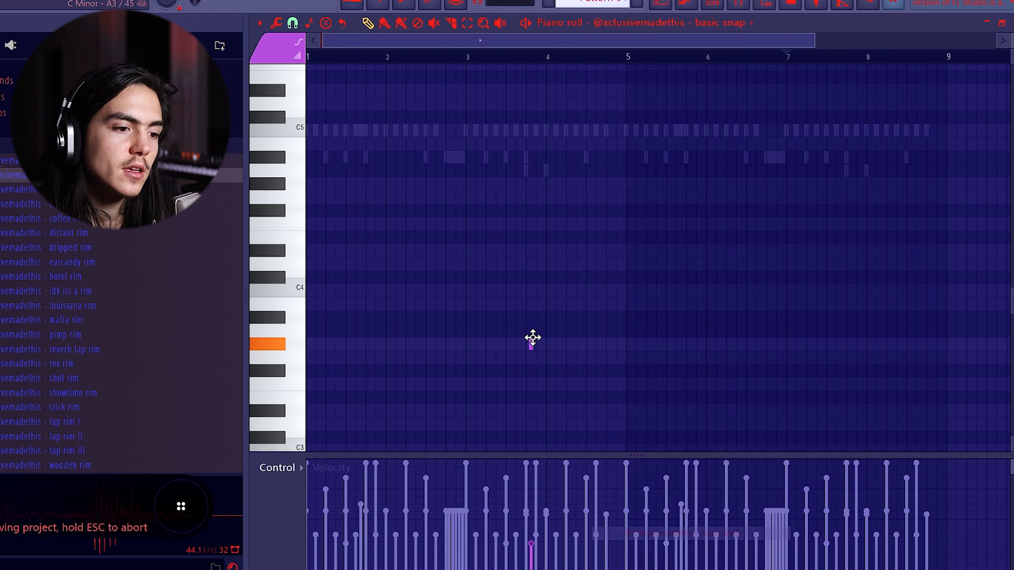
{"action": "scroll", "coordinate": [534, 340], "scroll_direction": "right", "scroll_amount": 1}
Step: Switch the piano roll to click rim I and build a six-hit C5 roll with rising velocities on bar 2's last beat
{"action": "left_click", "coordinate": [705, 23]}
{"action": "left_click", "coordinate": [710, 546]}
{"action": "left_click", "coordinate": [571, 360]}
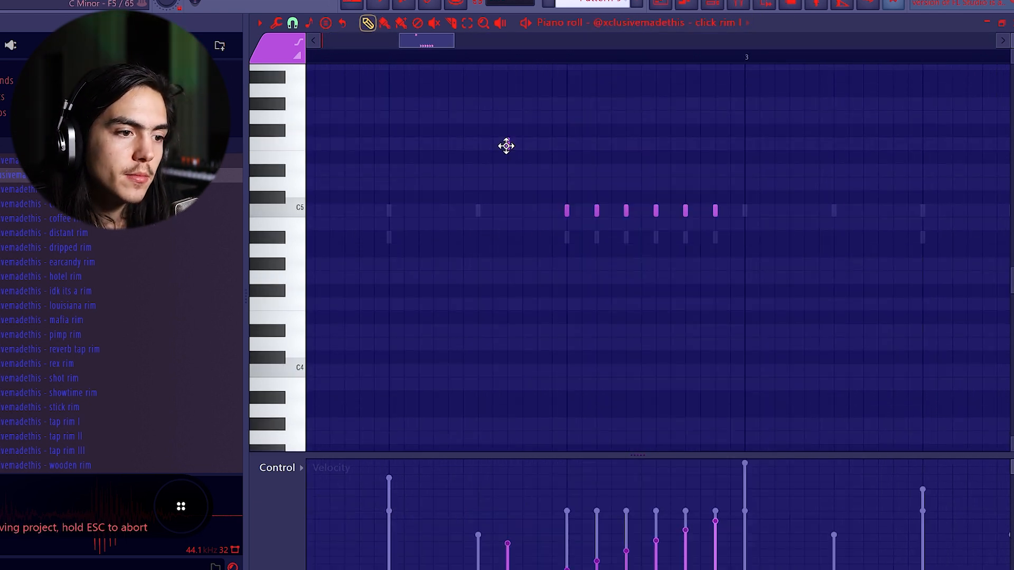
{"action": "scroll", "coordinate": [595, 236], "scroll_direction": "down", "scroll_amount": 3}
{"action": "left_click", "coordinate": [297, 26]}
{"action": "left_click", "coordinate": [312, 156]}
Step: Select the first four bars of the click rim pattern and duplicate them into bars 5 to 8
{"action": "scroll", "coordinate": [580, 56], "scroll_direction": "down", "scroll_amount": 4}
{"action": "double_click", "coordinate": [580, 56]}
{"action": "left_click_drag", "start_coordinate": [572, 57], "coordinate": [308, 57]}
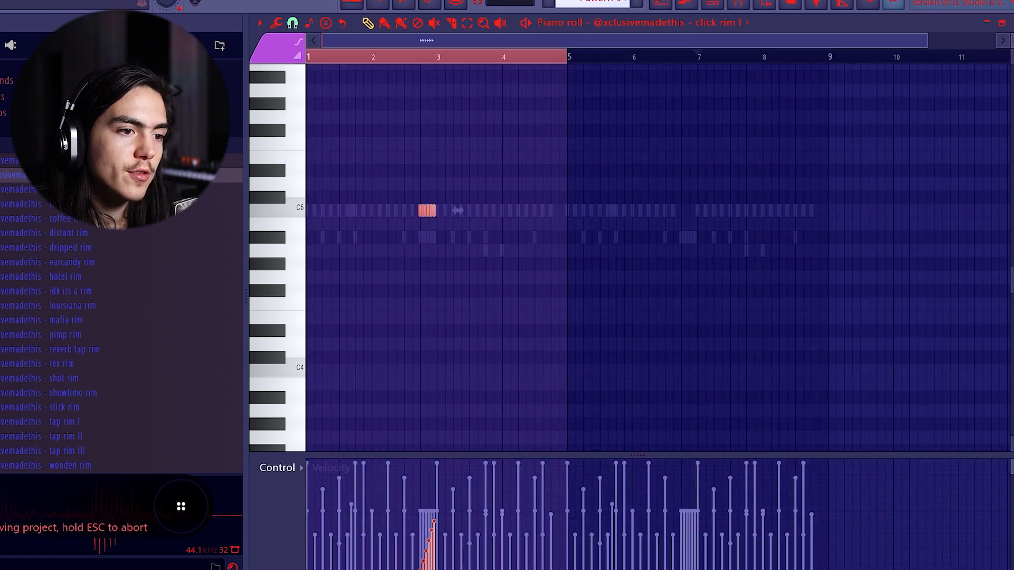
{"action": "key", "text": "ctrl+b"}
{"action": "key", "text": "ctrl+d"}
{"action": "scroll", "coordinate": [655, 172], "scroll_direction": "down", "scroll_amount": 1}
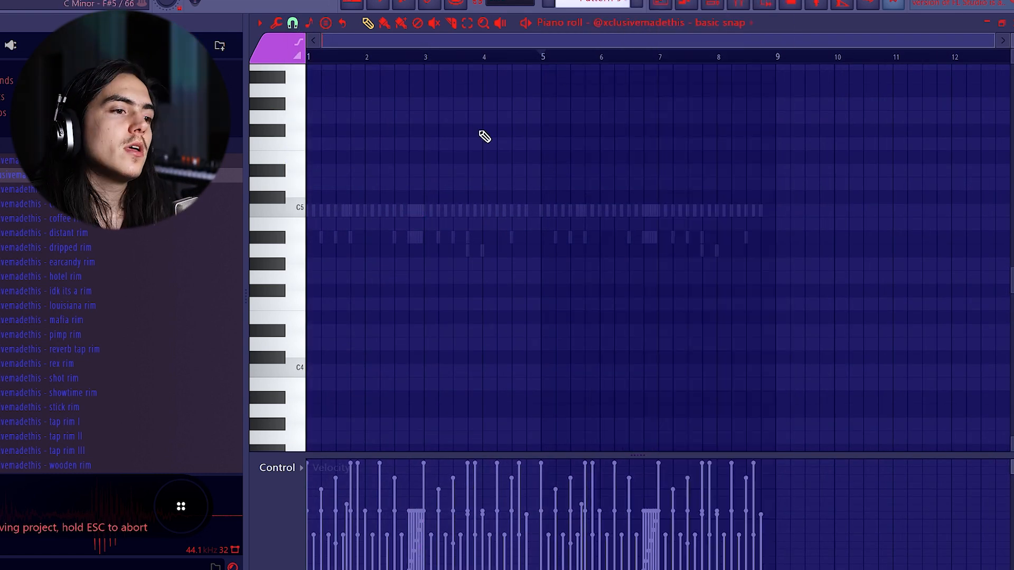
Step: Add a basic snap C5 hit half a beat after the start of bar 3 and raise its velocity
{"action": "left_click", "coordinate": [293, 24]}
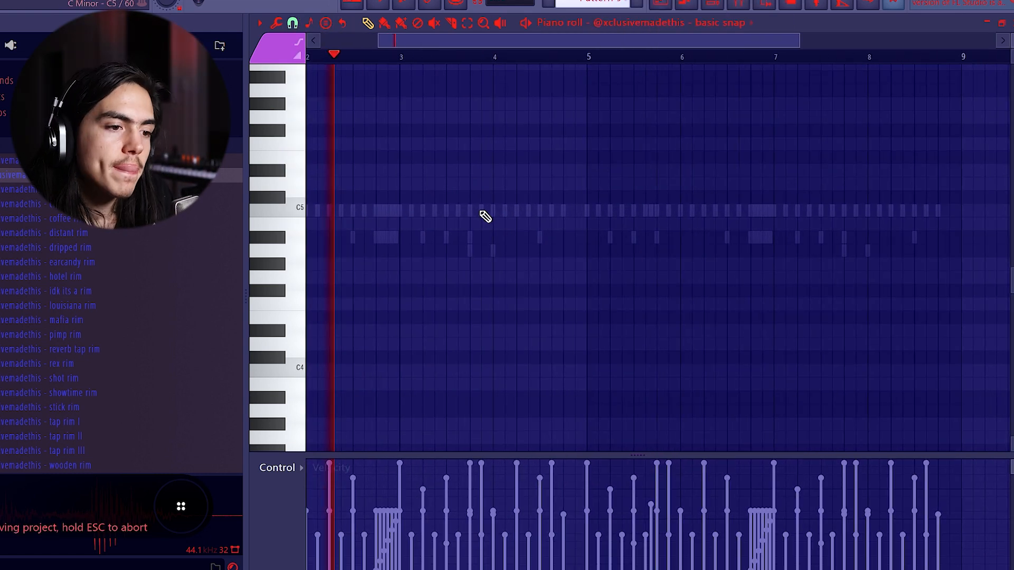
{"action": "left_click", "coordinate": [413, 212]}
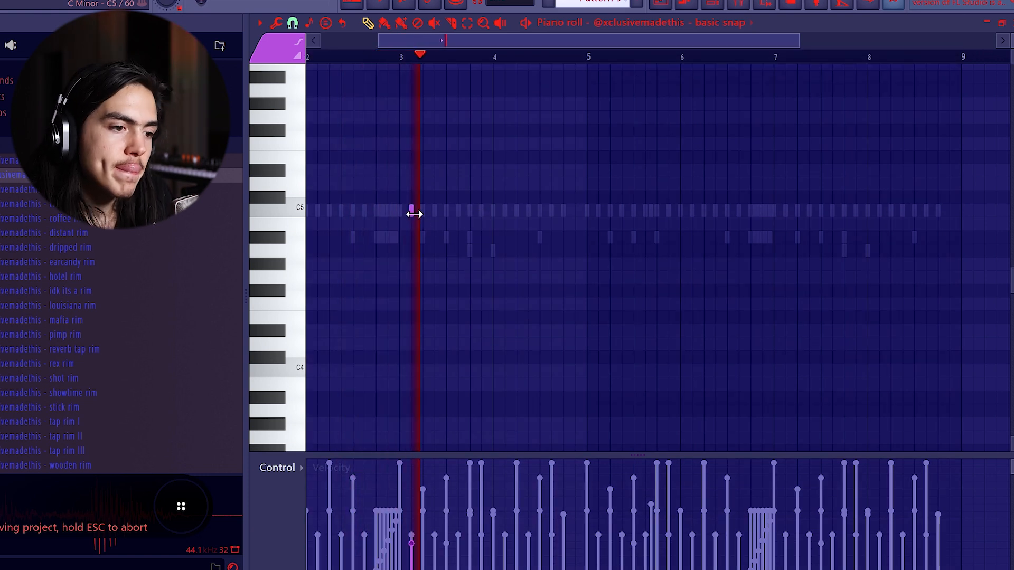
{"action": "key", "text": "space"}
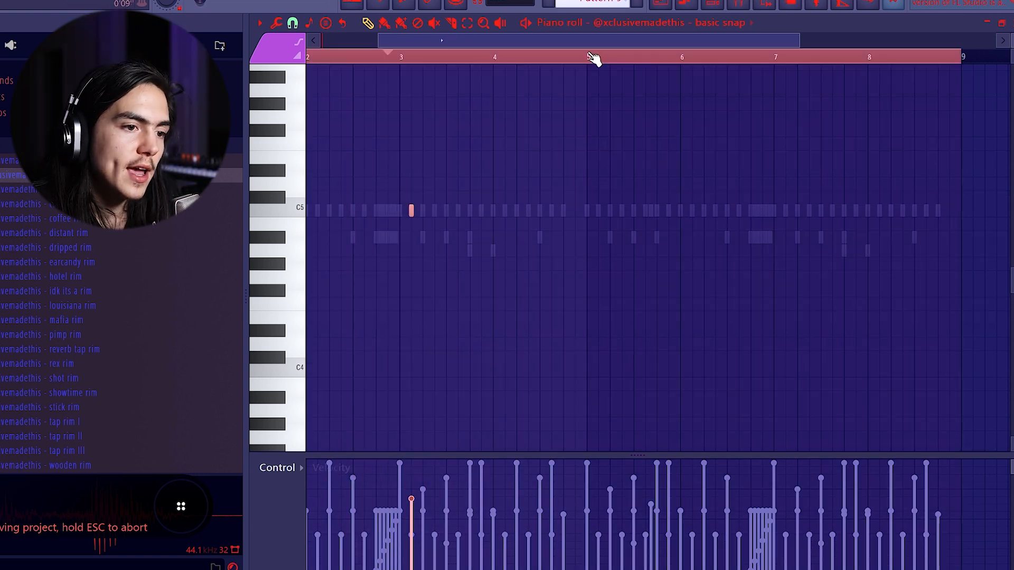
Step: Select the first four bars of the basic snap pattern and duplicate them into bars 5 to 8
{"action": "left_click_drag", "start_coordinate": [591, 57], "coordinate": [302, 57]}
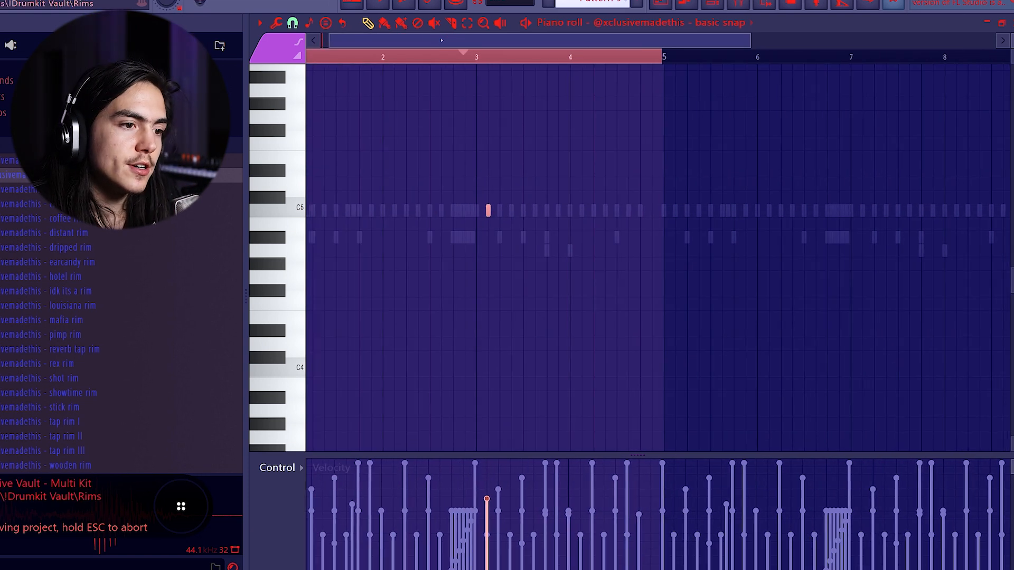
{"action": "key", "text": "ctrl+b"}
{"action": "key", "text": "ctrl+d"}
{"action": "scroll", "coordinate": [559, 95], "scroll_direction": "down", "scroll_amount": 2}
{"action": "scroll", "coordinate": [421, 161], "scroll_direction": "up", "scroll_amount": 3}
{"action": "left_click", "coordinate": [427, 60]}
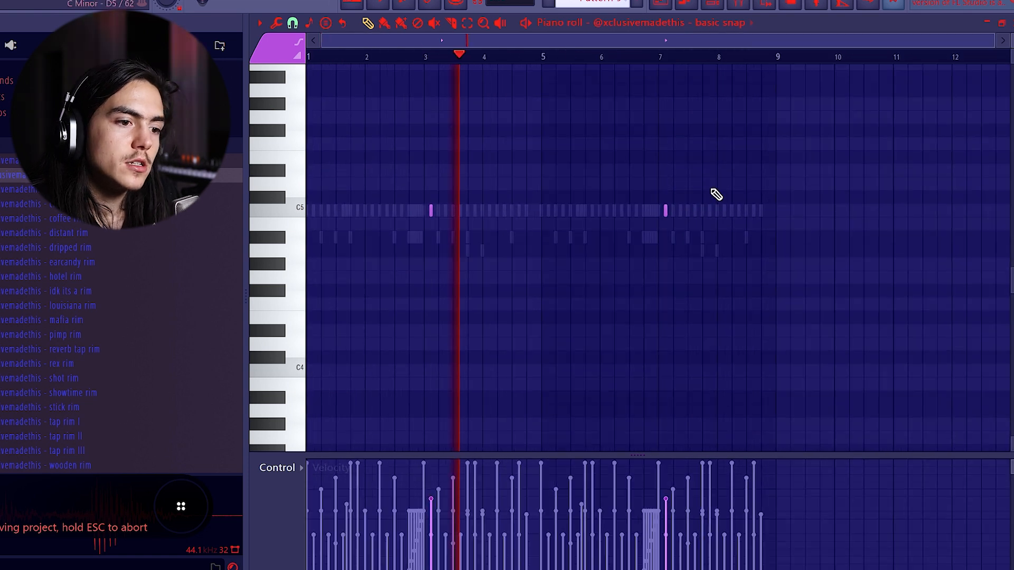
Step: Switch the piano roll to the easy snare and add extra A#4 hits half a beat before bars 3 and 5
{"action": "left_click", "coordinate": [661, 22]}
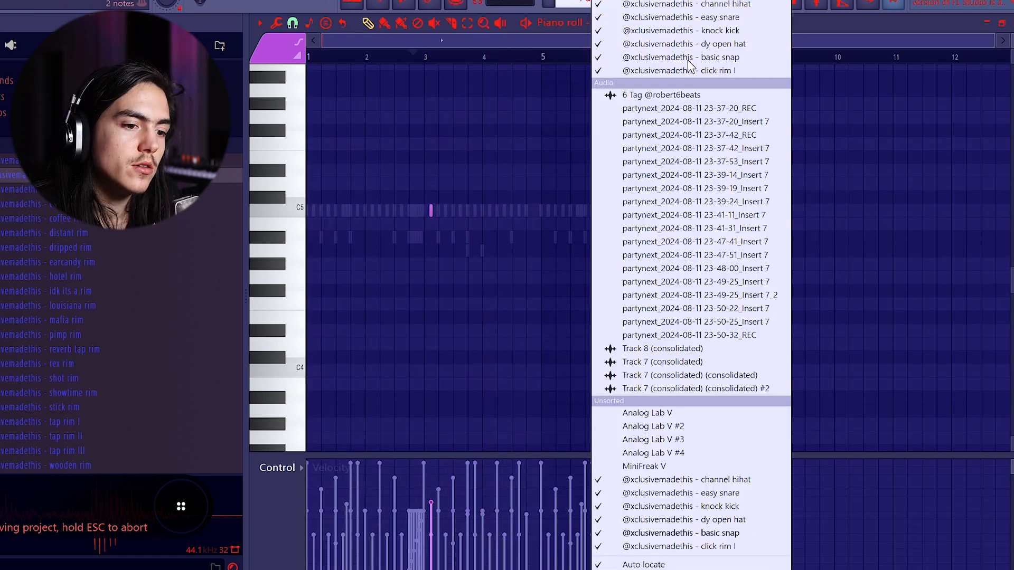
{"action": "left_click", "coordinate": [708, 493]}
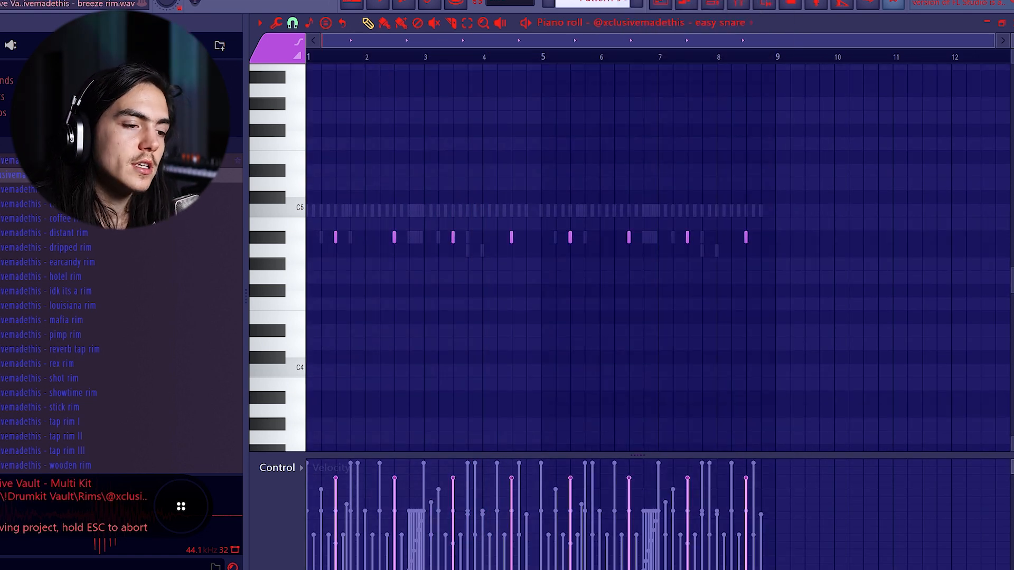
{"action": "scroll", "coordinate": [272, 252], "scroll_direction": "up", "scroll_amount": 3}
{"action": "key", "text": "space"}
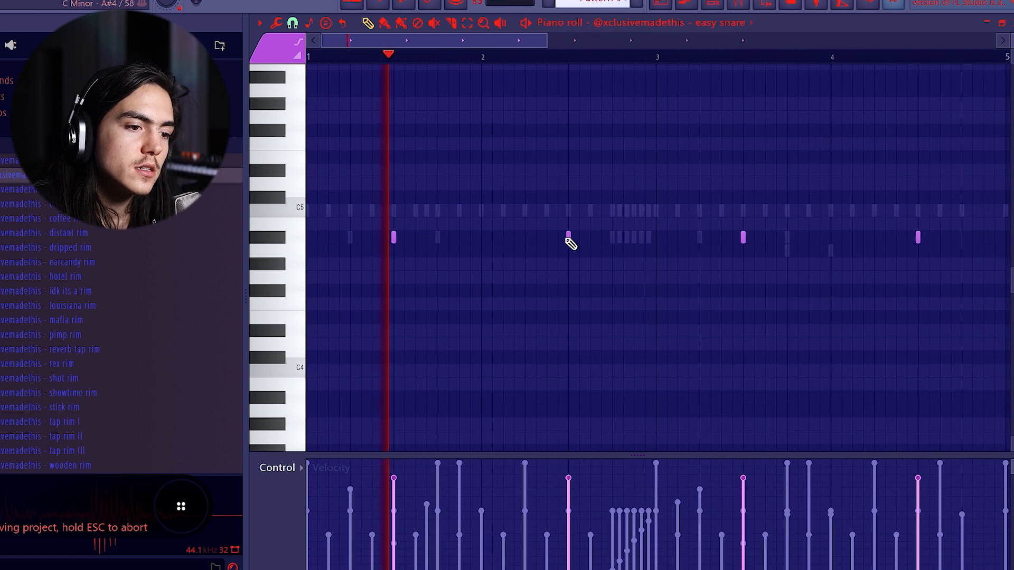
{"action": "left_click", "coordinate": [502, 237]}
{"action": "scroll", "coordinate": [506, 235], "scroll_direction": "down", "scroll_amount": 2}
{"action": "scroll", "coordinate": [478, 238], "scroll_direction": "down", "scroll_amount": 1}
{"action": "right_click", "coordinate": [429, 237]}
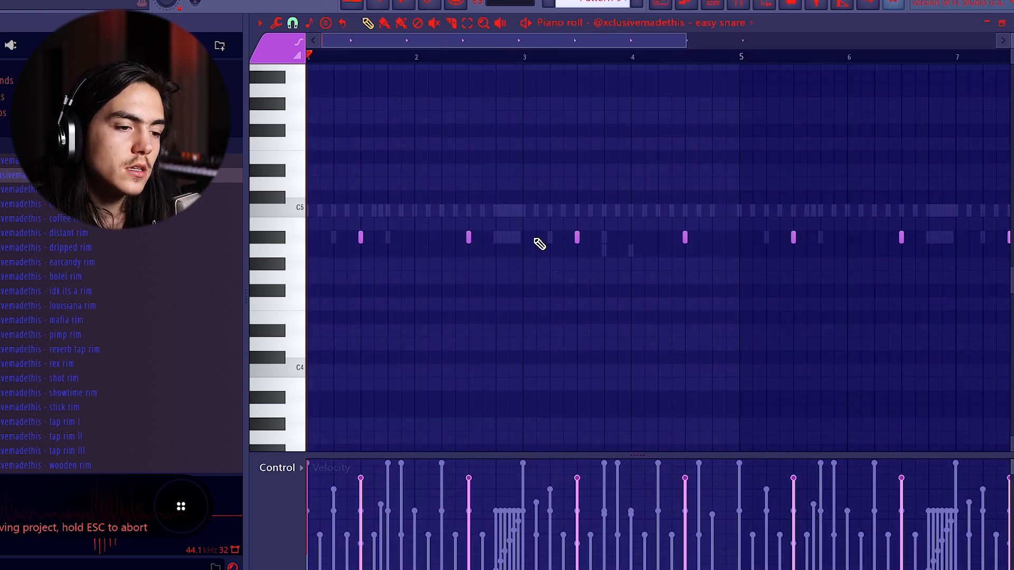
{"action": "scroll", "coordinate": [681, 172], "scroll_direction": "down", "scroll_amount": 3}
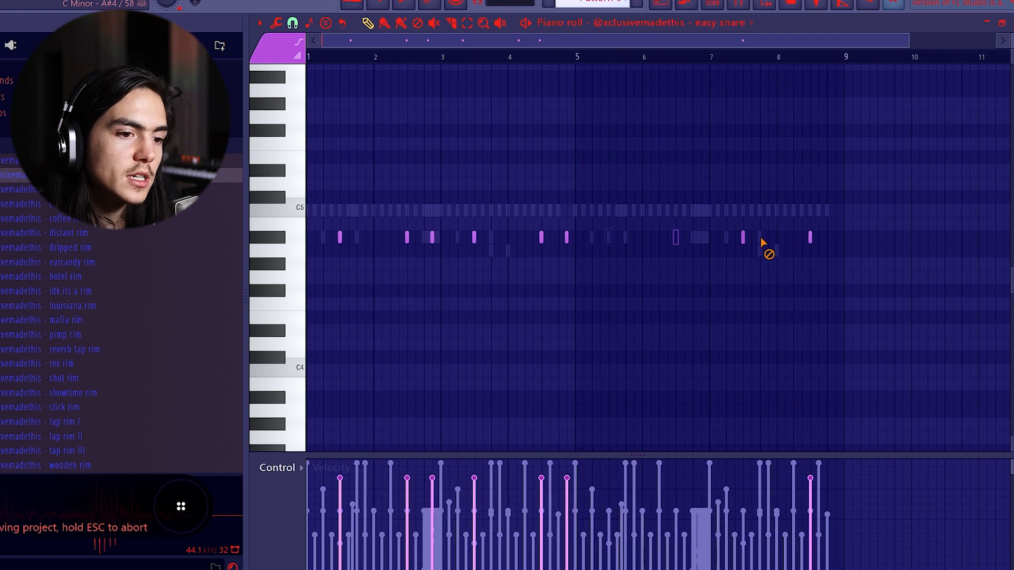
Step: Replace the snare hits in bars 5 to 8 with a duplicate of the first four bars
{"action": "key", "text": "ctrl+a"}
{"action": "left_click", "coordinate": [577, 57], "text": "ctrl+shift"}
{"action": "key", "text": "ctrl+b"}
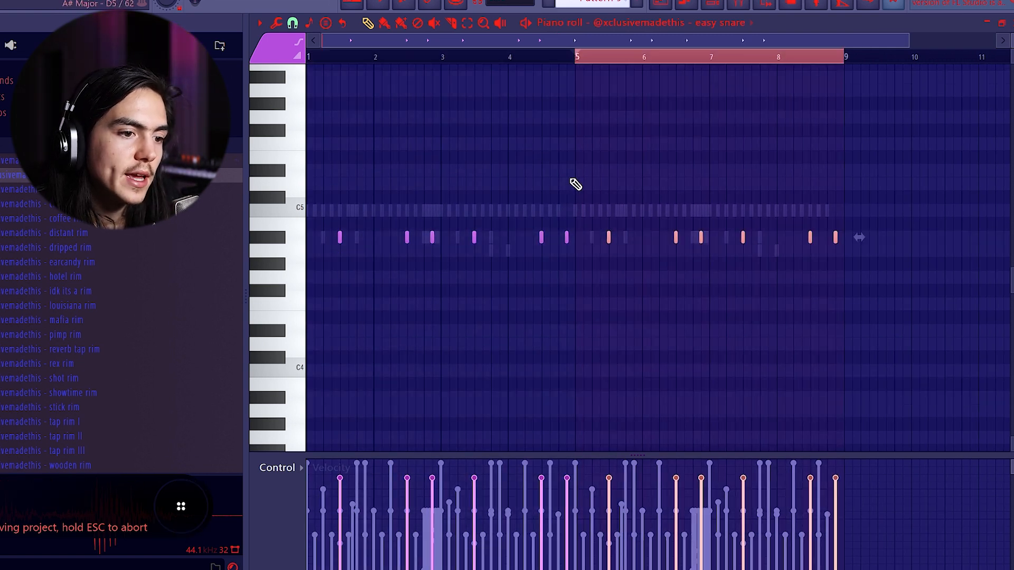
Step: Deselect the easy snare notes and play back the pattern to check the snare hits across bars 1 to 8
{"action": "left_click", "coordinate": [571, 183]}
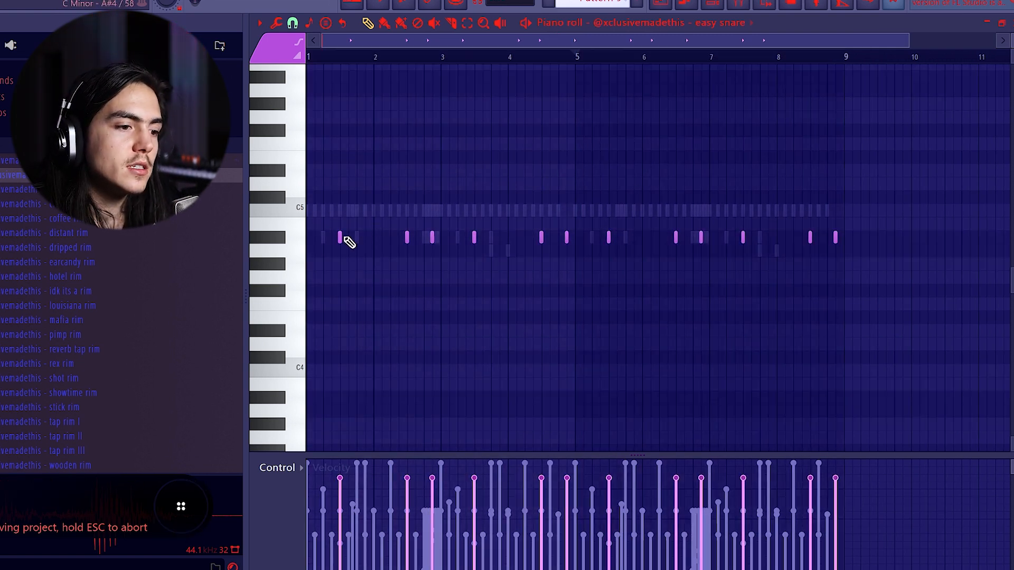
{"action": "left_click_drag", "start_coordinate": [347, 234], "coordinate": [336, 240]}
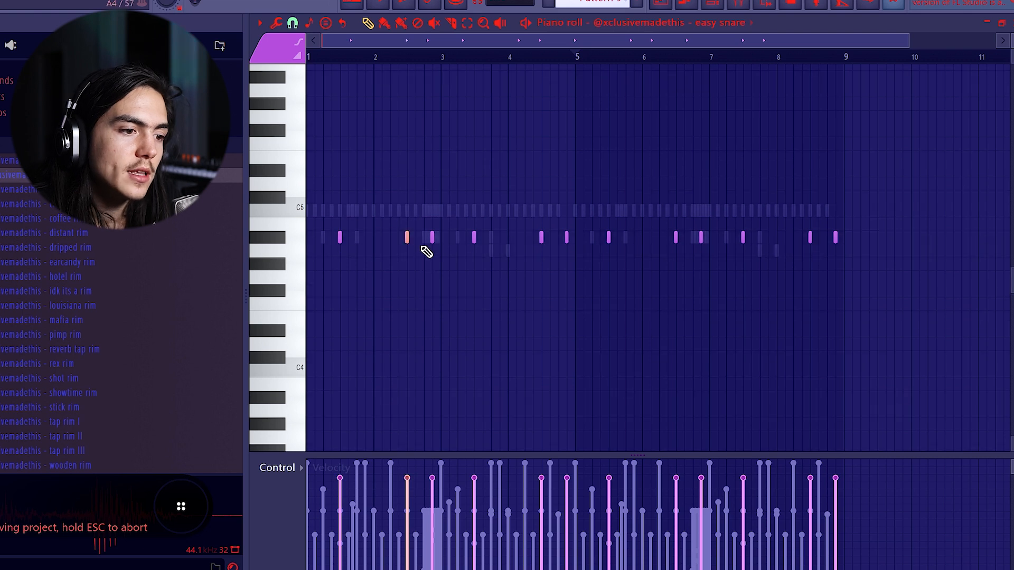
{"action": "scroll", "coordinate": [428, 254], "scroll_direction": "up", "scroll_amount": 3}
{"action": "left_click_drag", "start_coordinate": [422, 219], "coordinate": [430, 255]}
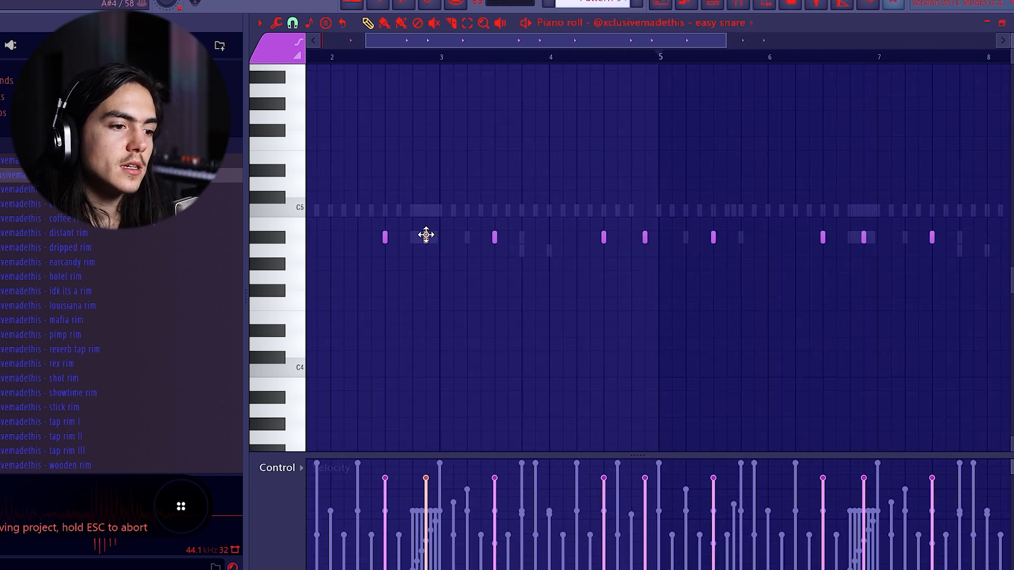
{"action": "scroll", "coordinate": [424, 233], "scroll_direction": "down", "scroll_amount": 2}
{"action": "left_click", "coordinate": [388, 96], "text": "ctrl"}
{"action": "key", "text": "space"}
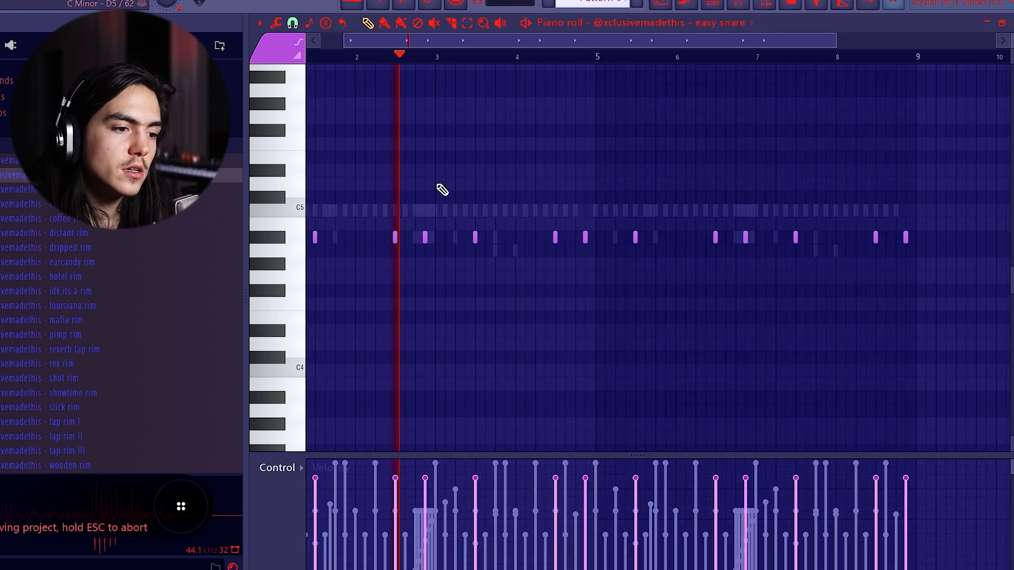
{"action": "scroll", "coordinate": [528, 213], "scroll_direction": "down", "scroll_amount": 2}
{"action": "key", "text": "space"}
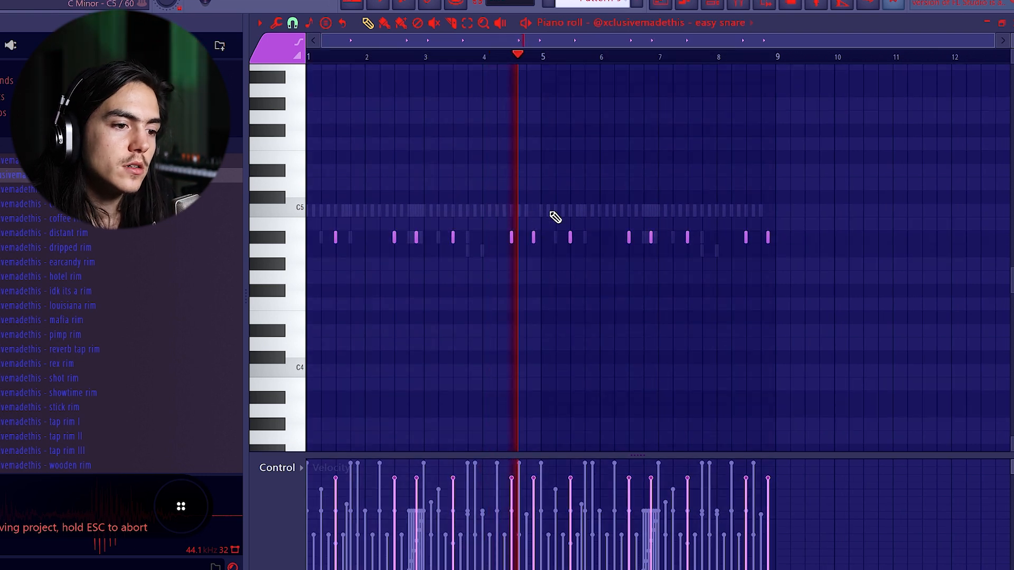
Step: Split the drum pattern into separate hihat, snare, kick, open hat, snap and rim clips on tracks 7 to 12 of the playlist
{"action": "left_click", "coordinate": [711, 5]}
{"action": "left_click", "coordinate": [716, 4]}
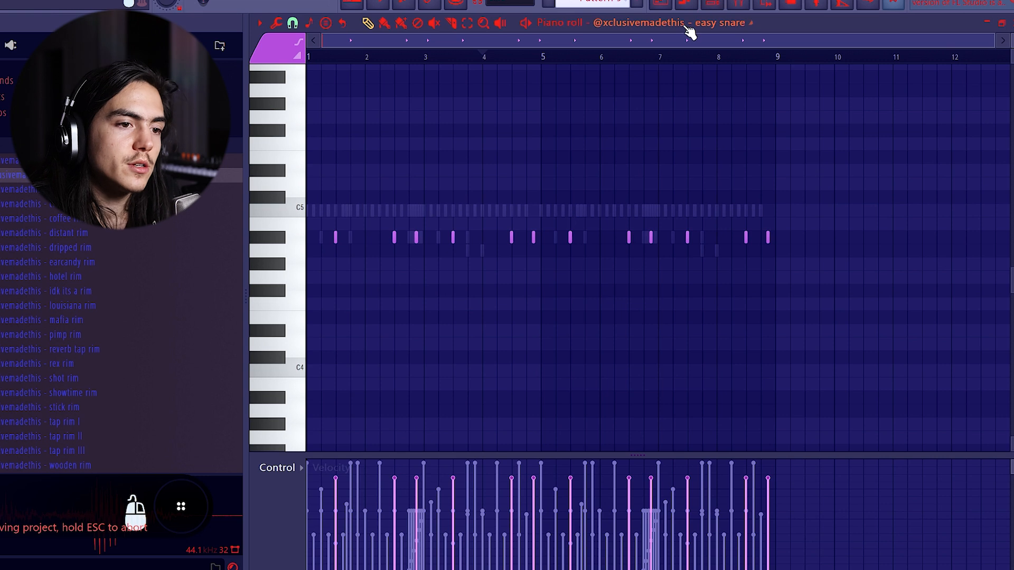
{"action": "left_click", "coordinate": [669, 4]}
{"action": "right_click", "coordinate": [311, 318]}
{"action": "left_click", "coordinate": [362, 524]}
Step: Delete all the drum clips in bars 9 to 16 on tracks 7 to 12
{"action": "right_click", "coordinate": [523, 366]}
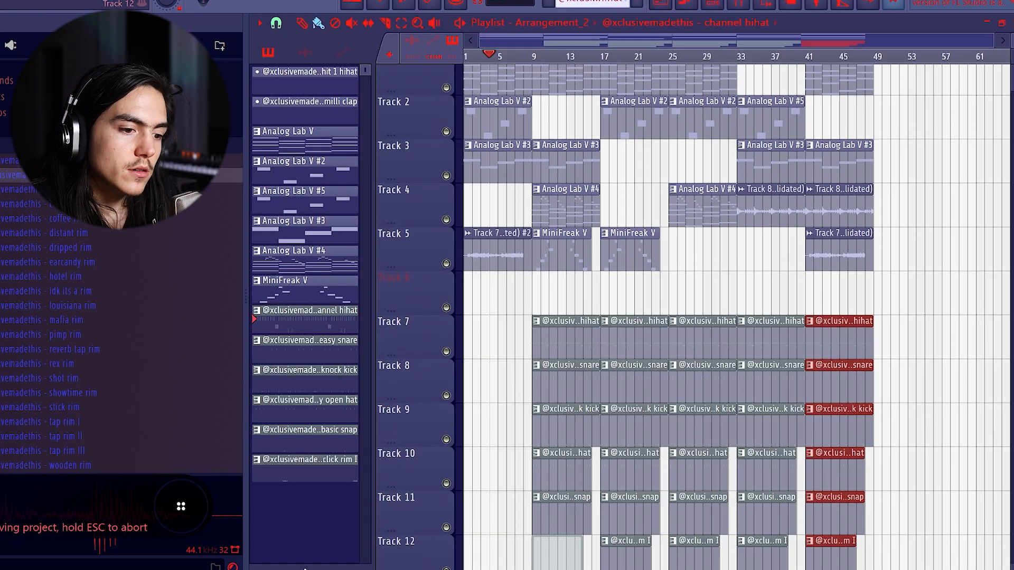
{"action": "right_click", "coordinate": [564, 543]}
{"action": "right_click", "coordinate": [561, 348], "text": "ctrl"}
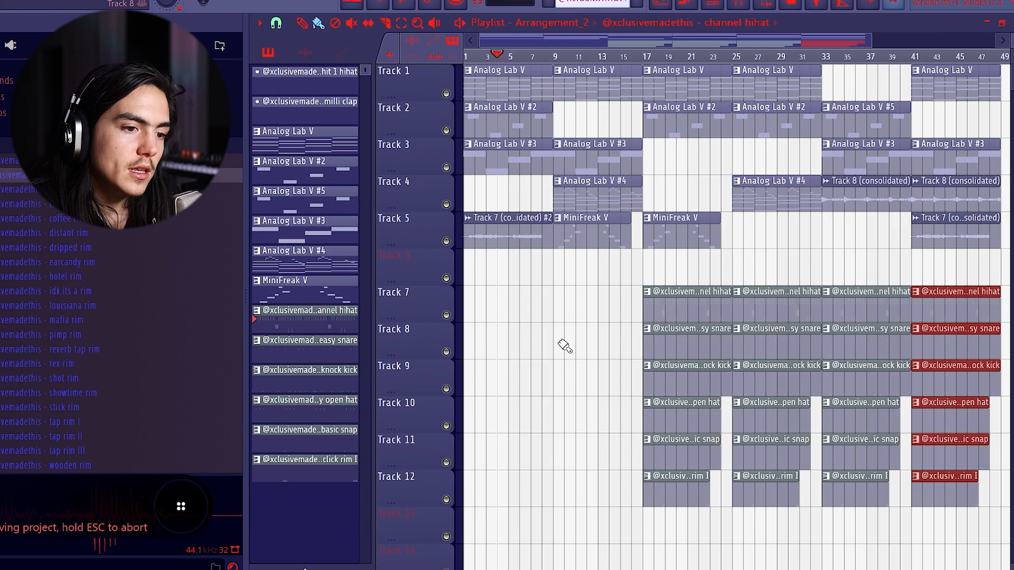
Step: Play the arrangement and copy the channel hihat and easy snare clips from bar 17 back to bar 9
{"action": "left_click", "coordinate": [588, 321], "text": "ctrl"}
{"action": "key", "text": "space"}
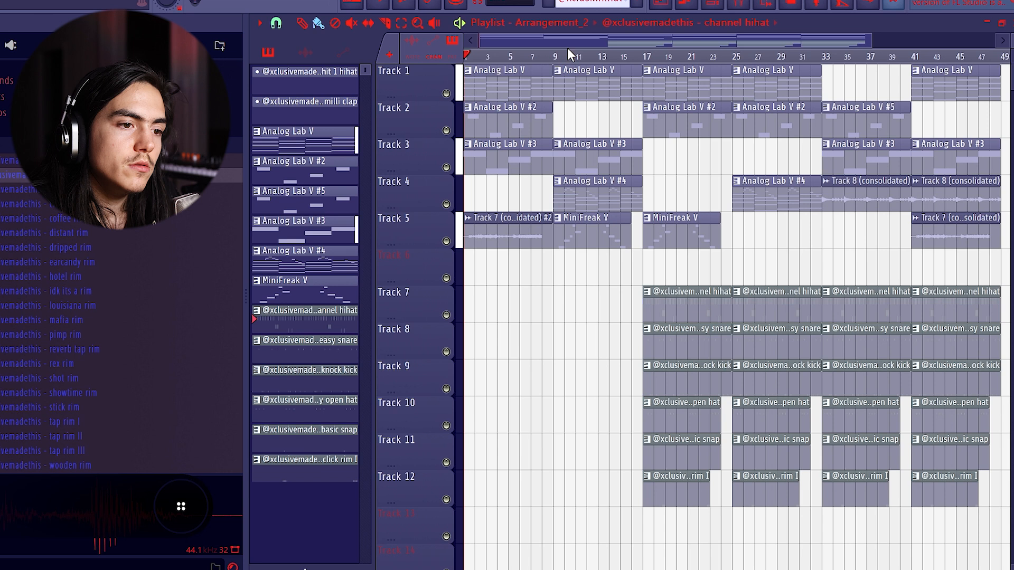
{"action": "left_click_drag", "start_coordinate": [694, 309], "coordinate": [615, 297]}
{"action": "key", "text": "space"}
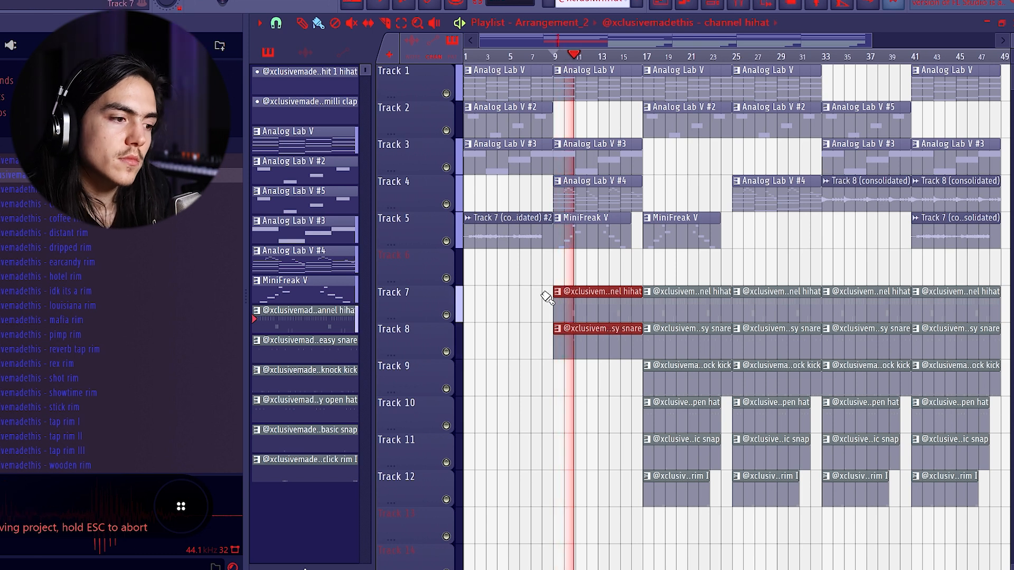
Step: Delete the dy open hat clips that start at bars 17 and 33 on track 10
{"action": "scroll", "coordinate": [587, 304], "scroll_direction": "up", "scroll_amount": 3}
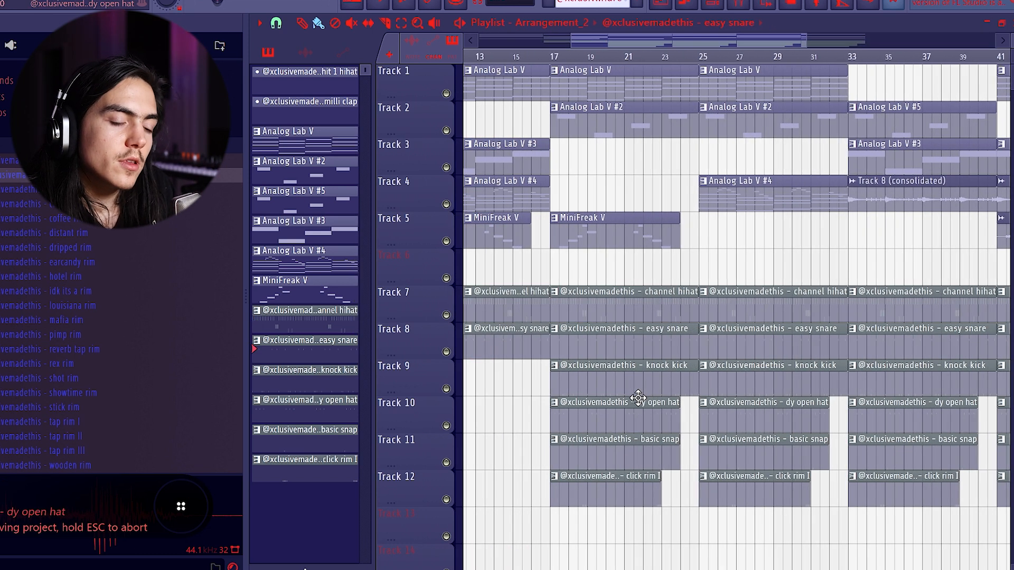
{"action": "scroll", "coordinate": [596, 410], "scroll_direction": "down", "scroll_amount": 3}
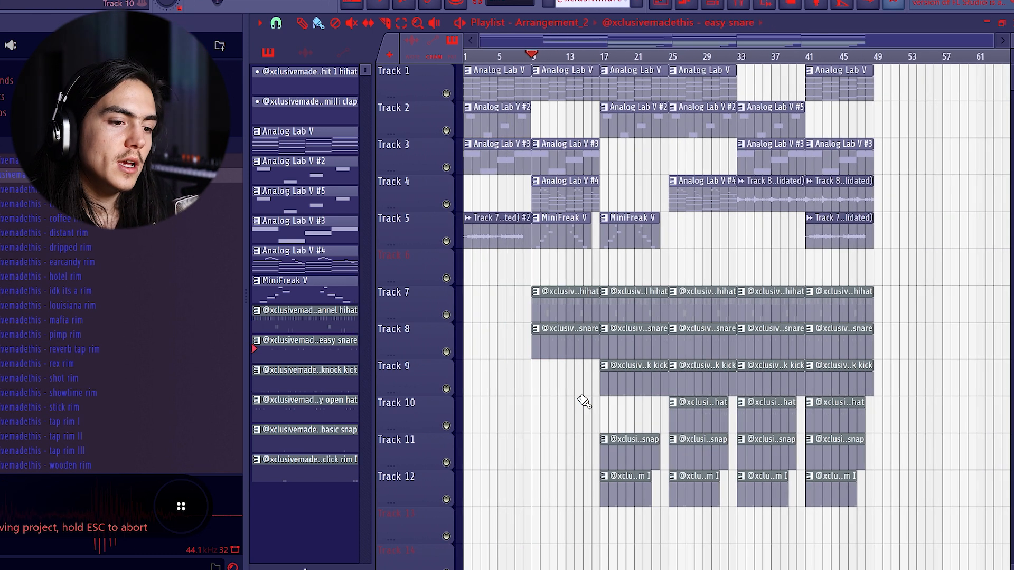
{"action": "right_click", "coordinate": [792, 415]}
Step: Delete the basic snap and click rim clips that start at bar 33
{"action": "scroll", "coordinate": [824, 443], "scroll_direction": "up", "scroll_amount": 4}
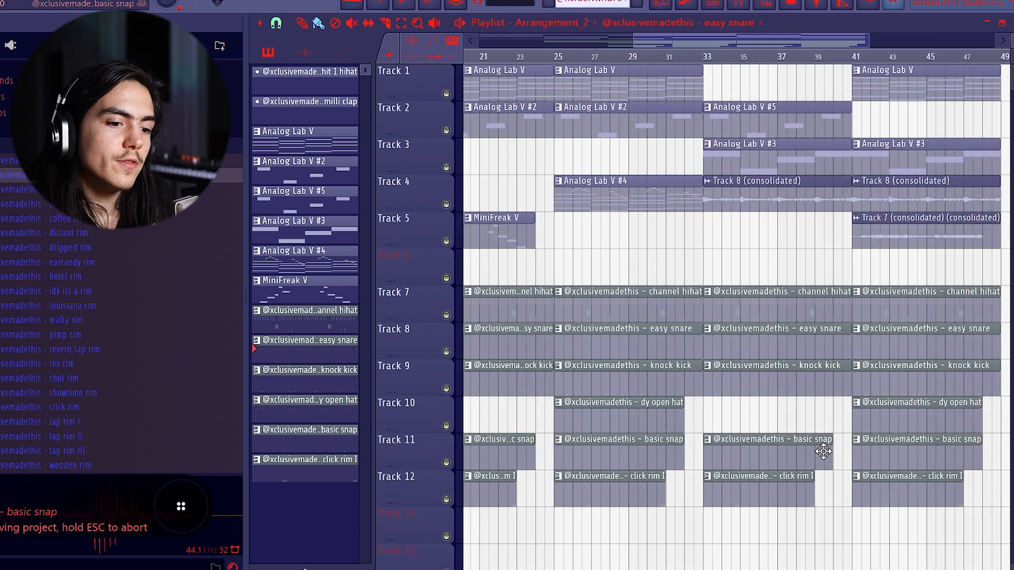
{"action": "right_click", "coordinate": [730, 462]}
{"action": "right_click", "coordinate": [731, 479]}
{"action": "scroll", "coordinate": [731, 467], "scroll_direction": "down", "scroll_amount": 3}
{"action": "scroll", "coordinate": [731, 374], "scroll_direction": "up", "scroll_amount": 4}
{"action": "key", "text": "c"}
{"action": "scroll", "coordinate": [735, 359], "scroll_direction": "down", "scroll_amount": 3}
{"action": "key", "text": "ctrl+z"}
{"action": "right_click", "coordinate": [769, 449]}
{"action": "right_click", "coordinate": [769, 476]}
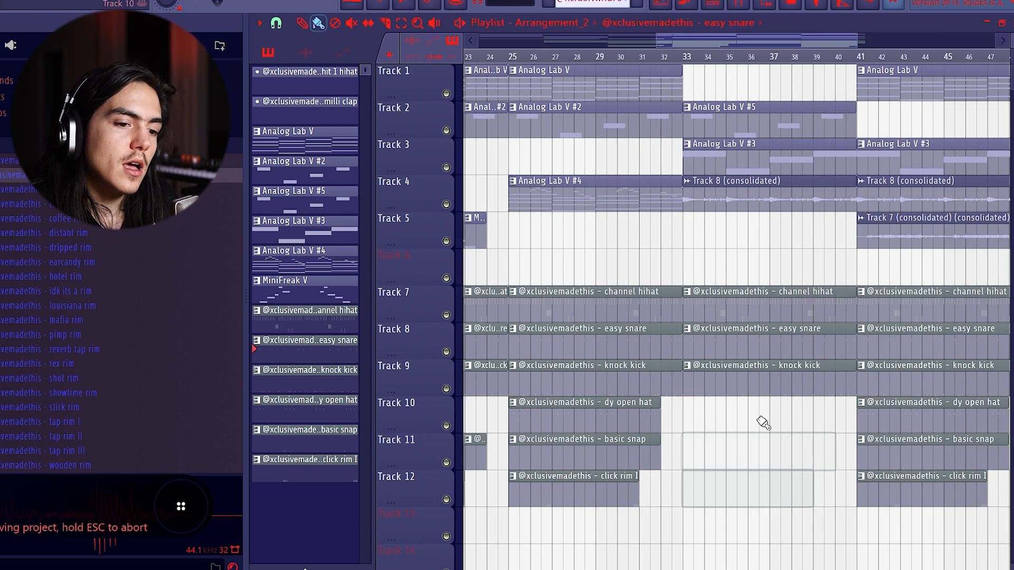
Step: Slice the hihat, snare and kick clips at bar 35 and remove their portions in bars 33 and 34
{"action": "scroll", "coordinate": [769, 468], "scroll_direction": "up", "scroll_amount": 2}
{"action": "left_click_drag", "start_coordinate": [709, 341], "coordinate": [709, 375]}
{"action": "key", "text": "b"}
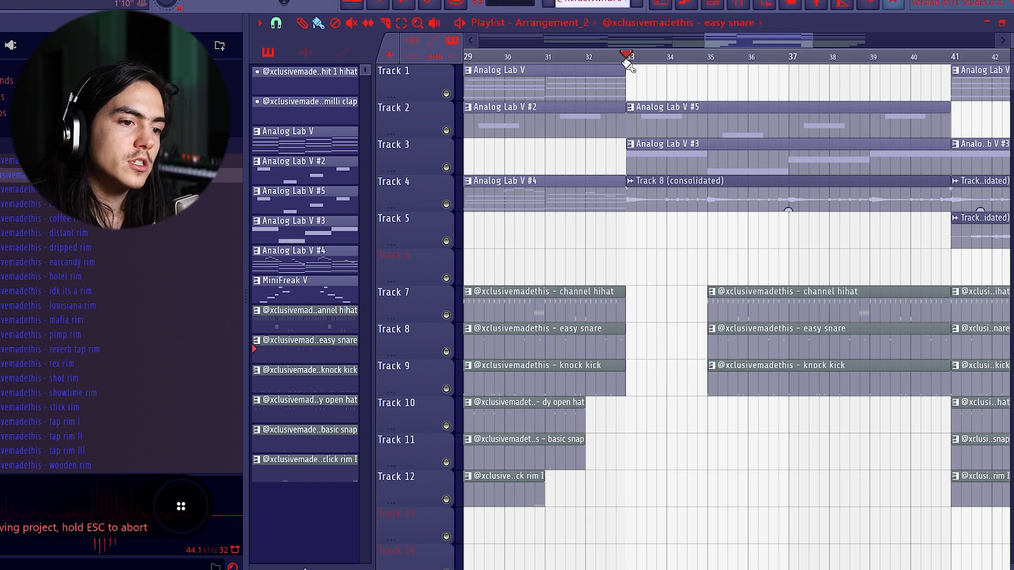
Step: Play the transition from bar 32 and cut the channel hihat and knock kick clips off halfway through bar 40
{"action": "left_click", "coordinate": [597, 54]}
{"action": "key", "text": "space"}
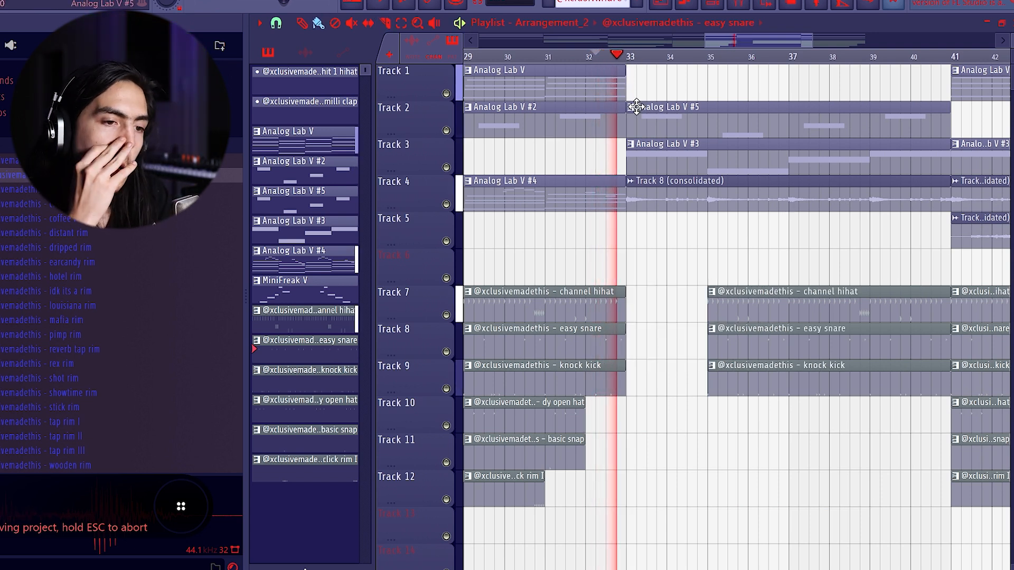
{"action": "scroll", "coordinate": [713, 196], "scroll_direction": "down", "scroll_amount": 4}
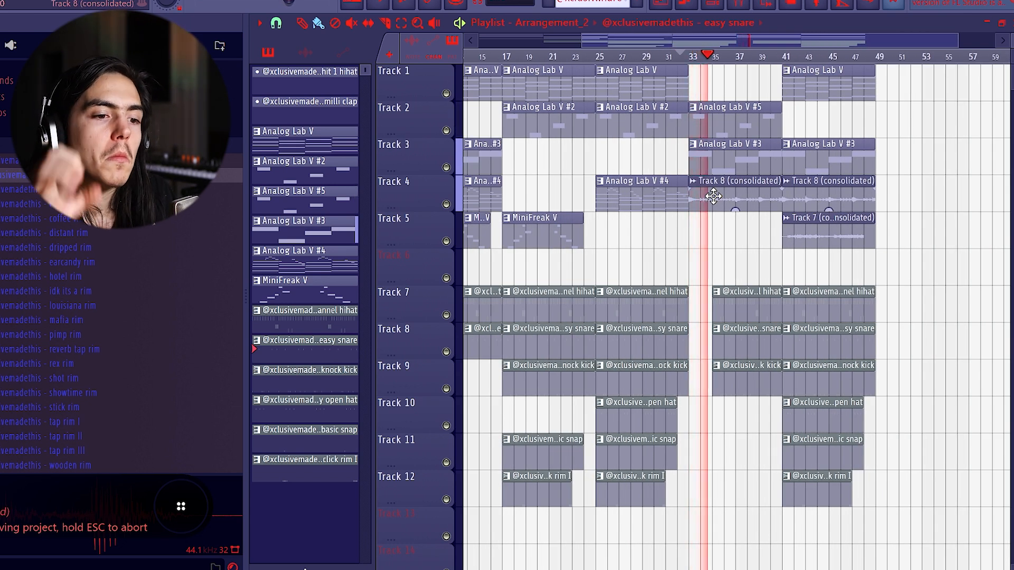
{"action": "scroll", "coordinate": [782, 283], "scroll_direction": "up", "scroll_amount": 4}
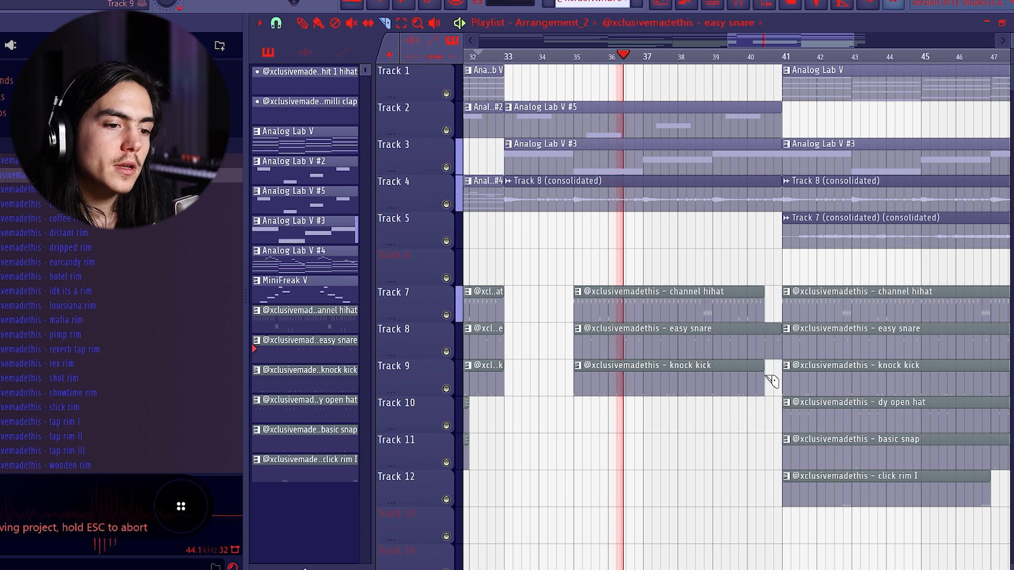
{"action": "scroll", "coordinate": [779, 332], "scroll_direction": "up", "scroll_amount": 2}
{"action": "scroll", "coordinate": [750, 338], "scroll_direction": "up", "scroll_amount": 2}
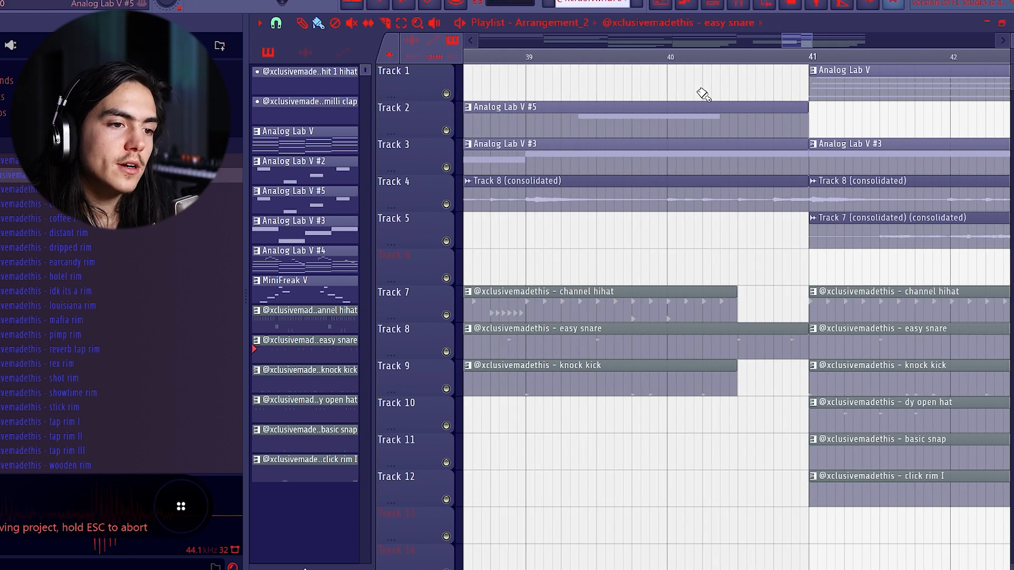
Step: Trim the easy snare clip to end just after the middle of bar 40 and listen to the break before bar 41
{"action": "scroll", "coordinate": [747, 295], "scroll_direction": "down", "scroll_amount": 3}
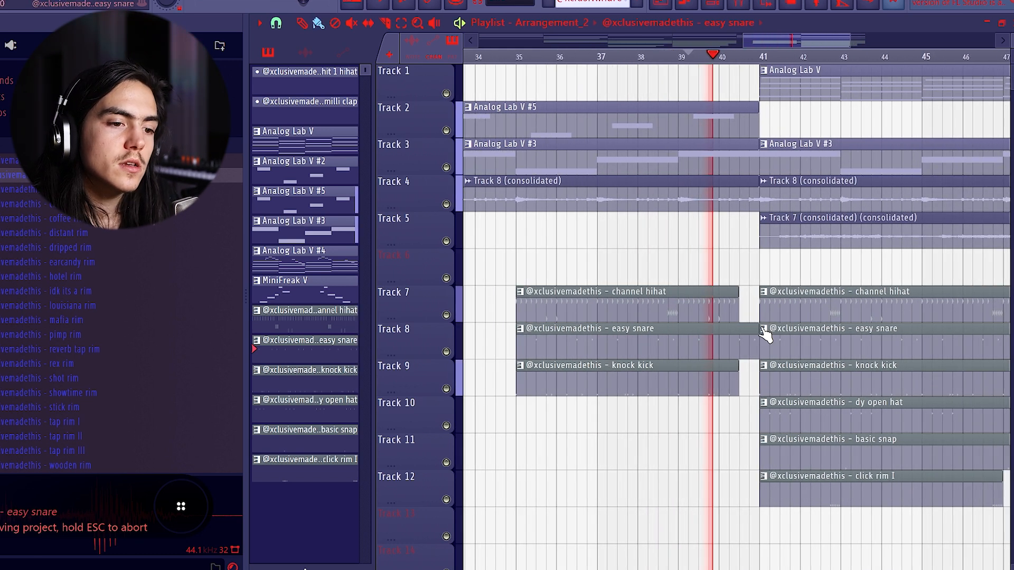
{"action": "scroll", "coordinate": [776, 324], "scroll_direction": "down", "scroll_amount": 2}
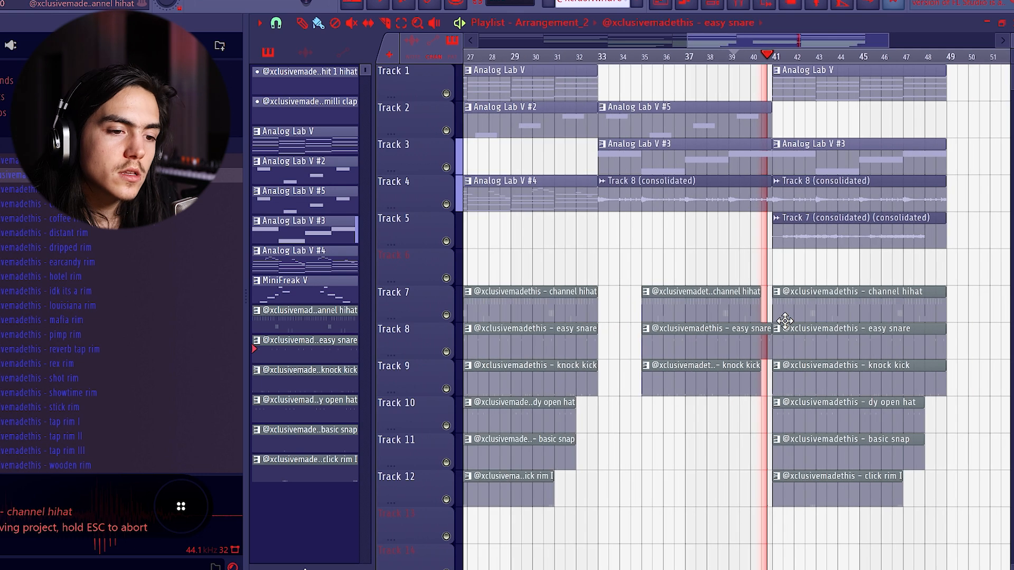
{"action": "key", "text": "space"}
{"action": "scroll", "coordinate": [785, 320], "scroll_direction": "down", "scroll_amount": 1}
{"action": "scroll", "coordinate": [773, 324], "scroll_direction": "up", "scroll_amount": 3}
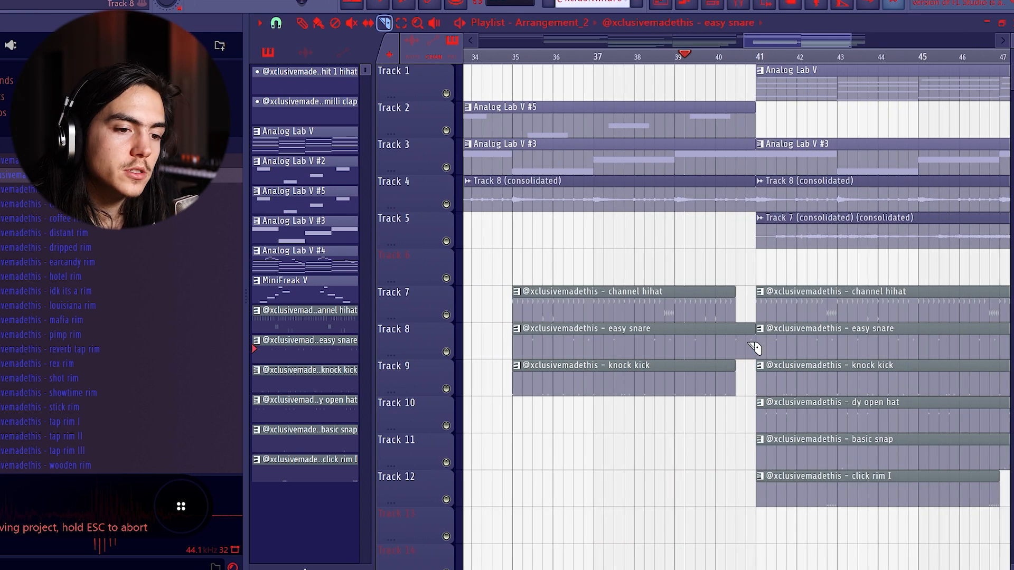
{"action": "scroll", "coordinate": [773, 302], "scroll_direction": "down", "scroll_amount": 2}
{"action": "key", "text": "space"}
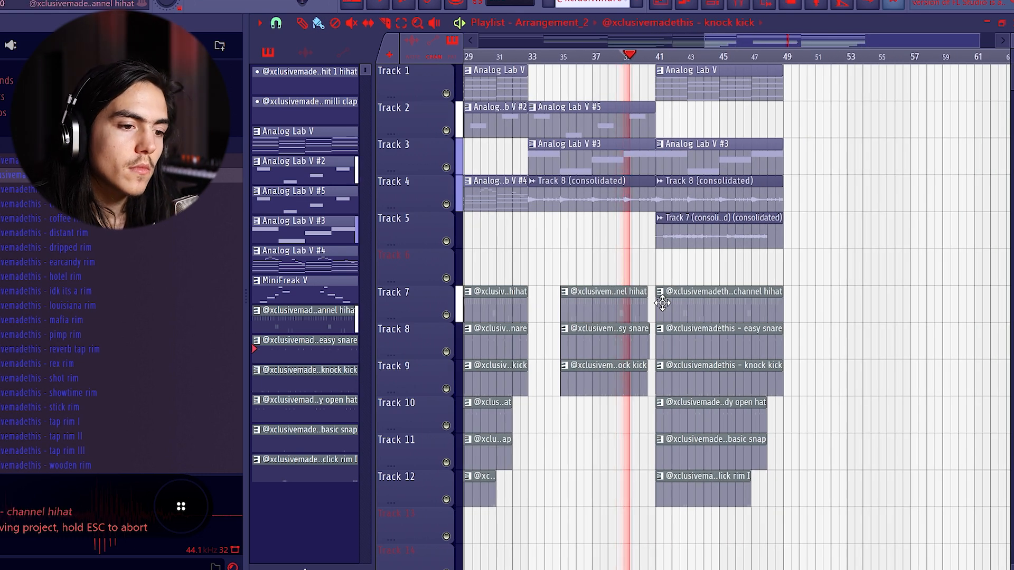
{"action": "scroll", "coordinate": [624, 306], "scroll_direction": "up", "scroll_amount": 3}
{"action": "scroll", "coordinate": [632, 312], "scroll_direction": "up", "scroll_amount": 2}
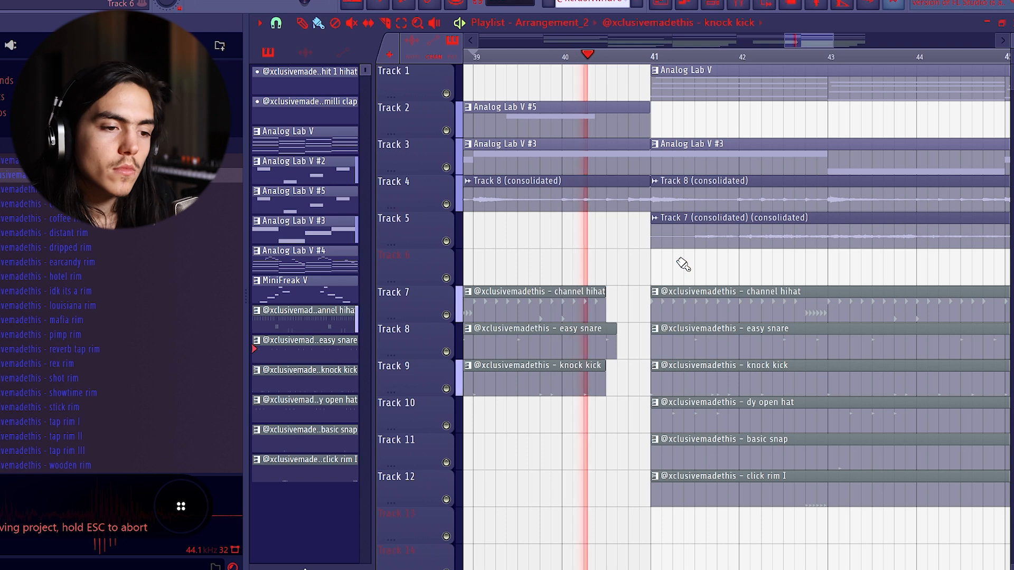
Step: Lower the open hat channel's volume to about -10.9 dB and check the snare level during playback from bar 25
{"action": "scroll", "coordinate": [669, 233], "scroll_direction": "down", "scroll_amount": 3}
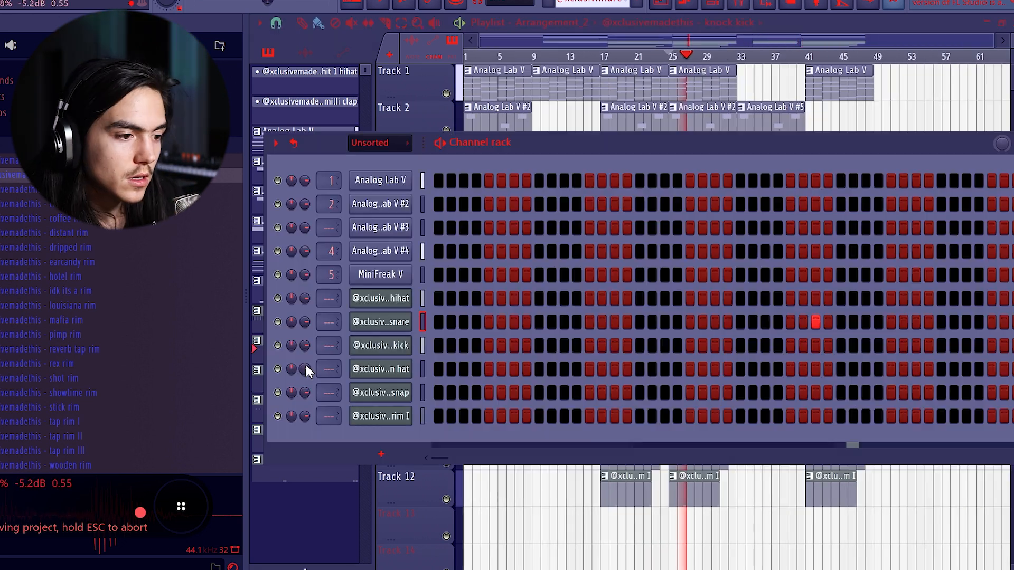
{"action": "key", "text": "space"}
{"action": "key", "text": "space"}
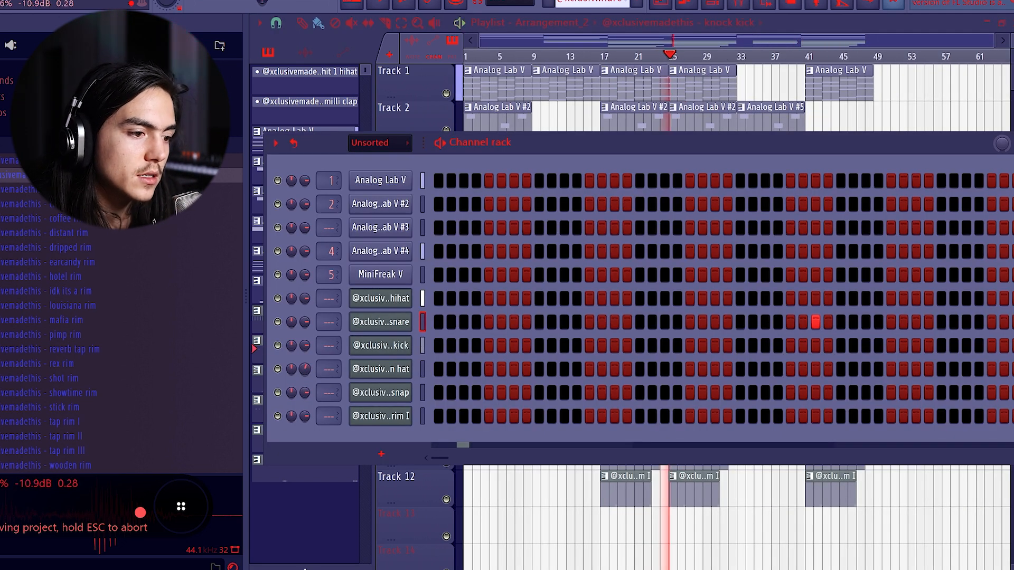
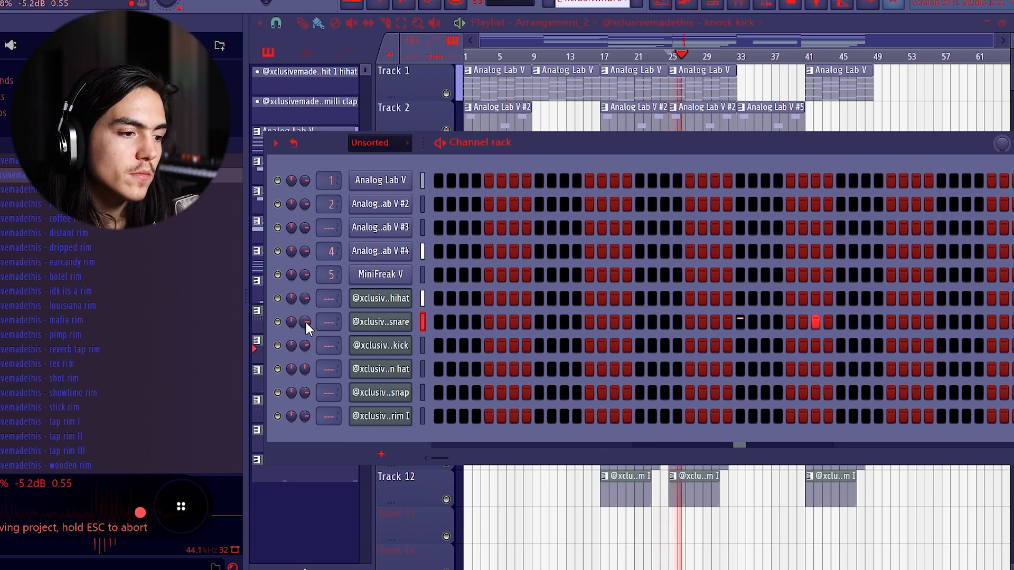
{"action": "scroll", "coordinate": [306, 322], "scroll_direction": "down", "scroll_amount": 4}
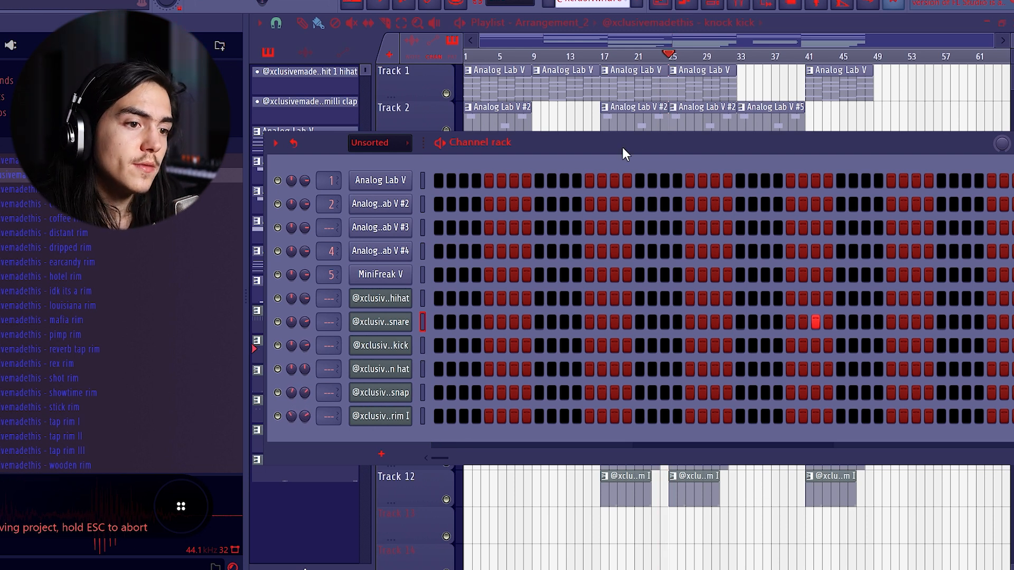
Step: Fine-tune the drum channel volumes while replaying the section from the middle of bar 26
{"action": "left_click_drag", "start_coordinate": [666, 43], "coordinate": [687, 197]}
{"action": "left_click_drag", "start_coordinate": [604, 62], "coordinate": [637, 183]}
{"action": "key", "text": "space"}
{"action": "key", "text": "space"}
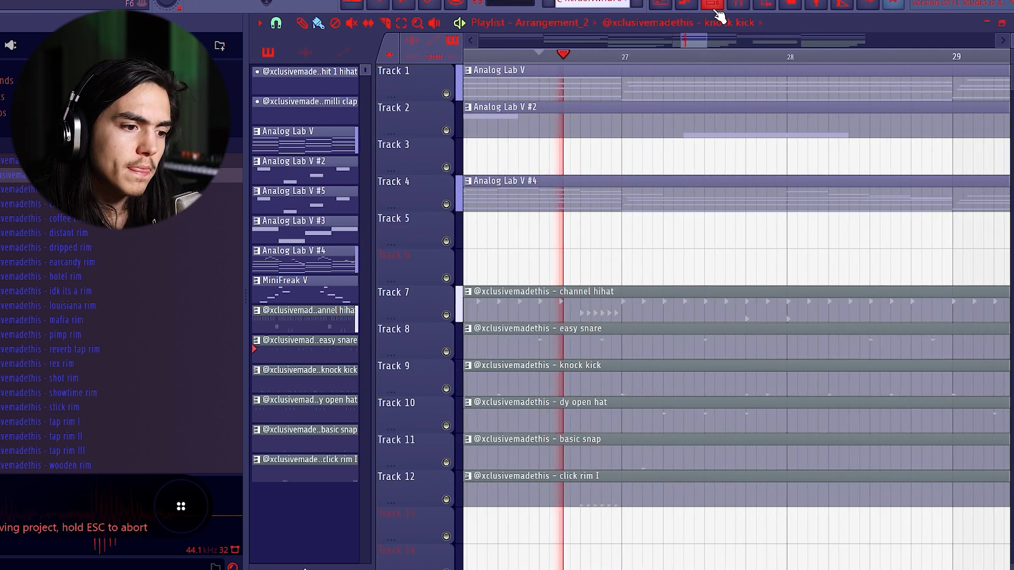
{"action": "left_click", "coordinate": [715, 6]}
{"action": "key", "text": "space"}
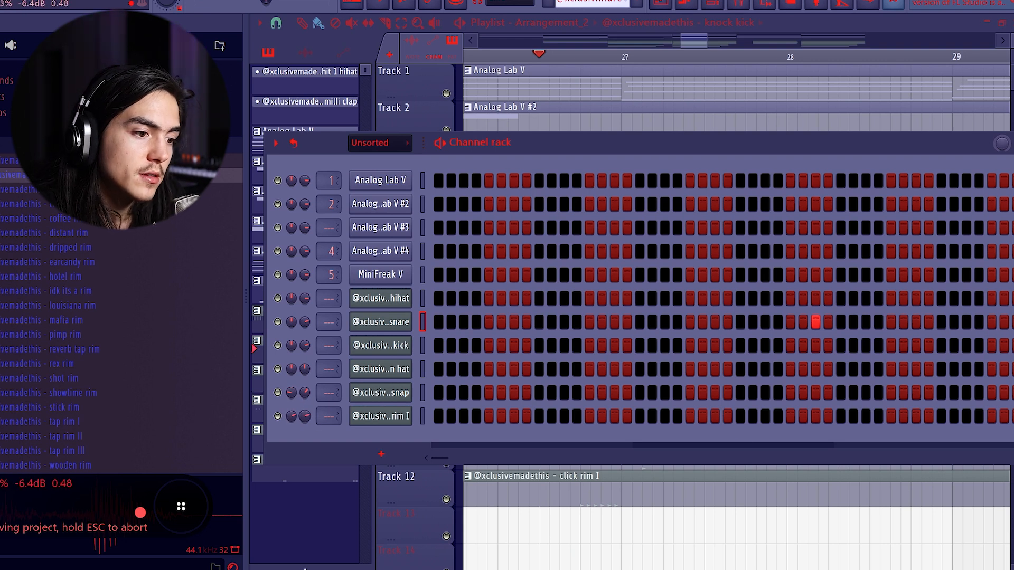
{"action": "key", "text": "space"}
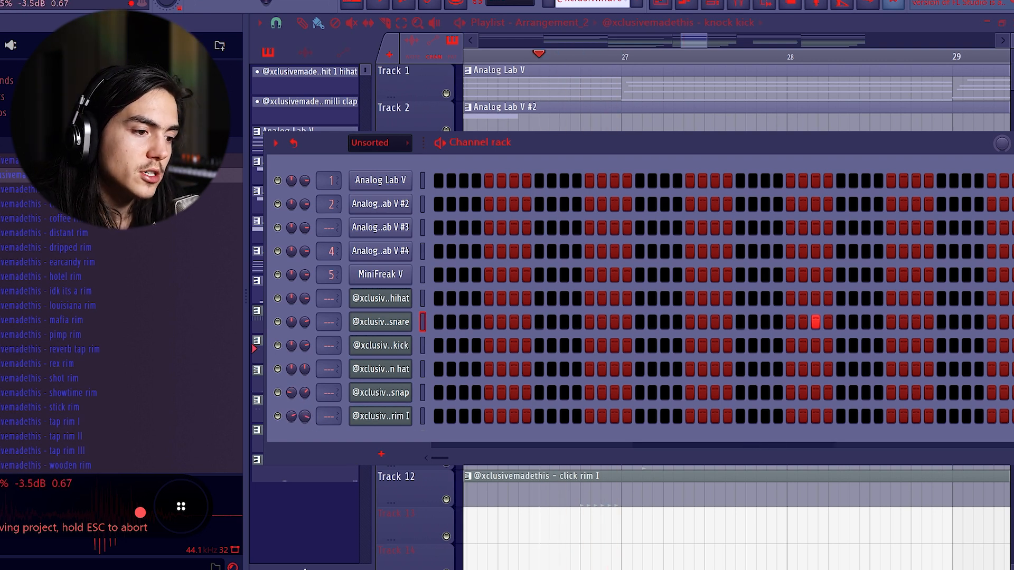
{"action": "key", "text": "space"}
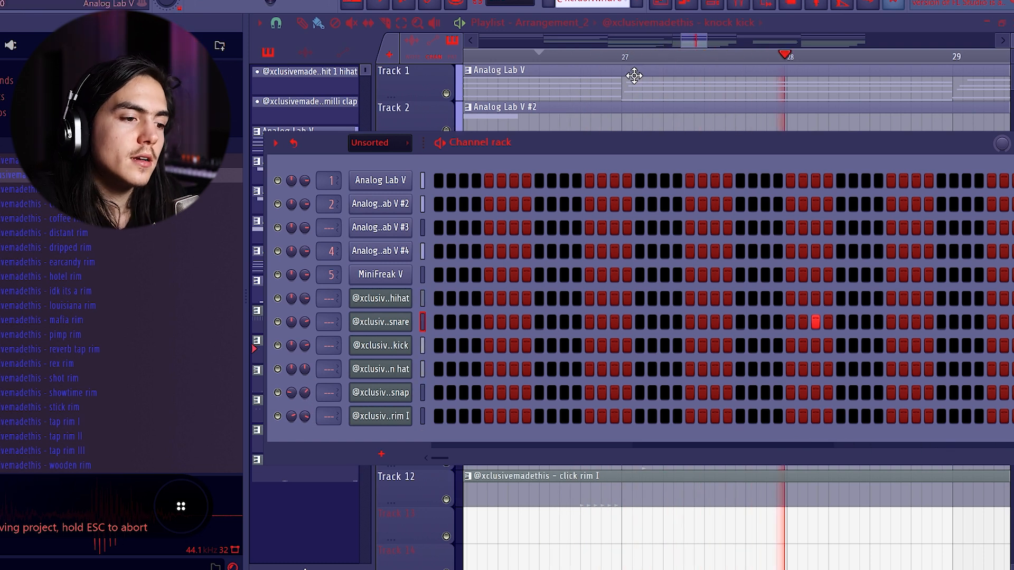
Step: Save the project, select every clip in the arrangement and duplicate the selection twice to fill out bars 49 to 144
{"action": "key", "text": "ctrl+s"}
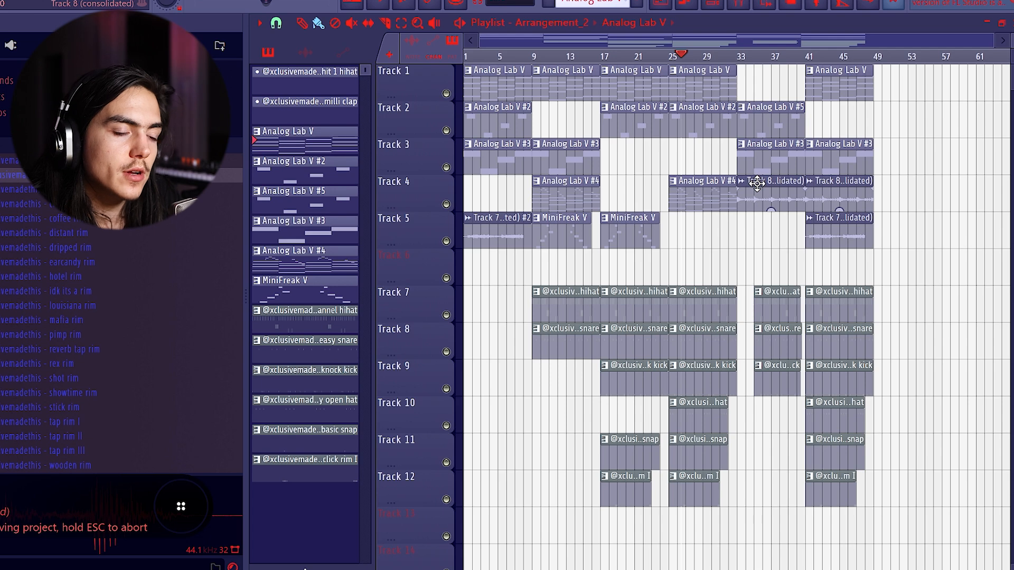
{"action": "key", "text": "ctrl+a"}
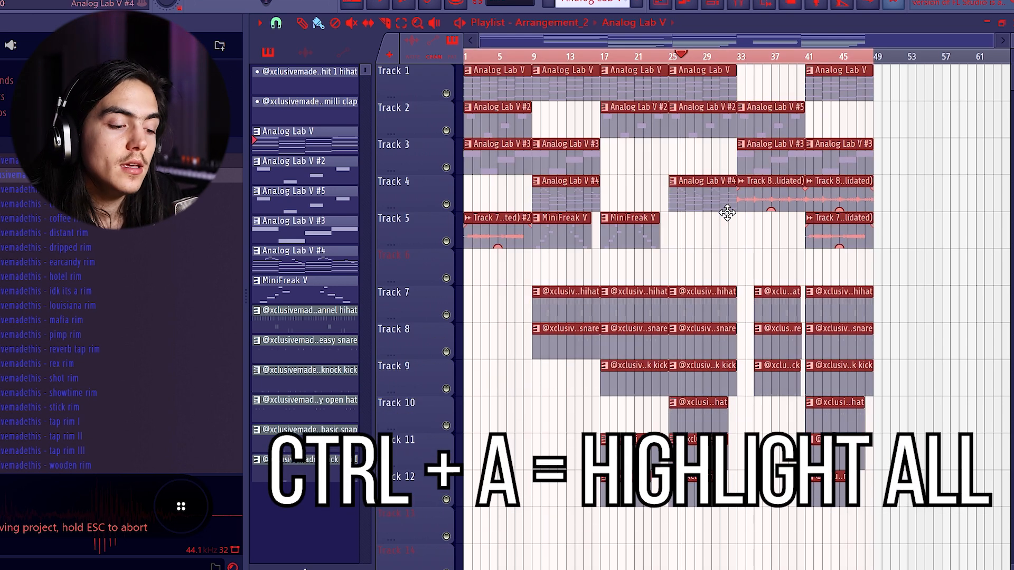
{"action": "key", "text": "ctrl+b"}
{"action": "key", "text": "ctrl+b"}
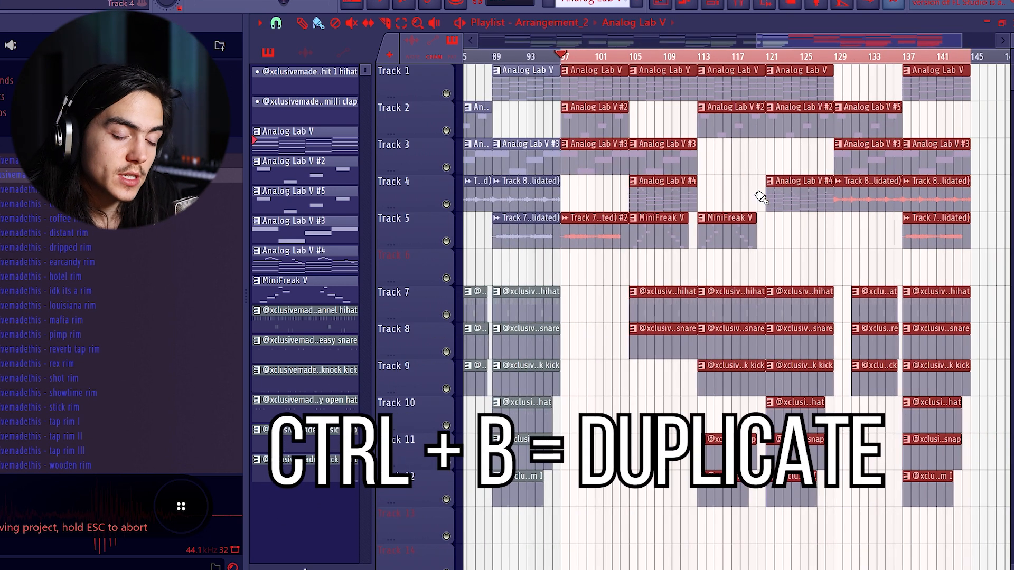
Step: Clear the clip selection, then select and delete all clips from bar 97 to the end of the arrangement
{"action": "scroll", "coordinate": [755, 185], "scroll_direction": "down", "scroll_amount": 4}
{"action": "key", "text": "ctrl+d"}
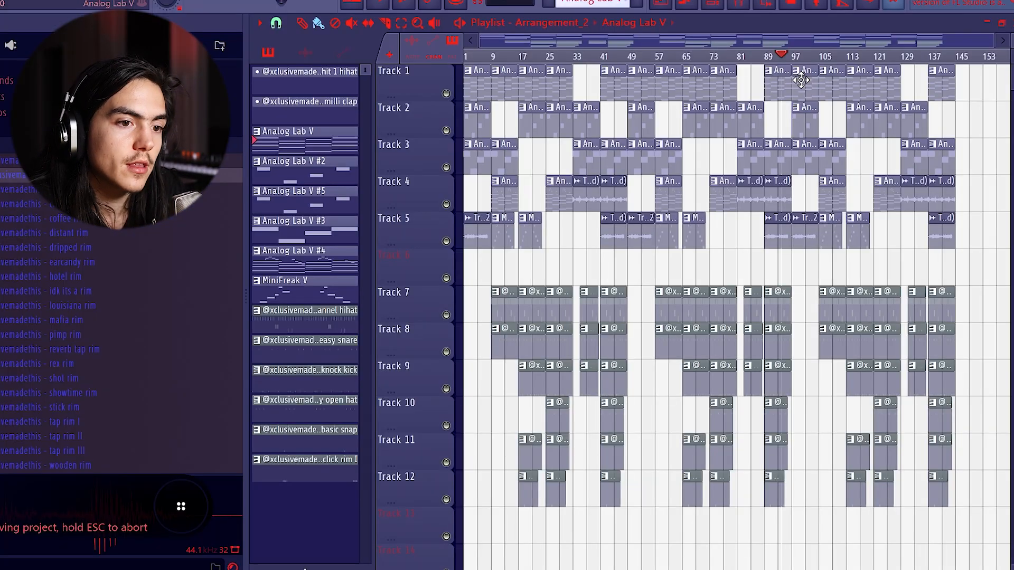
{"action": "left_click_drag", "start_coordinate": [792, 72], "coordinate": [1004, 528]}
{"action": "key", "text": "Delete"}
{"action": "scroll", "coordinate": [819, 197], "scroll_direction": "up", "scroll_amount": 5}
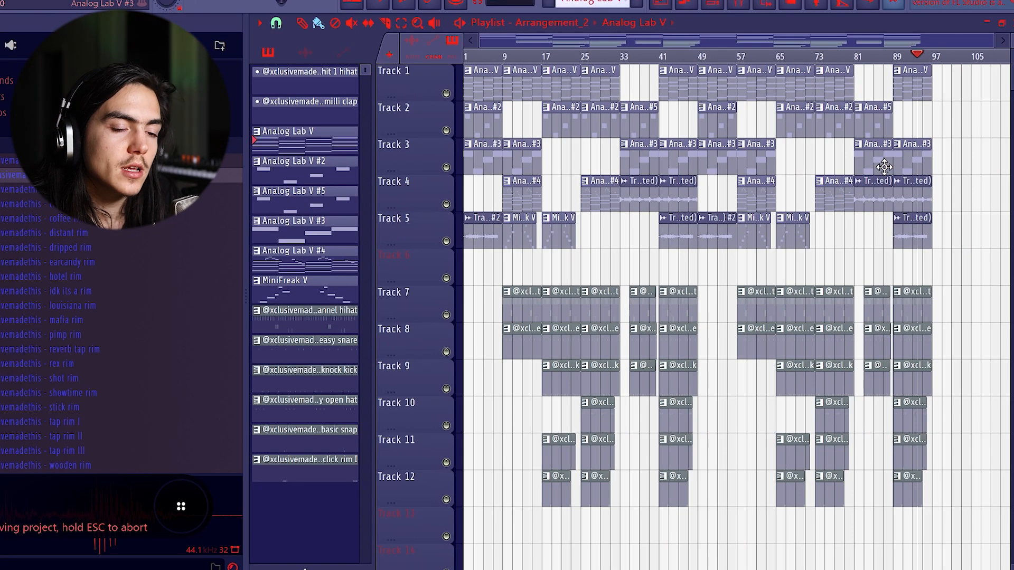
Step: Replace the drum clips in bars 81 to 88 with duplicates of the channel hihat, easy snare and knock kick clips from bars 73 to 80
{"action": "scroll", "coordinate": [869, 166], "scroll_direction": "down", "scroll_amount": 5}
{"action": "left_click_drag", "start_coordinate": [718, 81], "coordinate": [1004, 518]}
{"action": "key", "text": "ctrl+d"}
{"action": "scroll", "coordinate": [819, 161], "scroll_direction": "up", "scroll_amount": 2}
{"action": "left_click", "coordinate": [853, 56]}
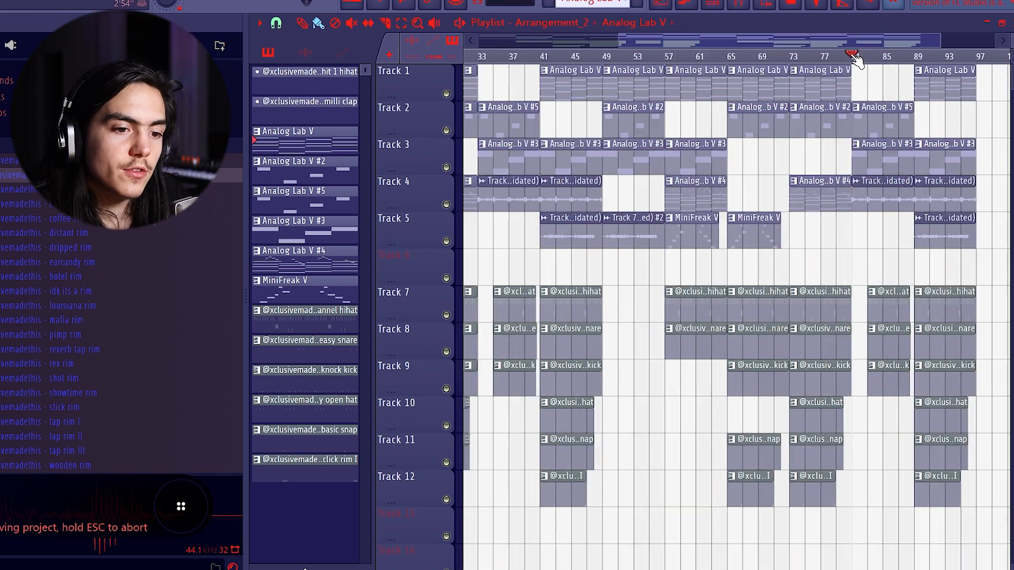
{"action": "scroll", "coordinate": [856, 61], "scroll_direction": "up", "scroll_amount": 4}
{"action": "left_click_drag", "start_coordinate": [776, 296], "coordinate": [738, 381]}
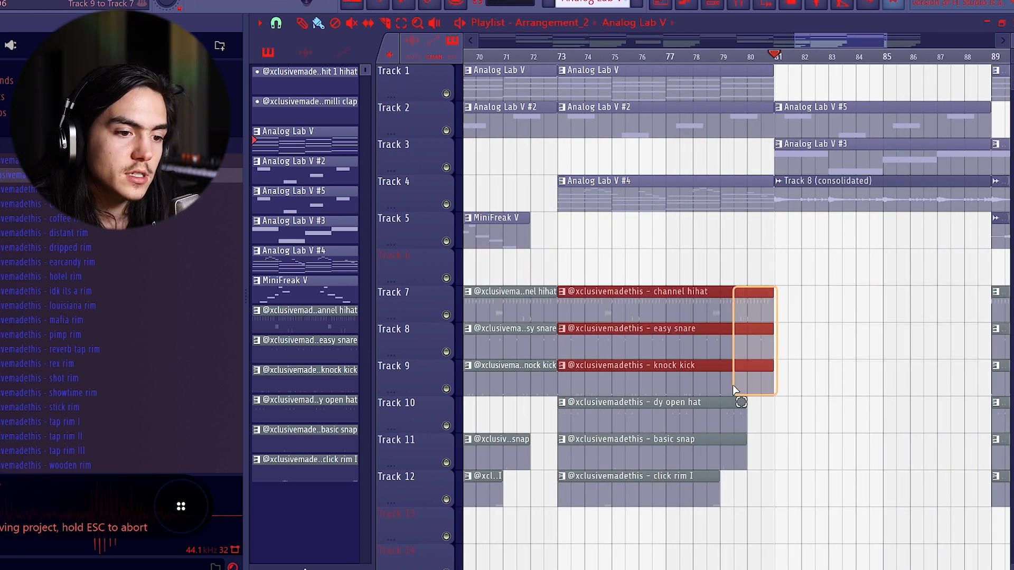
{"action": "key", "text": "ctrl+b"}
Step: Slice the knock kick clip at bar 83, remove its part from bars 81 to 82, and play the section from bar 81
{"action": "key", "text": "ctrl+a"}
{"action": "scroll", "coordinate": [834, 352], "scroll_direction": "up", "scroll_amount": 2}
{"action": "scroll", "coordinate": [836, 354], "scroll_direction": "down", "scroll_amount": 3}
{"action": "left_click", "coordinate": [849, 387]}
{"action": "key", "text": "c"}
{"action": "left_click_drag", "start_coordinate": [852, 388], "coordinate": [848, 370]}
{"action": "key", "text": "b"}
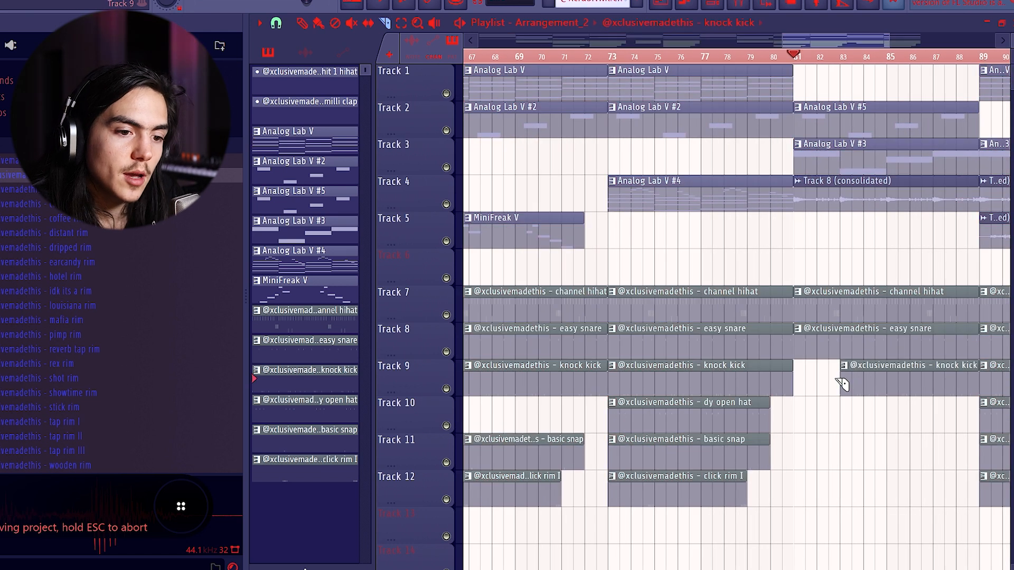
{"action": "scroll", "coordinate": [822, 312], "scroll_direction": "up", "scroll_amount": 4}
{"action": "key", "text": "ctrl+d"}
{"action": "key", "text": "space"}
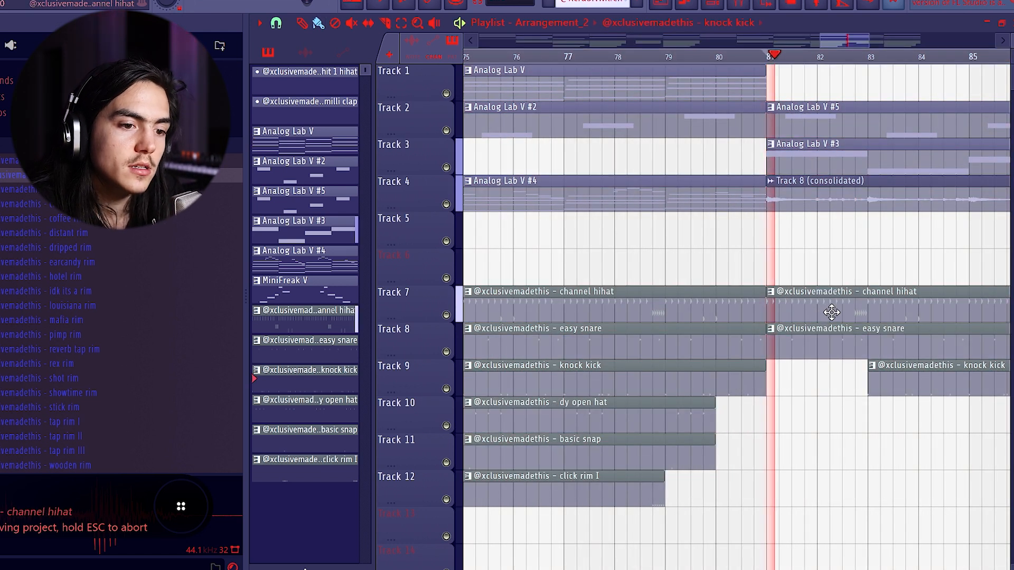
{"action": "key", "text": "space"}
Step: Slice the Analog Lab V #3 clip on Track 3 at bar 83, remove its first two bars, and listen from bar 81
{"action": "scroll", "coordinate": [829, 342], "scroll_direction": "down", "scroll_amount": 3}
{"action": "key", "text": "c"}
{"action": "scroll", "coordinate": [855, 173], "scroll_direction": "up", "scroll_amount": 3}
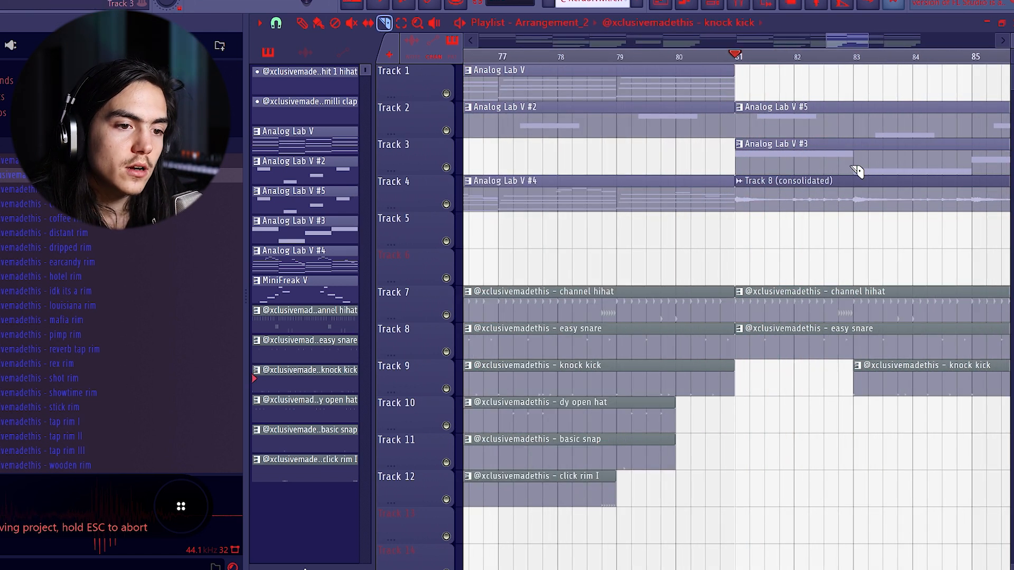
{"action": "scroll", "coordinate": [865, 182], "scroll_direction": "down", "scroll_amount": 3}
{"action": "scroll", "coordinate": [874, 181], "scroll_direction": "up", "scroll_amount": 3}
{"action": "left_click_drag", "start_coordinate": [851, 162], "coordinate": [846, 148]}
{"action": "key", "text": "b"}
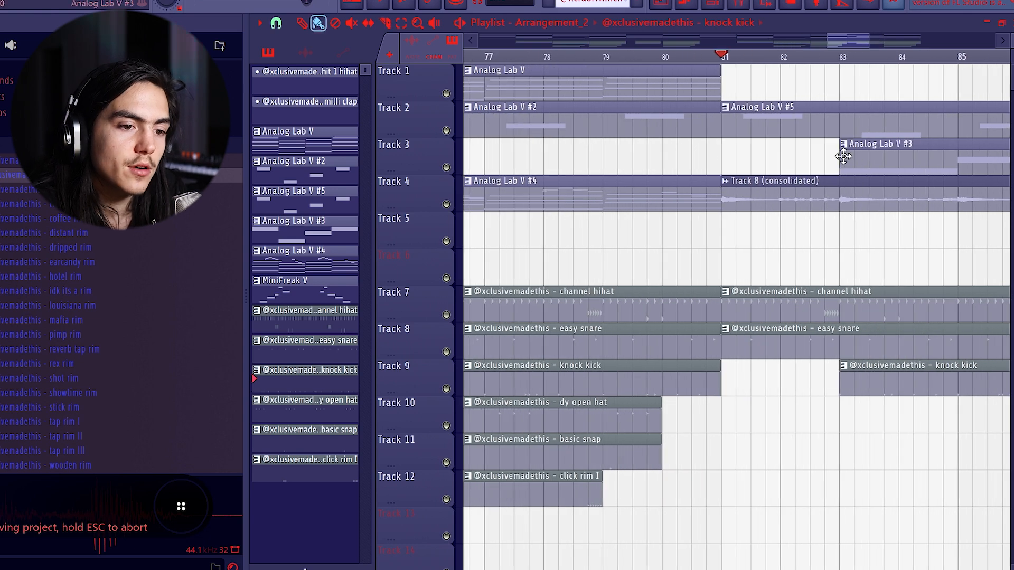
{"action": "scroll", "coordinate": [843, 158], "scroll_direction": "down", "scroll_amount": 2}
{"action": "key", "text": "space"}
{"action": "scroll", "coordinate": [829, 274], "scroll_direction": "down", "scroll_amount": 5}
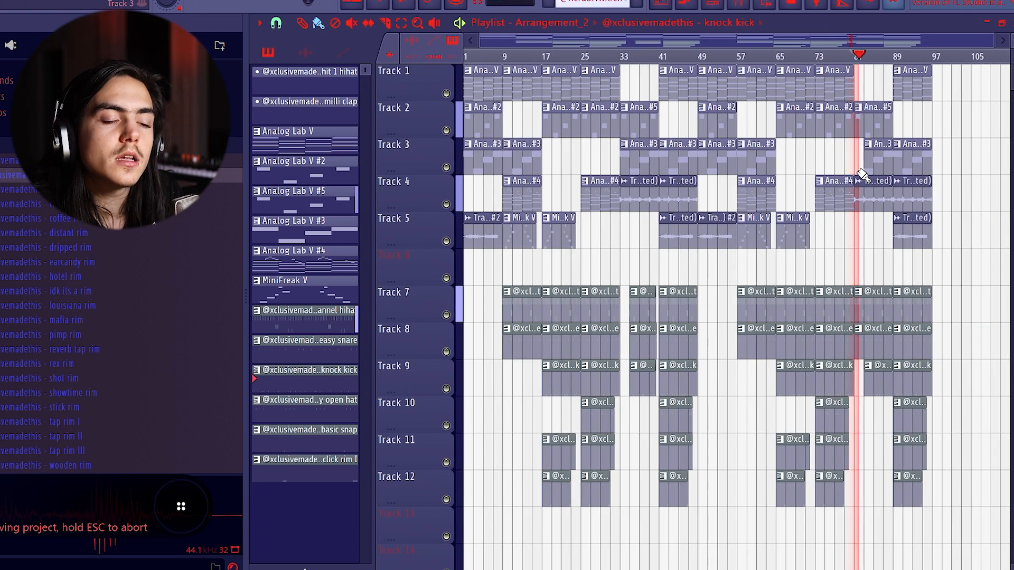
{"action": "scroll", "coordinate": [853, 182], "scroll_direction": "up", "scroll_amount": 5}
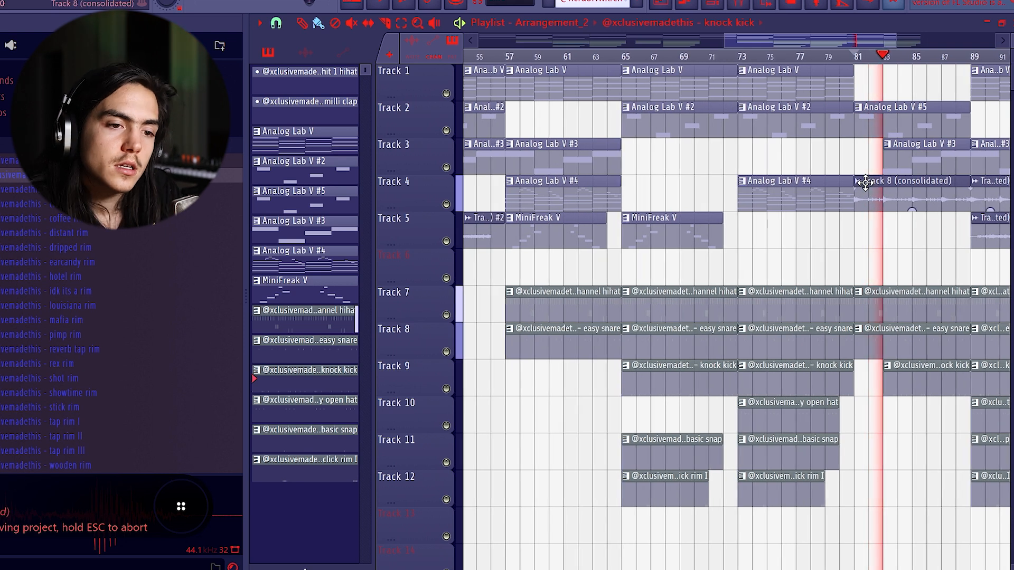
{"action": "scroll", "coordinate": [864, 189], "scroll_direction": "down", "scroll_amount": 5}
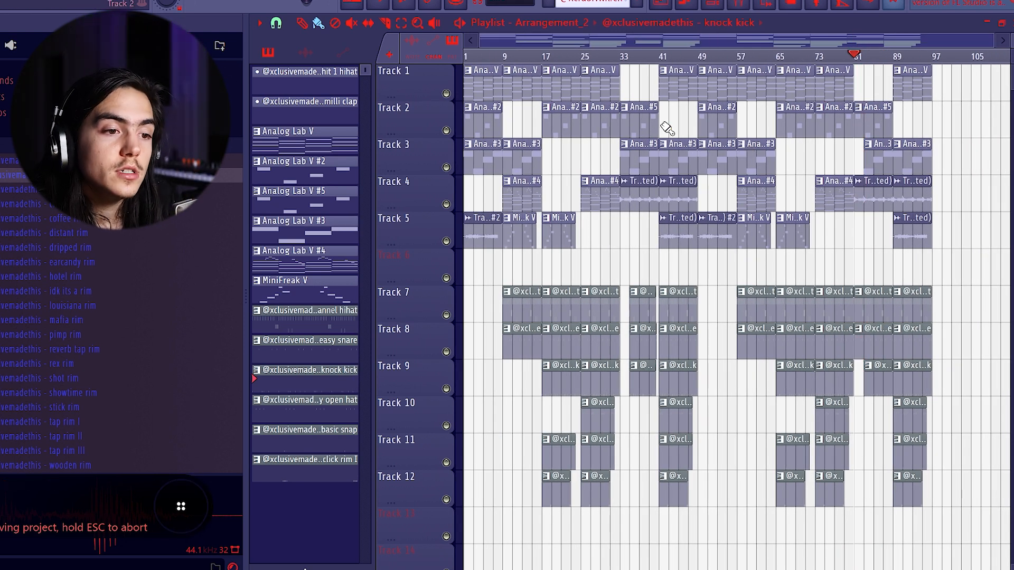
Step: Duplicate the Analog Lab V #3 clip at bar 9 on Track 3 twice to fill bars 17 to 32 and listen around bar 17
{"action": "scroll", "coordinate": [553, 164], "scroll_direction": "up", "scroll_amount": 2}
{"action": "left_click_drag", "start_coordinate": [573, 164], "coordinate": [521, 160]}
{"action": "key", "text": "ctrl+b"}
{"action": "key", "text": "ctrl+b"}
{"action": "scroll", "coordinate": [562, 79], "scroll_direction": "up", "scroll_amount": 3}
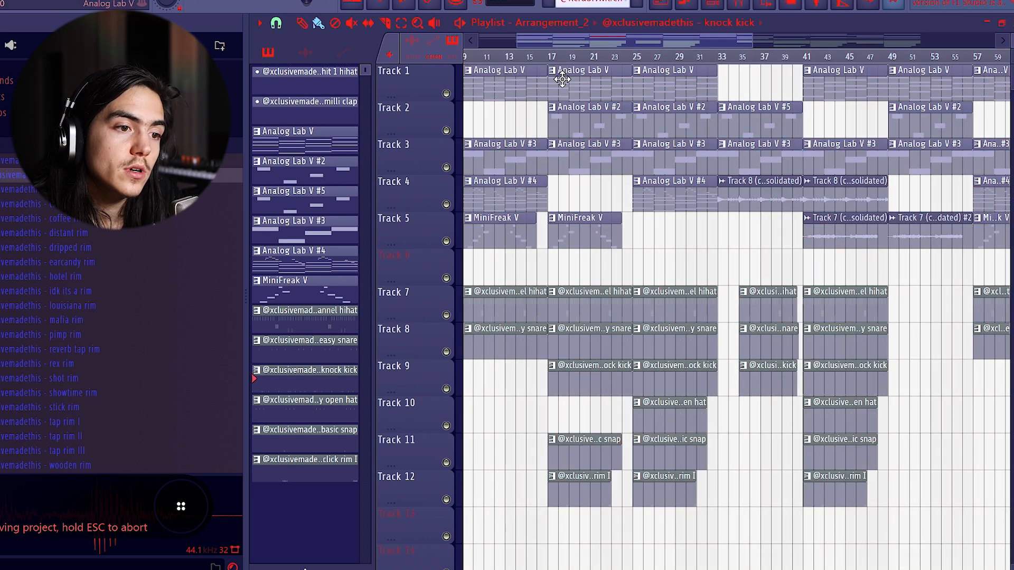
{"action": "left_click", "coordinate": [552, 58]}
{"action": "scroll", "coordinate": [555, 63], "scroll_direction": "down", "scroll_amount": 4}
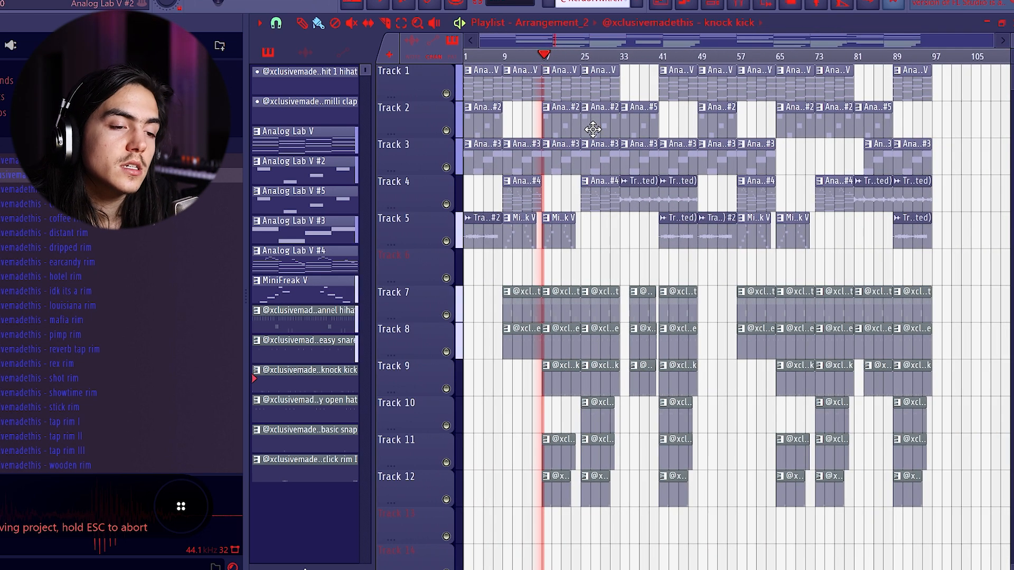
Step: Delete the Analog Lab V #3 clip from bars 1 to 8 on Track 3 and play the intro from bar 1
{"action": "left_click", "coordinate": [503, 57]}
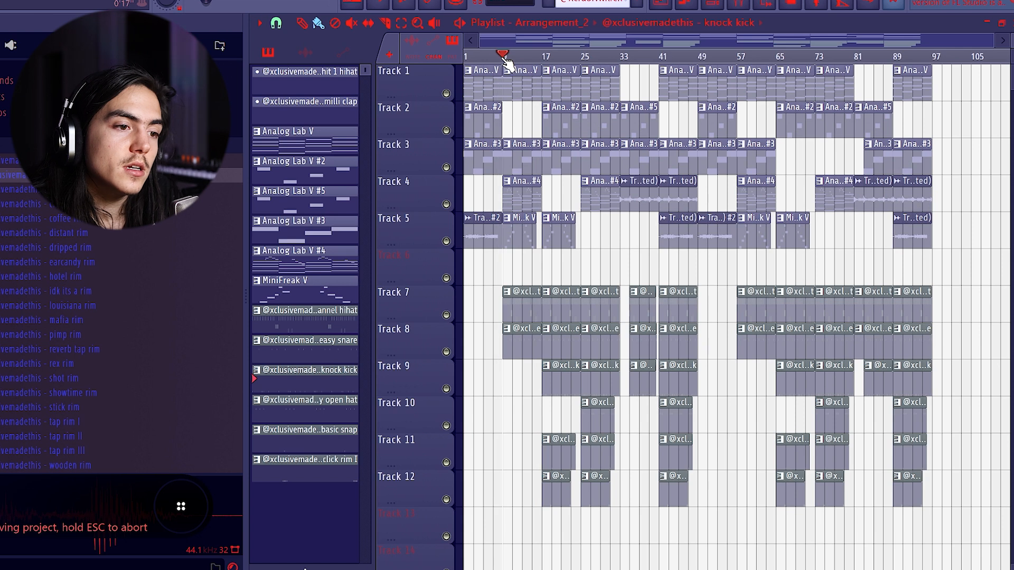
{"action": "right_click", "coordinate": [499, 153]}
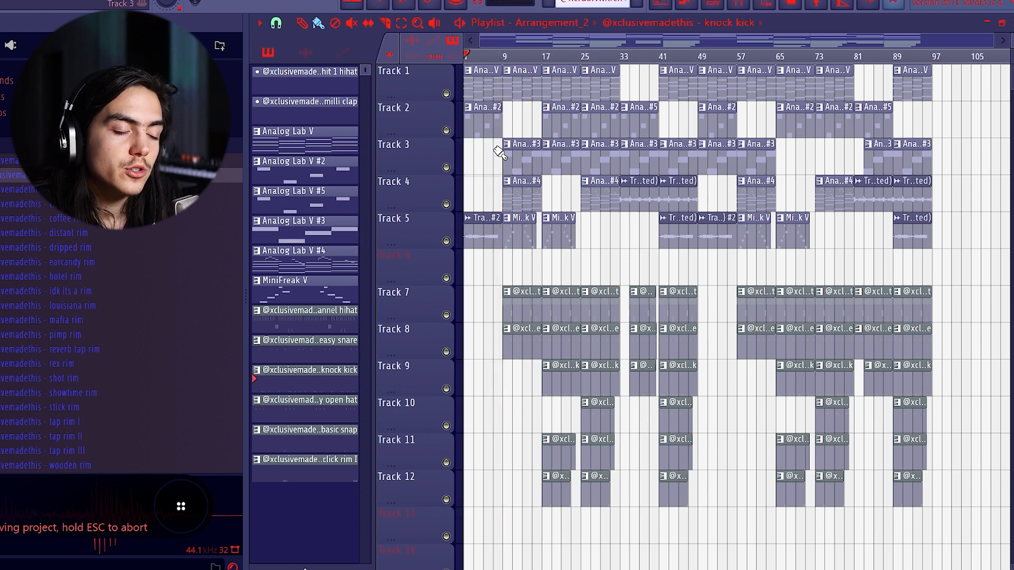
{"action": "key", "text": "space"}
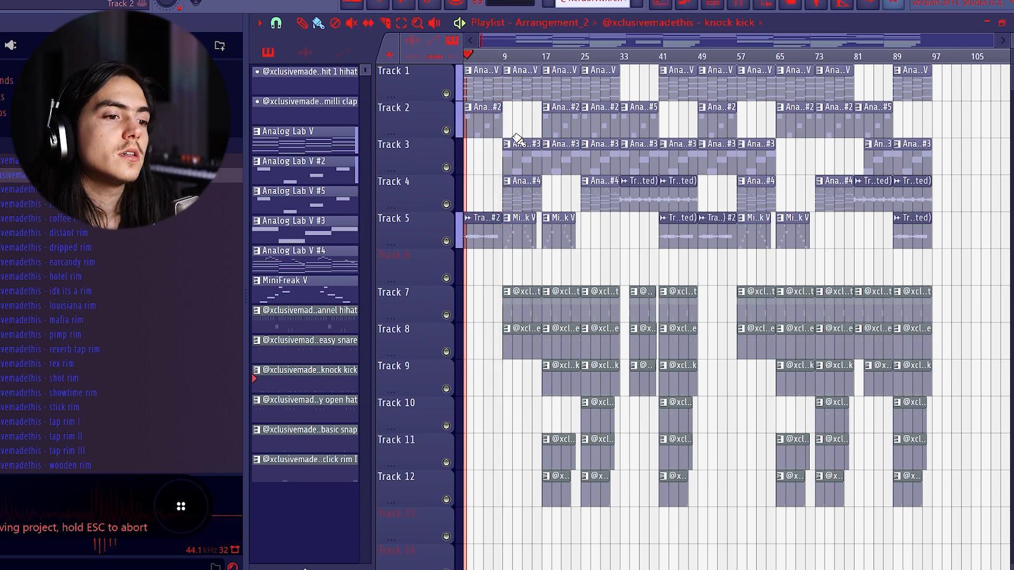
{"action": "key", "text": "space"}
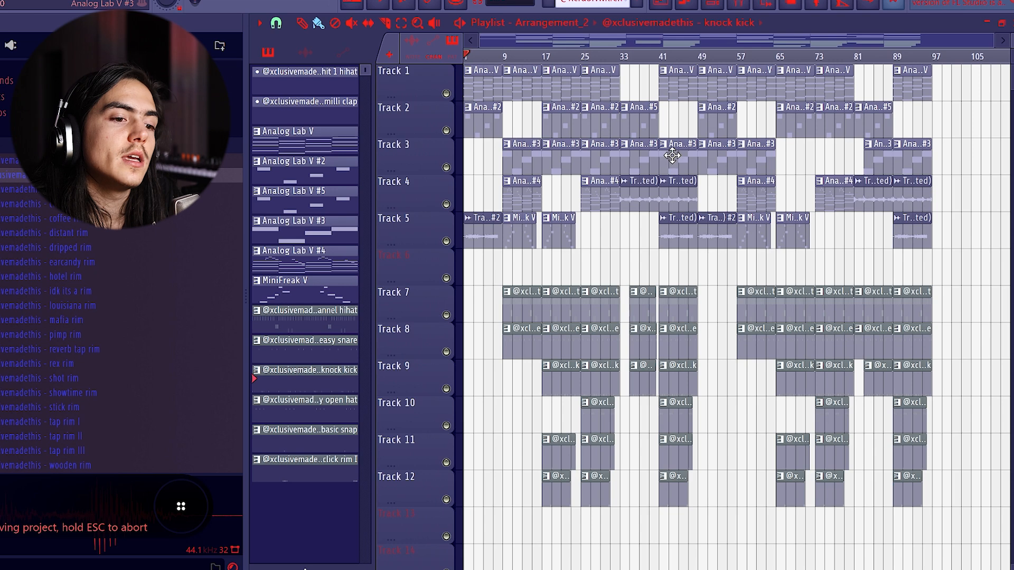
Step: Delete the Analog Lab V #3 clips at bars 49 and 33 on Track 3 and refill bars 49 to 96 with a copy of the first half
{"action": "right_click", "coordinate": [720, 155]}
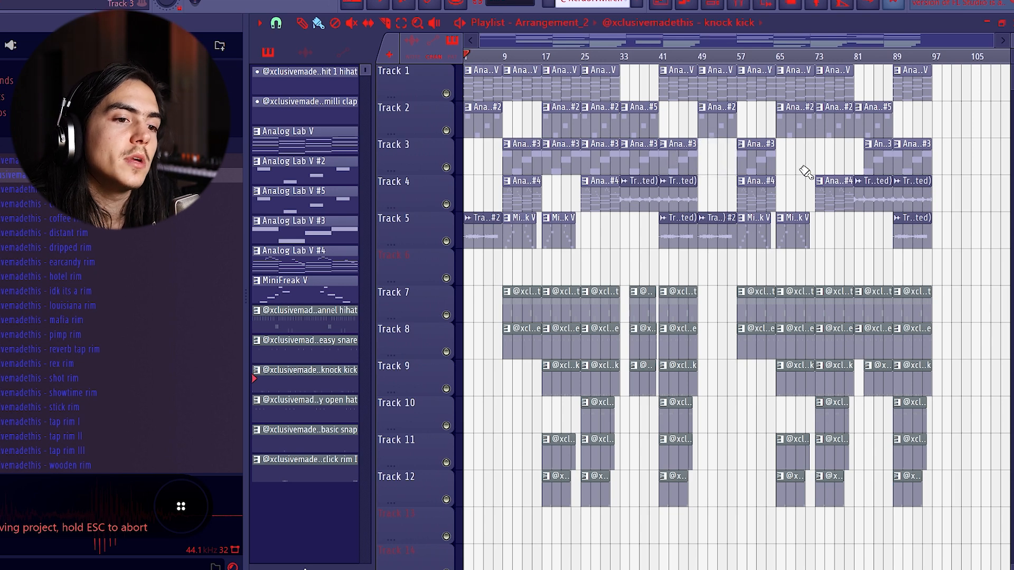
{"action": "right_click", "coordinate": [653, 147]}
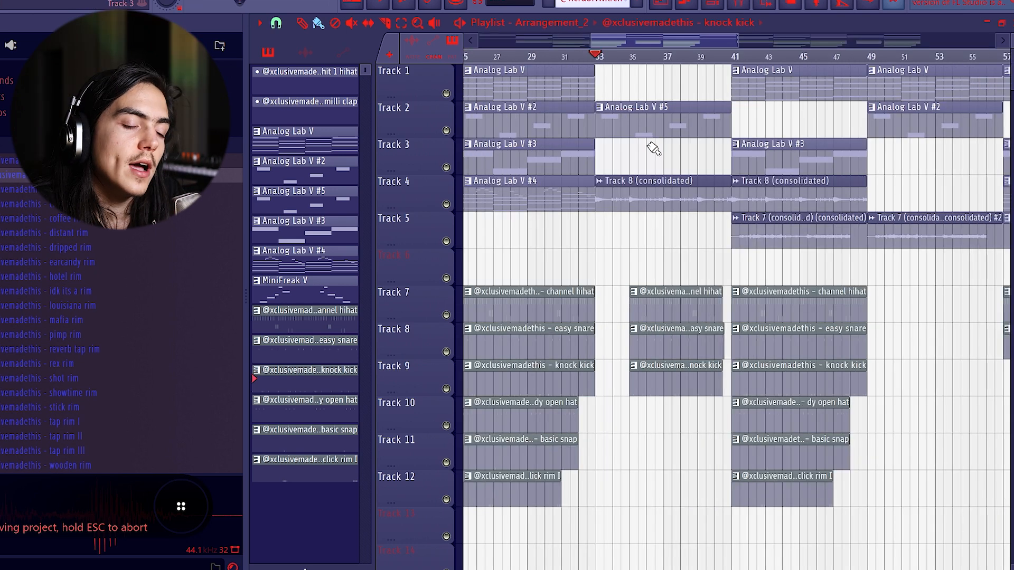
{"action": "scroll", "coordinate": [653, 146], "scroll_direction": "down", "scroll_amount": 4}
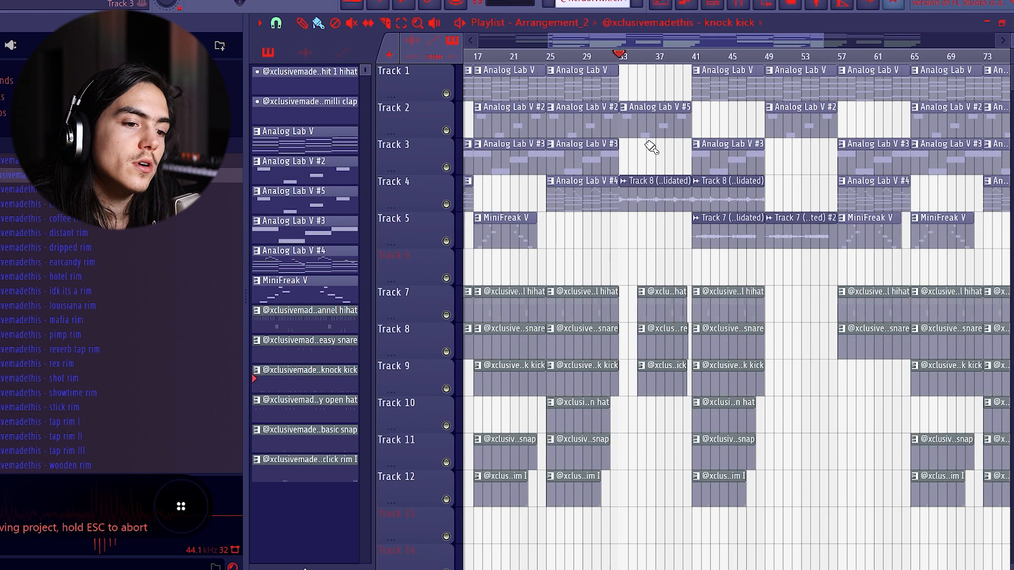
{"action": "scroll", "coordinate": [640, 159], "scroll_direction": "up", "scroll_amount": 4}
{"action": "scroll", "coordinate": [691, 232], "scroll_direction": "down", "scroll_amount": 4}
{"action": "key", "text": "ctrl+a"}
{"action": "key", "text": "ctrl+d"}
Step: Delete the Analog Lab V #3 clip from bars 81 to 88 on Track 3 and listen to the break from bar 33
{"action": "scroll", "coordinate": [731, 380], "scroll_direction": "up", "scroll_amount": 4}
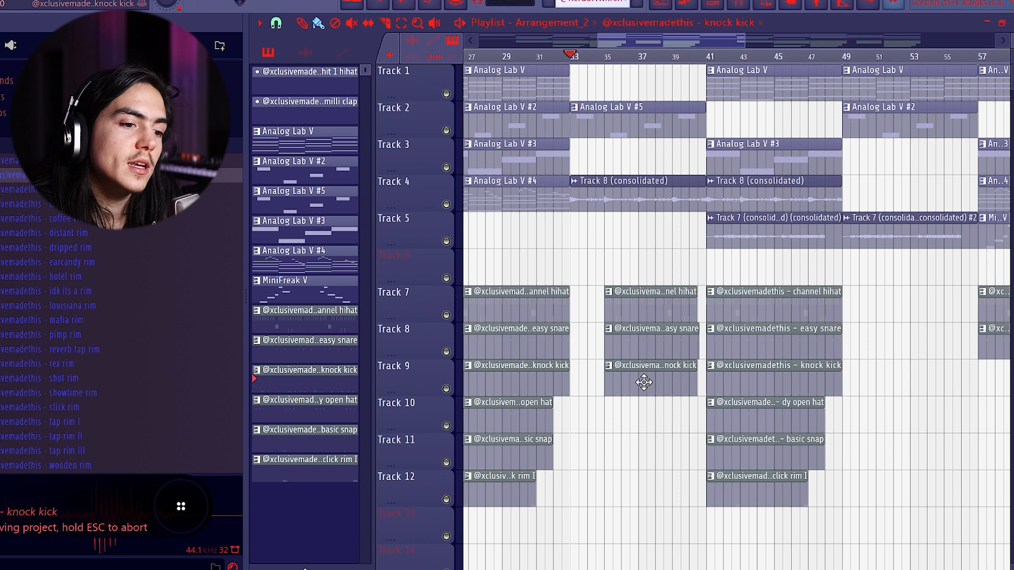
{"action": "scroll", "coordinate": [645, 146], "scroll_direction": "down", "scroll_amount": 4}
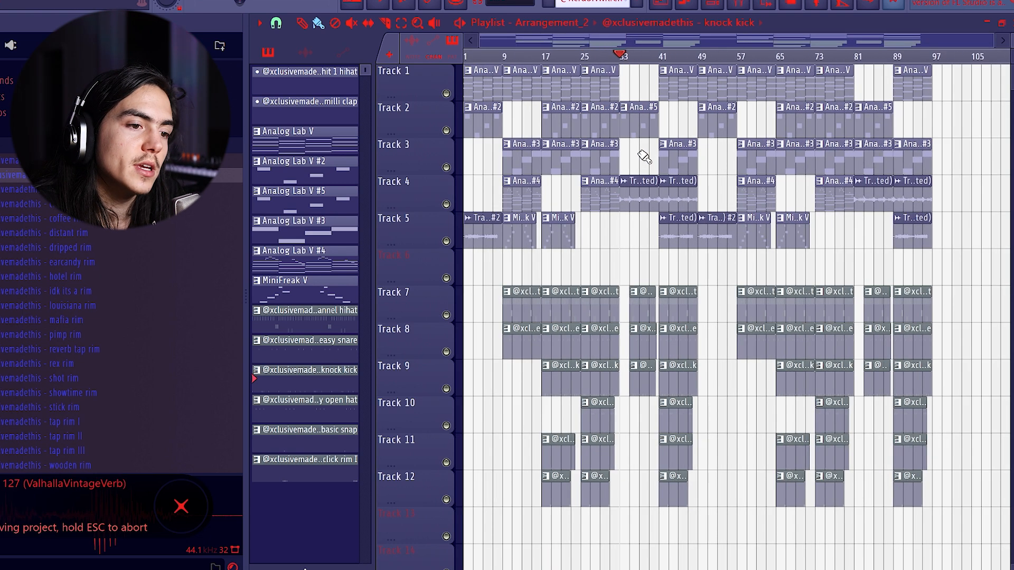
{"action": "scroll", "coordinate": [863, 154], "scroll_direction": "up", "scroll_amount": 4}
{"action": "right_click", "coordinate": [863, 150]}
{"action": "scroll", "coordinate": [861, 153], "scroll_direction": "down", "scroll_amount": 4}
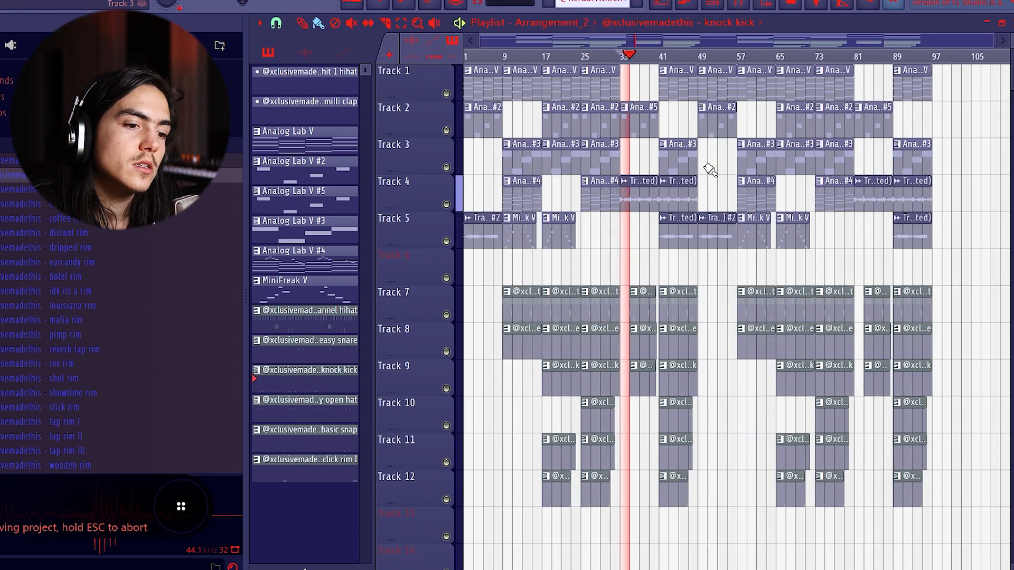
{"action": "scroll", "coordinate": [886, 226], "scroll_direction": "up", "scroll_amount": 2}
{"action": "scroll", "coordinate": [881, 224], "scroll_direction": "down", "scroll_amount": 2}
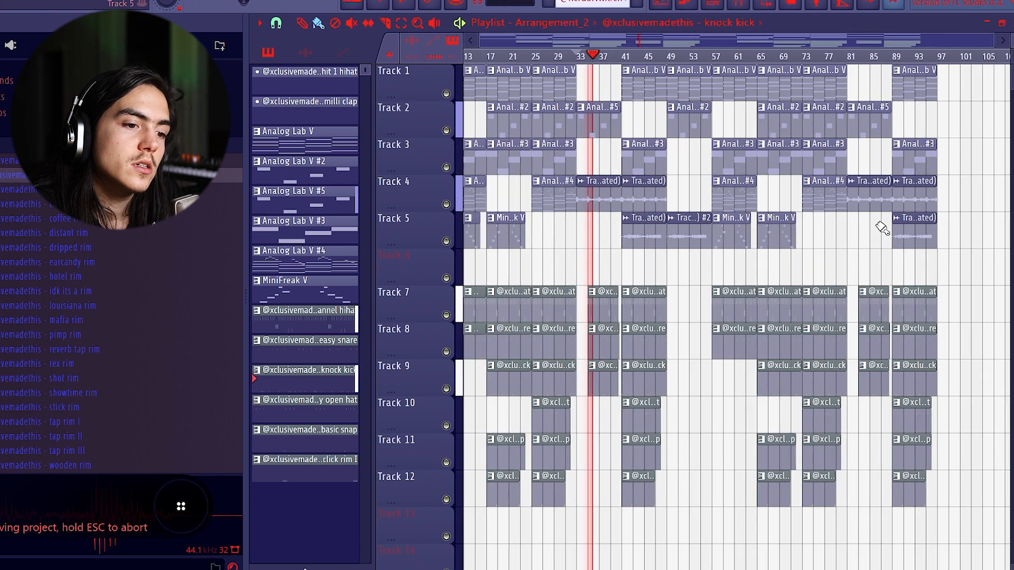
Step: Select the hihat, snare and kick clips in the second break near bar 83 on Tracks 7 to 9 and shift them slightly earlier
{"action": "scroll", "coordinate": [855, 254], "scroll_direction": "up", "scroll_amount": 2}
{"action": "left_click_drag", "start_coordinate": [866, 274], "coordinate": [889, 380]}
{"action": "left_click_drag", "start_coordinate": [873, 312], "coordinate": [859, 305]}
{"action": "scroll", "coordinate": [859, 306], "scroll_direction": "up", "scroll_amount": 2}
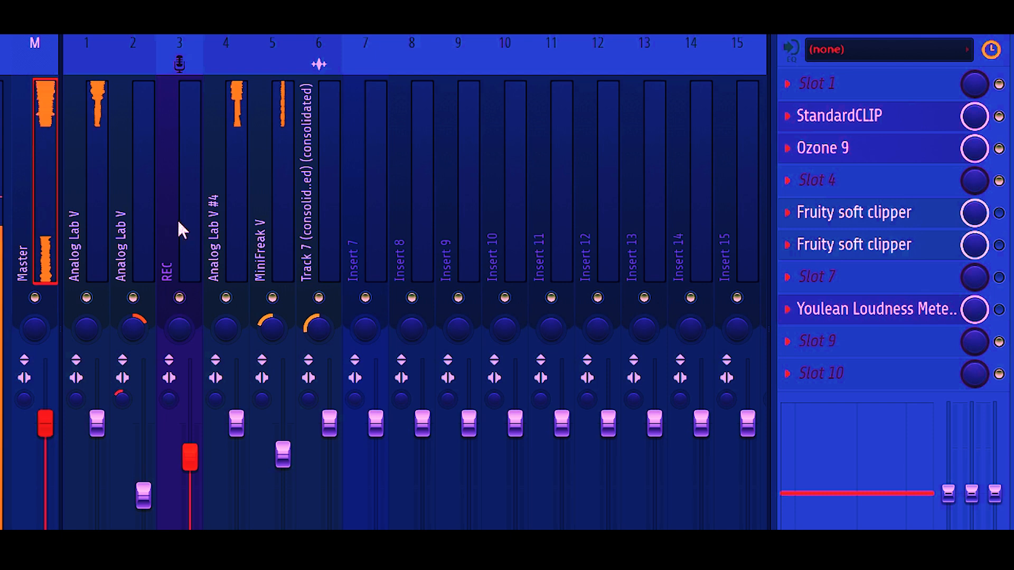
Step: Select the REC mixer track on insert 3 and toggle its mute state
{"action": "left_click", "coordinate": [186, 253]}
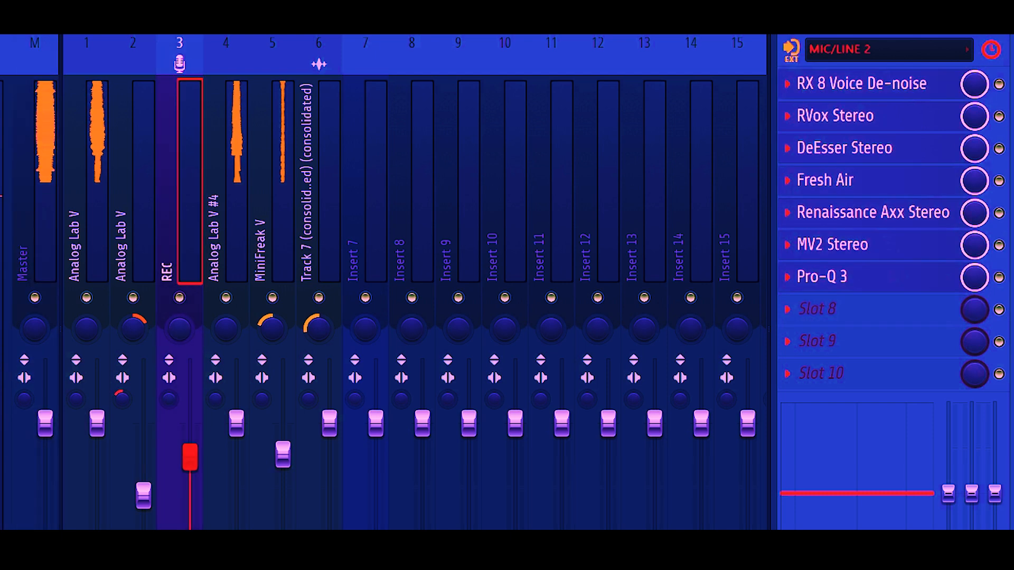
{"action": "left_click", "coordinate": [180, 298]}
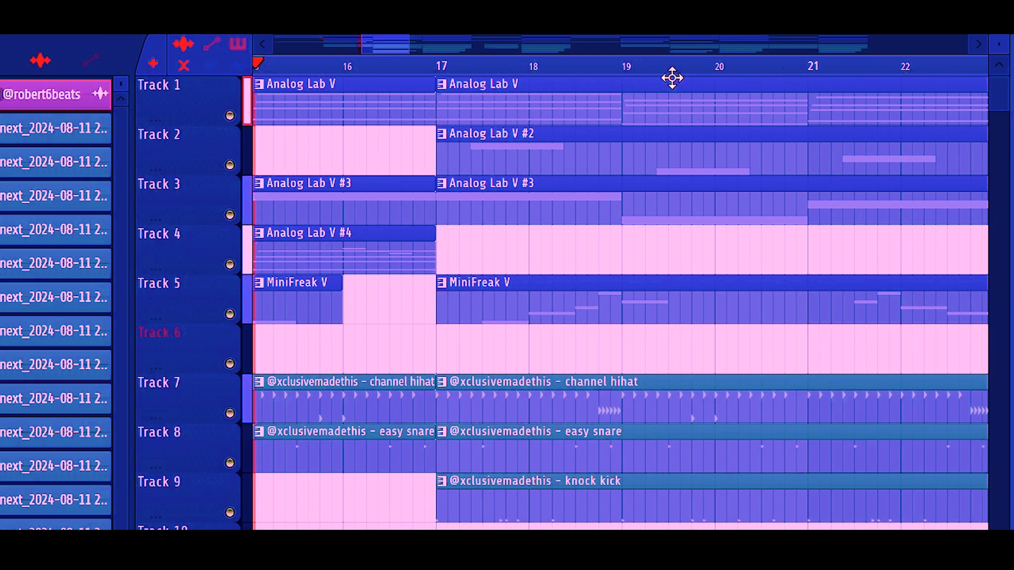